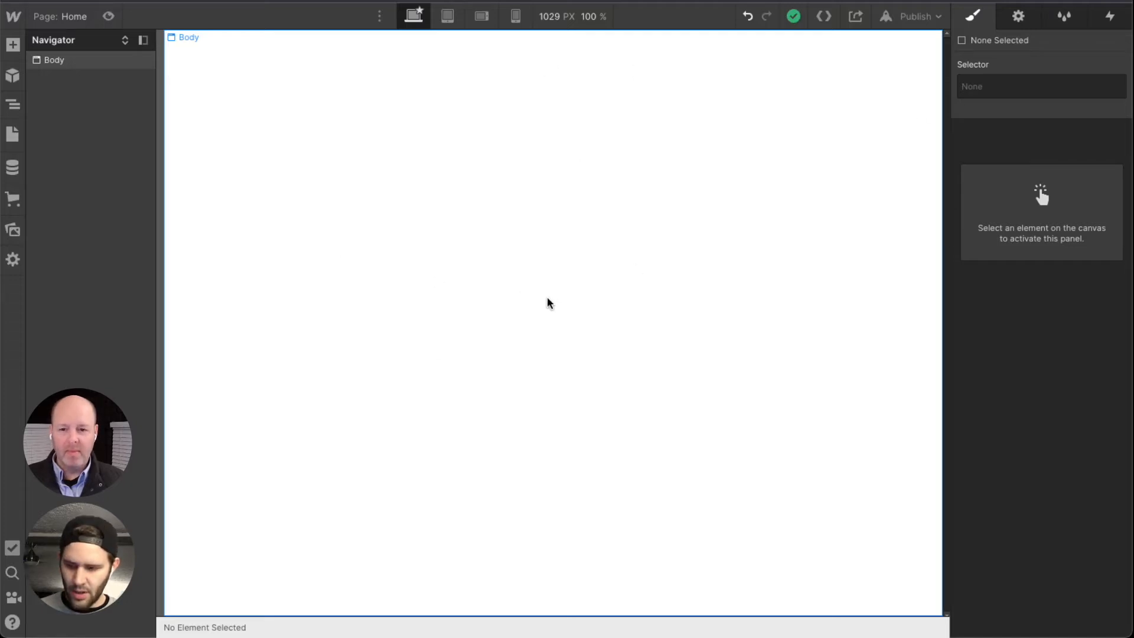
Add a Div Block to the empty page body
key(ctrl+e)
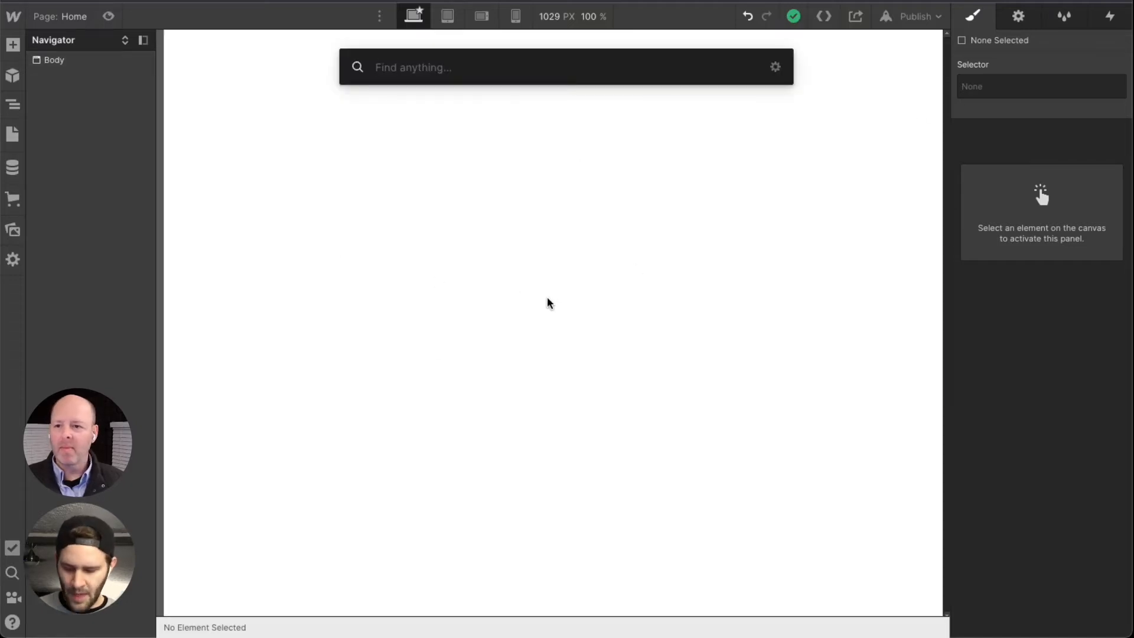
text(div)
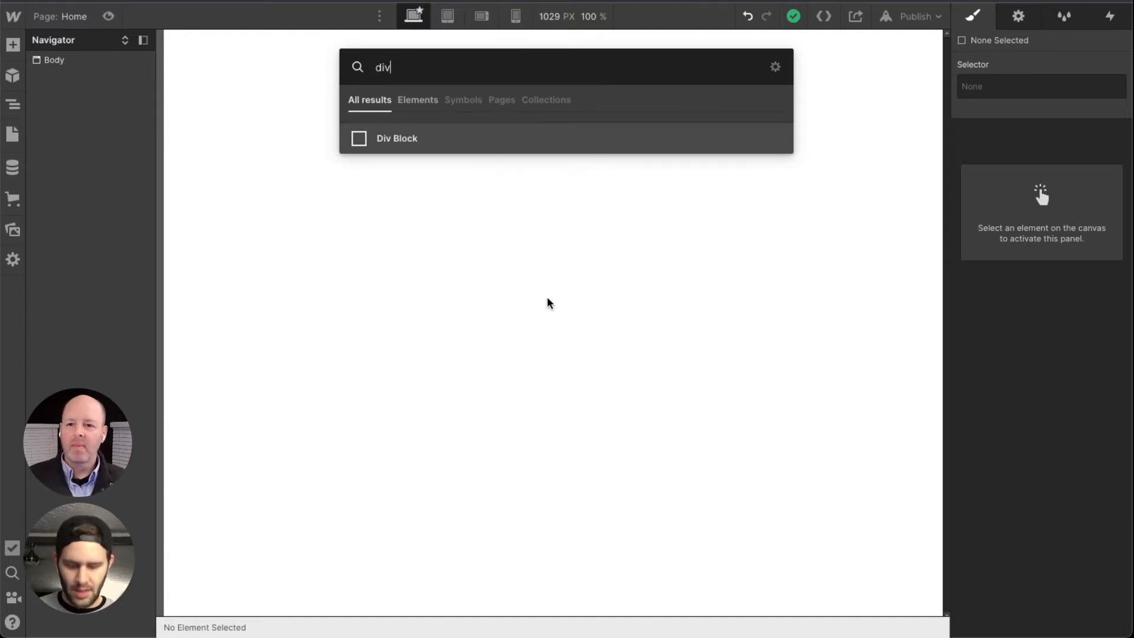
key(Return)
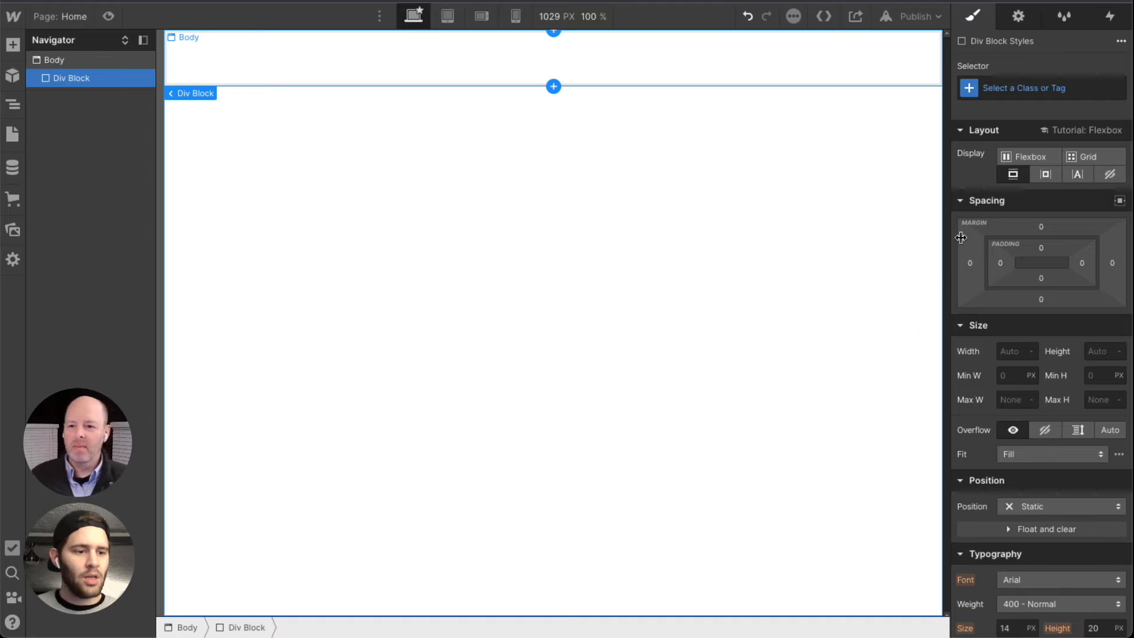
Examine the Div Block's style properties, its ID and HTML tag settings, and the site's existing classes
scroll(1046, 201, down, 1)
scroll(1044, 201, down, 10)
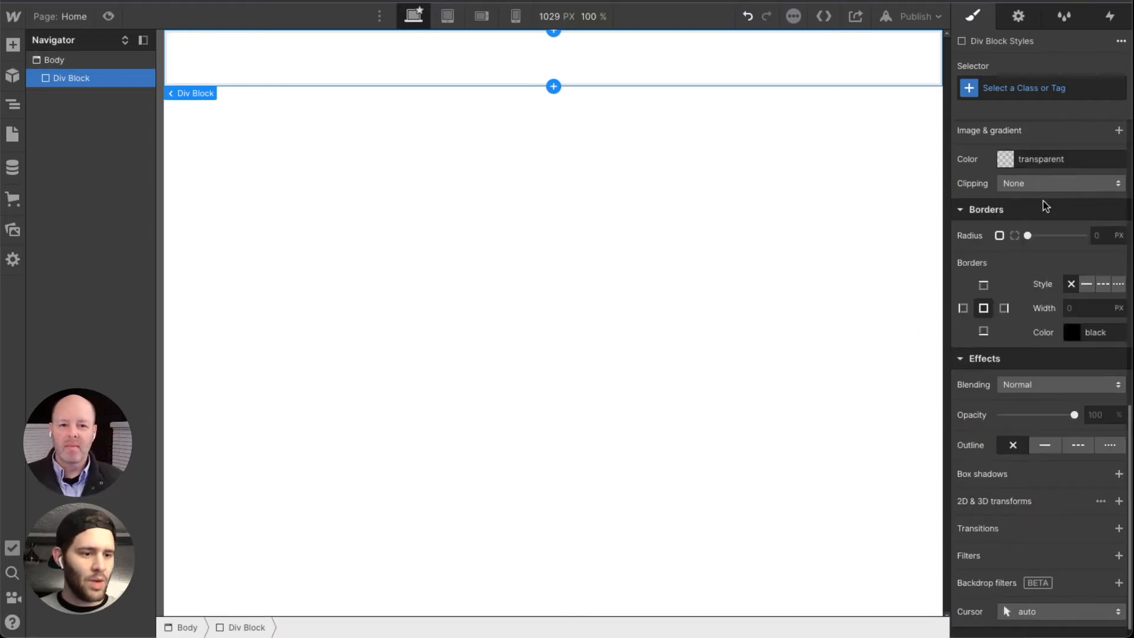
scroll(1037, 218, up, 10)
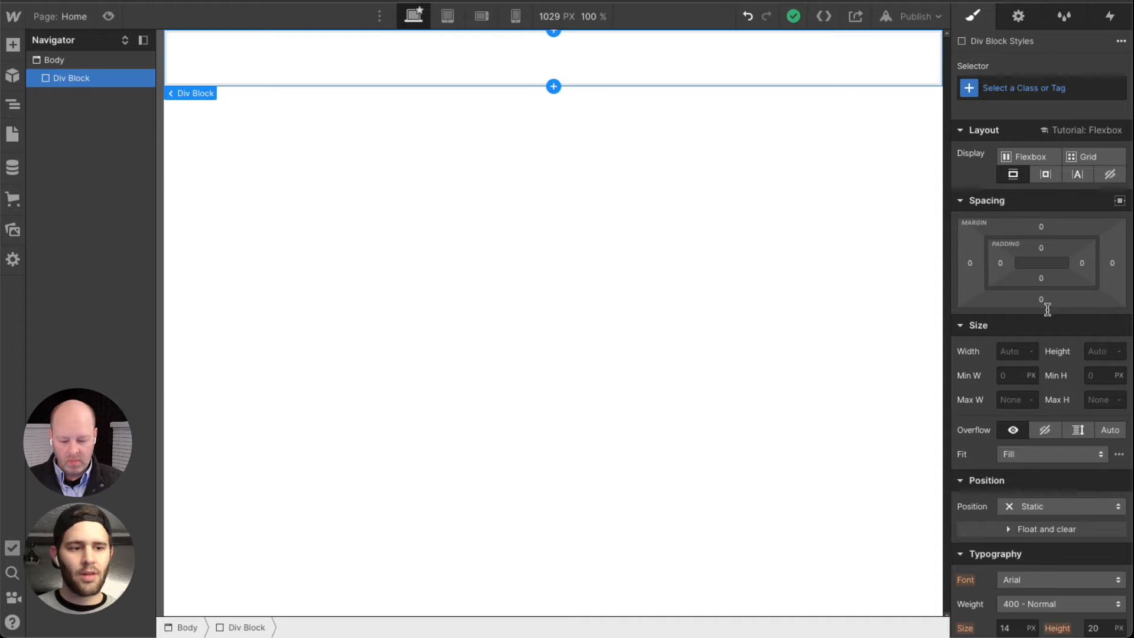
click(1018, 16)
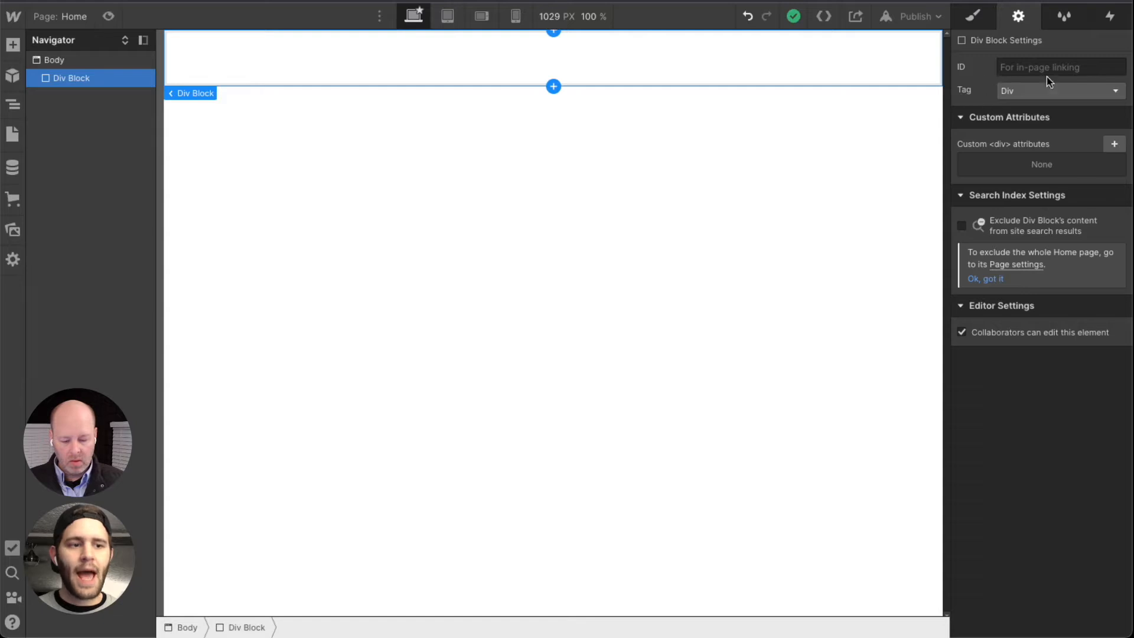
click(1008, 93)
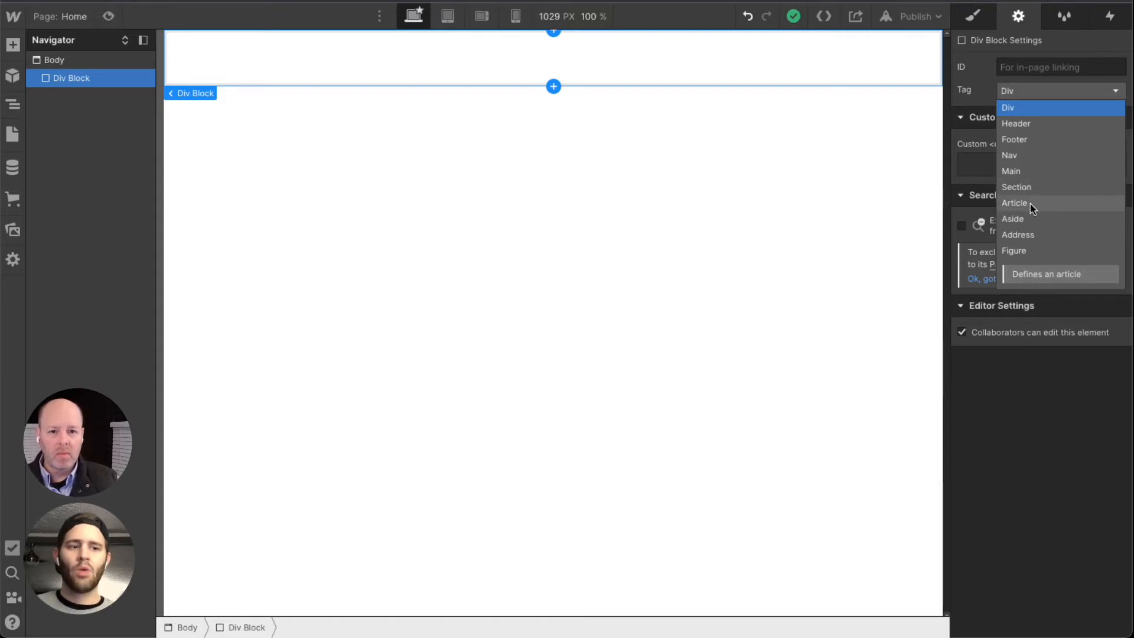
click(1048, 56)
click(1034, 67)
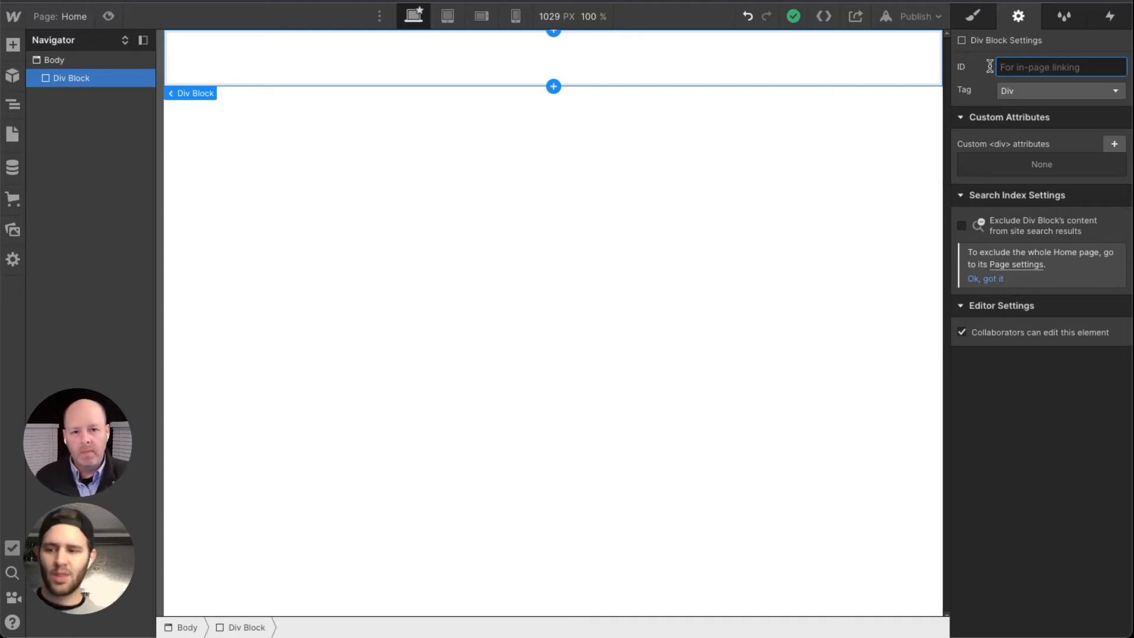
click(1061, 23)
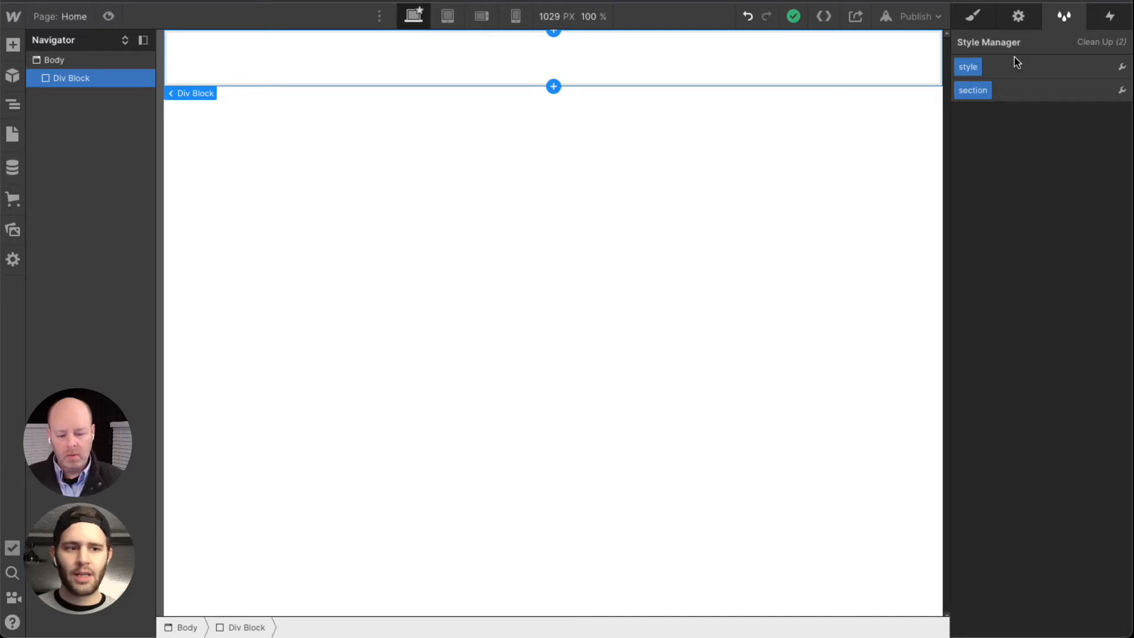
click(975, 21)
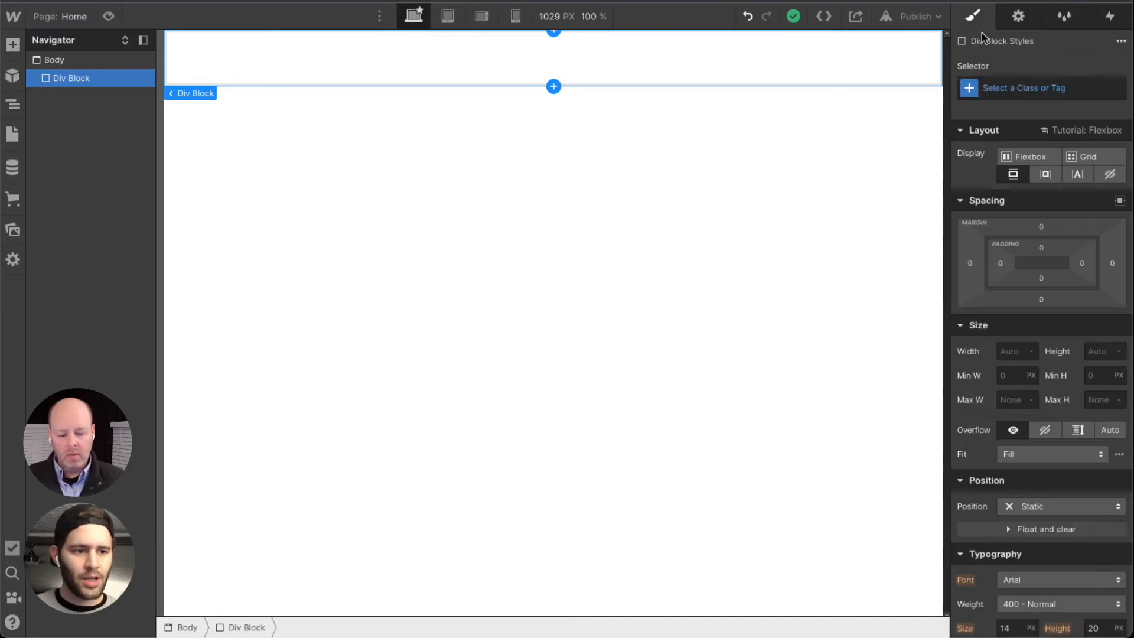
click(1033, 88)
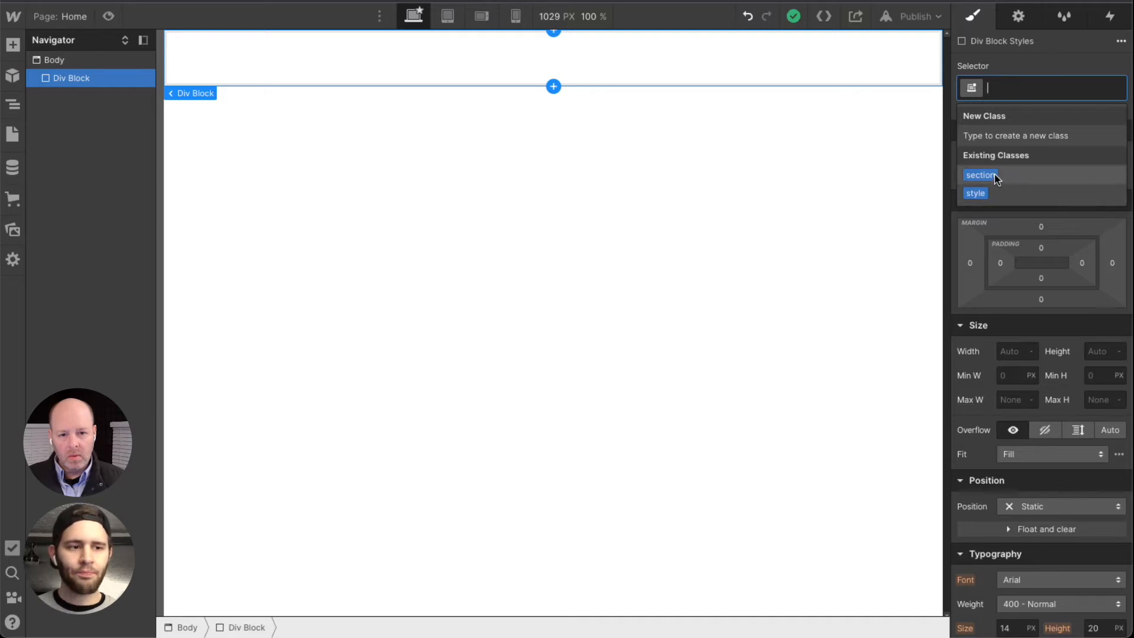
Clean up the unused classes style and section from the Style Manager
click(1068, 26)
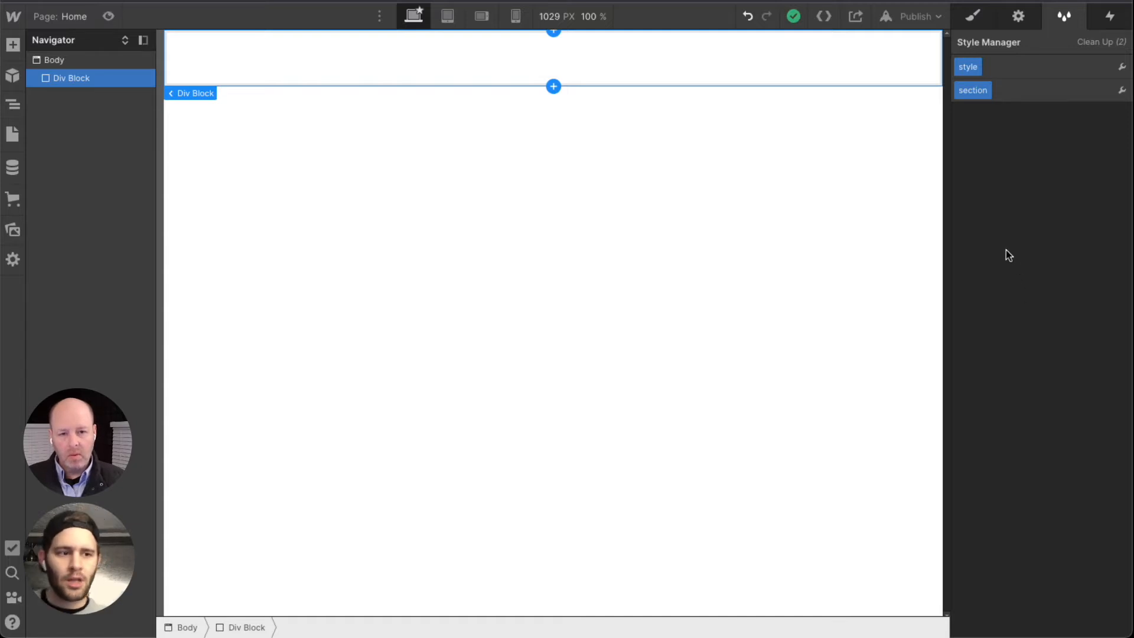
click(1098, 45)
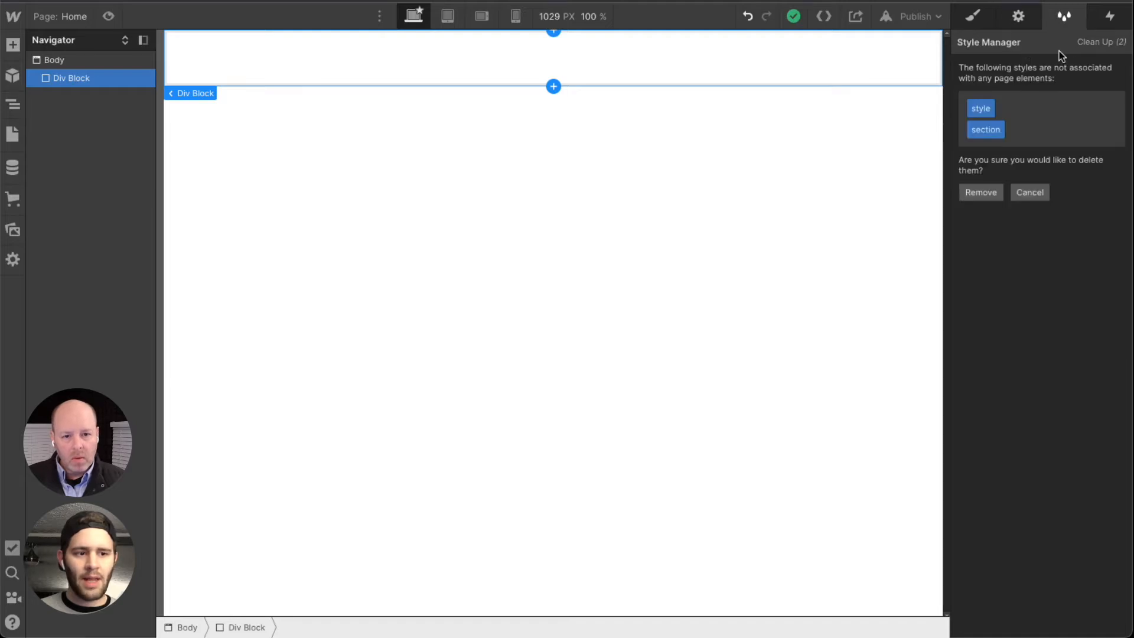
click(1108, 44)
click(1103, 43)
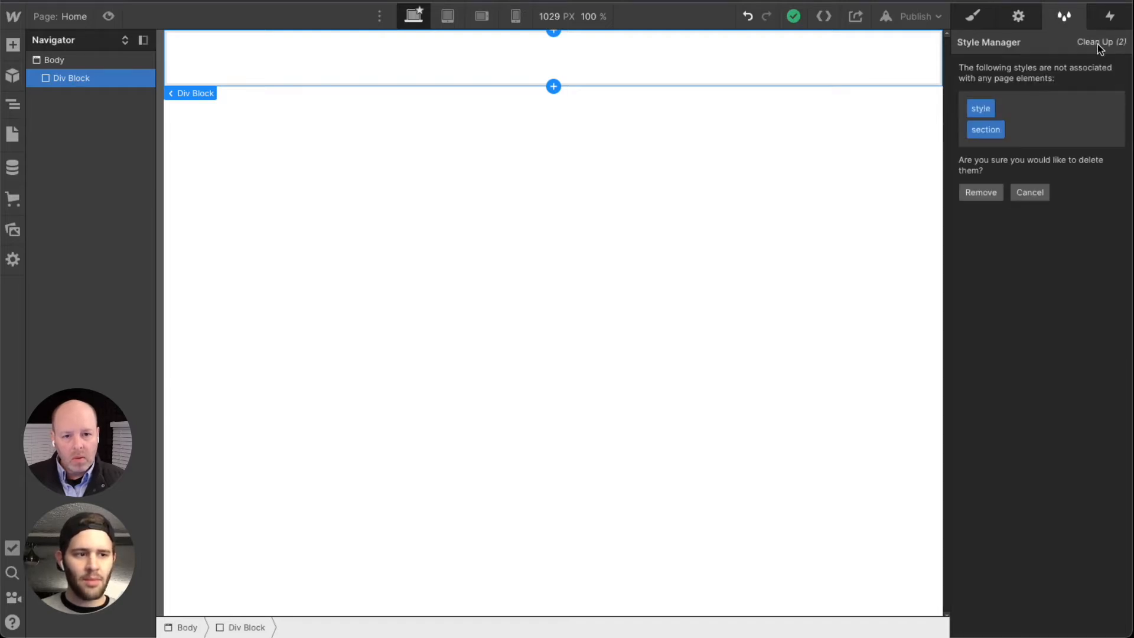
click(983, 191)
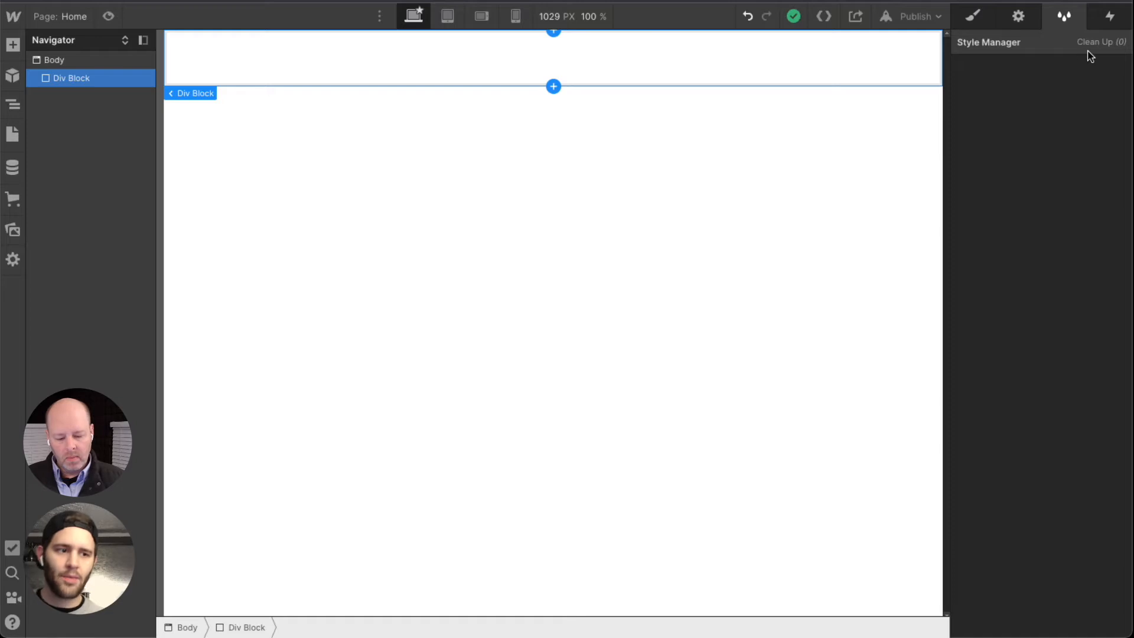
Examine the interaction triggers, the Style Manager, and the Div Block's ID, tag, style and class selector options
click(1103, 27)
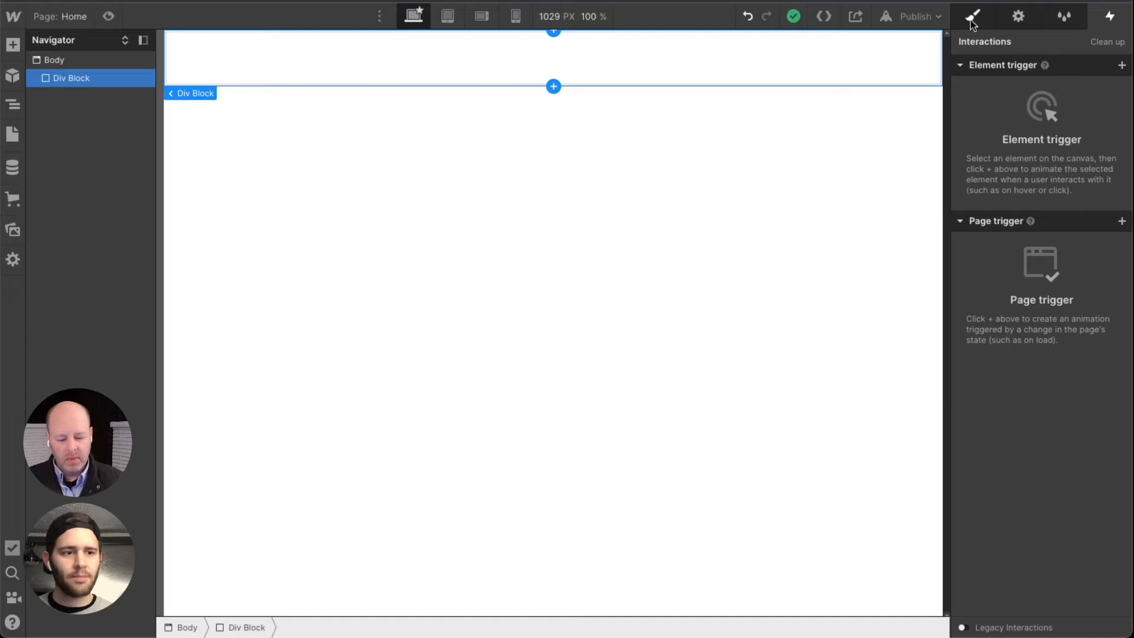
click(1061, 18)
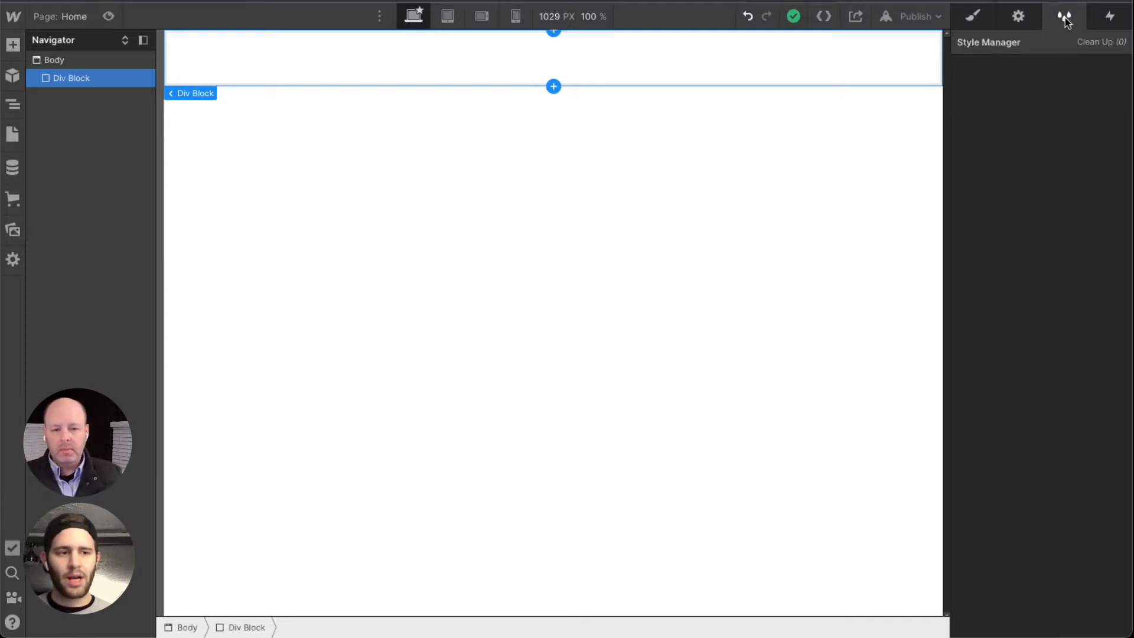
click(1018, 16)
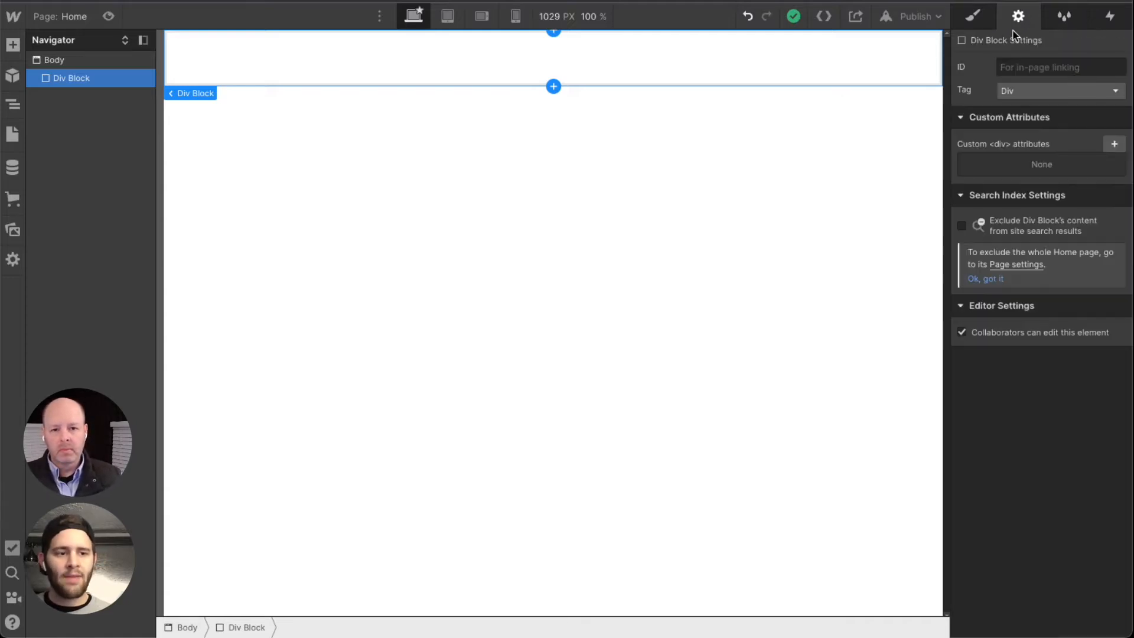
click(1026, 70)
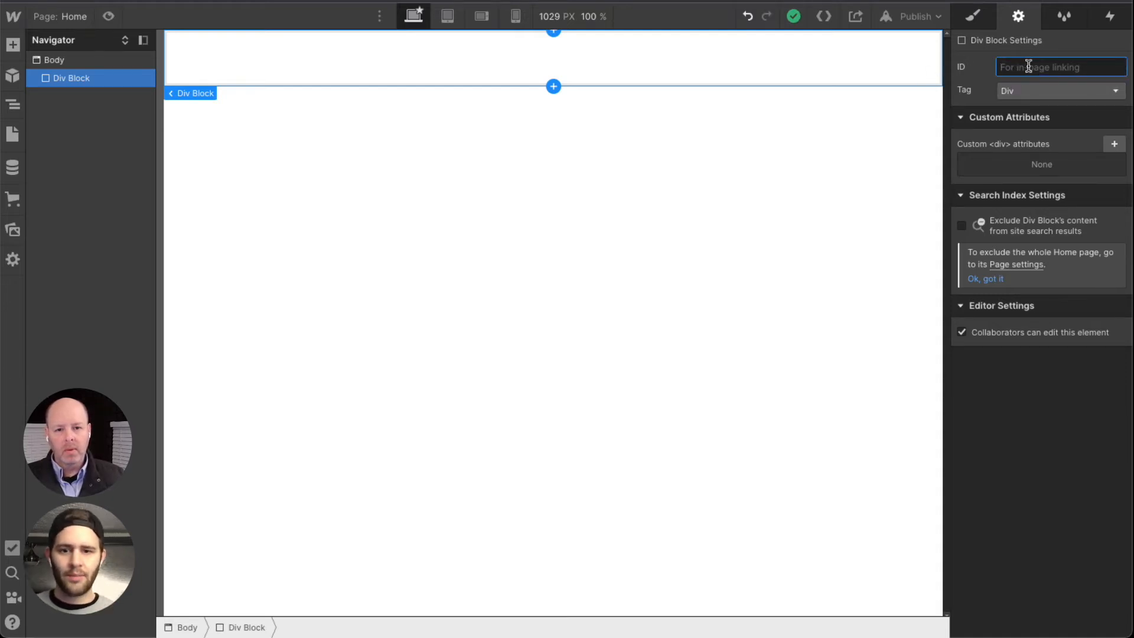
click(1012, 90)
click(1005, 93)
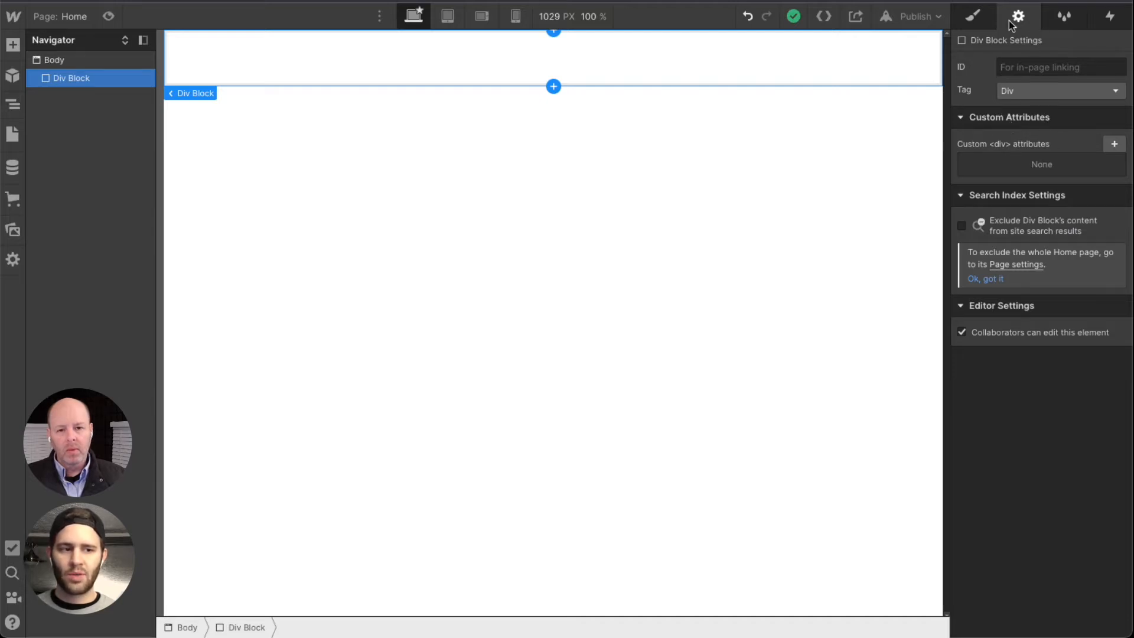
click(976, 18)
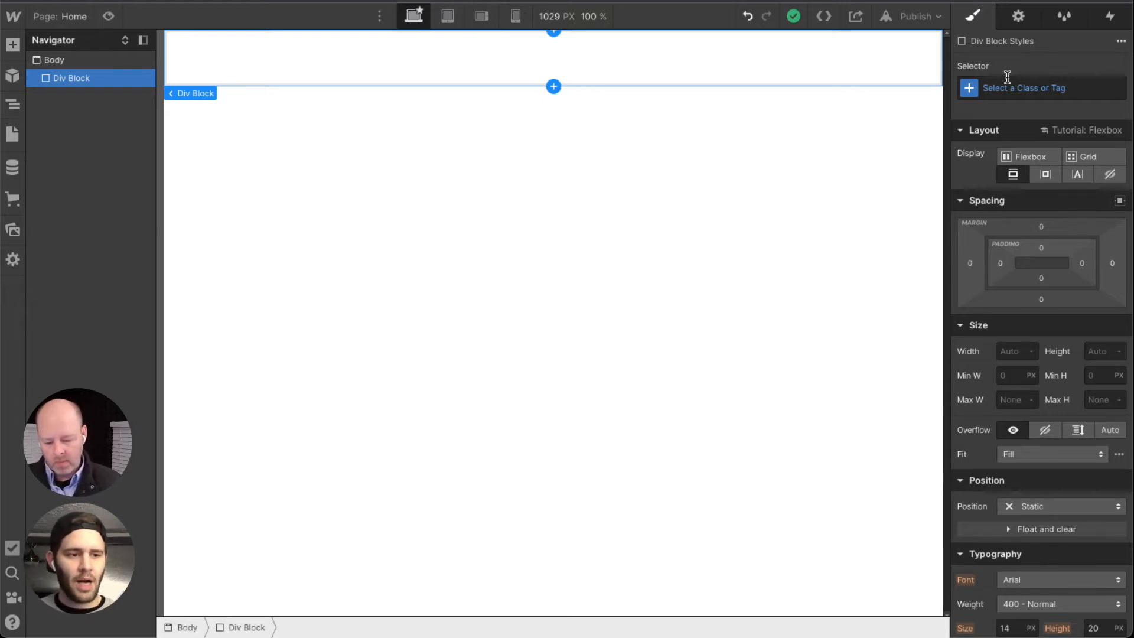
scroll(1054, 145, down, 10)
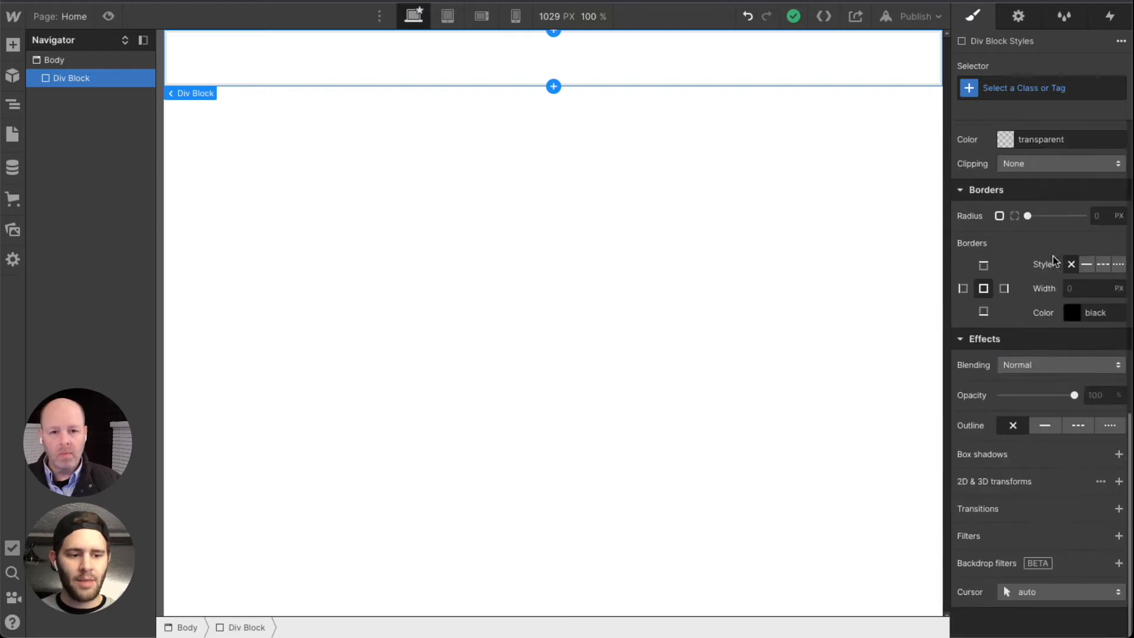
scroll(1032, 296, up, 10)
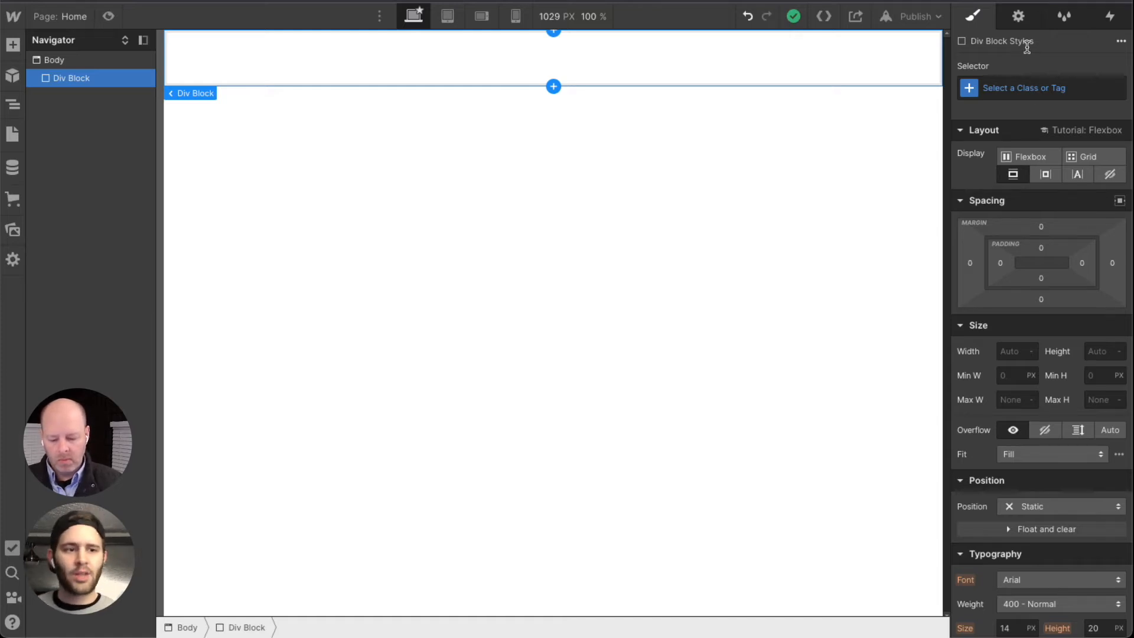
click(1051, 88)
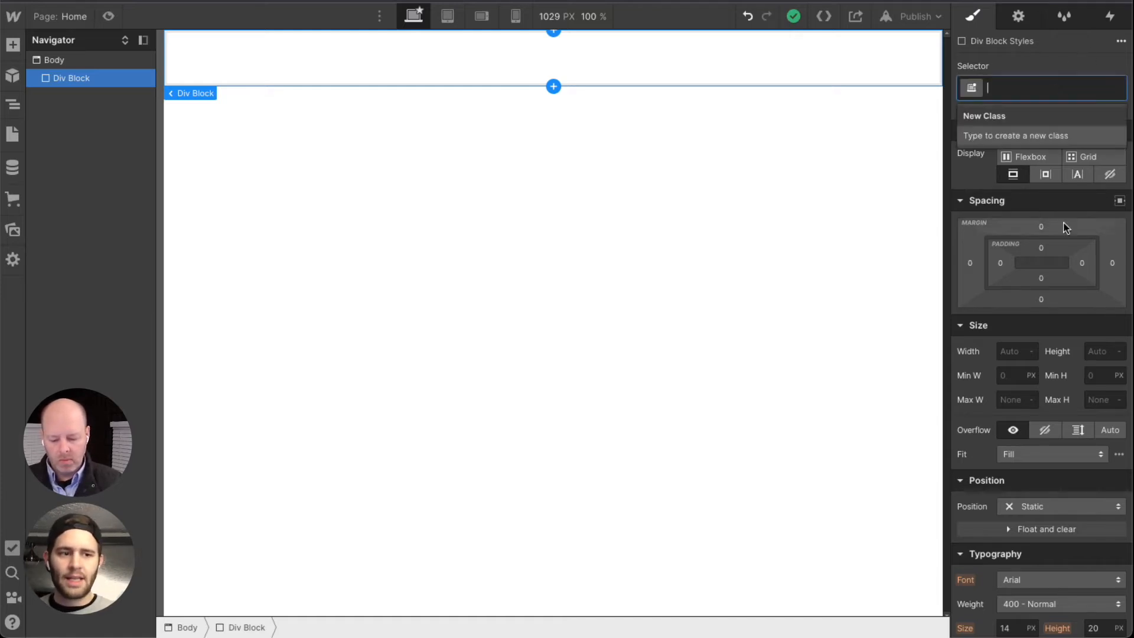
click(1022, 66)
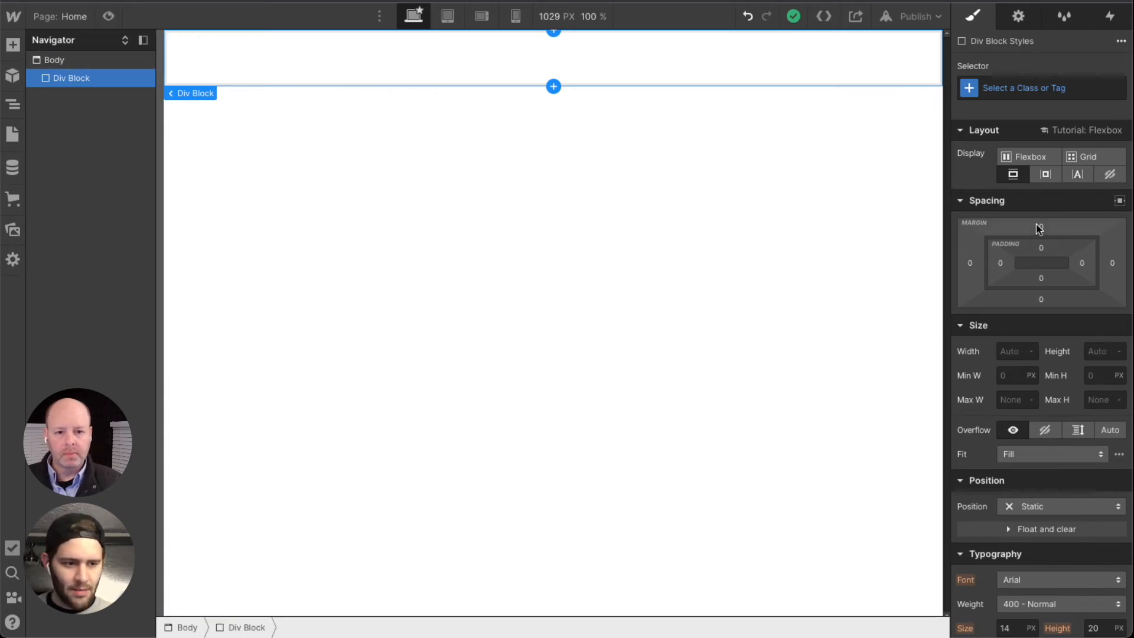
Try a 12 px top margin on the unclassed Div Block and undo it
drag(1045, 232, 1047, 223)
click(765, 118)
click(852, 87)
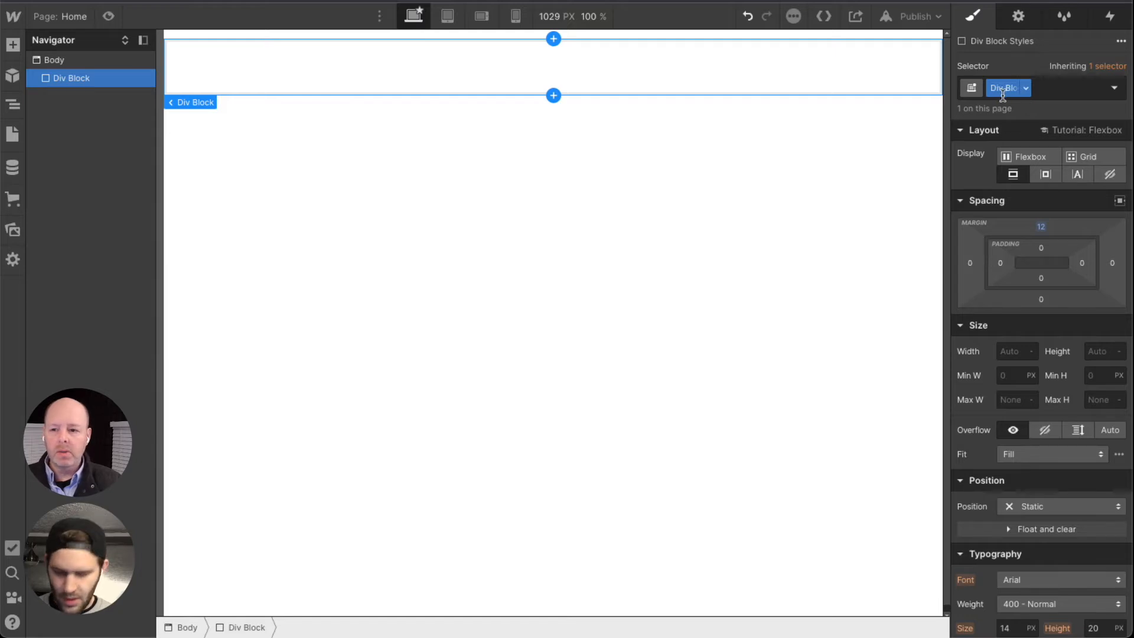
key(ctrl+z)
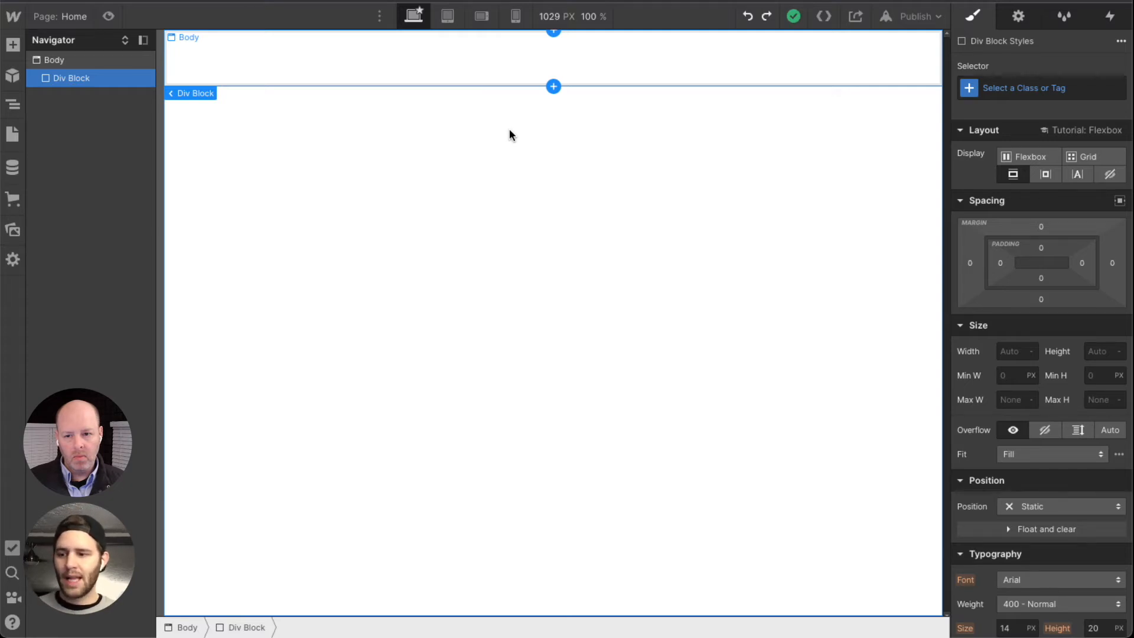
Create a new class named main div on the Div Block
click(1034, 90)
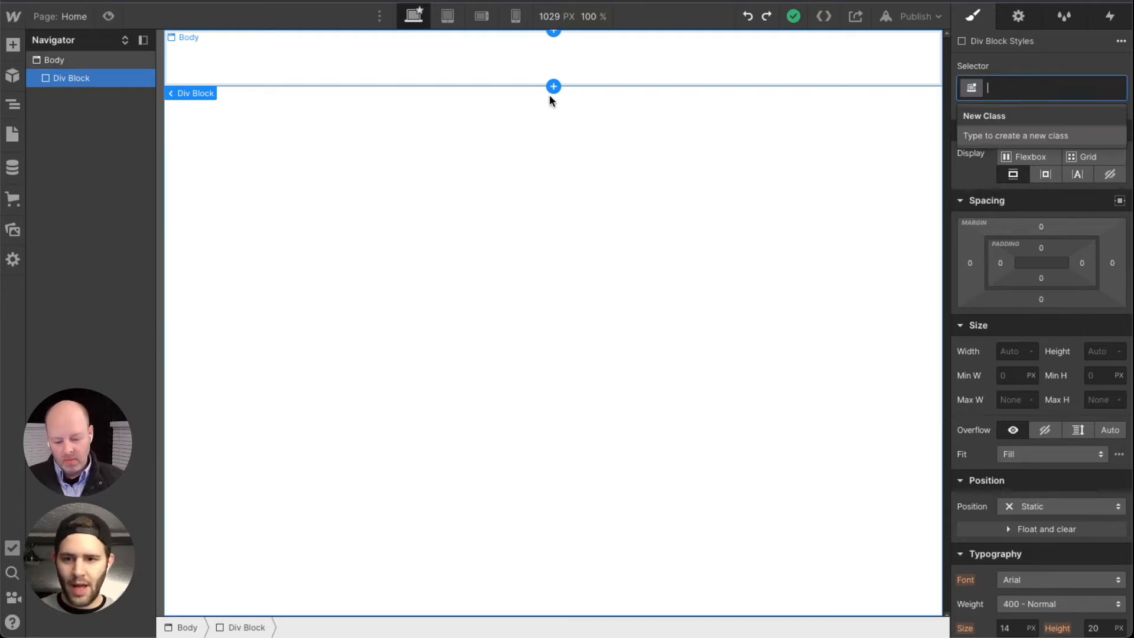
click(466, 73)
click(1022, 88)
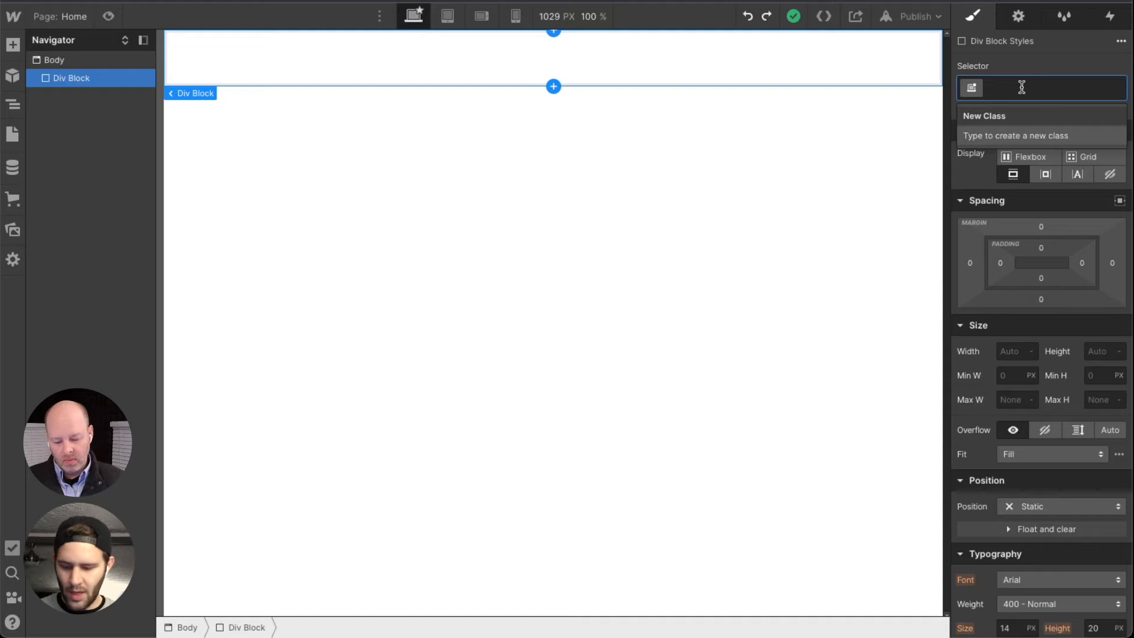
text(main div)
key(Return)
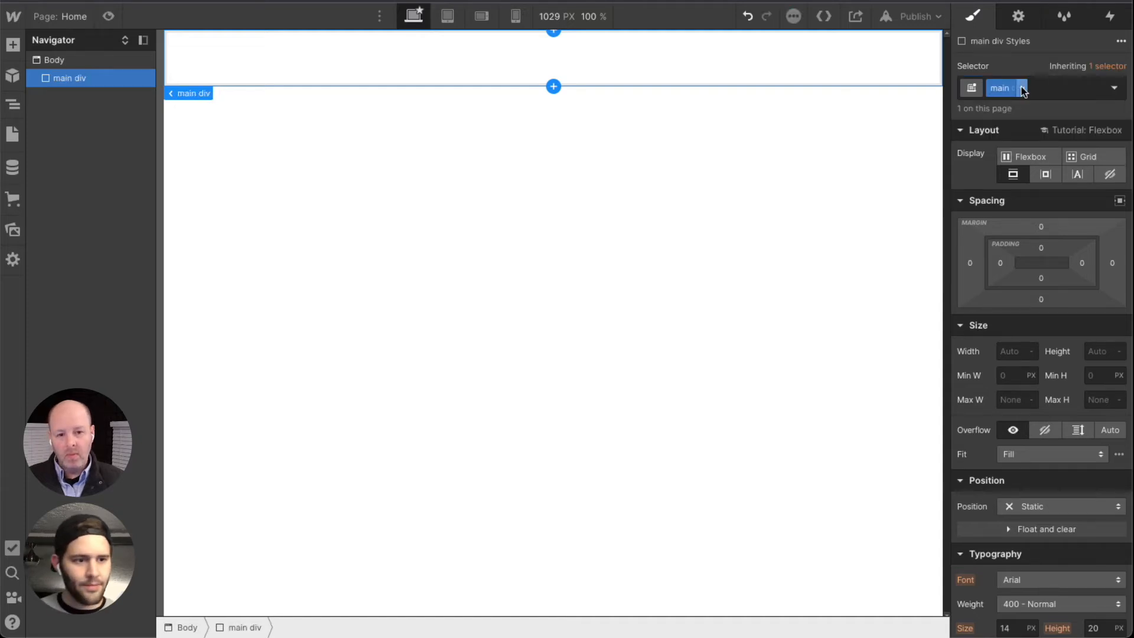
Add a second Div Block to the body below the main div block and compare the two blocks' class selectors
click(780, 144)
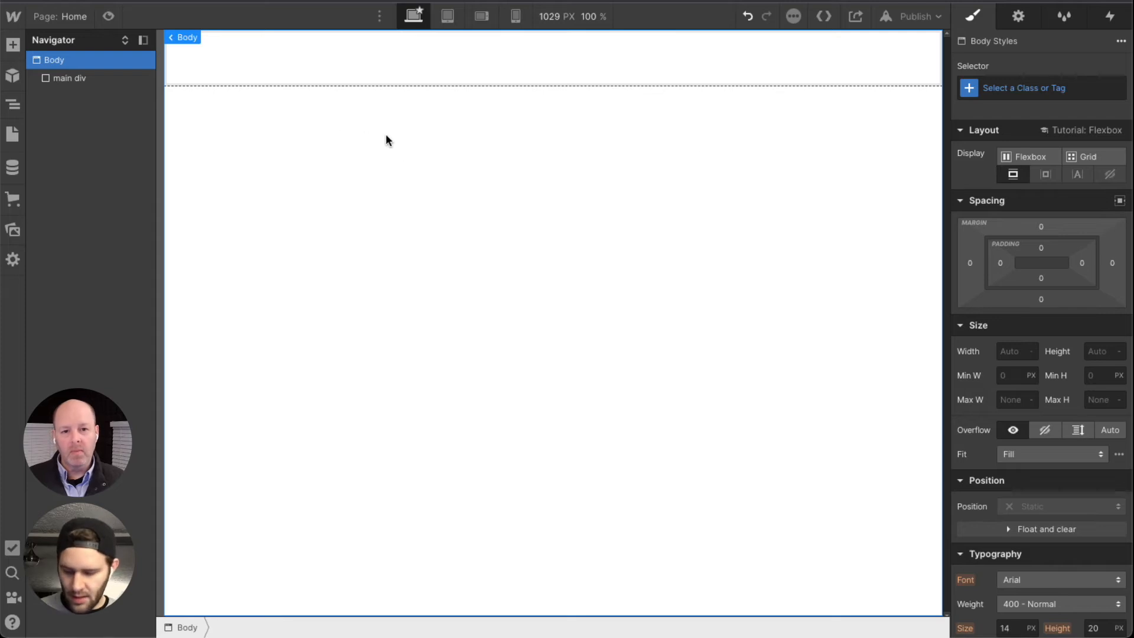
key(ctrl+e)
text(div)
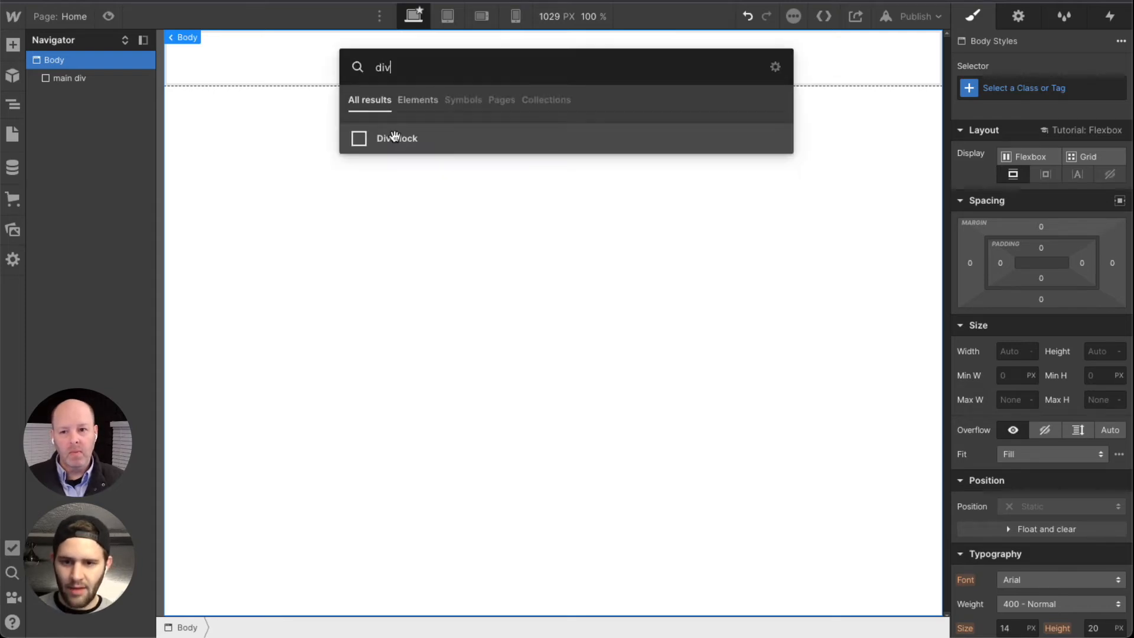
click(394, 136)
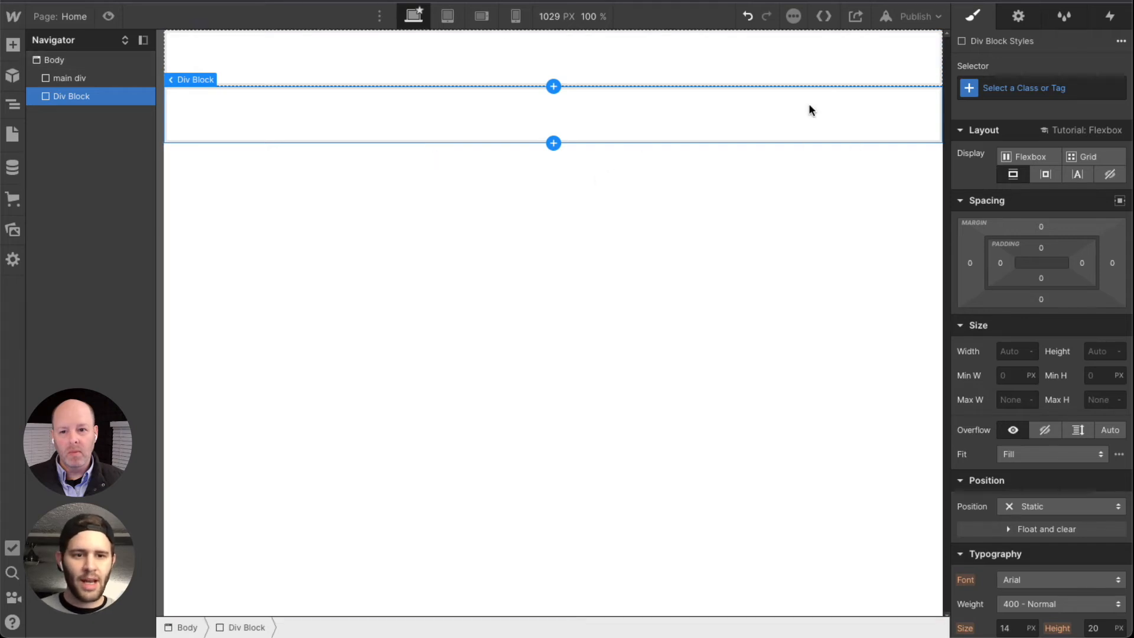
click(757, 66)
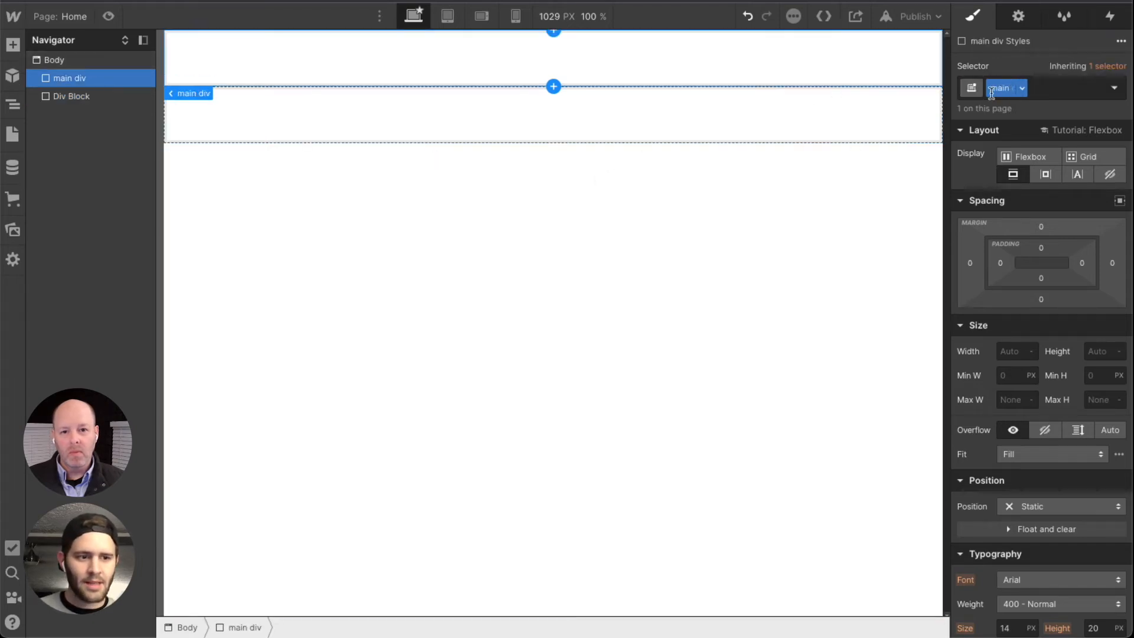
click(710, 96)
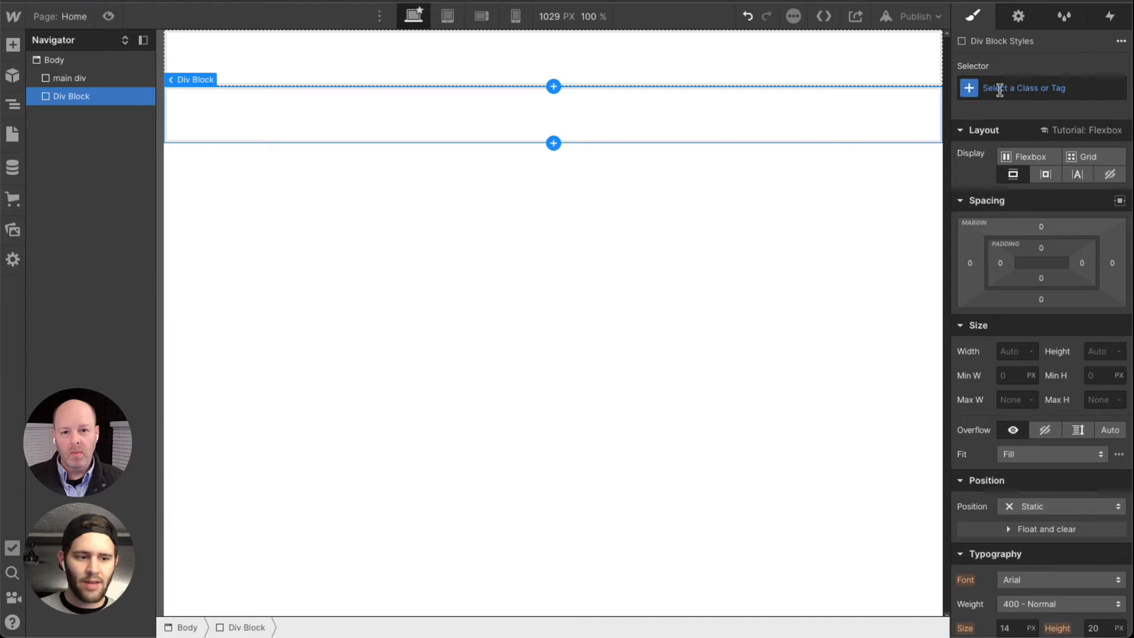
Set a 67 px top margin on the main div block
click(825, 68)
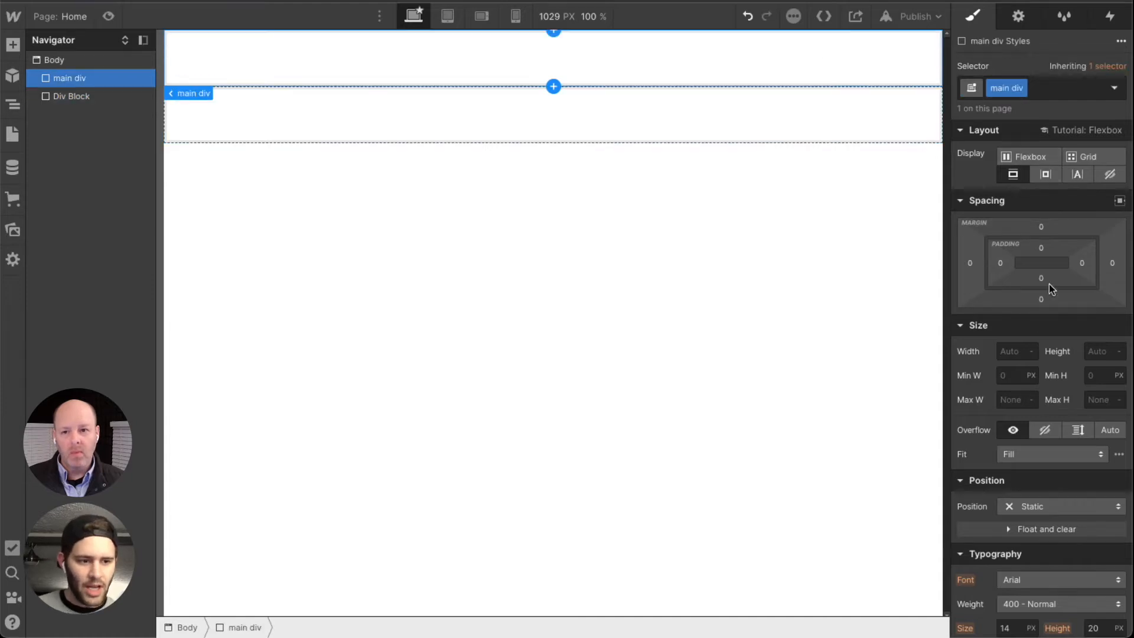
drag(1041, 237, 1044, 180)
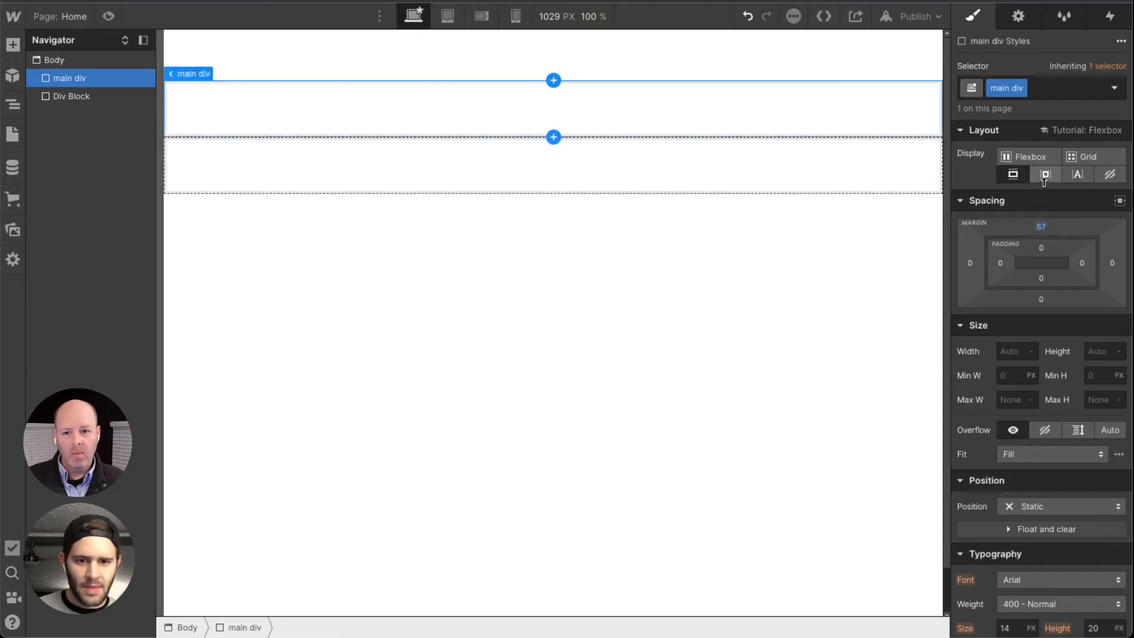
Apply the existing main div class to the second Div Block and set the class's top margin to 68 px
click(577, 172)
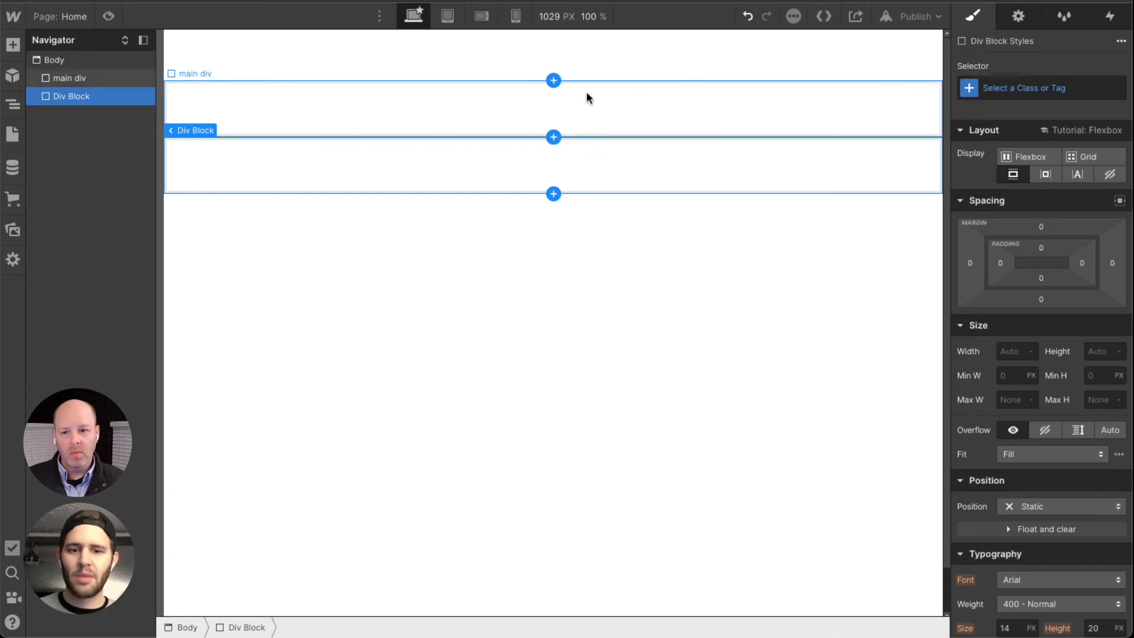
click(1017, 87)
text(ma)
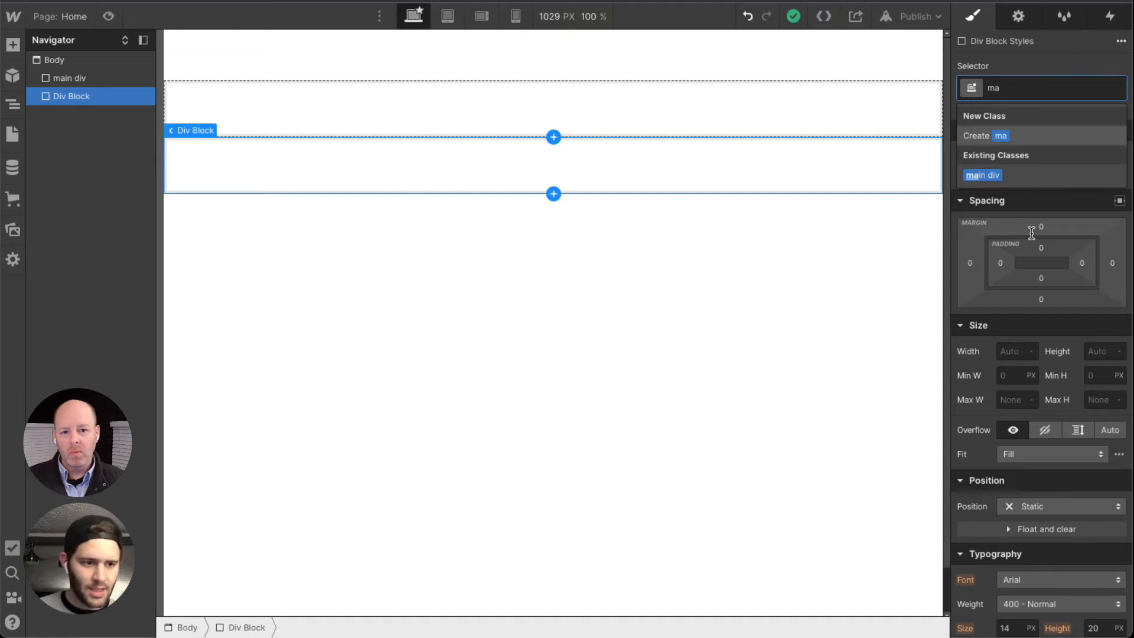
click(992, 174)
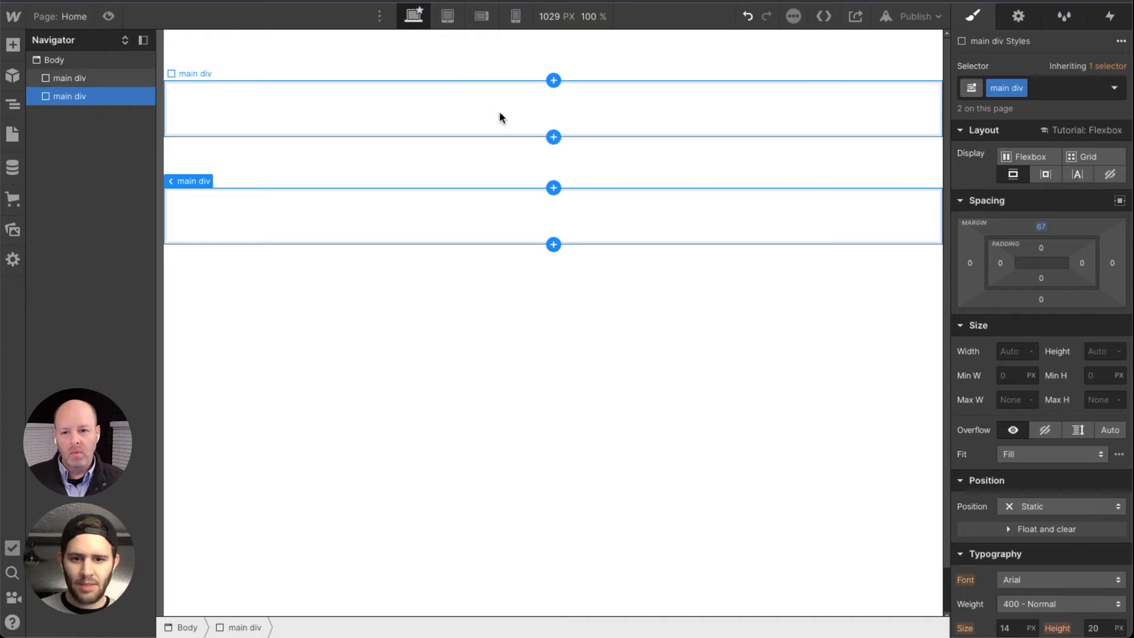
drag(1041, 226, 1058, 208)
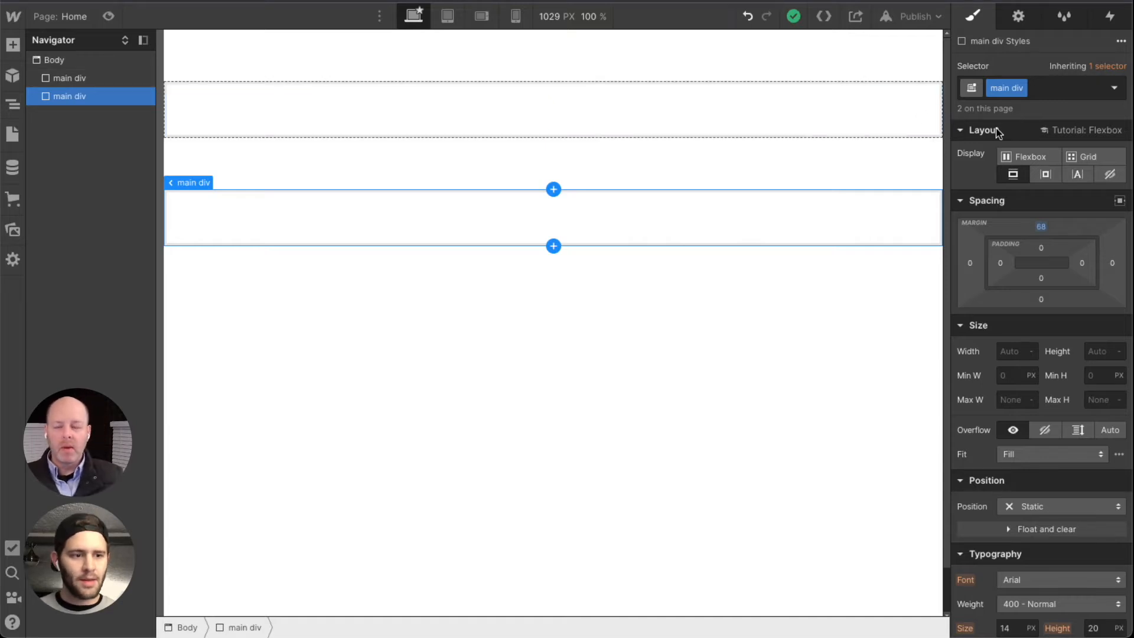
Remove the main div class from the second div block and close the browser developer tools
click(1041, 86)
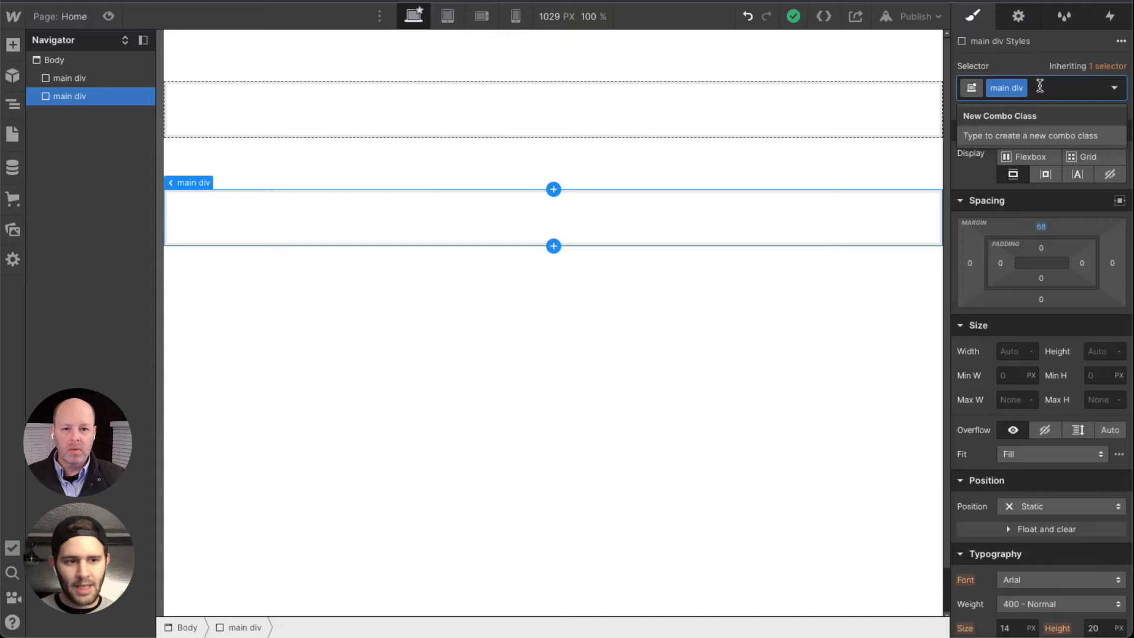
key(BackSpace)
key(alt+super+i)
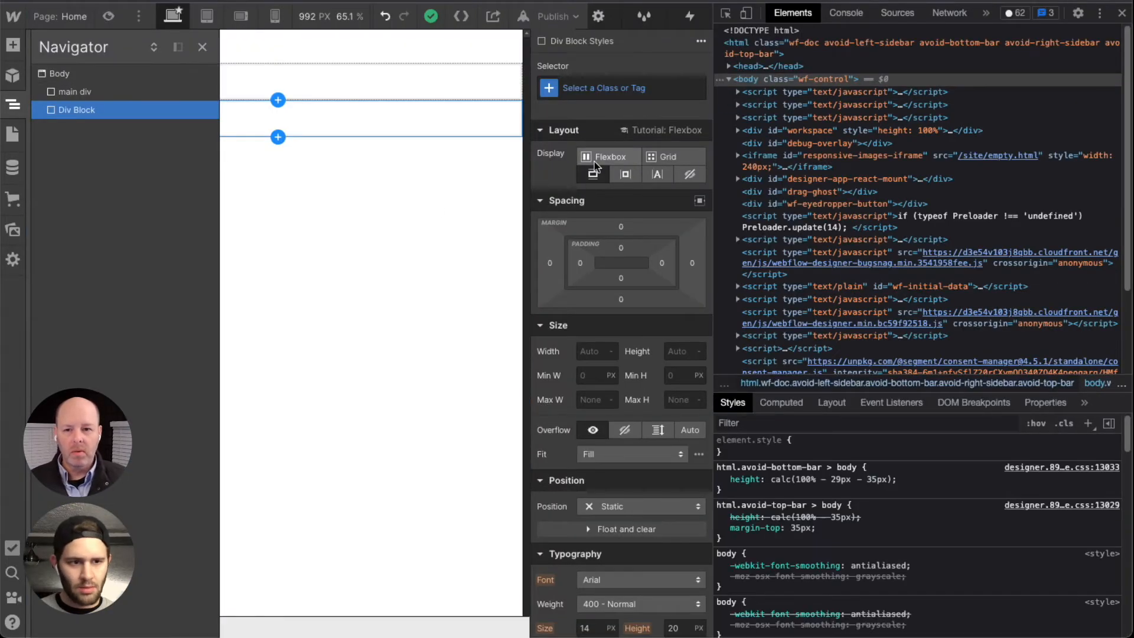
key(Escape)
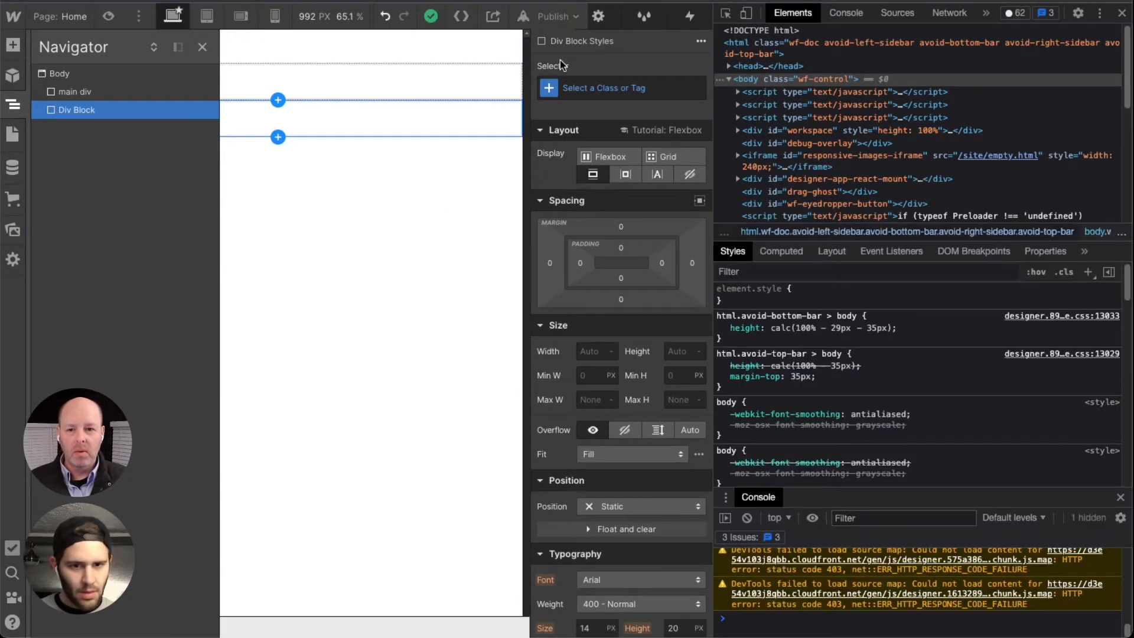
click(1121, 12)
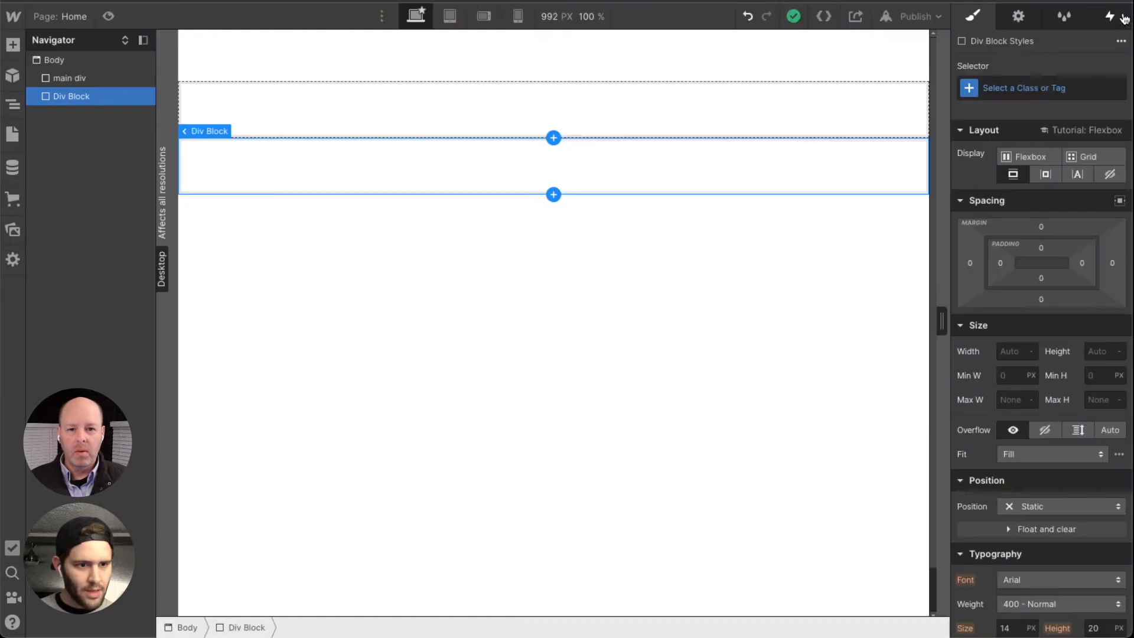
Compare the class selectors of the main div block and the unclassed Div Block, including the existing classes offered for reuse
click(701, 112)
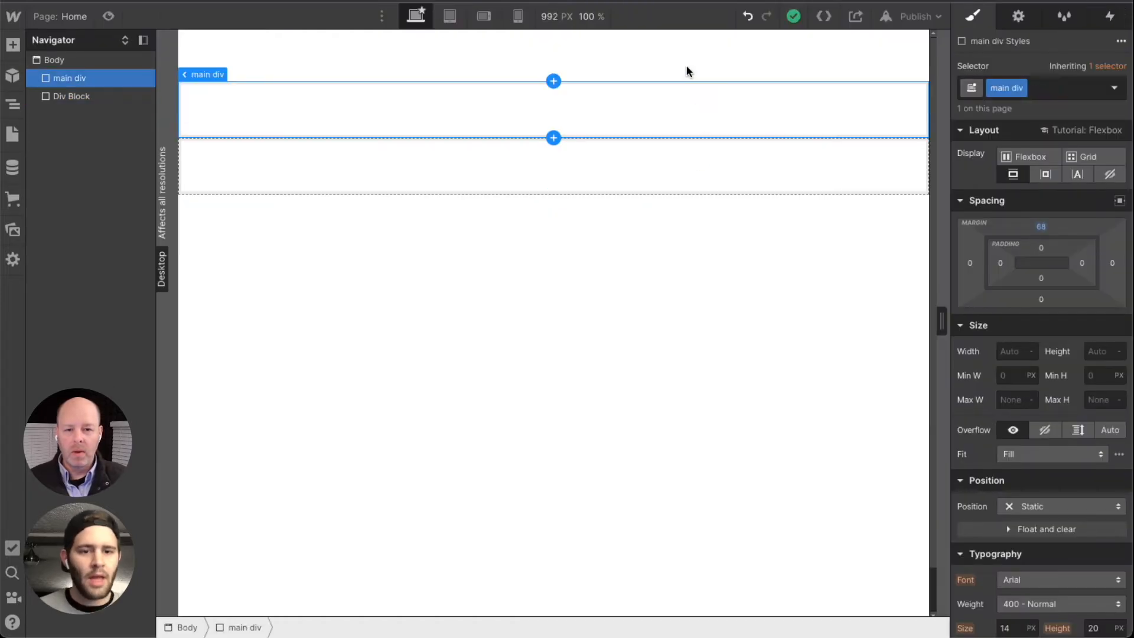
click(681, 161)
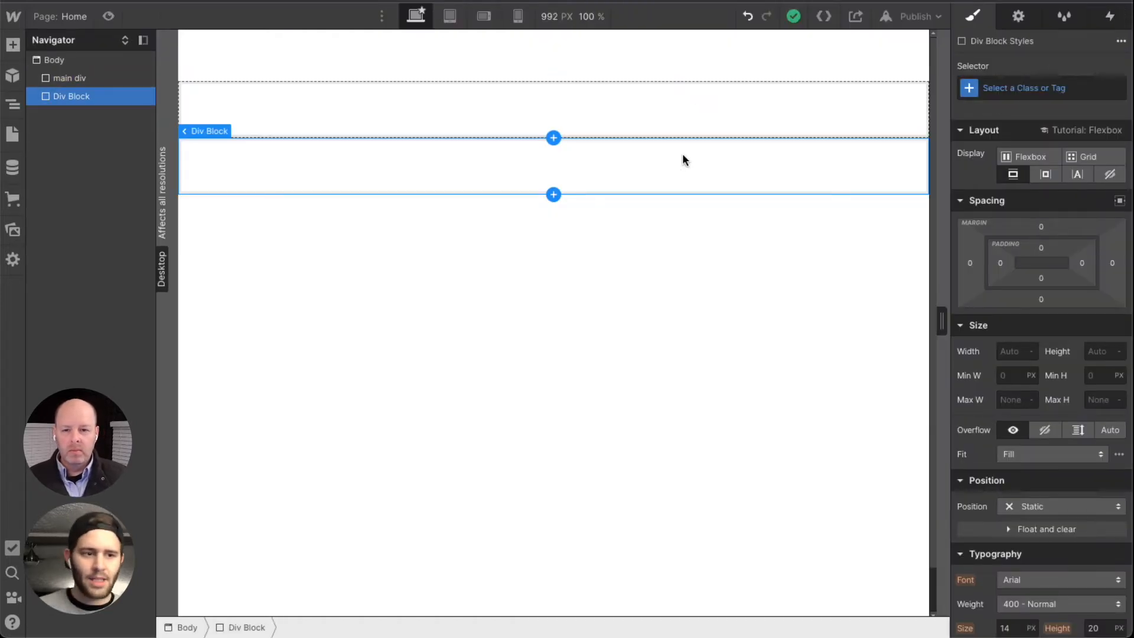
click(1019, 89)
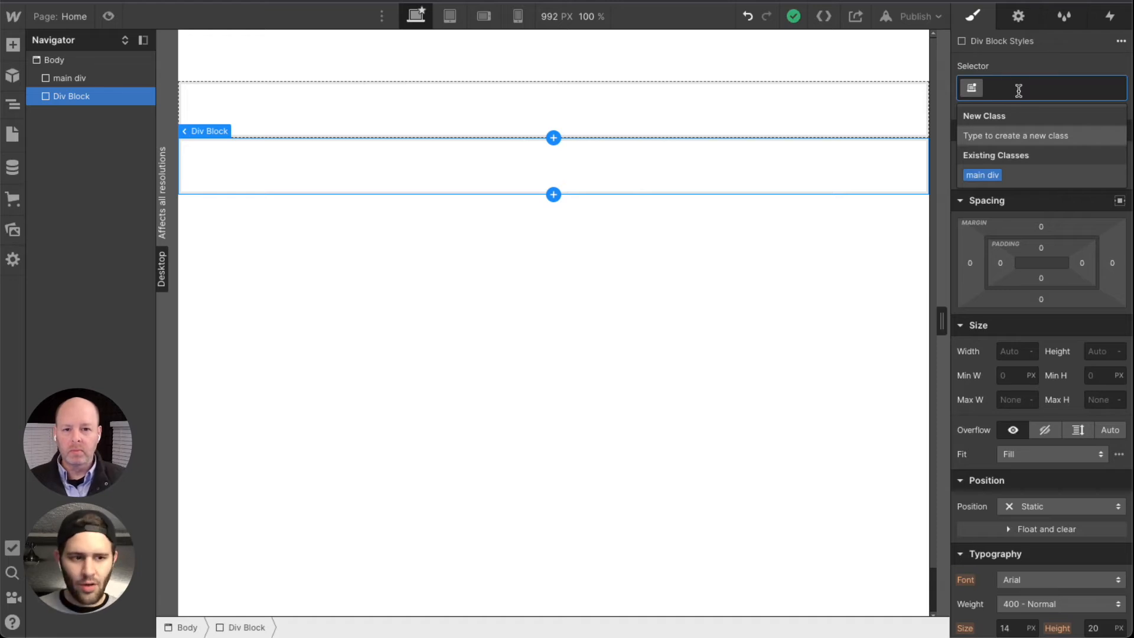
text(m)
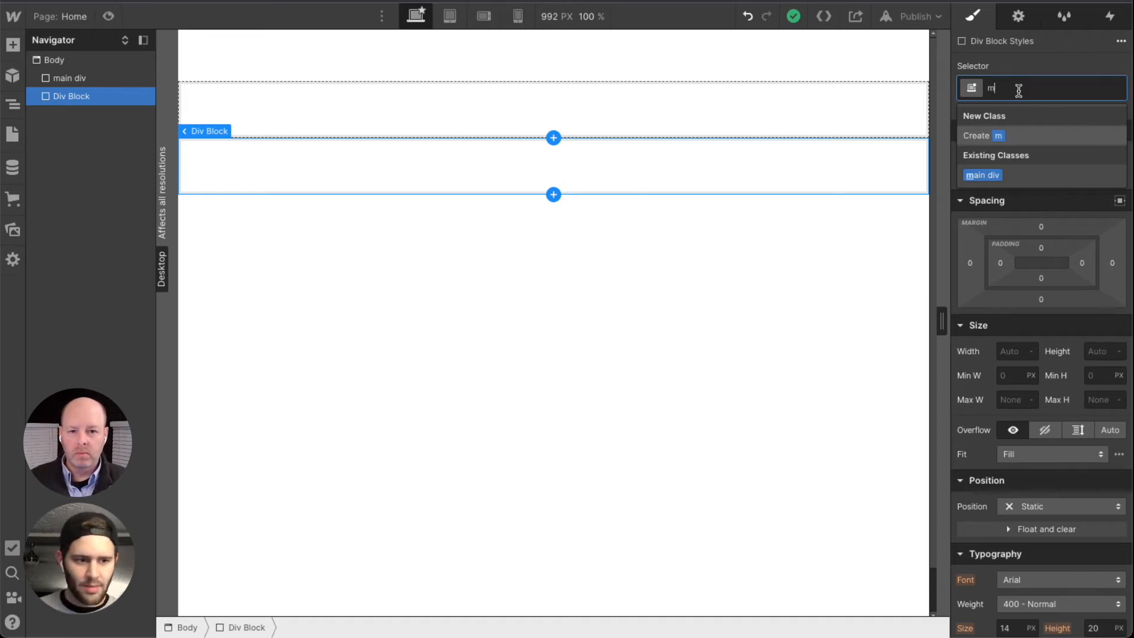
key(BackSpace)
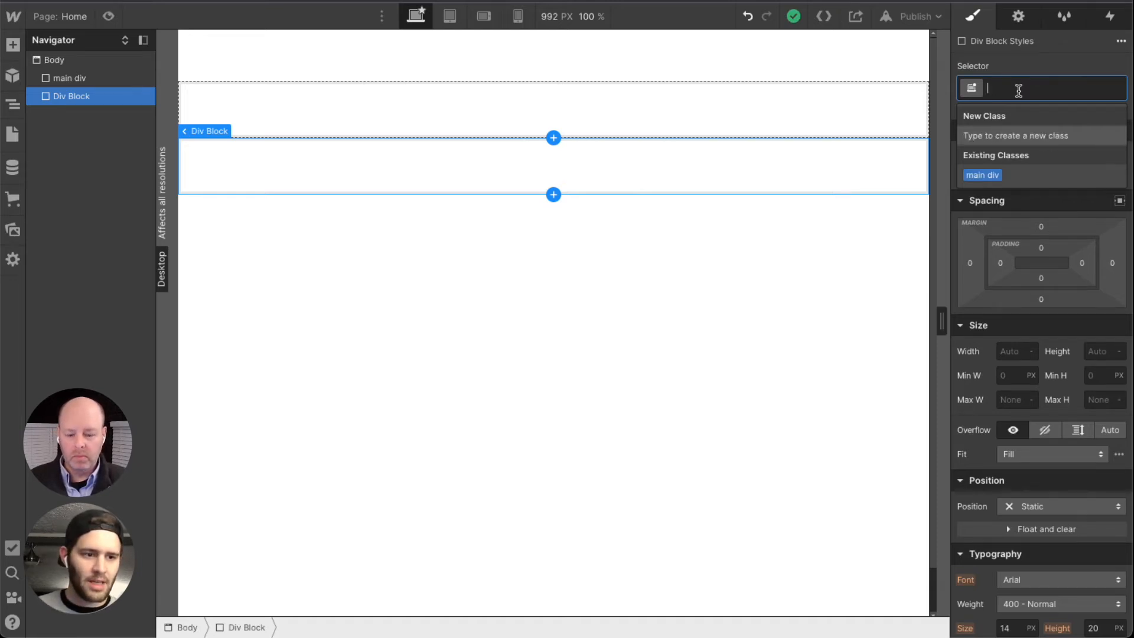
click(841, 199)
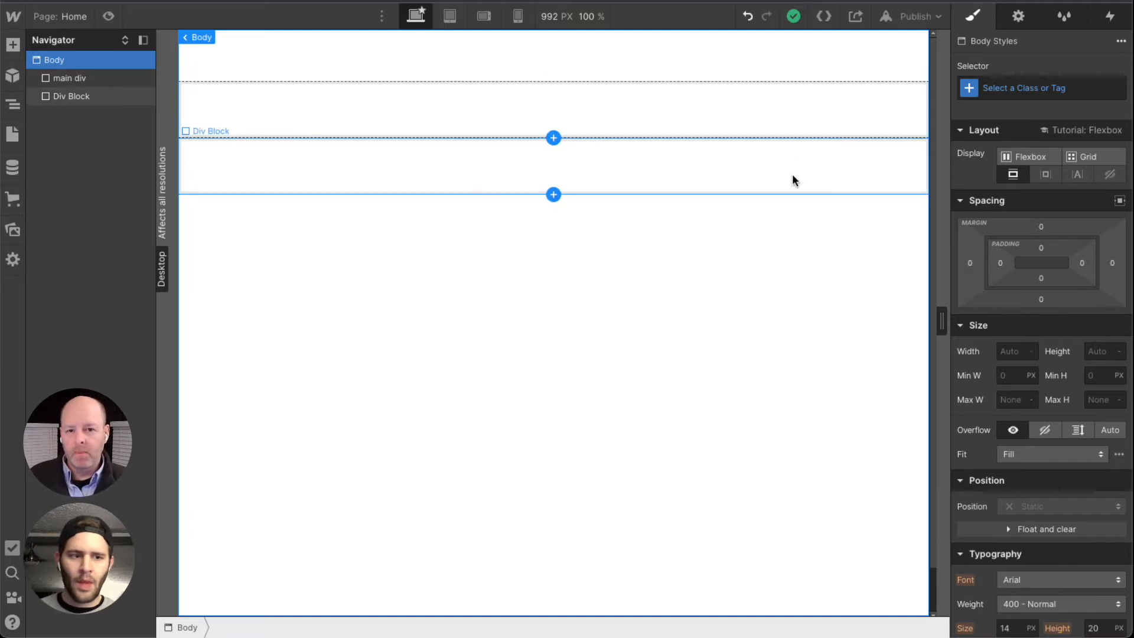
click(717, 123)
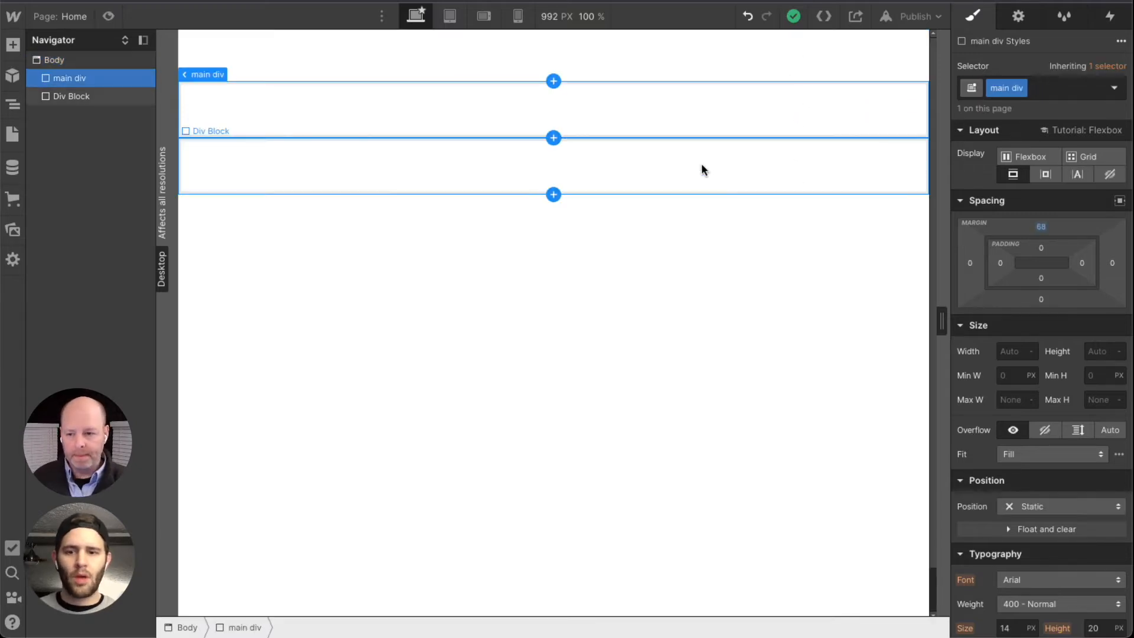
click(703, 173)
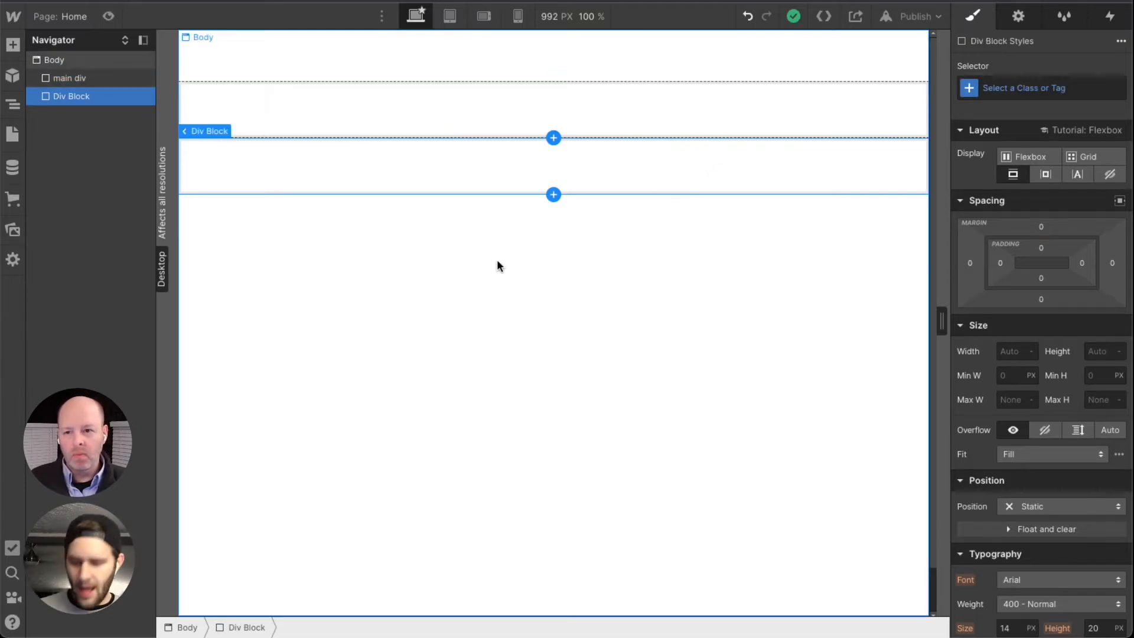
Add a third div block directly under Body, below the unclassed Div Block, and duplicate it twice
key(super+e)
text(di)
key(Return)
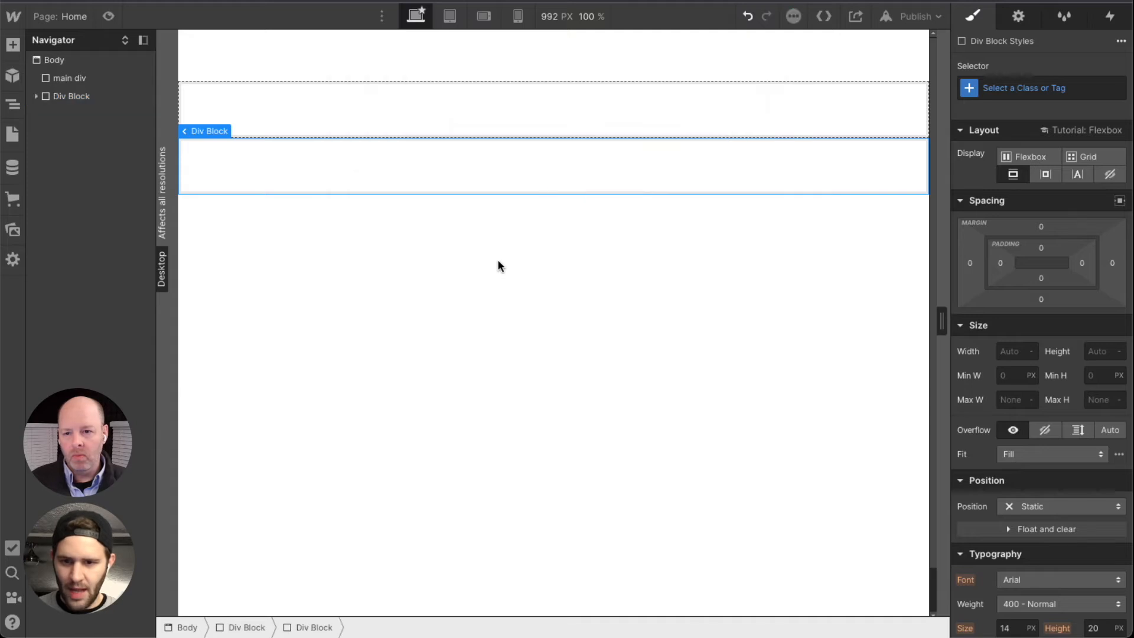
click(36, 96)
mouse_move(57, 114)
mouse_down()
mouse_move(43, 126)
mouse_move(40, 116)
mouse_up()
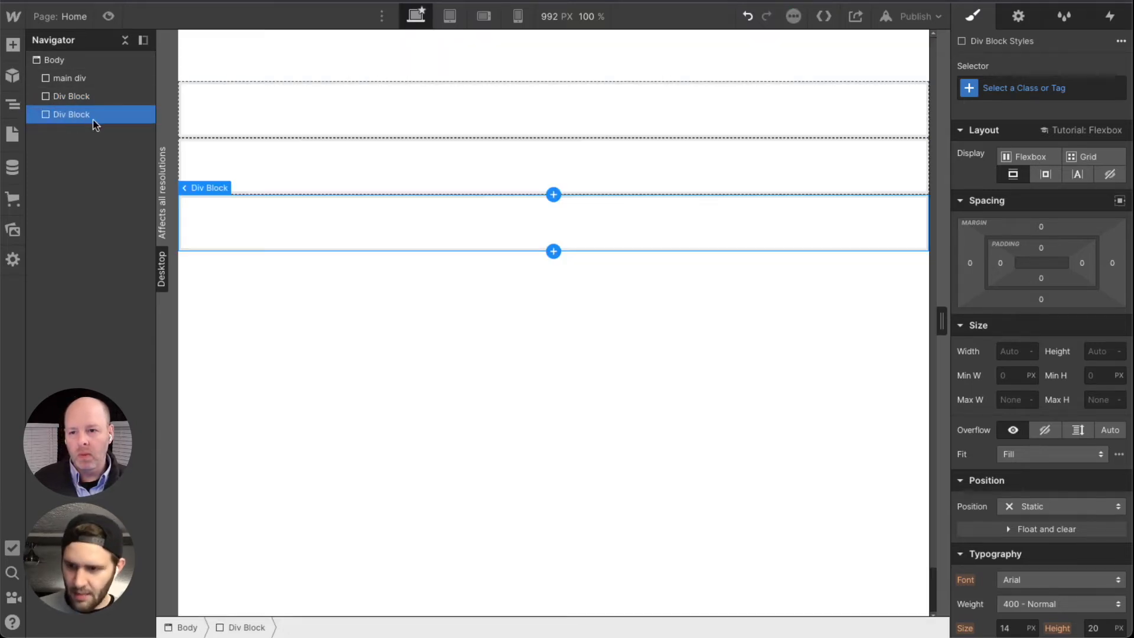
key(super+d)
key(super+d)
Set a 15 px top margin on the first unclassed Div Block and an 18 px top margin on the one below it
click(89, 99)
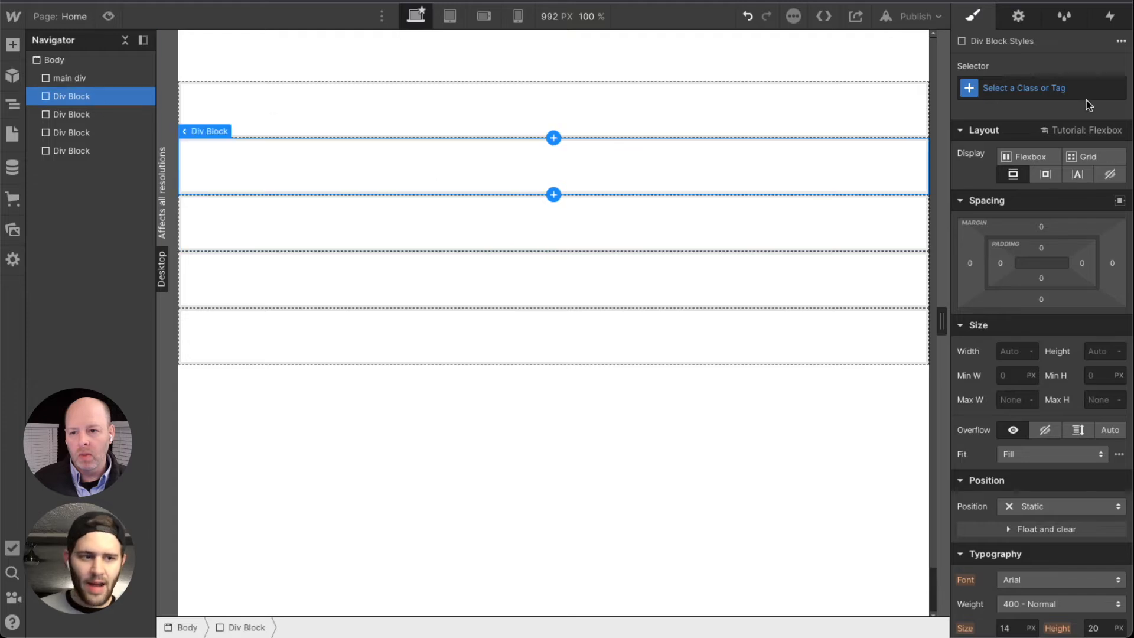
drag(1054, 222, 1052, 209)
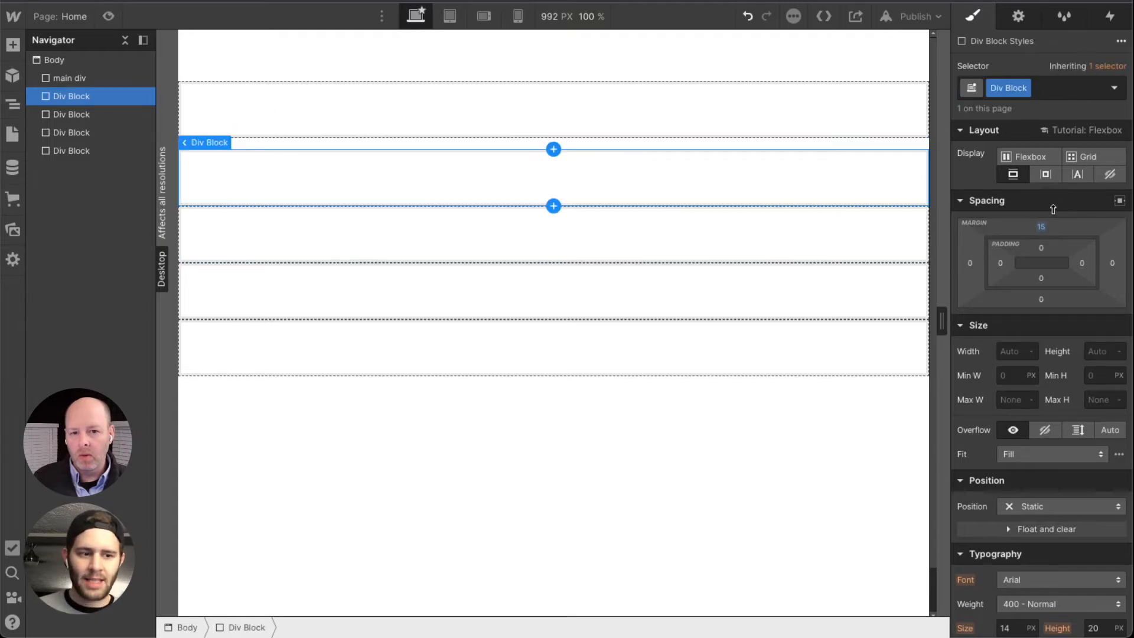
click(622, 227)
drag(1058, 231, 1058, 220)
Set the top padding to 0 on the fourth div block and 65 px on the fifth
click(541, 310)
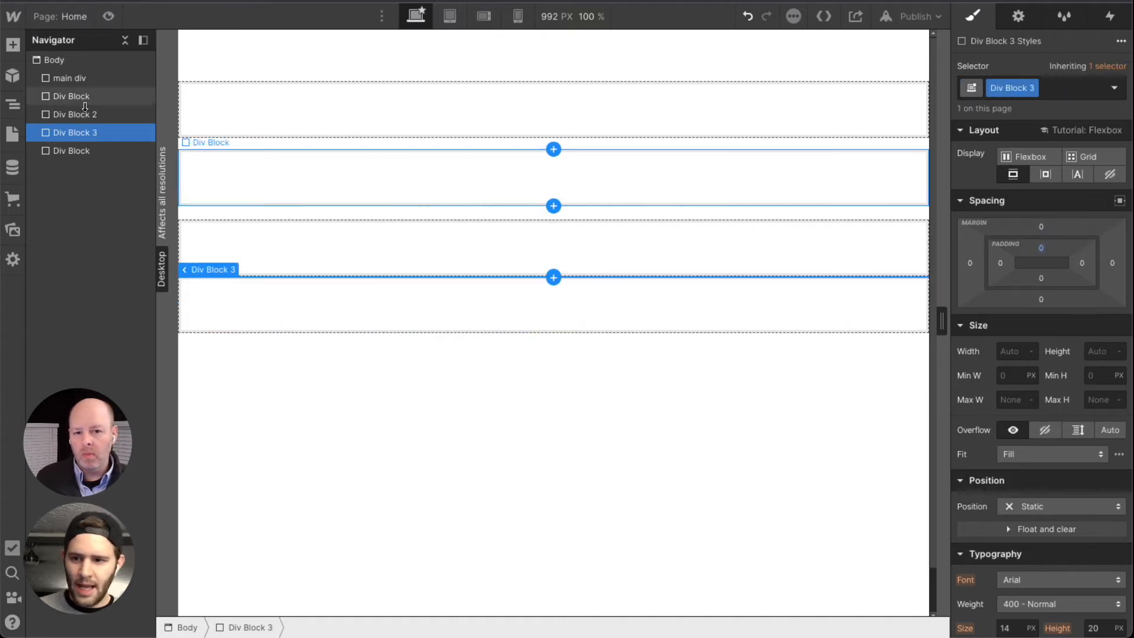
click(465, 273)
click(466, 296)
drag(1043, 253, 1060, 282)
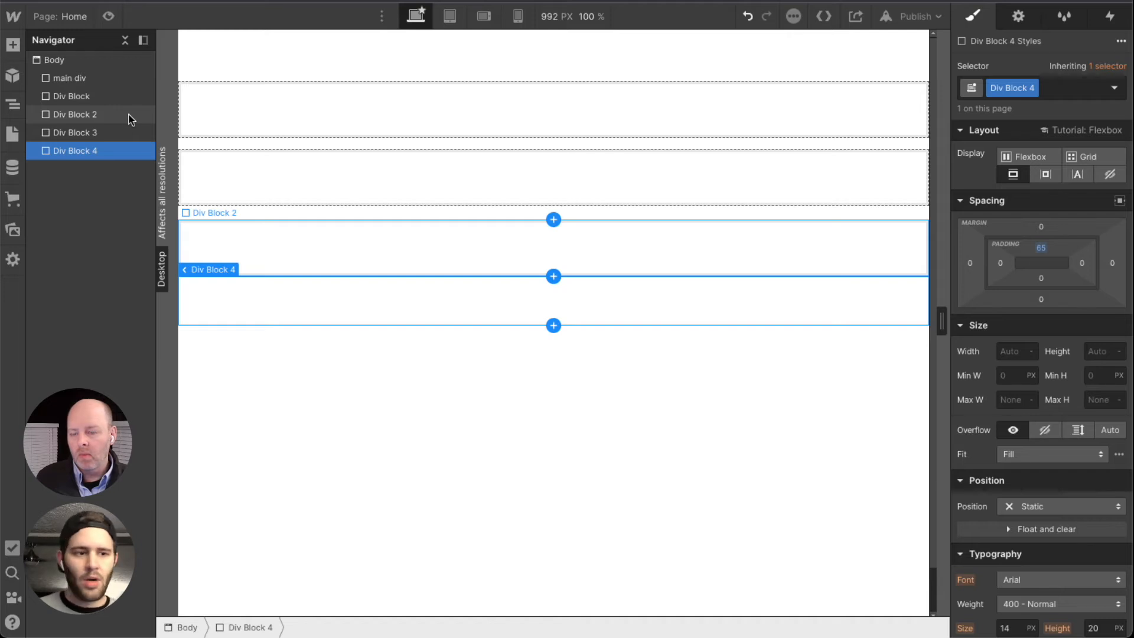
Replace the automatic Div Block class on the second block with the existing main div class
click(93, 99)
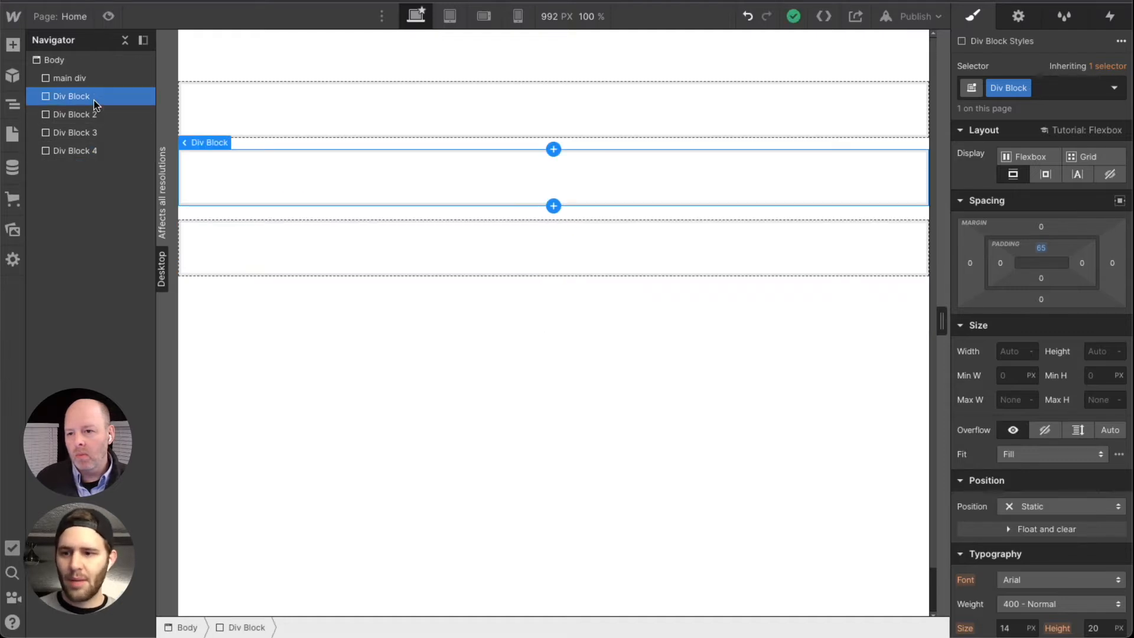
click(1043, 92)
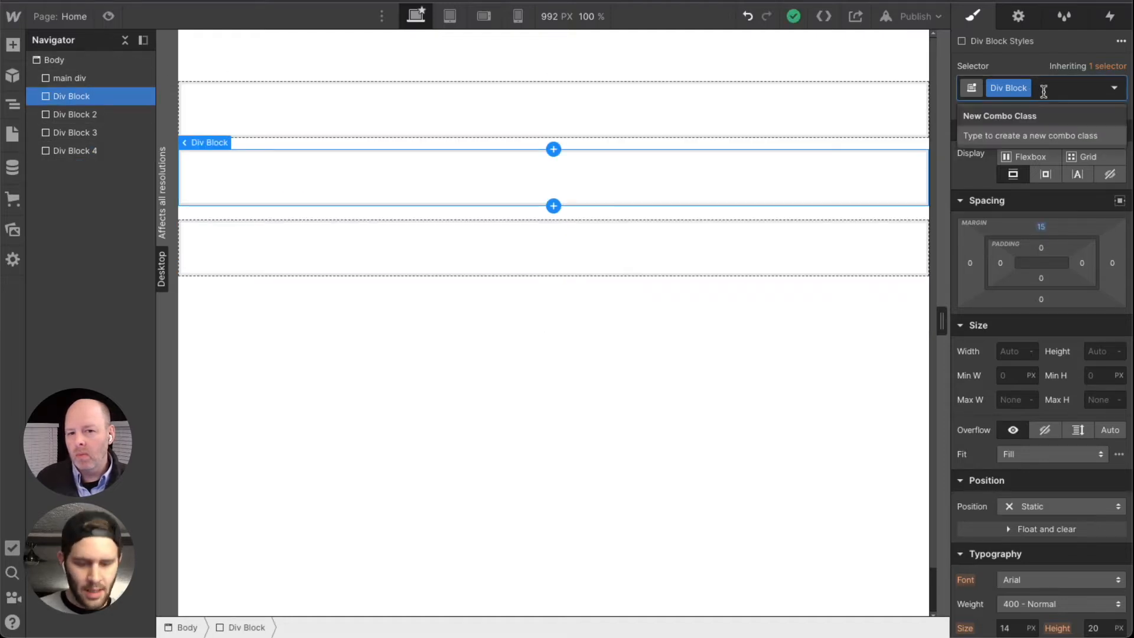
key(BackSpace)
text(main di)
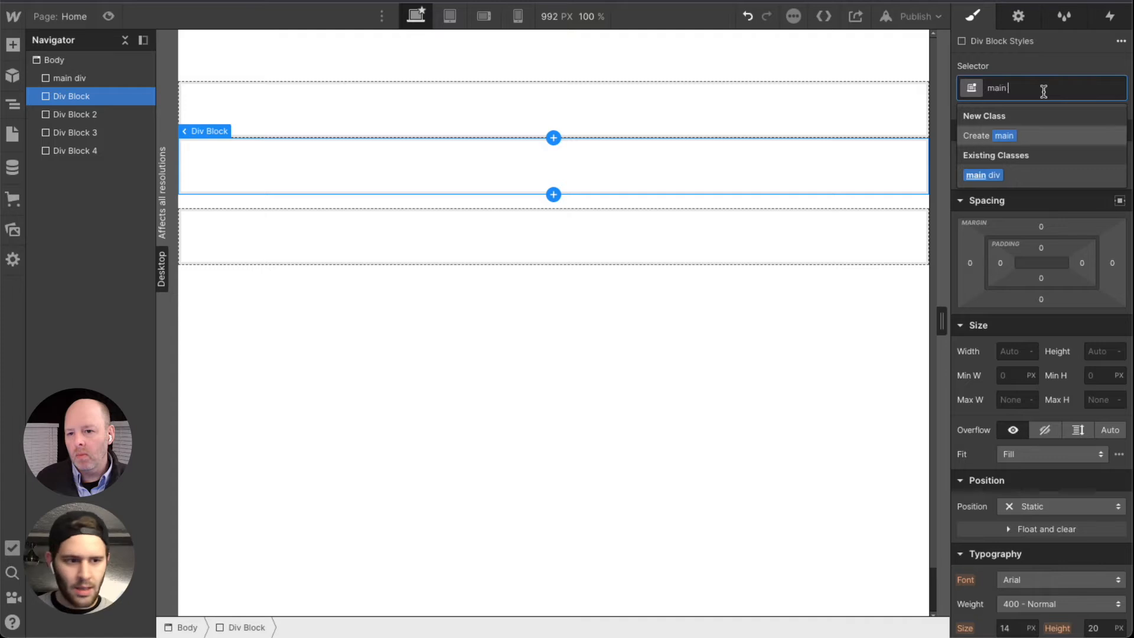
text(v)
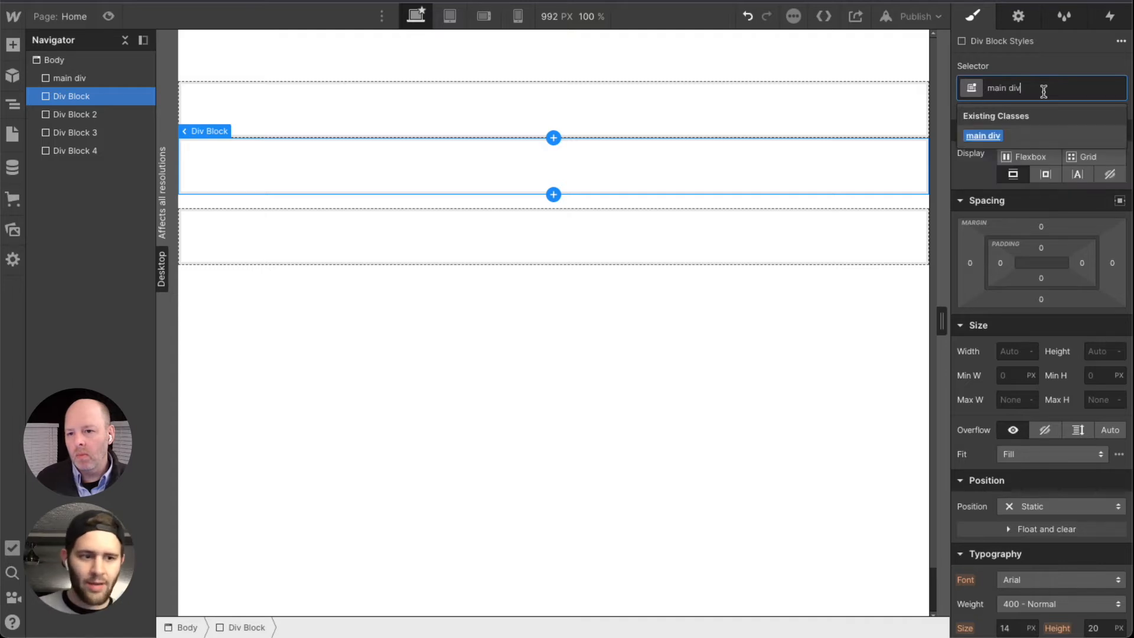
click(1001, 176)
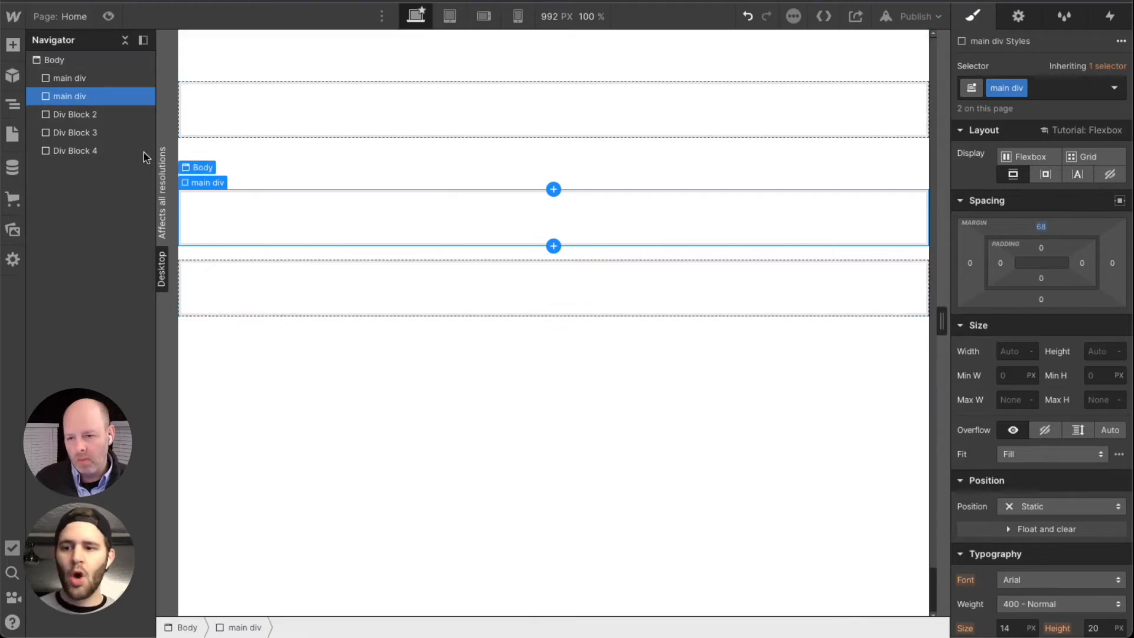
Replace the Div Block 2 class on the third block with a new class named secondary nav
click(101, 117)
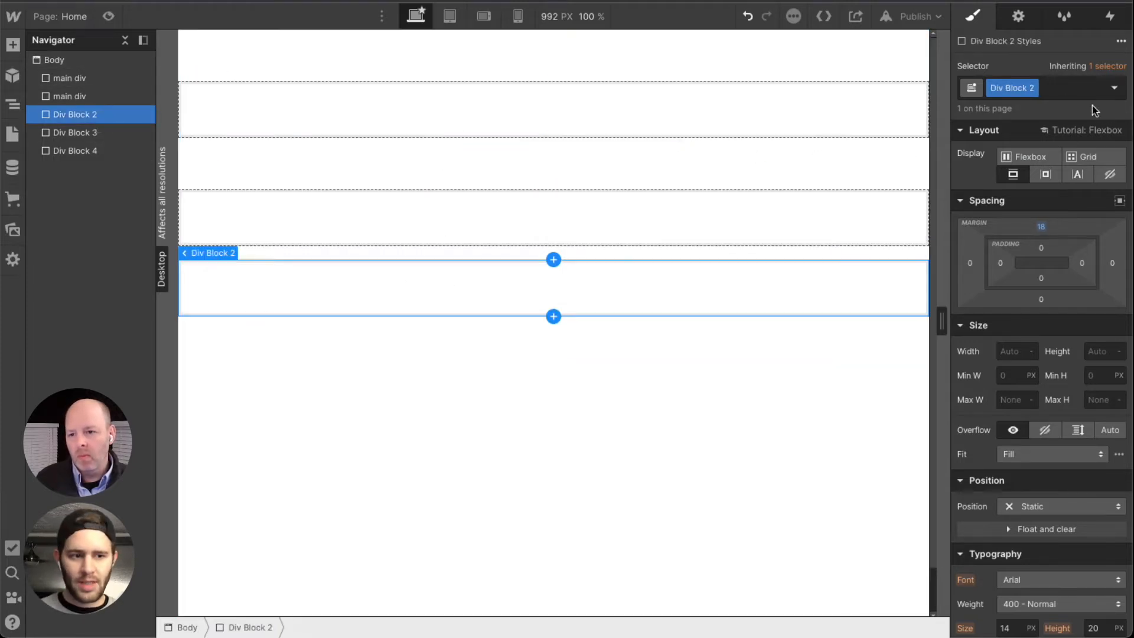
click(1046, 89)
key(BackSpace)
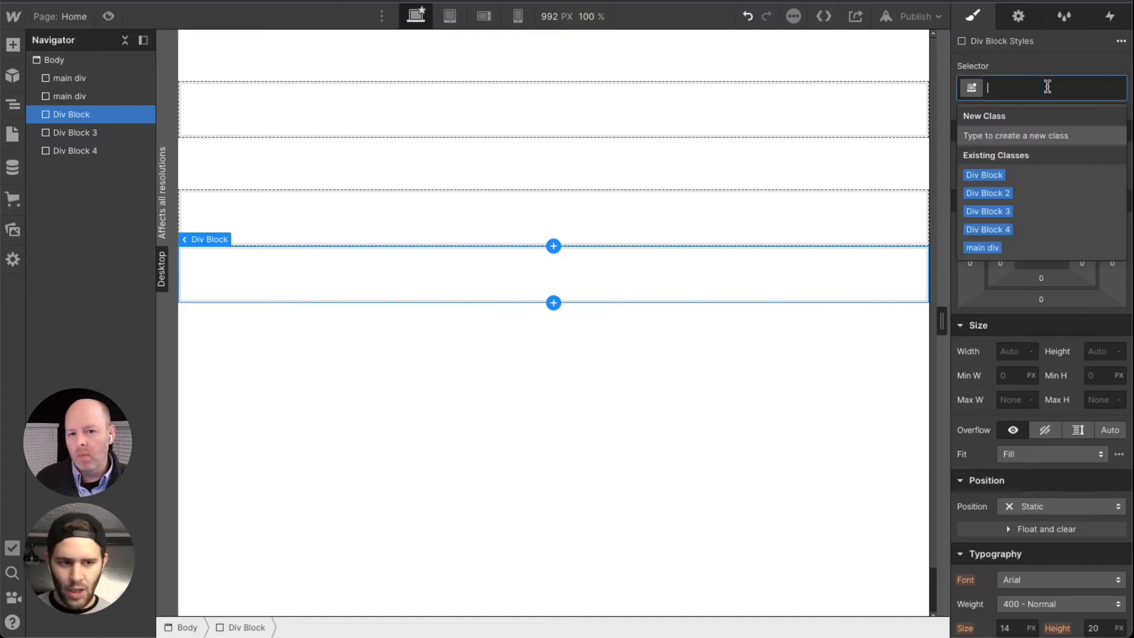
text(secon)
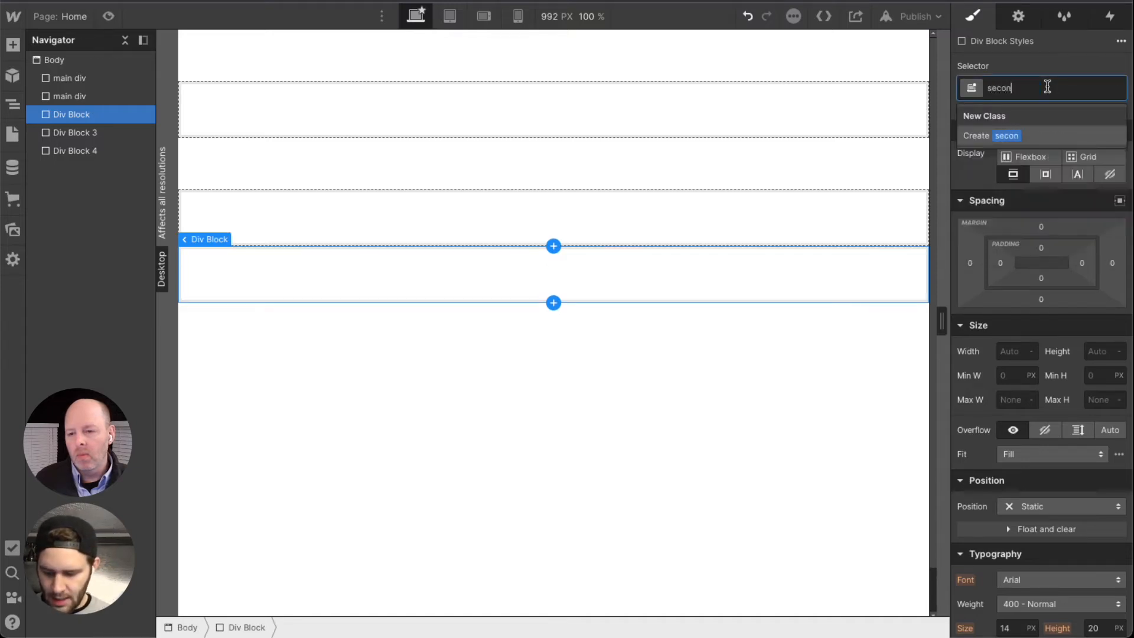
text(dary nav)
key(Return)
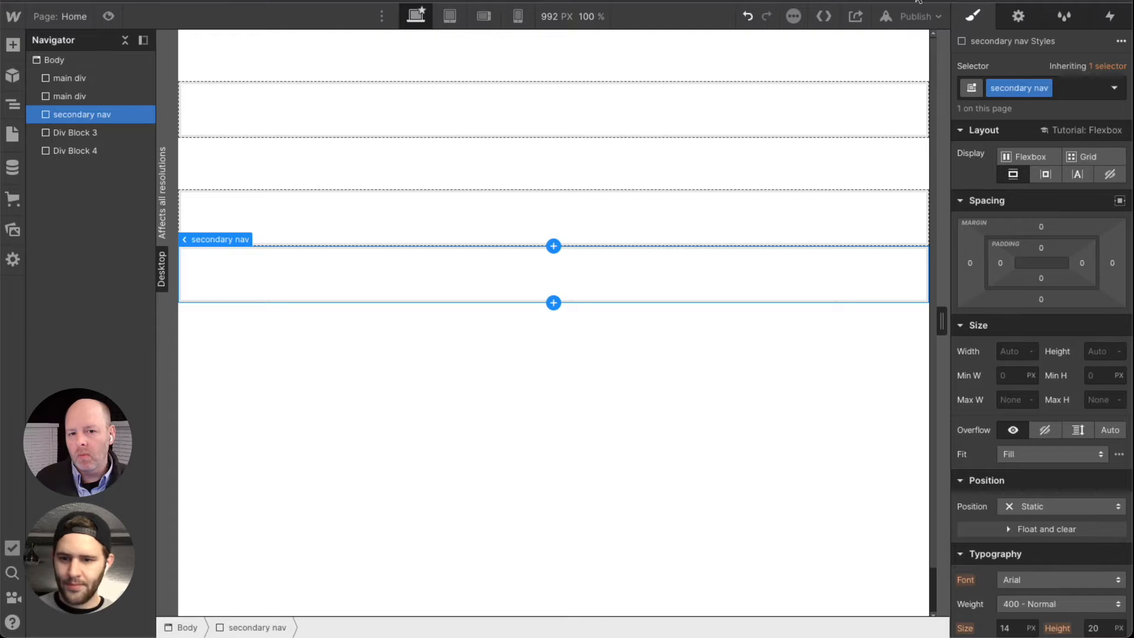
Replace the Div Block 3 class on the fourth block with the existing secondary nav class
click(101, 133)
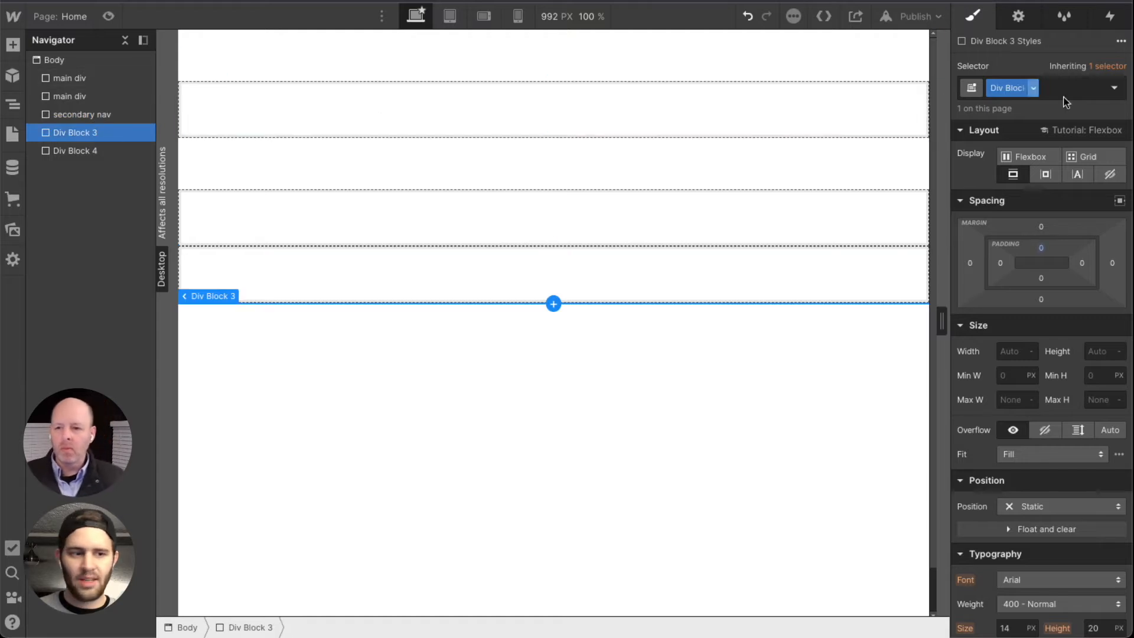
click(1081, 91)
key(BackSpace)
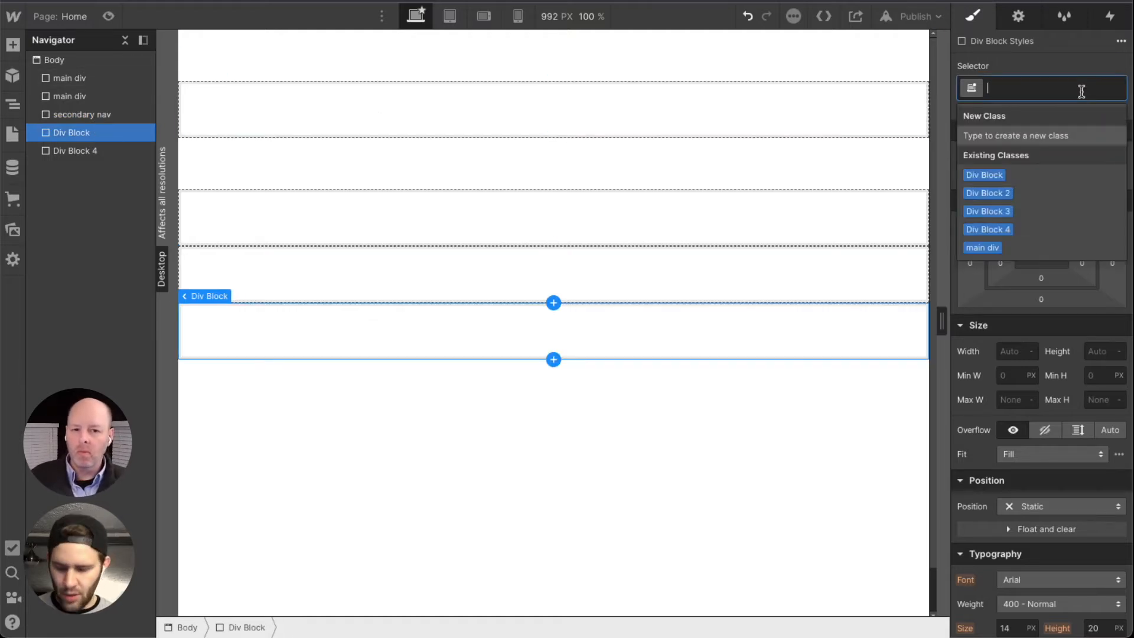
text(sec)
click(1046, 176)
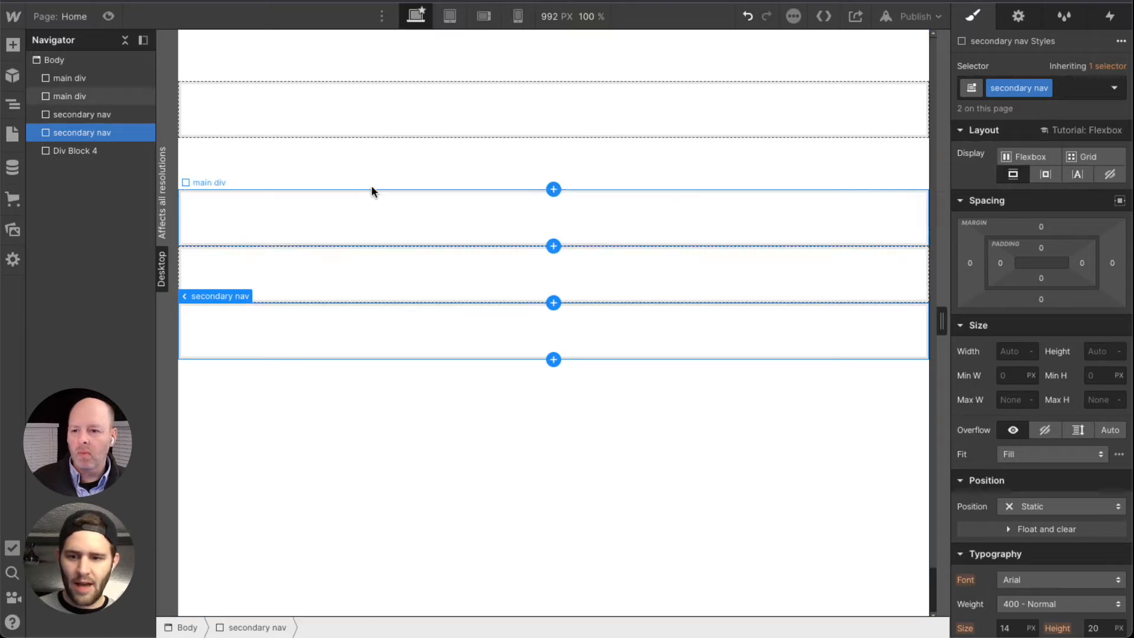
Replace the Div Block 4 class on the last block with main div and move that block above the two secondary nav blocks
click(76, 150)
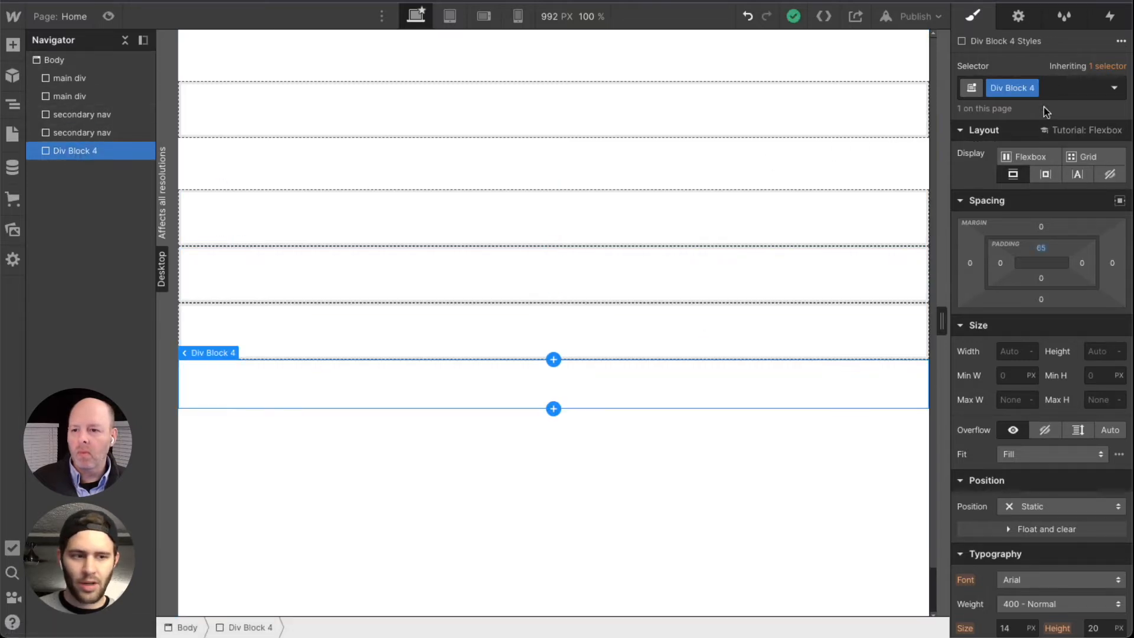
click(1054, 83)
key(BackSpace)
text(main)
click(1001, 175)
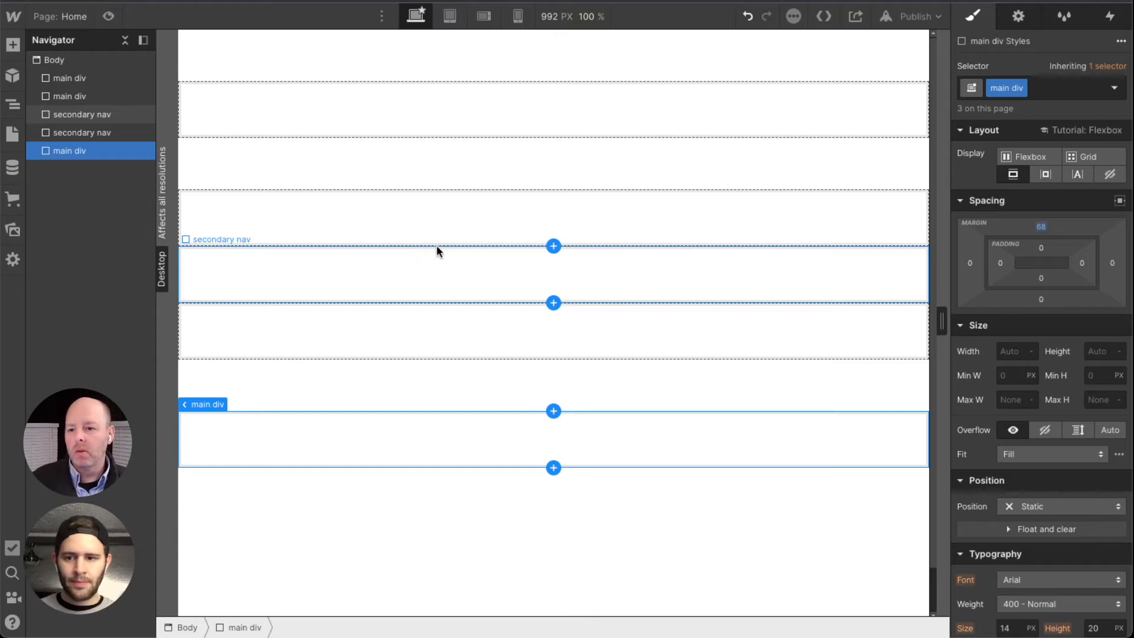
click(74, 154)
drag(74, 155, 71, 114)
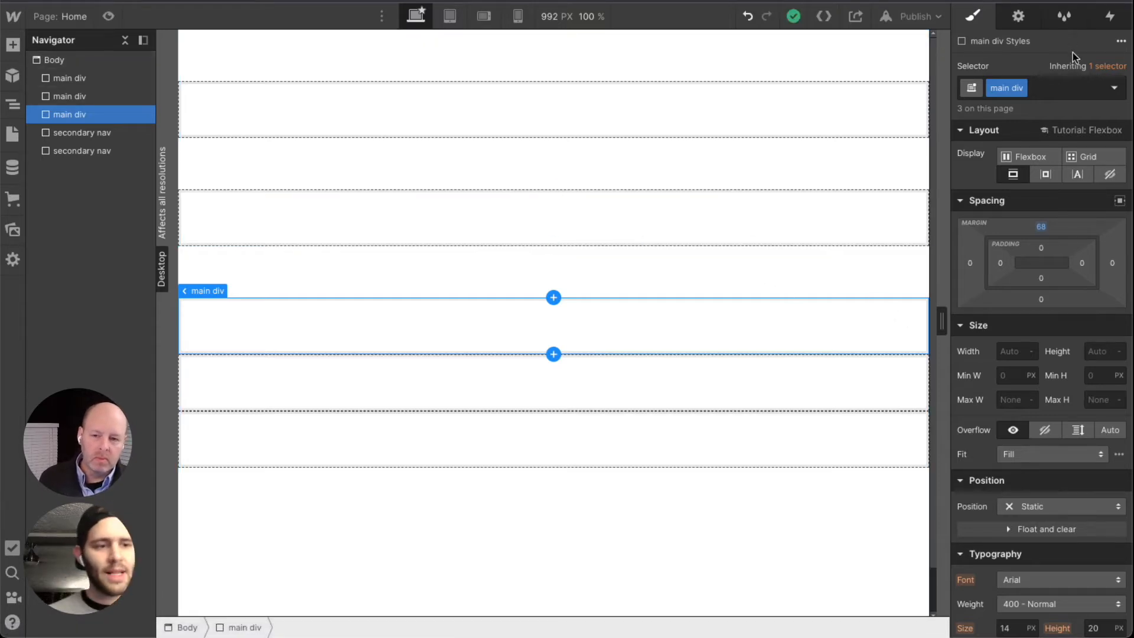
Delete all the main div and secondary nav blocks, leaving the page body empty
click(618, 430)
key(Delete)
key(Delete)
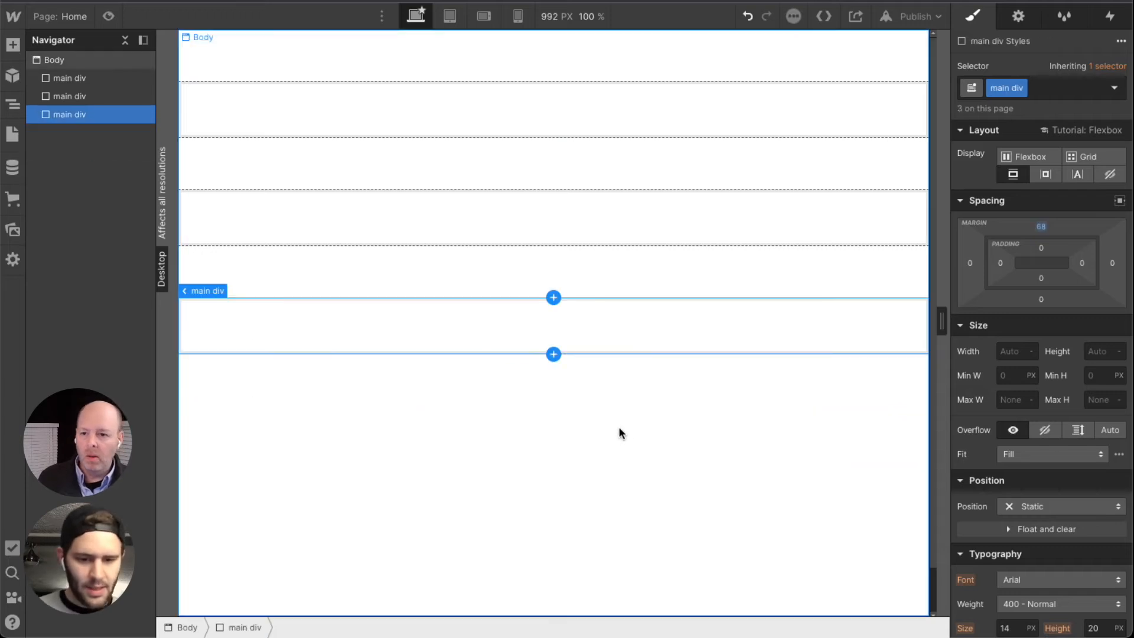
key(Delete)
key(Delete)
key(Delete)
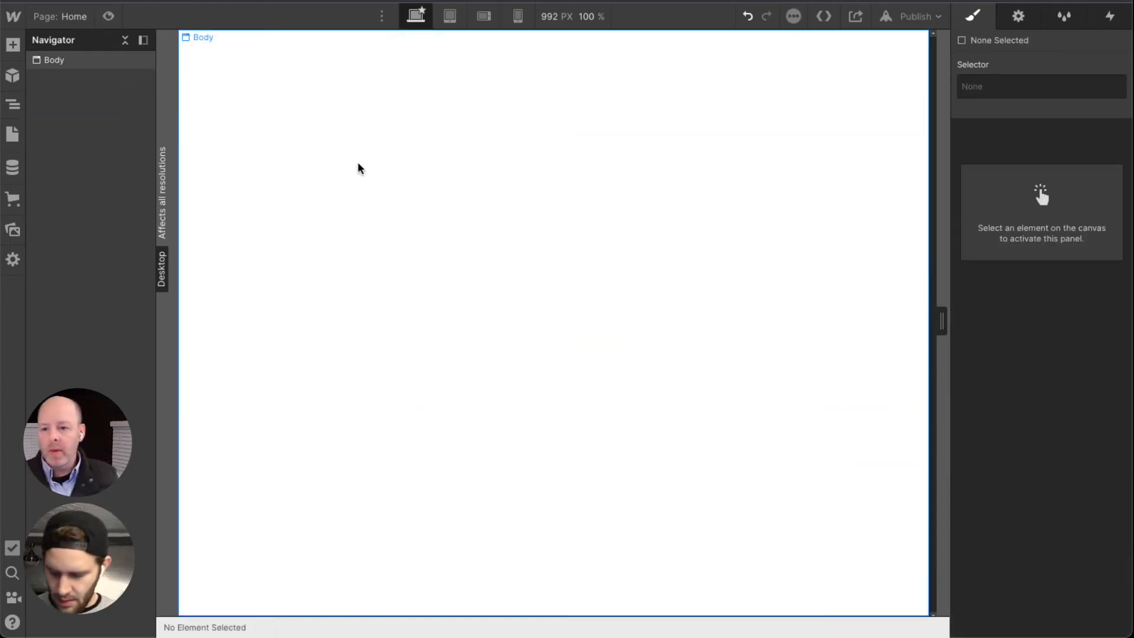
Add a new div block to the empty page and show the existing classes available for it
key(super+e)
text(div)
key(Return)
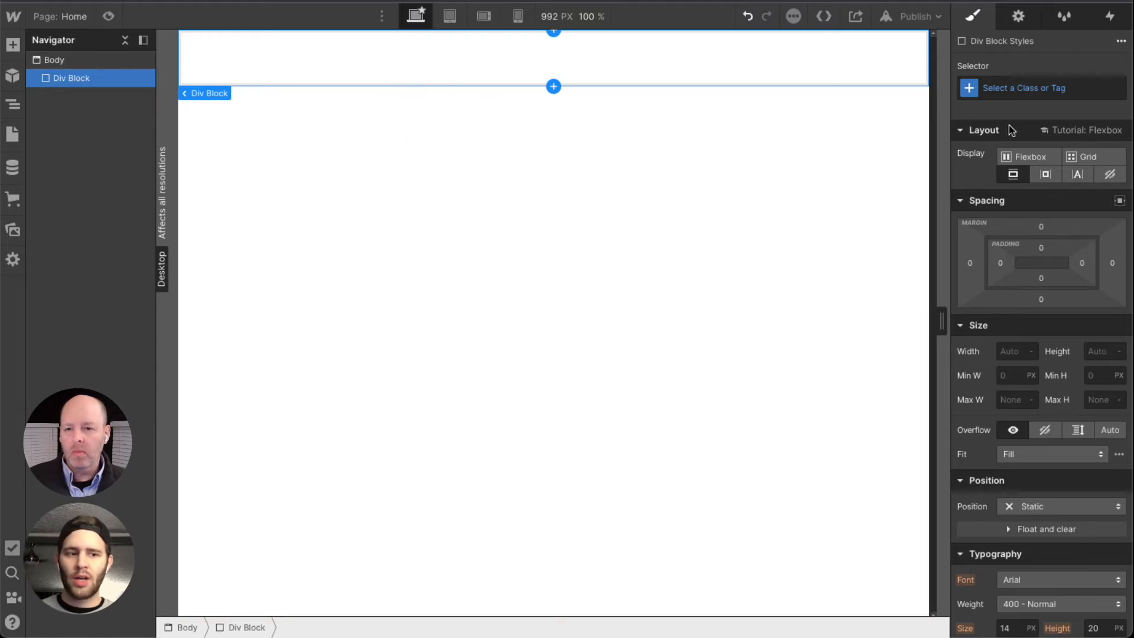
click(1017, 88)
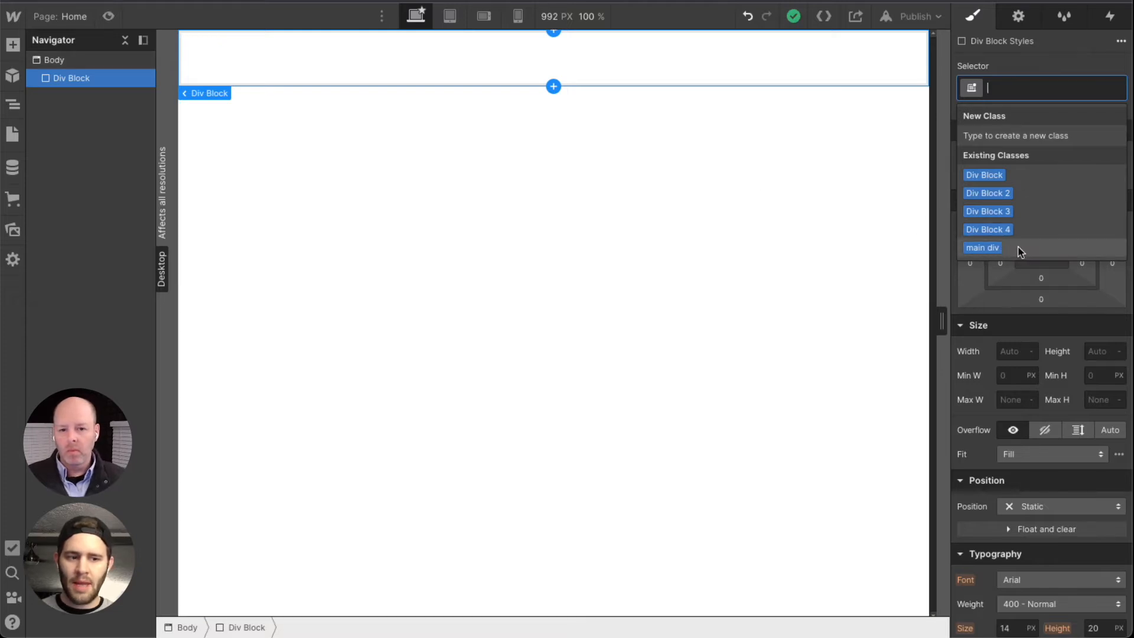
Create a new class named custom div on the Body element
click(718, 201)
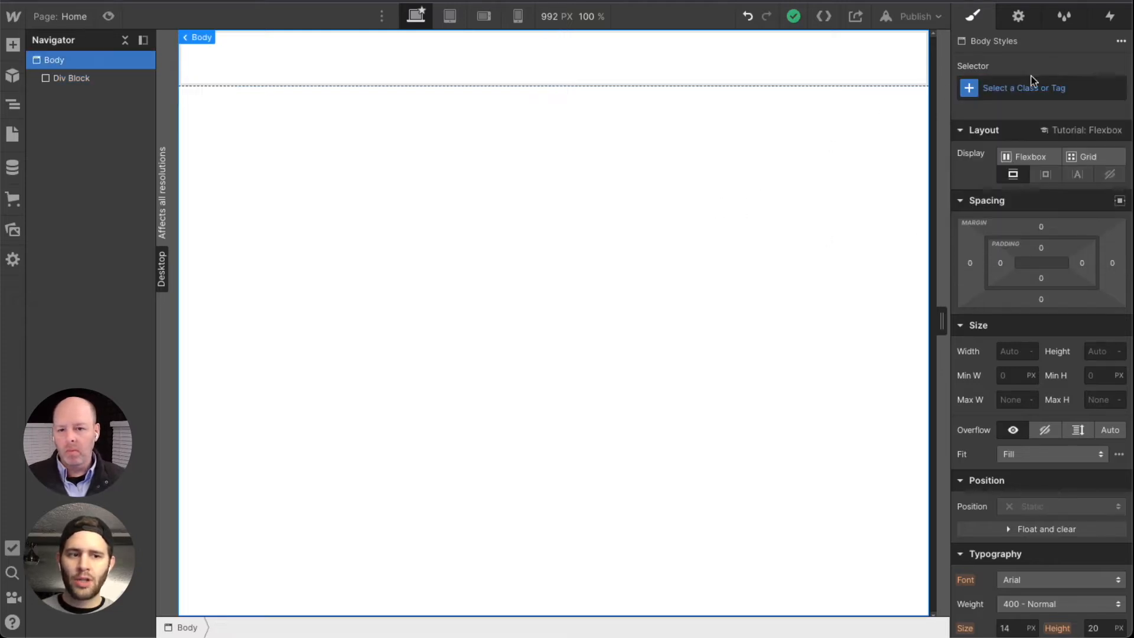
click(1017, 91)
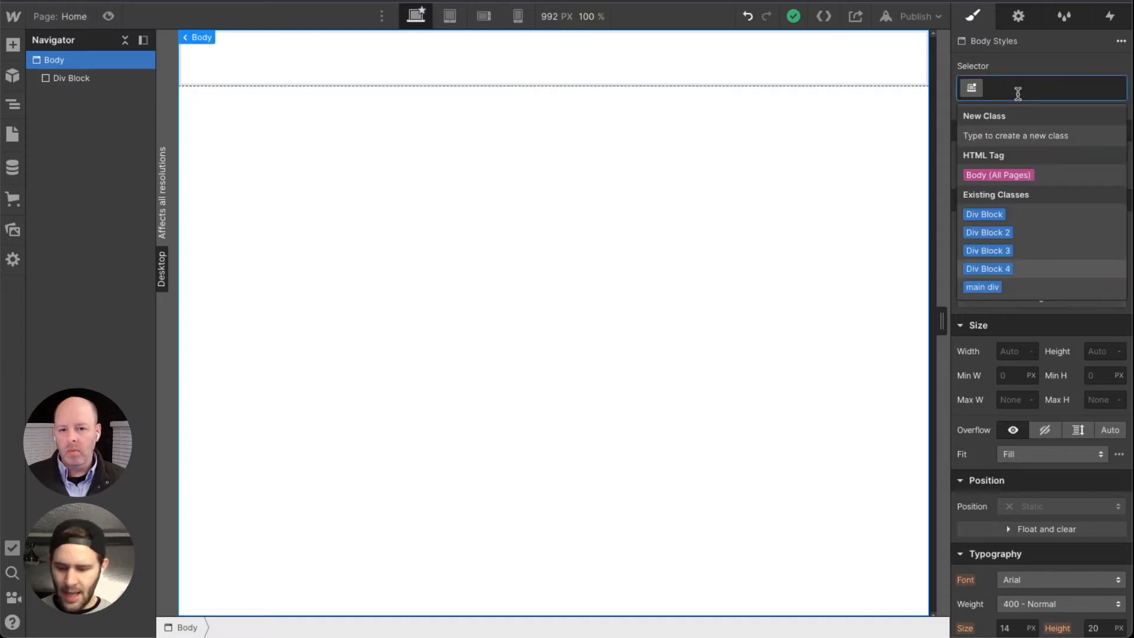
text(custom div)
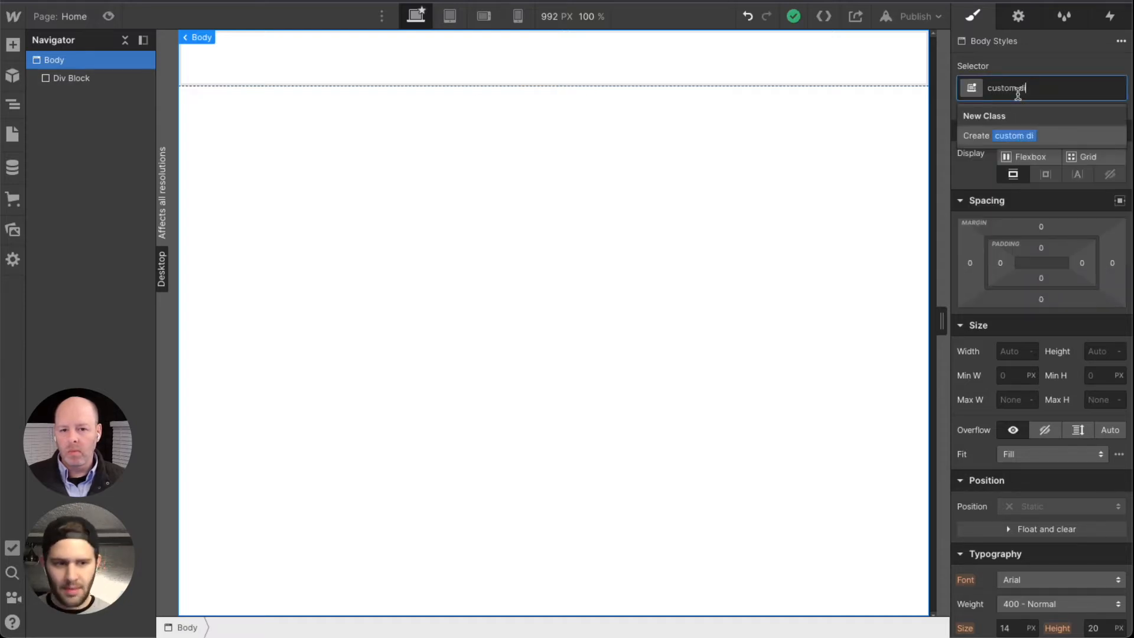
key(Return)
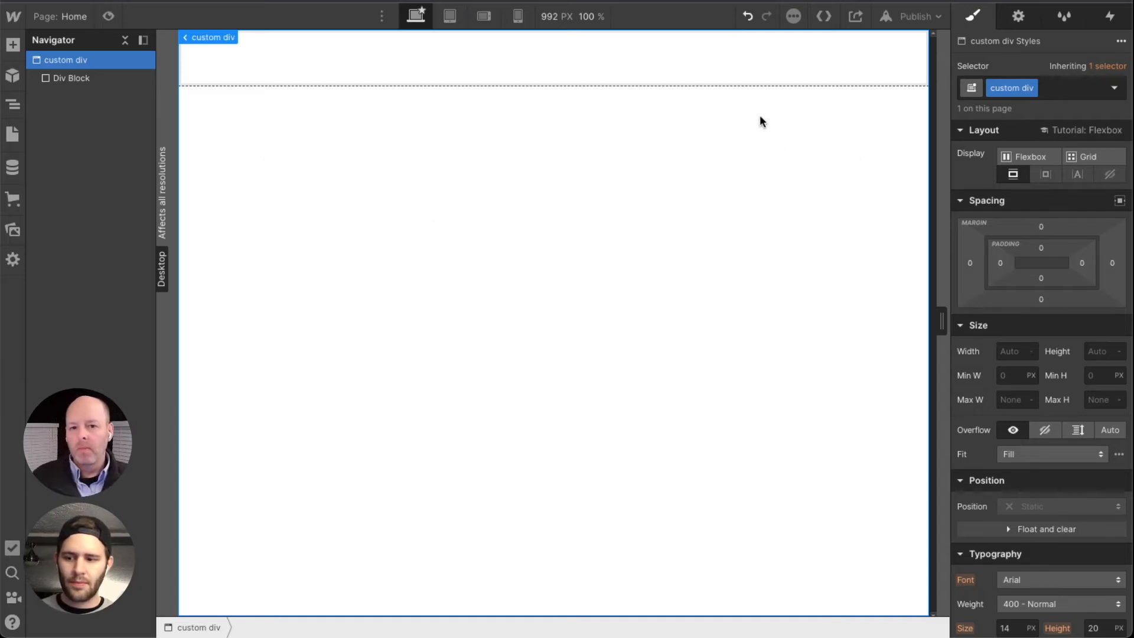
Apply the existing custom div class to the div block and check the option for adding a combo class
click(761, 70)
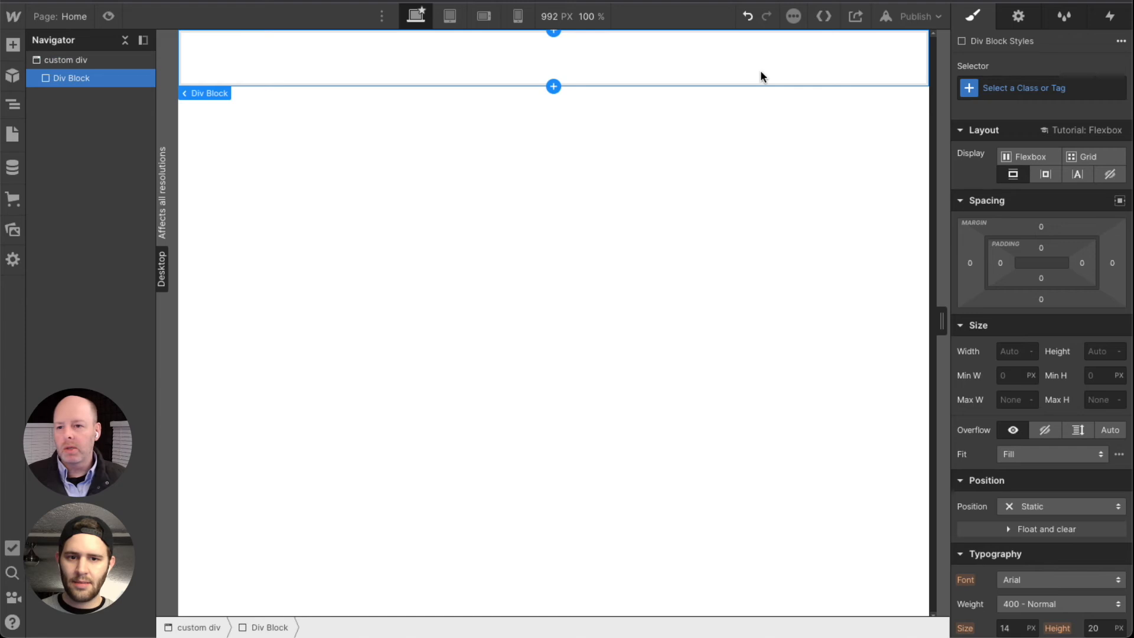
click(1067, 91)
text(custo)
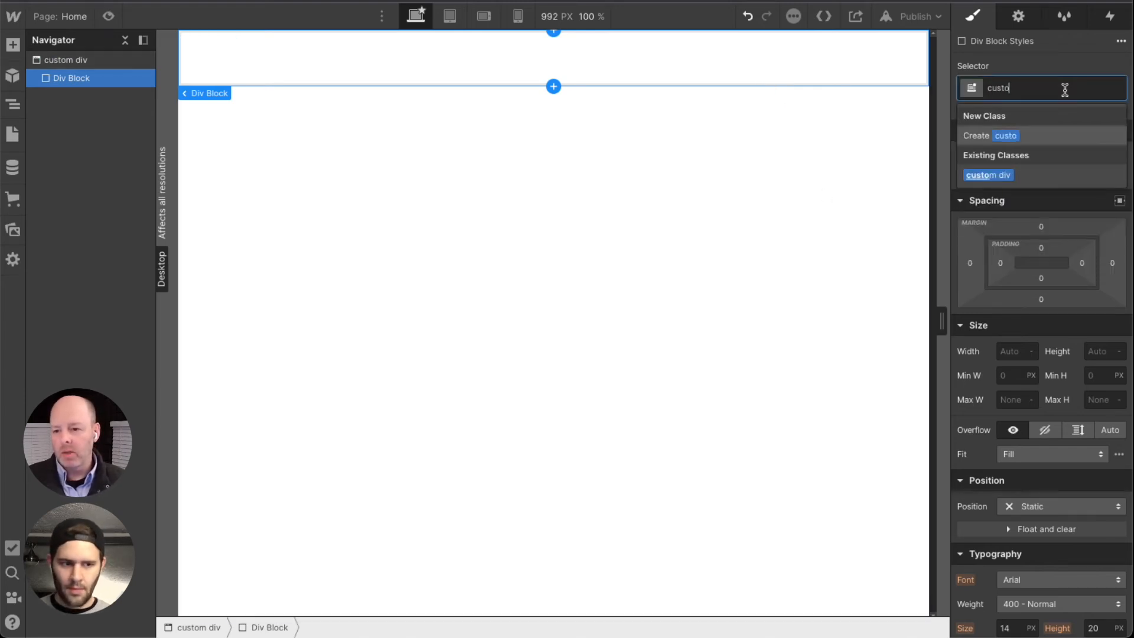
click(1010, 176)
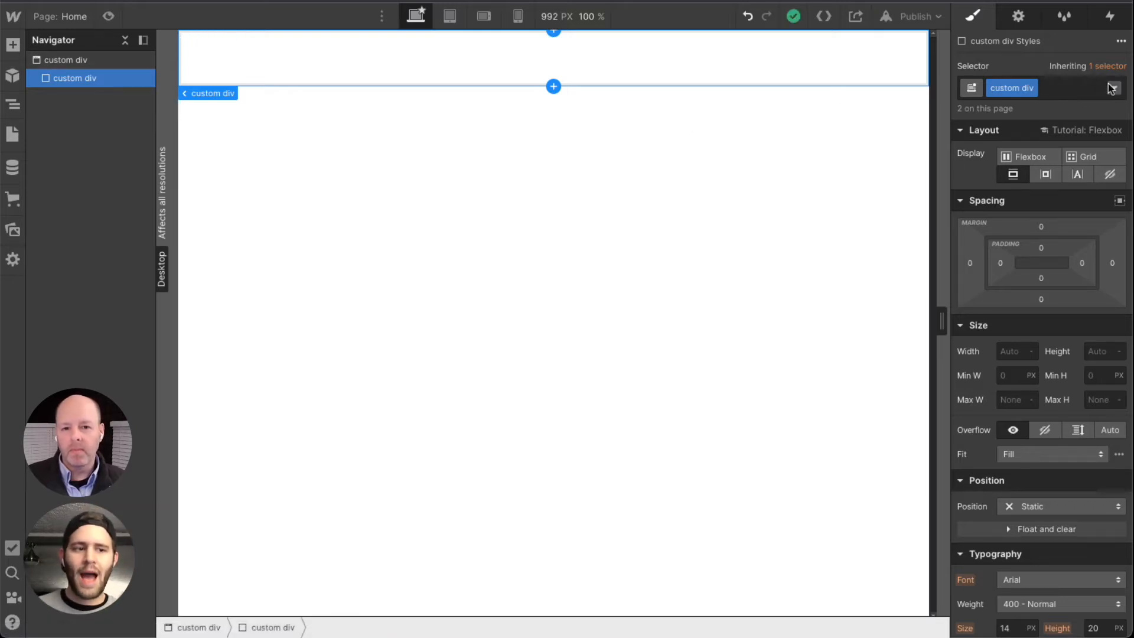
click(1075, 90)
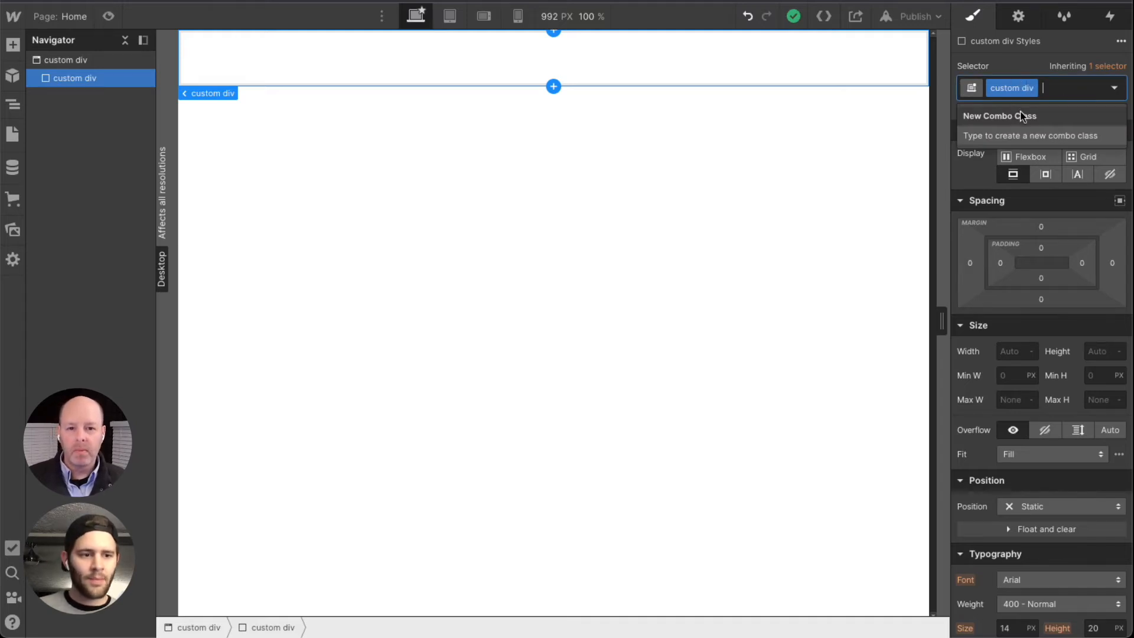
key(Escape)
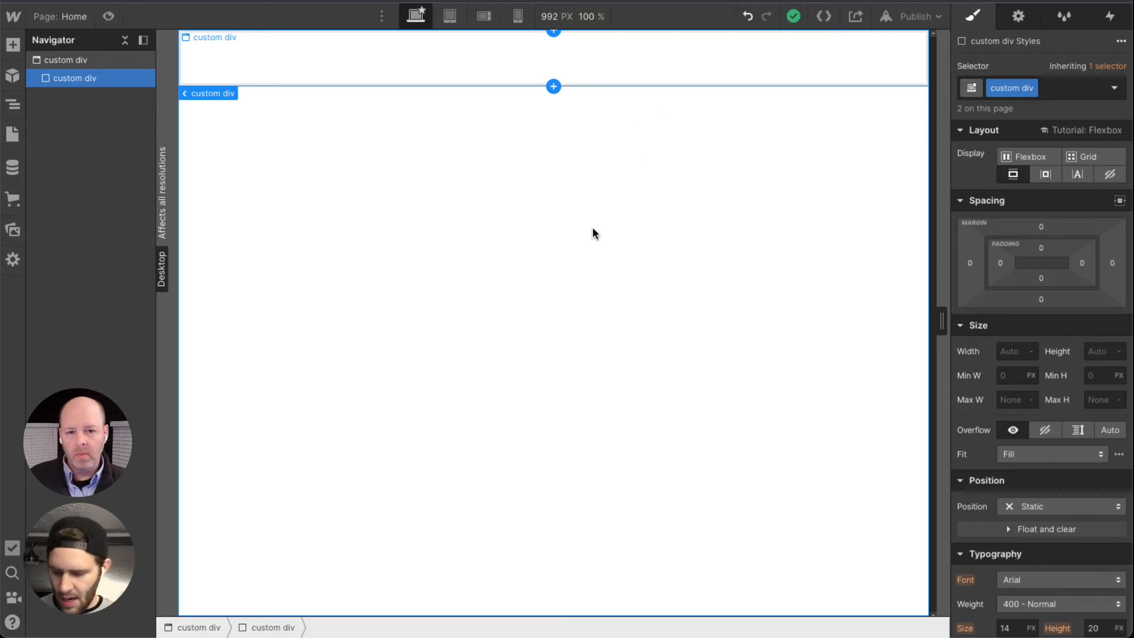
Add a div block inside the custom div block and delete the outer block with its contents
key(super+e)
text(div)
key(Return)
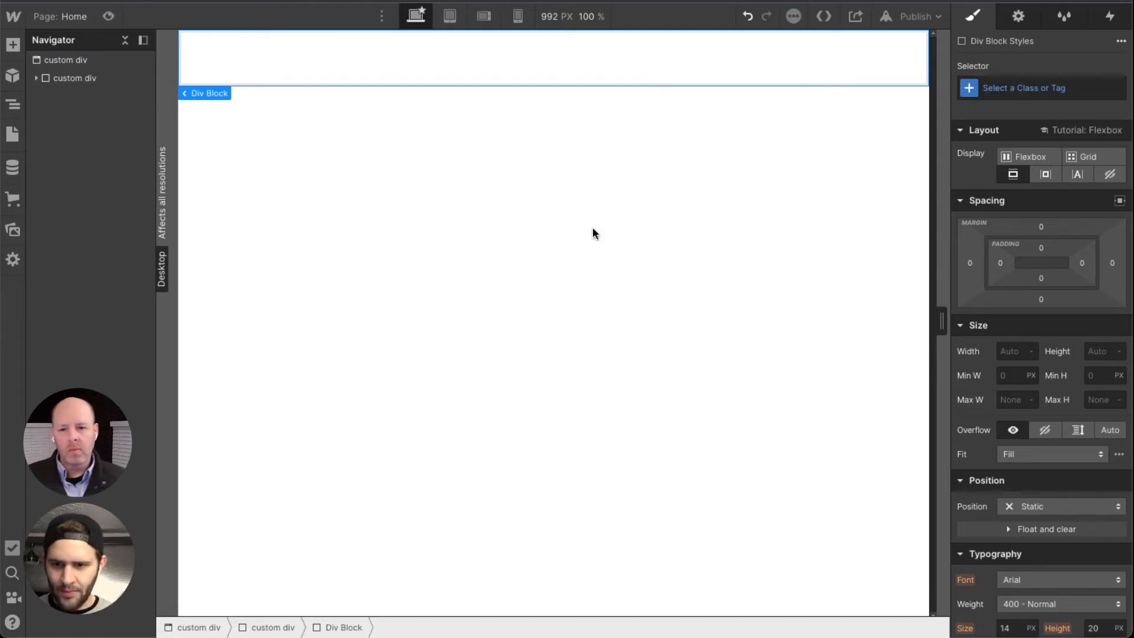
click(59, 79)
key(Delete)
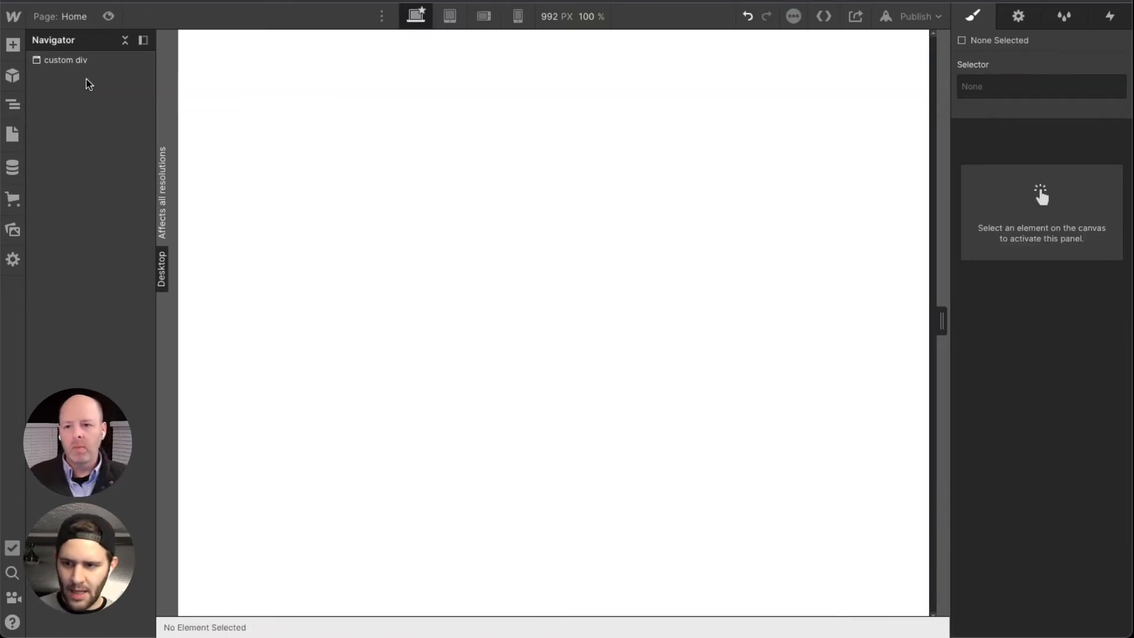
Add two H1 headings to the empty page, one below the other
key(super+e)
text(head)
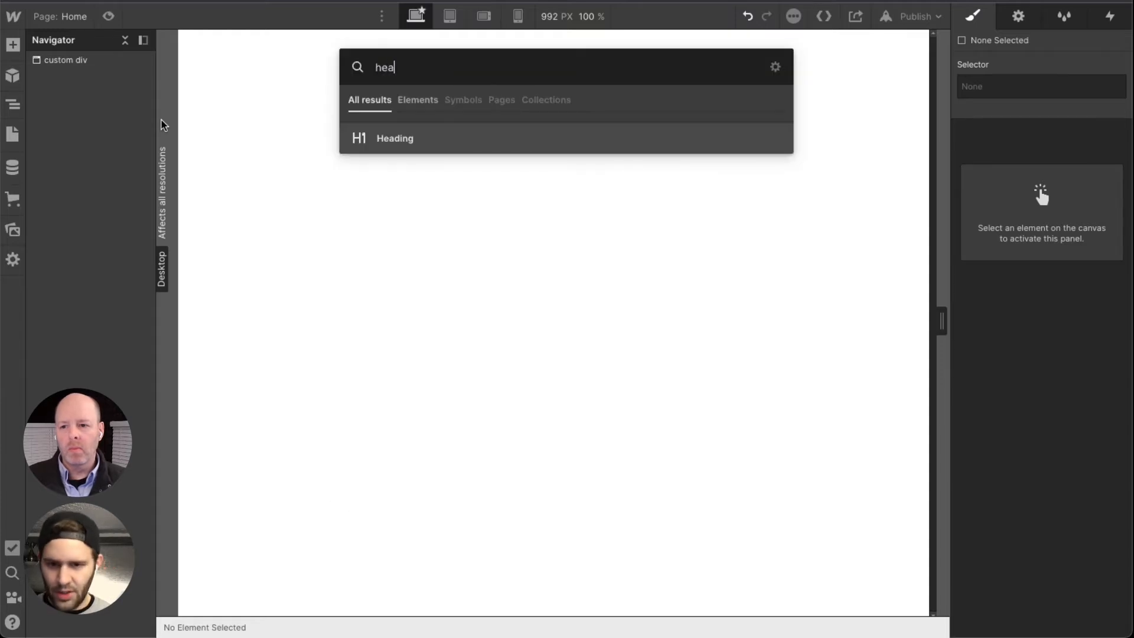
key(Return)
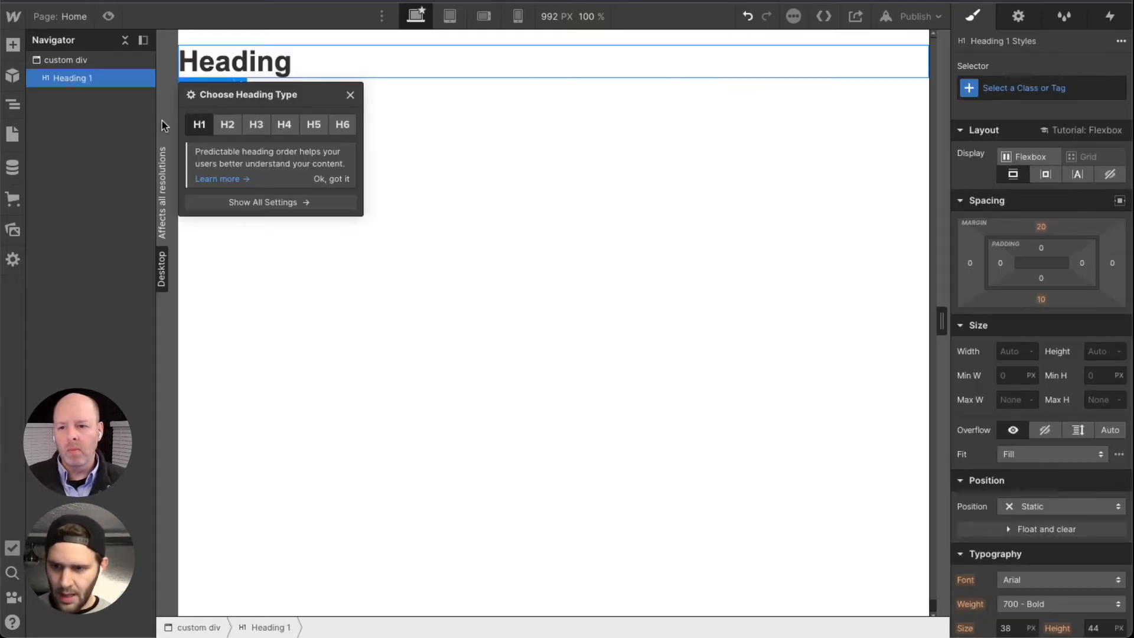
key(super+e)
text(head)
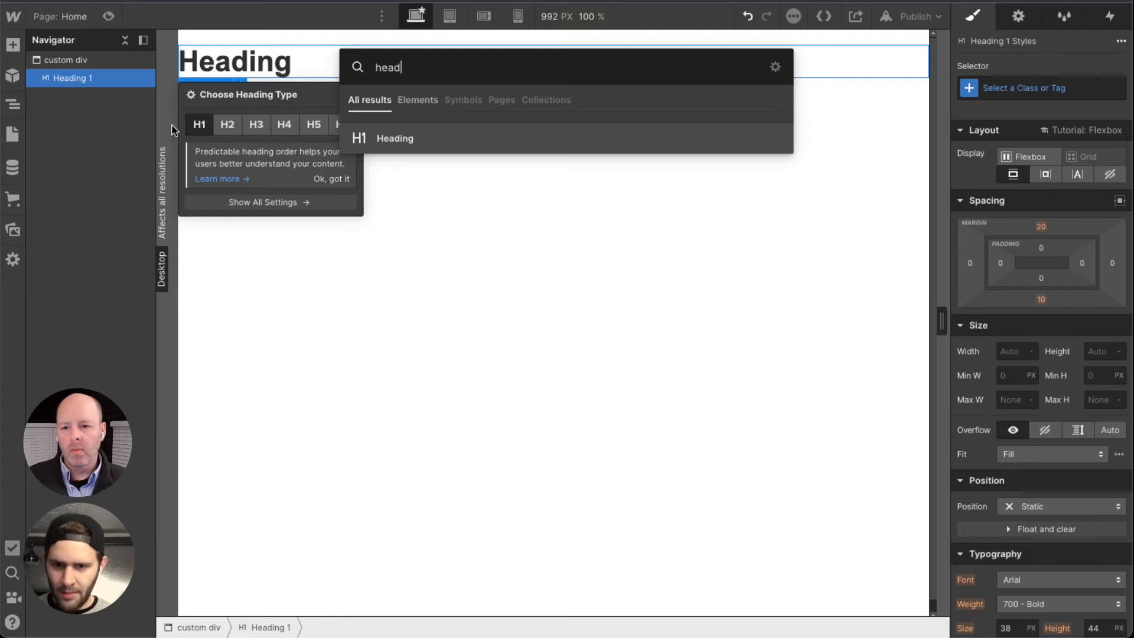
key(Return)
click(507, 287)
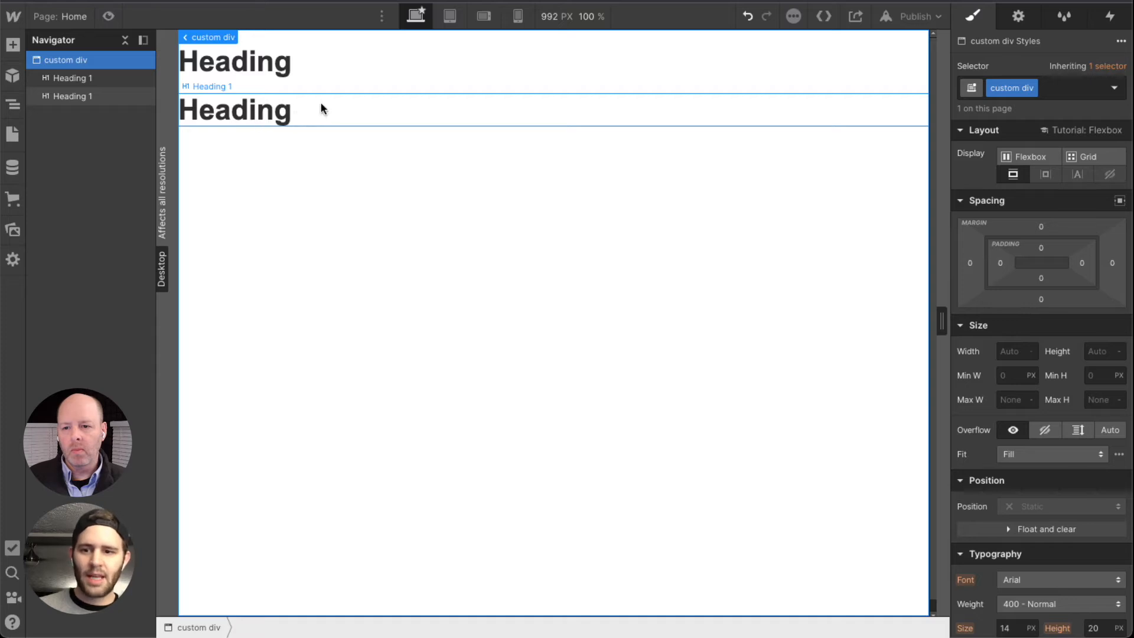
Widen the canvas to 1029 px and set the second heading's display to inline-block
drag(162, 118, 151, 121)
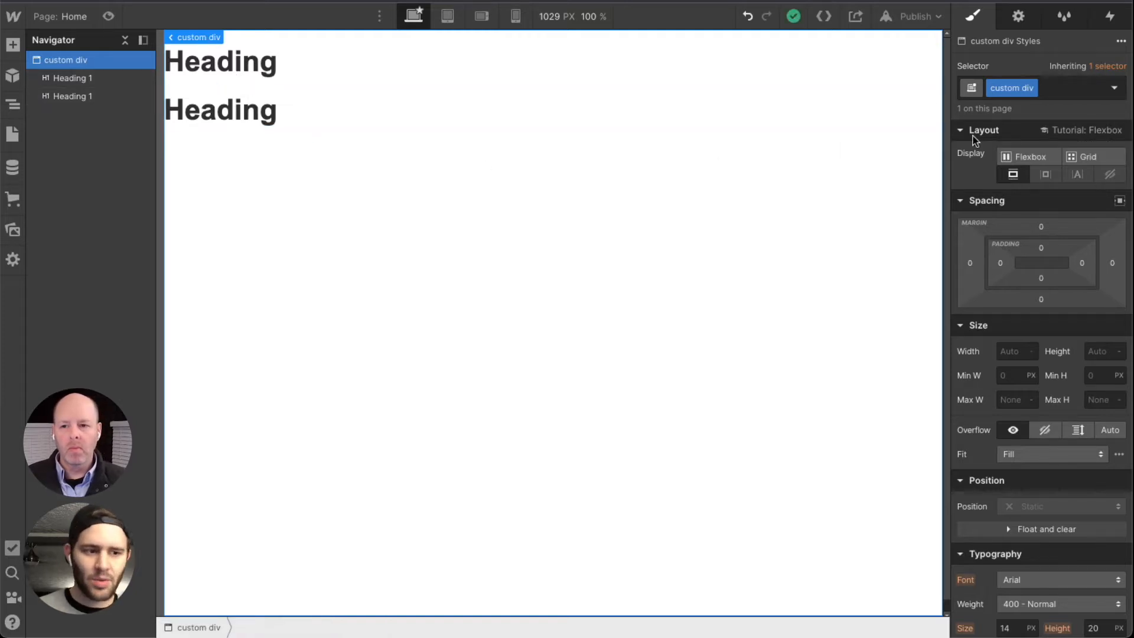
click(588, 65)
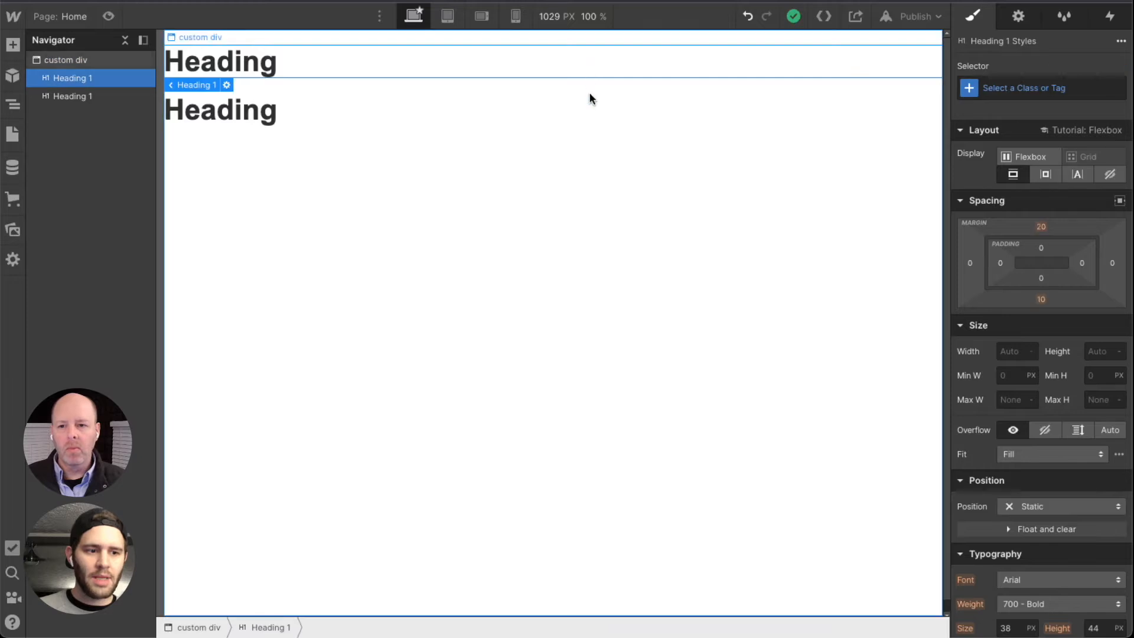
click(580, 102)
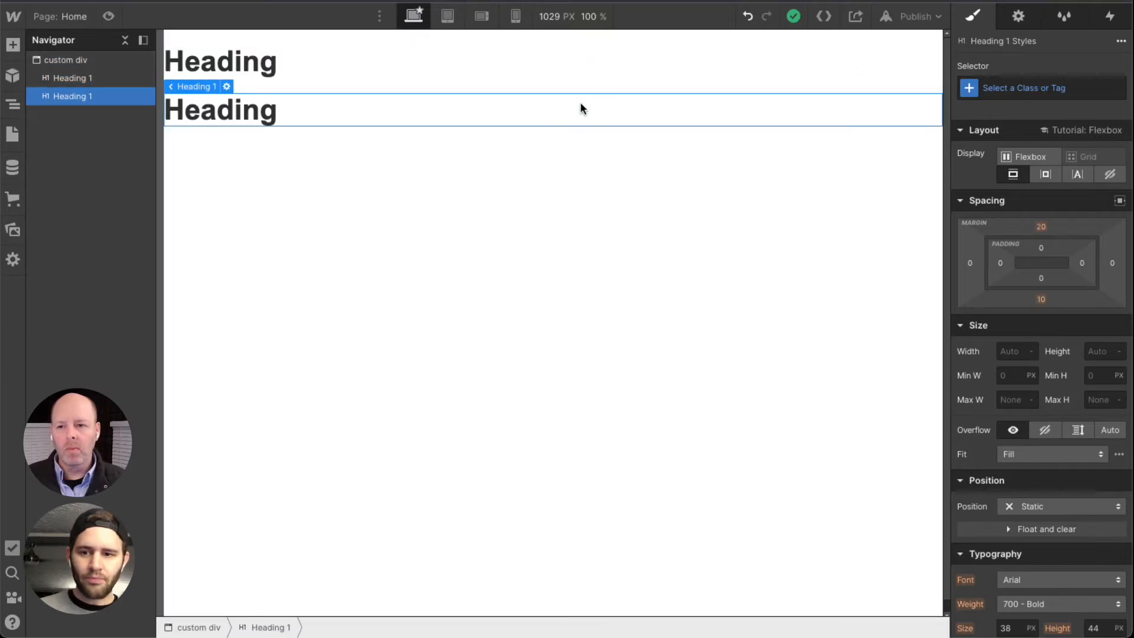
click(1047, 175)
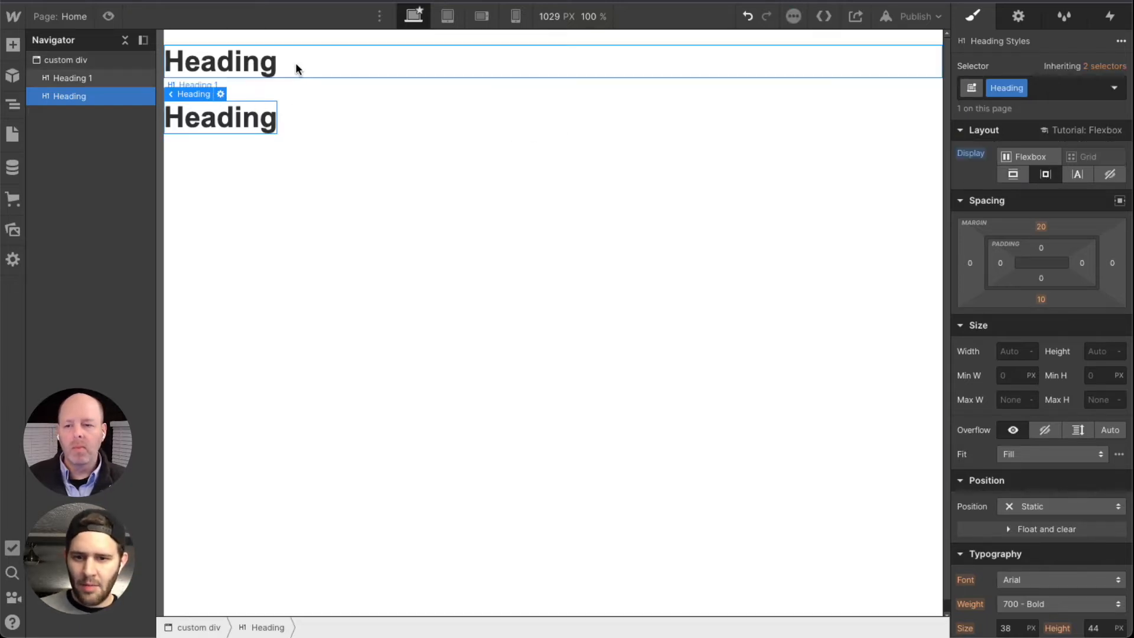
Set the first heading's display to inline-block and the second heading's display to block
click(251, 73)
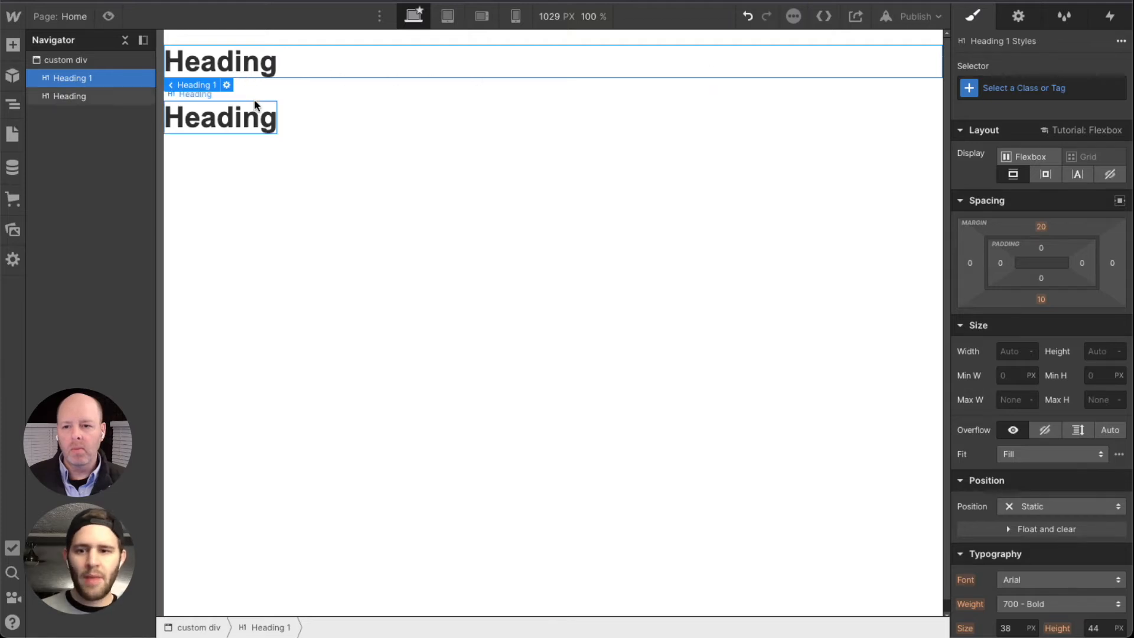
click(261, 118)
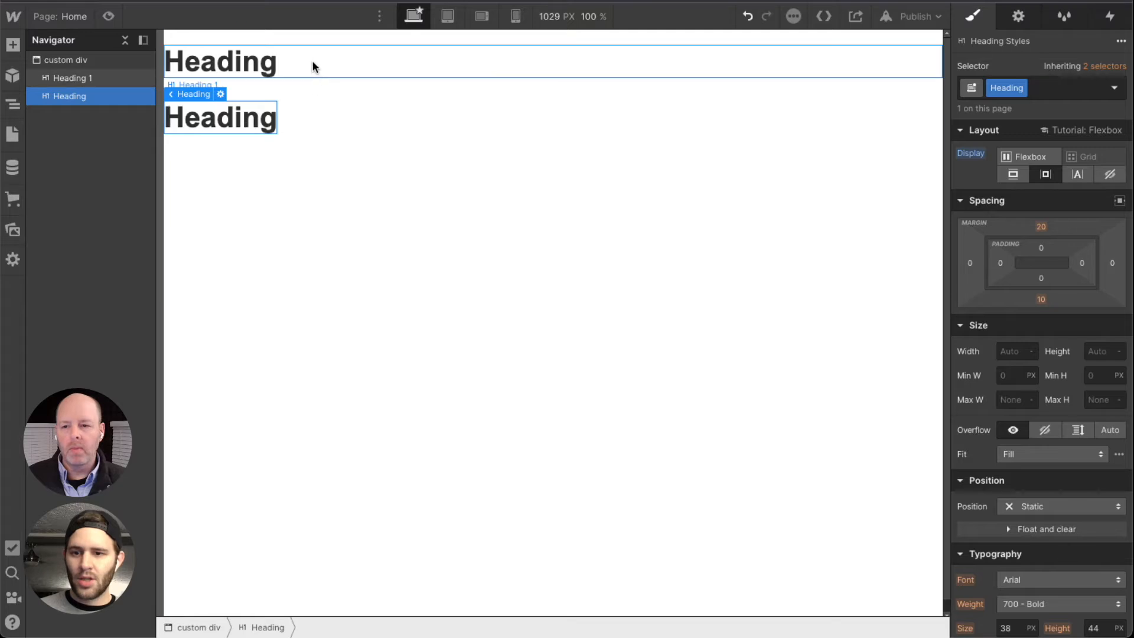
click(296, 62)
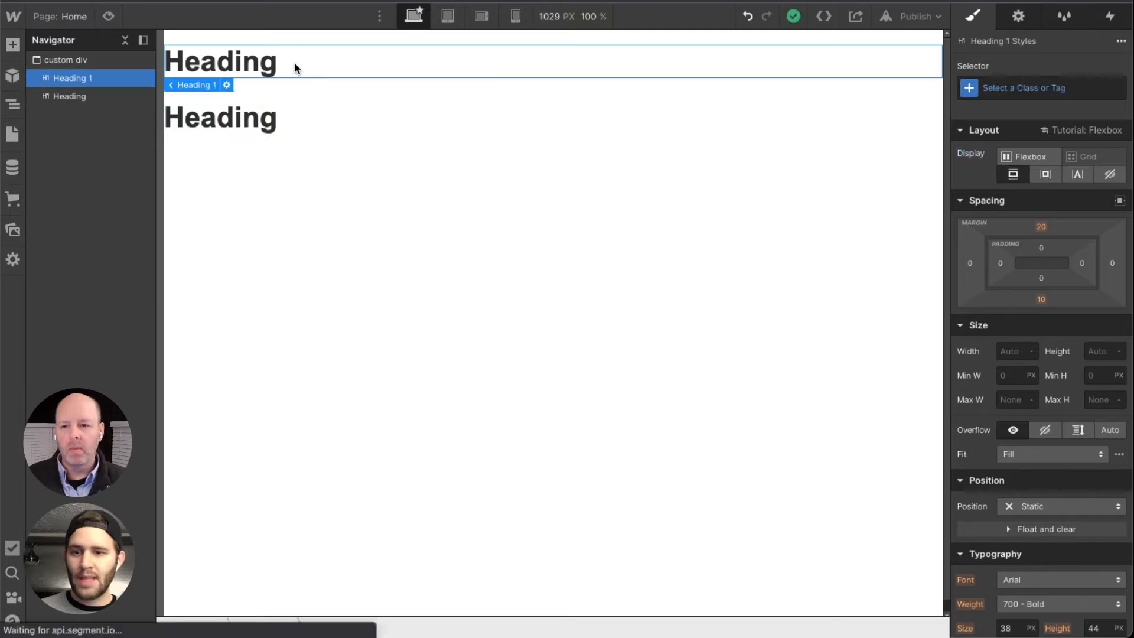
click(1037, 172)
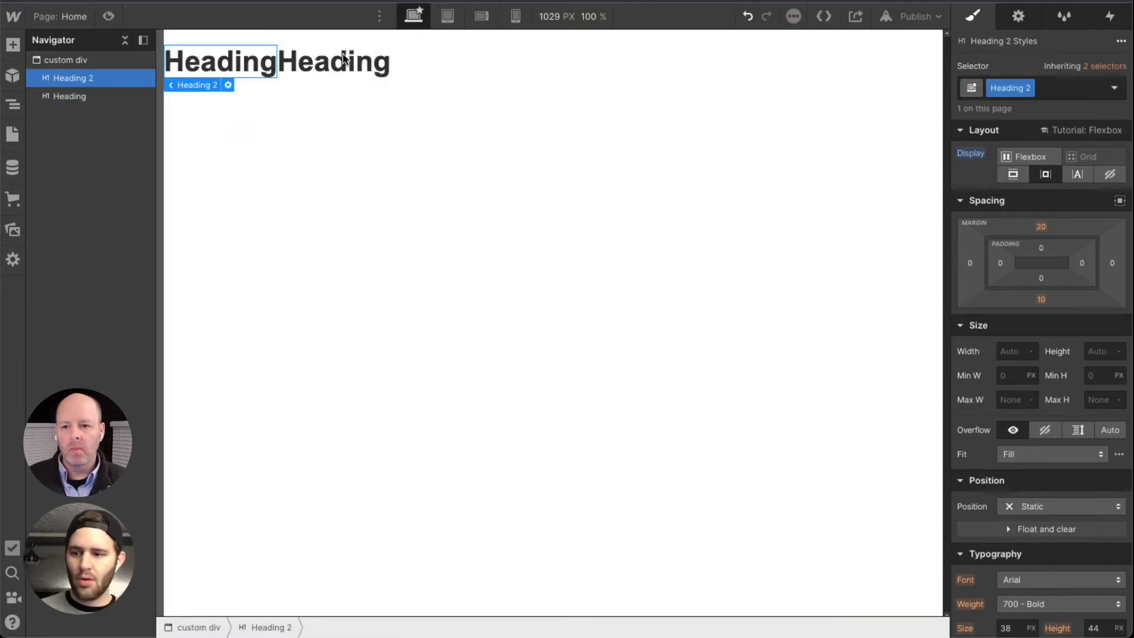
click(334, 62)
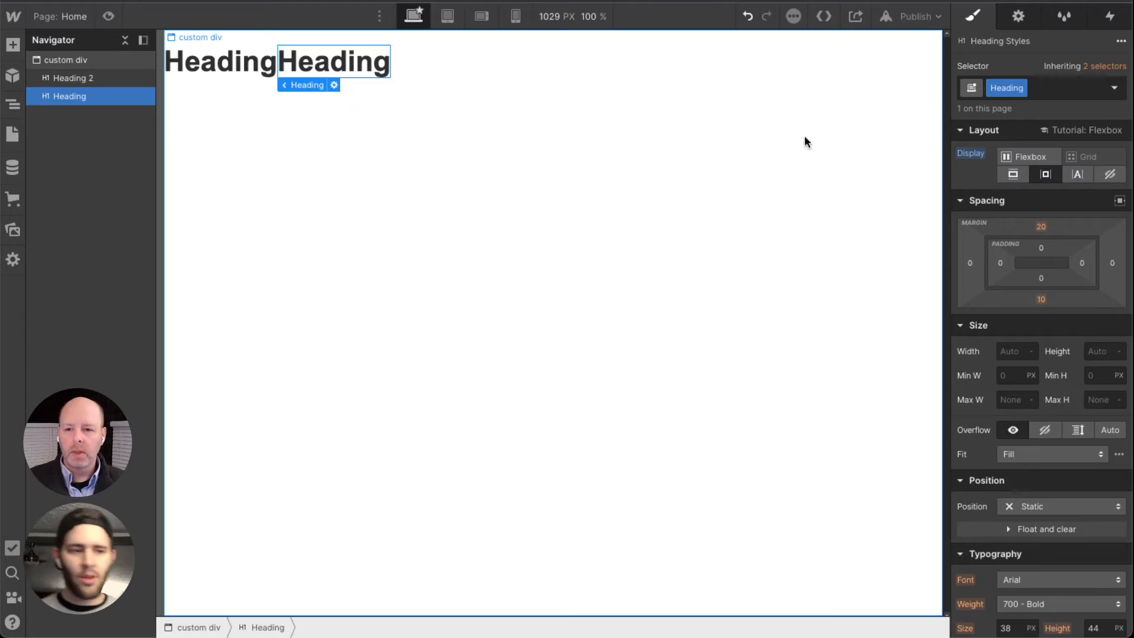
click(1014, 174)
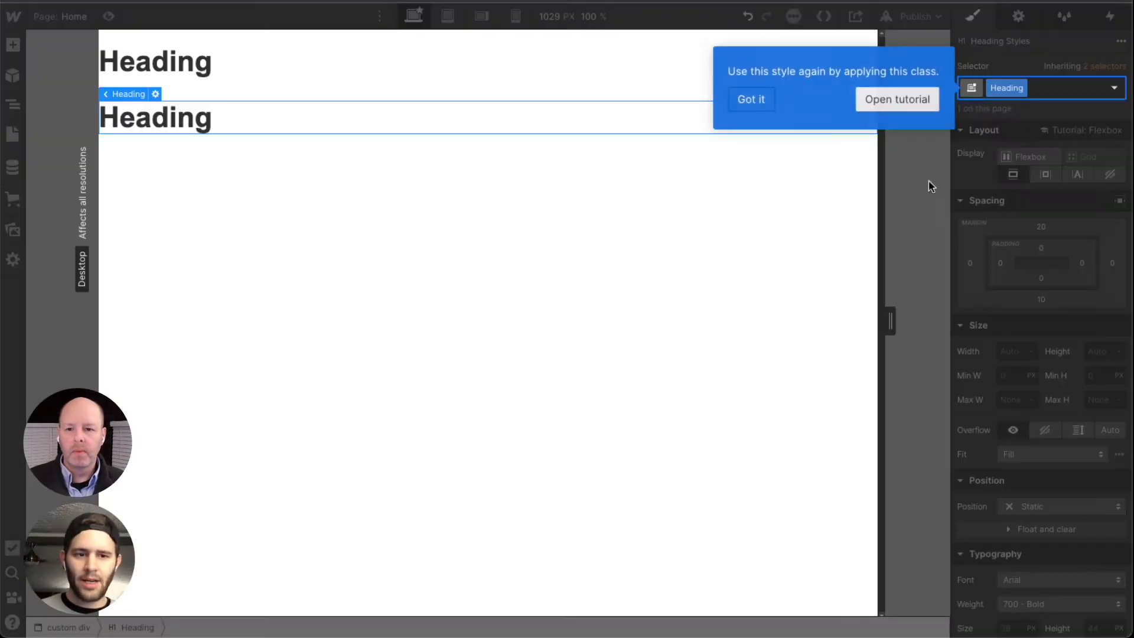
Dismiss the class reuse tip and set the second heading's display to inline
click(751, 100)
click(785, 160)
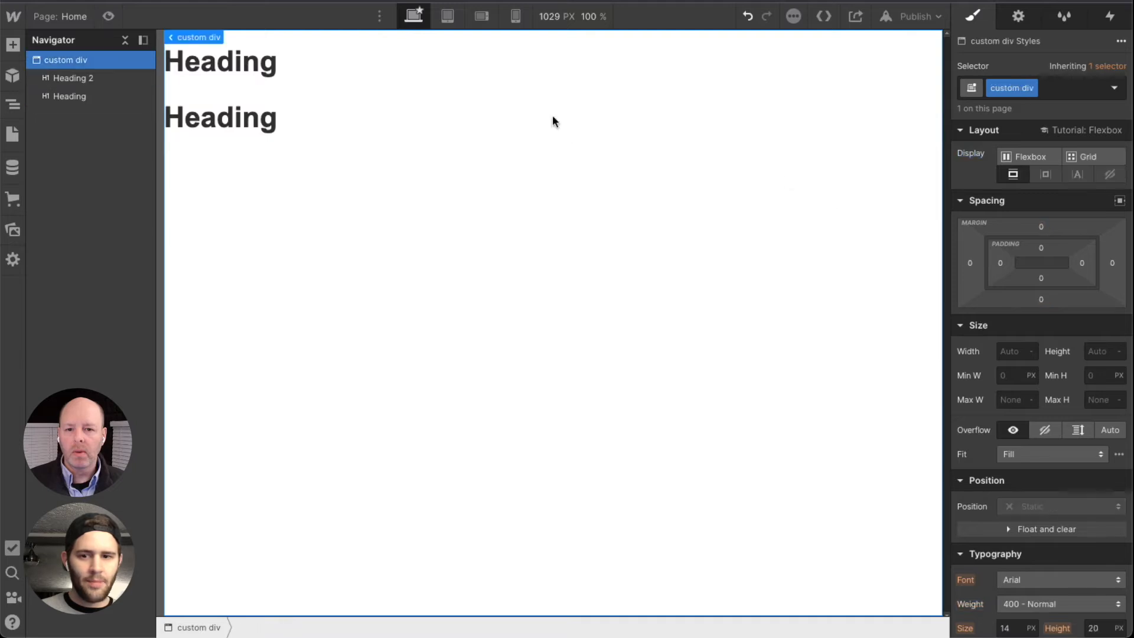
click(266, 66)
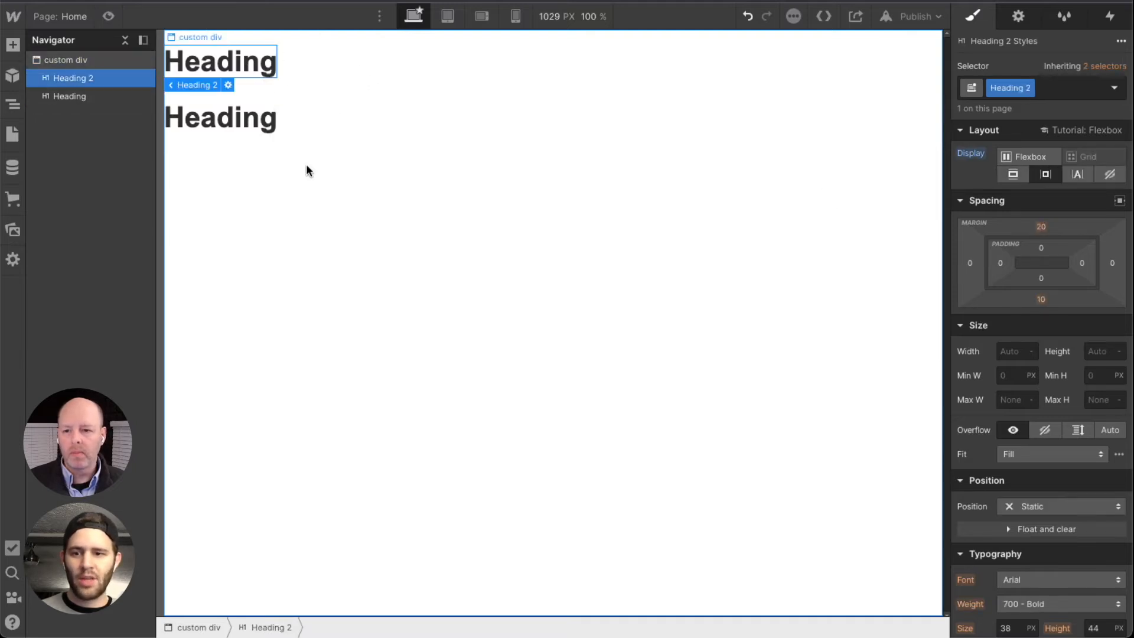
click(287, 120)
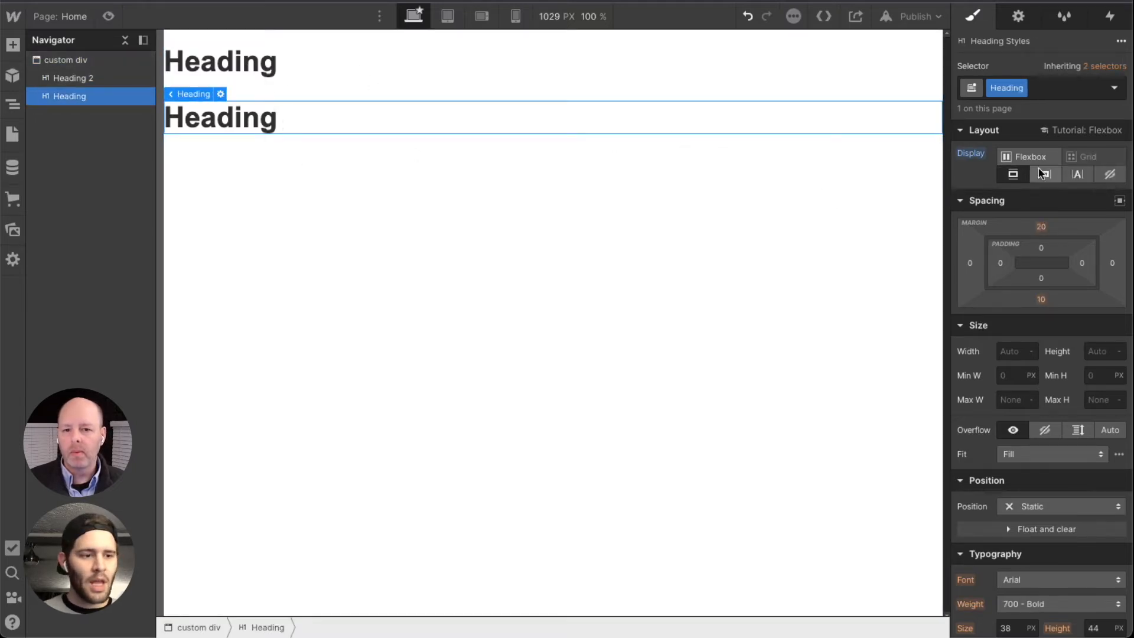
click(1075, 177)
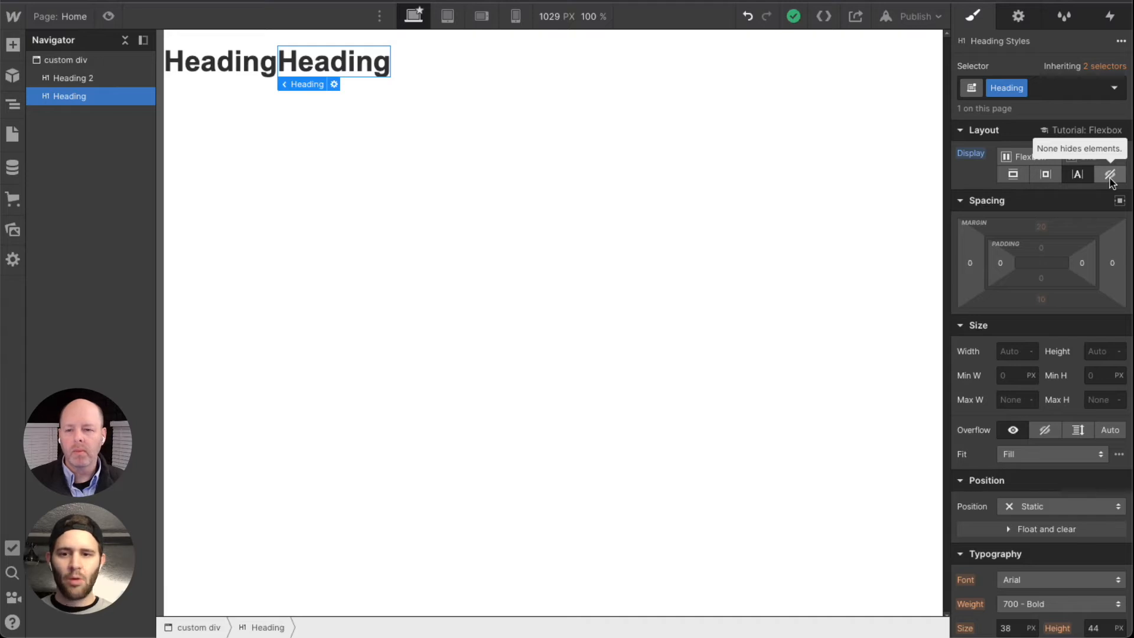
Set the second heading's display to none, and reselect the hidden heading in the element tree
click(1109, 174)
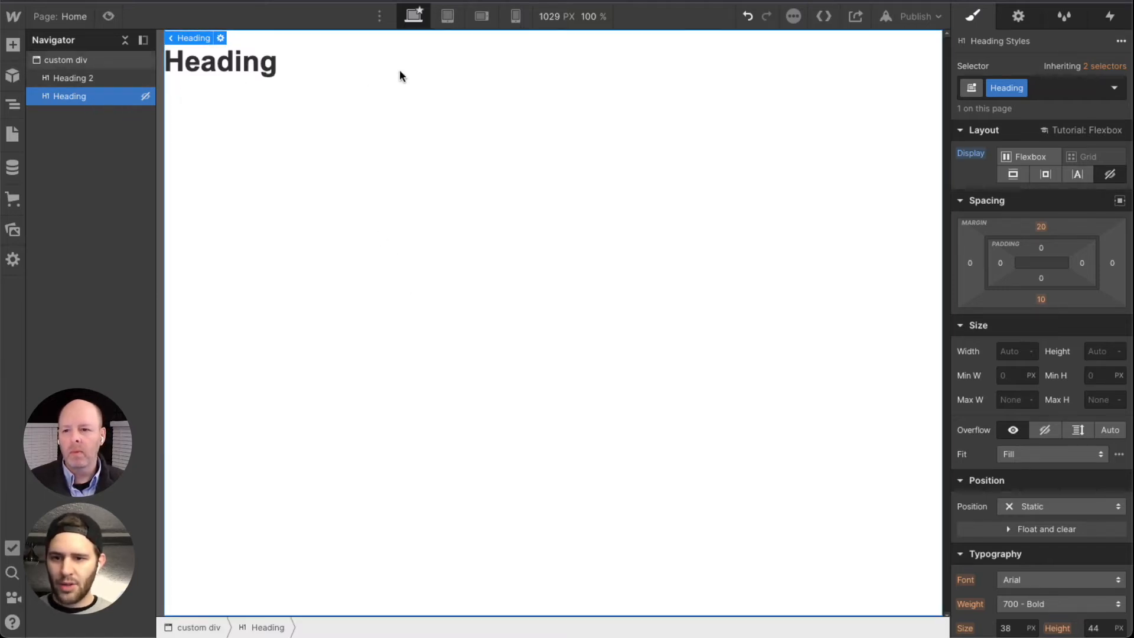
click(241, 148)
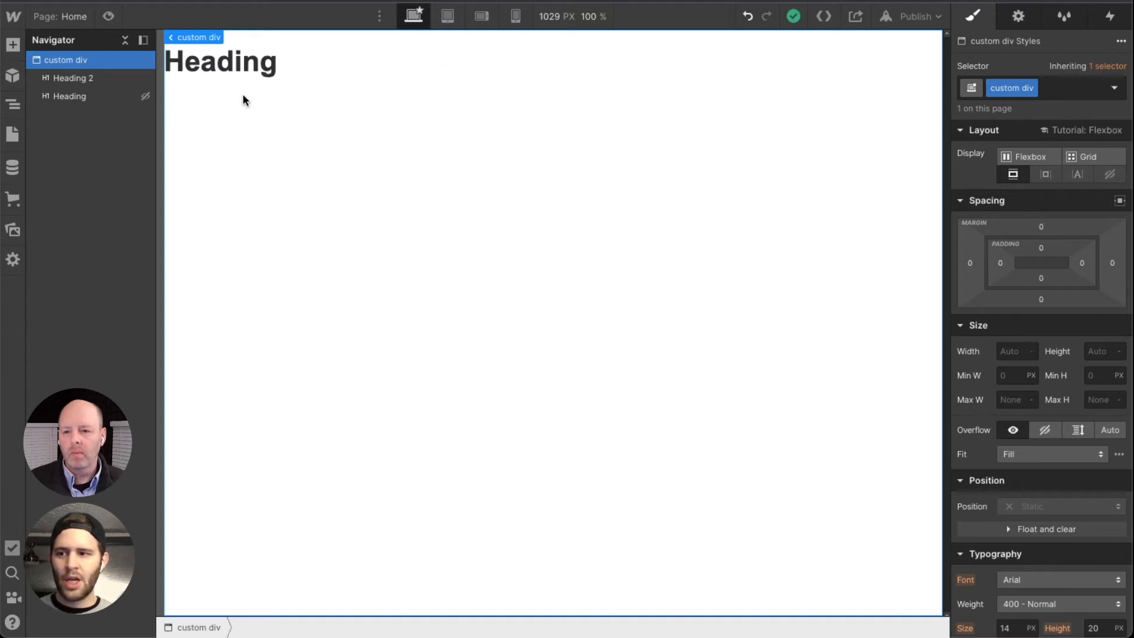
click(99, 100)
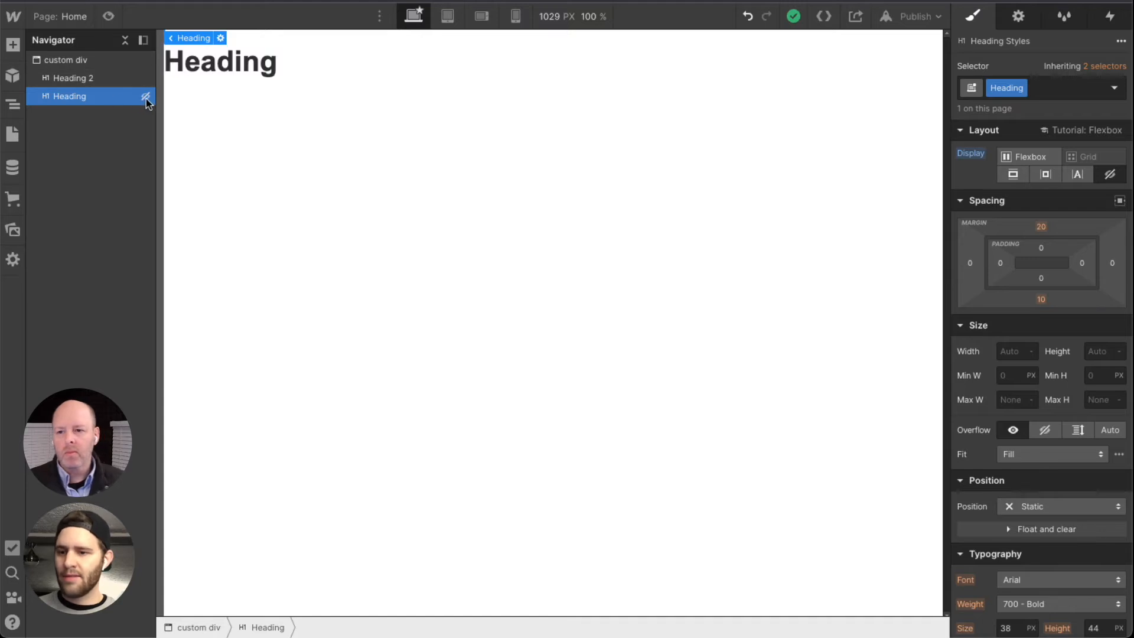
mouse_move(147, 103)
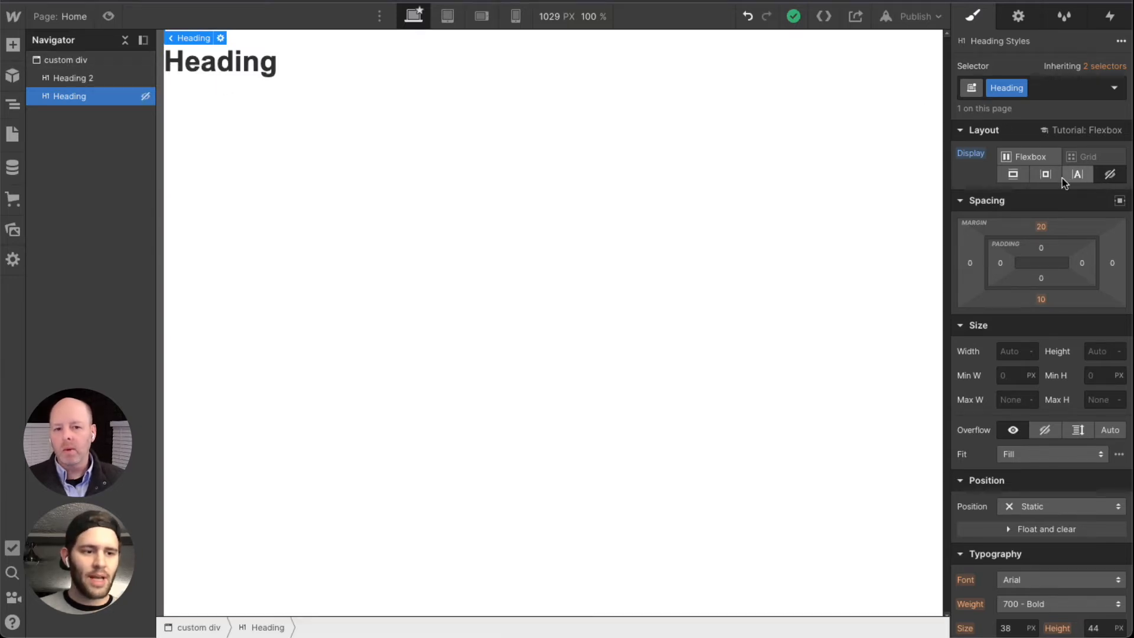
Set the second heading's display back to block and delete both headings from the custom div
click(1024, 176)
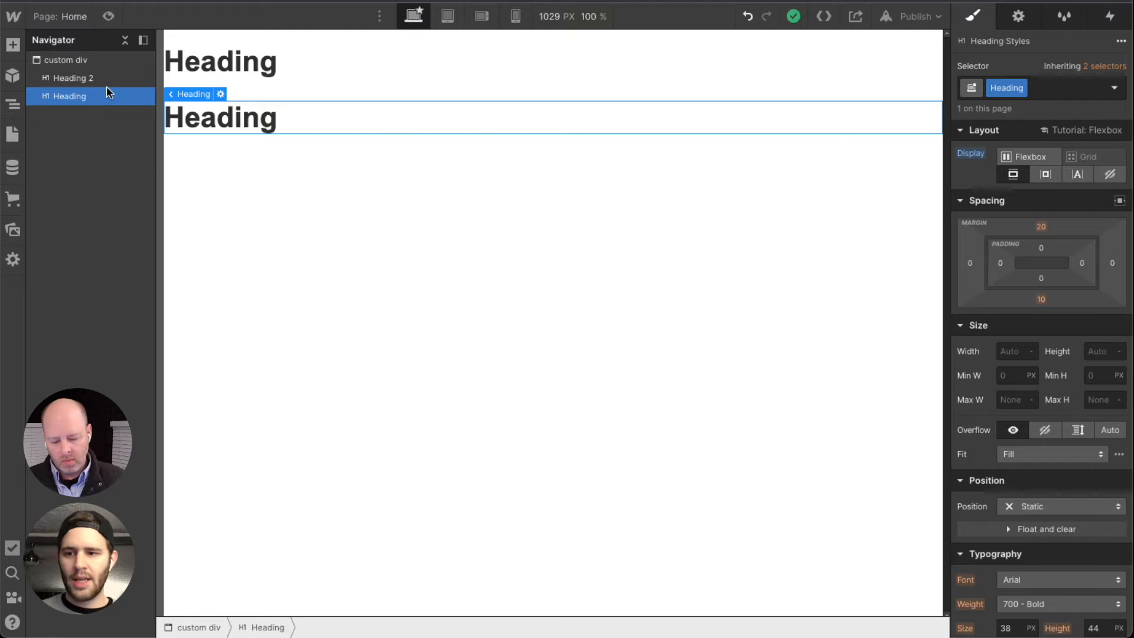
key(Delete)
key(Delete)
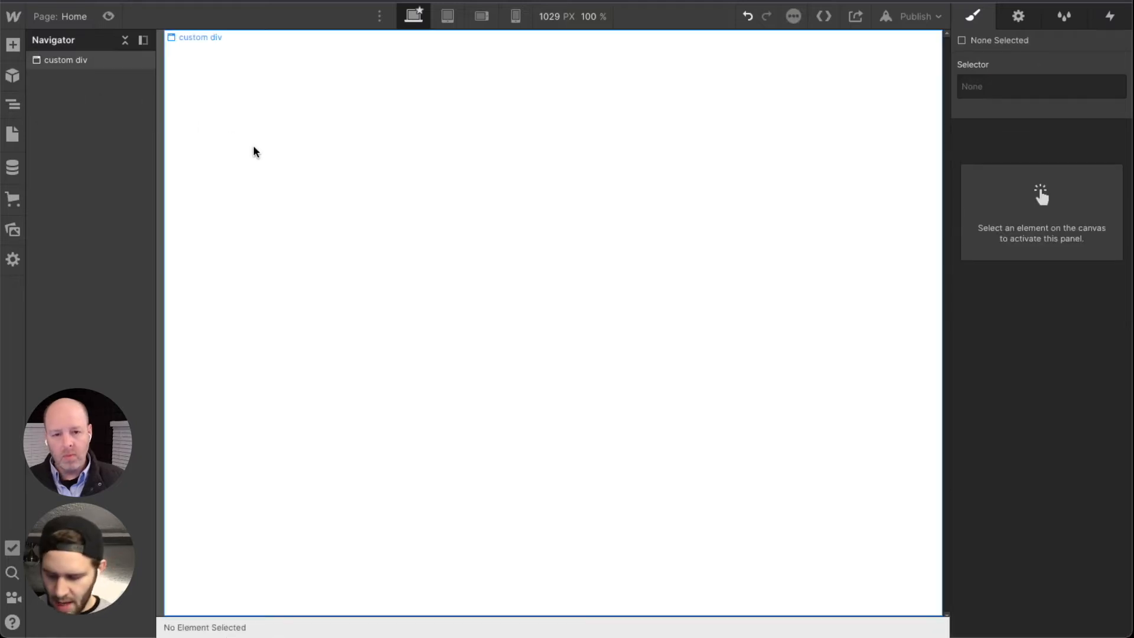
Add a div block inside the custom div and set its display to grid
key(ctrl+e)
text(div)
key(Return)
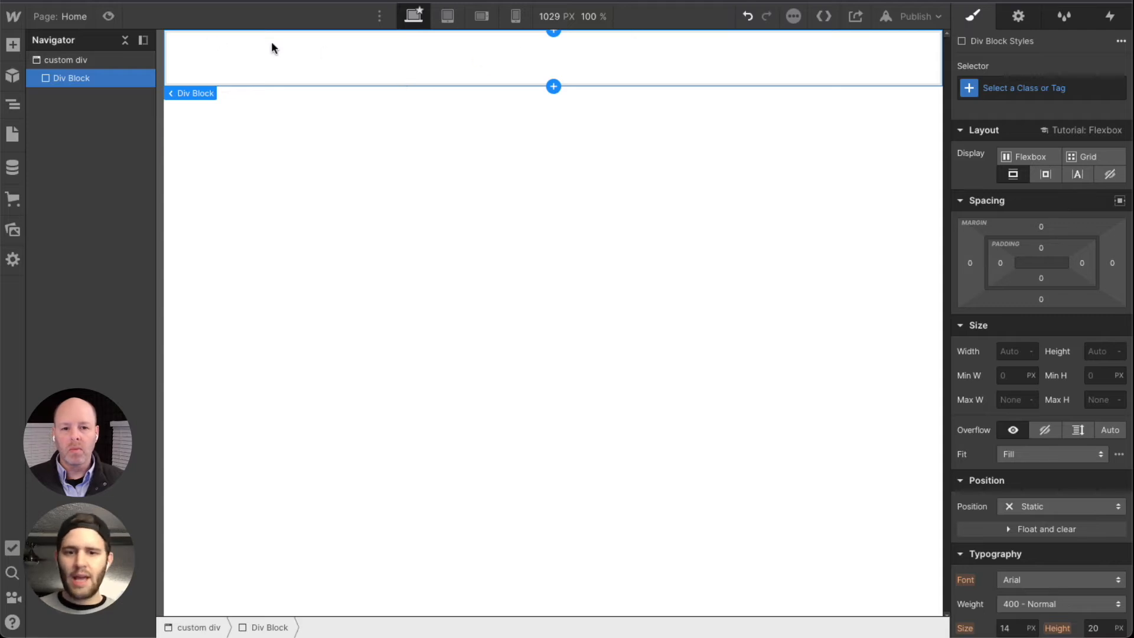
click(1081, 157)
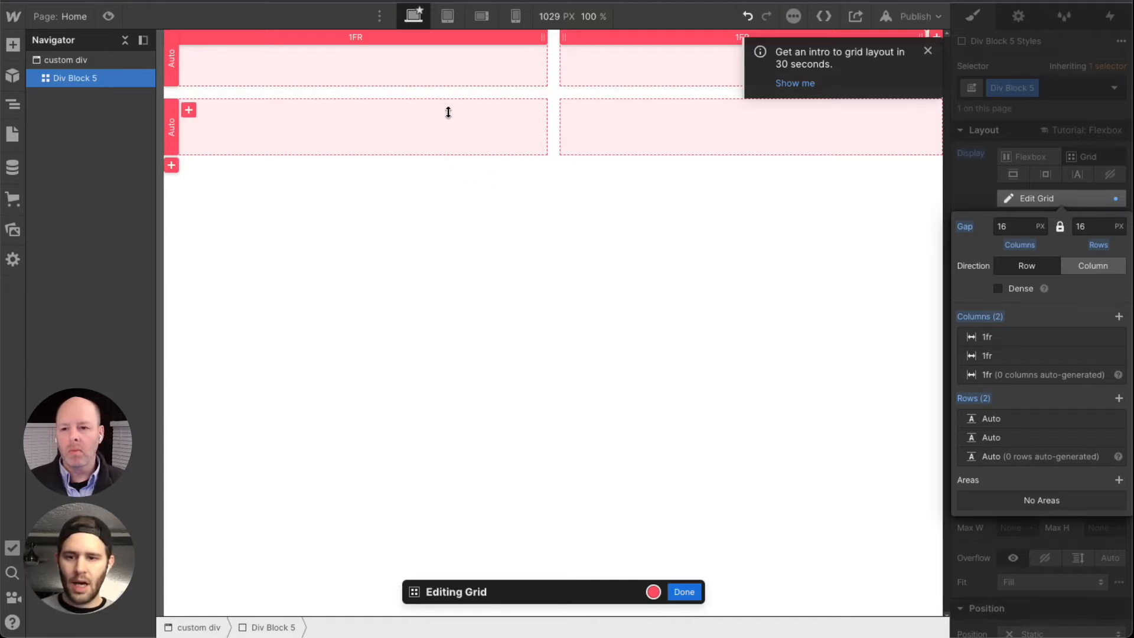
click(928, 50)
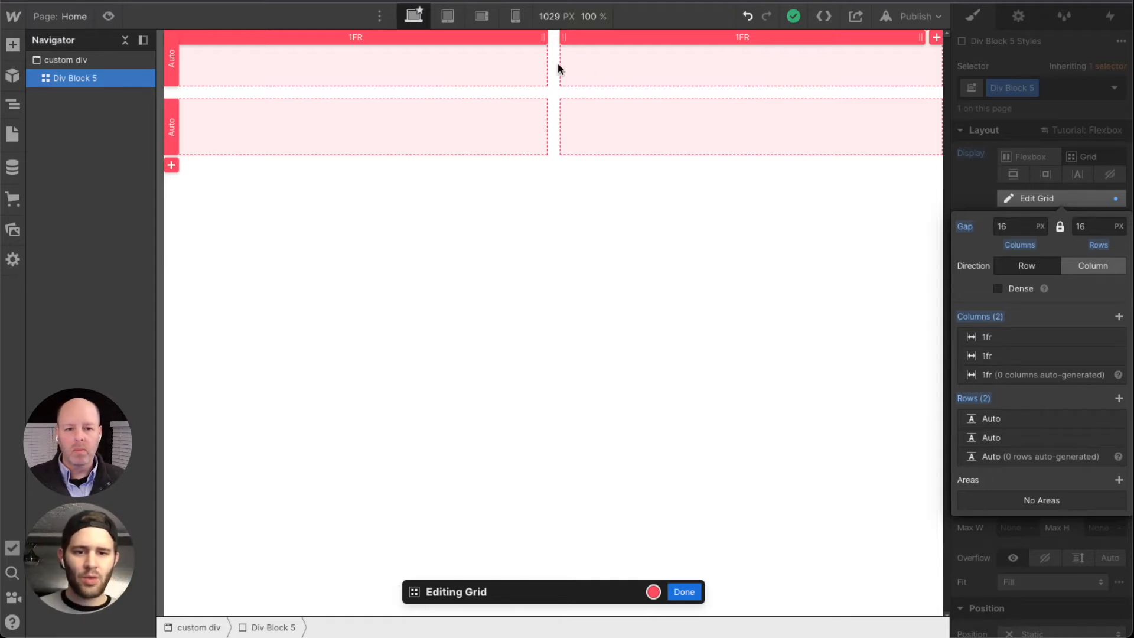
Set the grid's column and row gaps to 32 px
click(1038, 226)
click(1009, 226)
click(1010, 226)
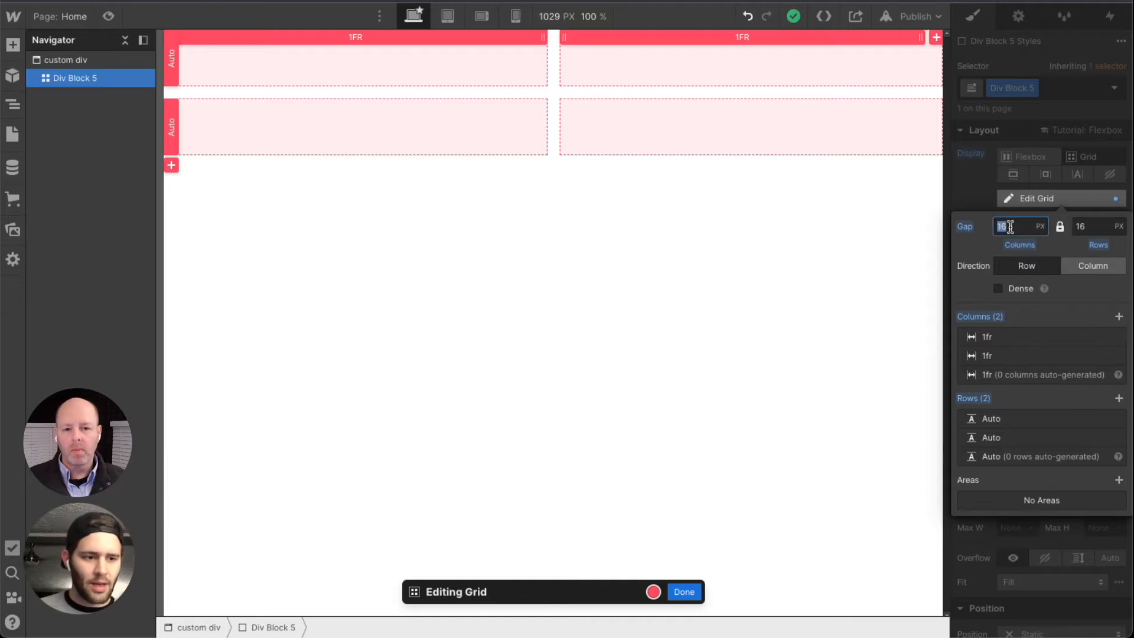
text(32)
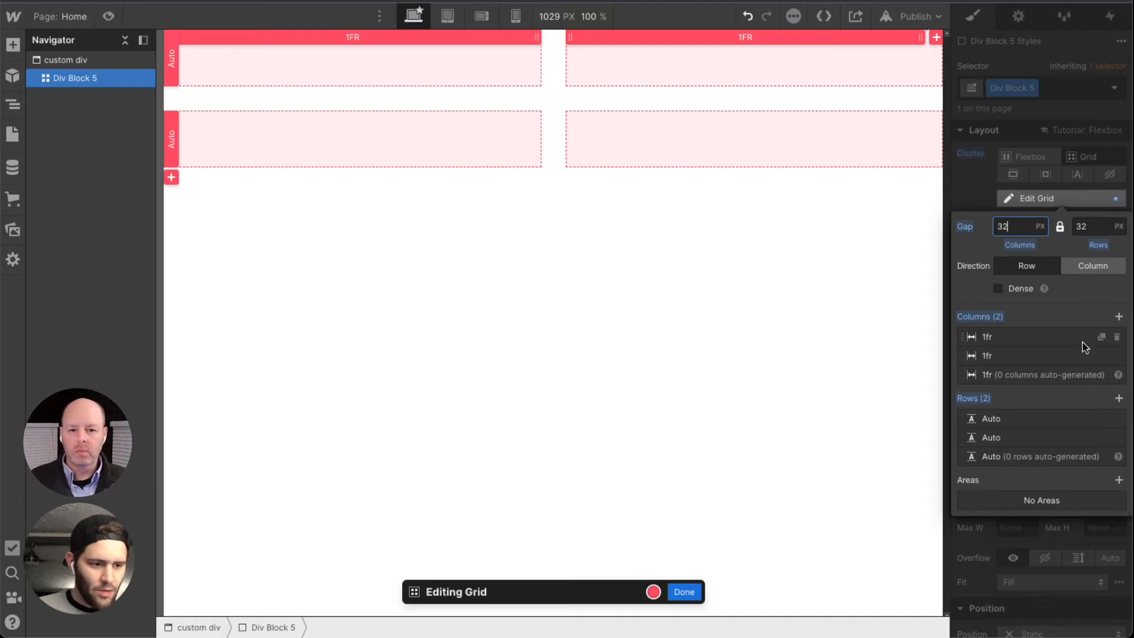
Add one column and two rows to the grid, making it three columns by four rows
click(1118, 316)
click(1119, 418)
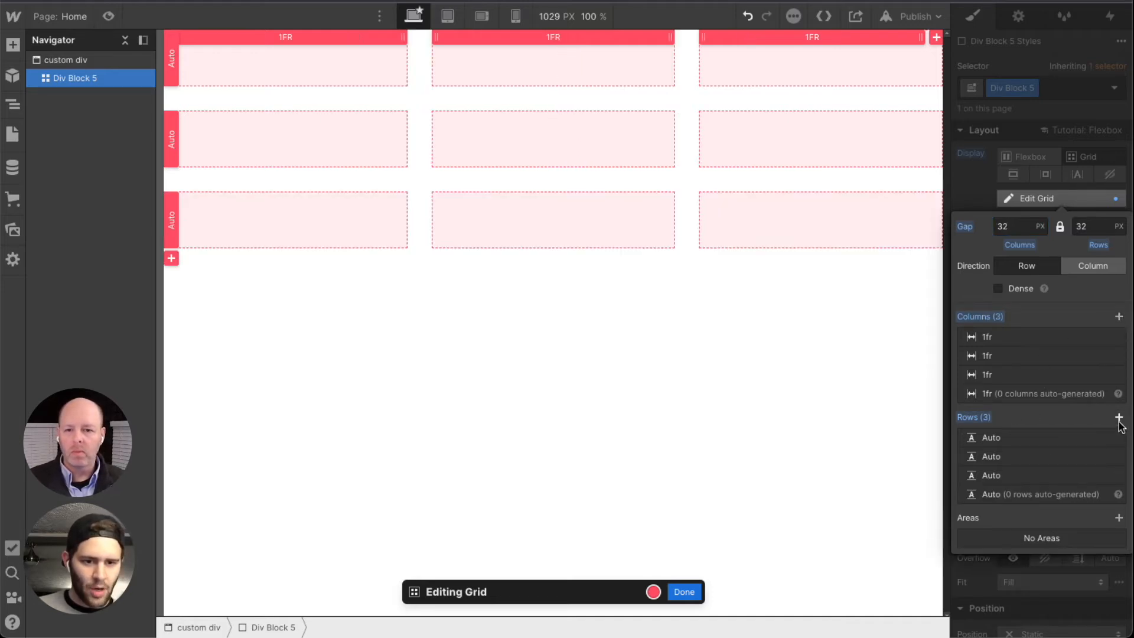
click(1119, 418)
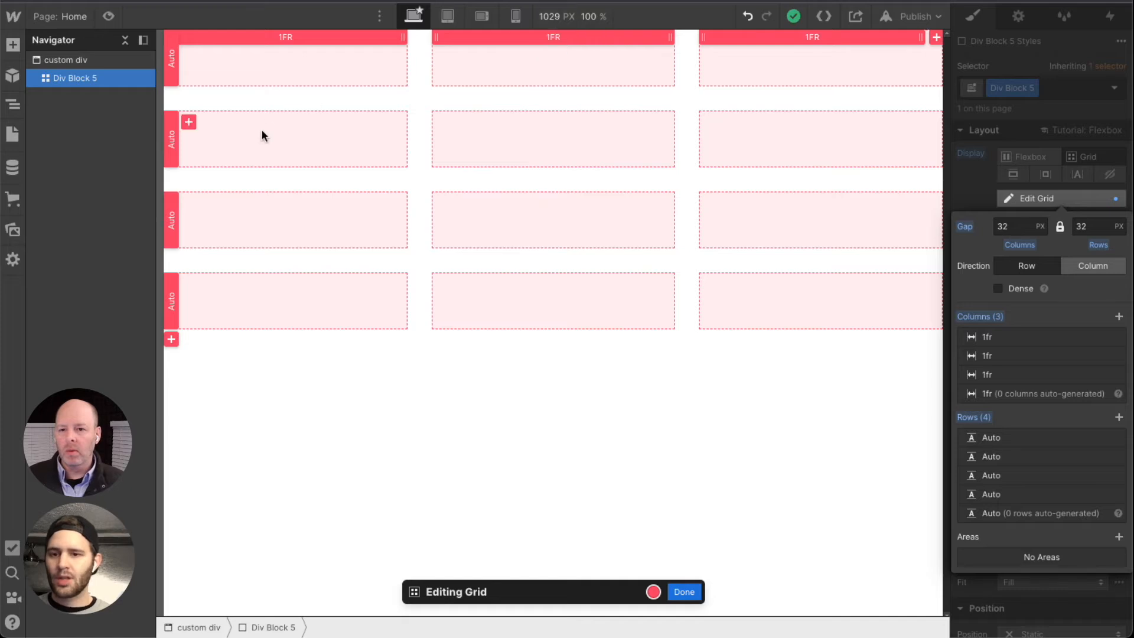
Set the width of the grid's first column to 2fr
click(290, 38)
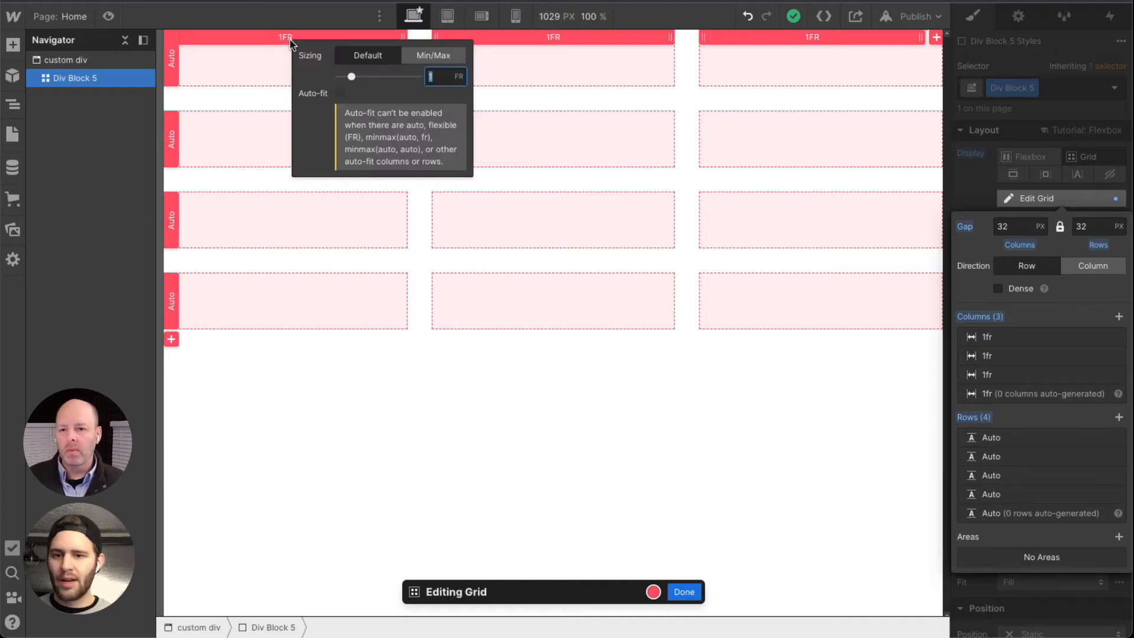
text(2)
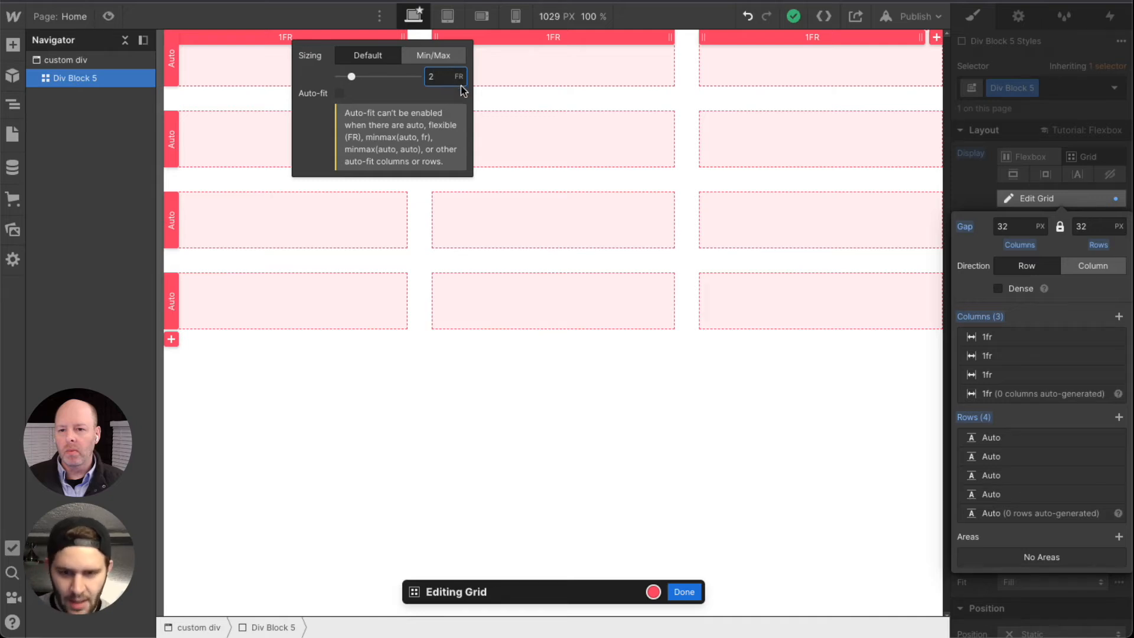
key(Return)
click(499, 400)
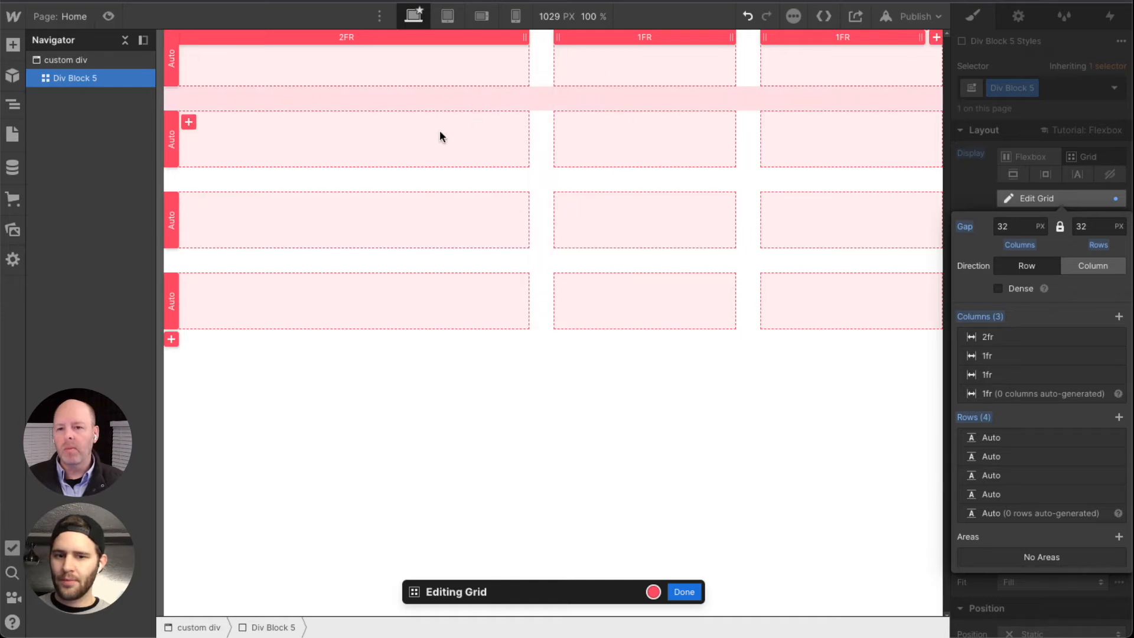
Set the grid's first row height to 2fr and the second row height to 1fr
click(173, 65)
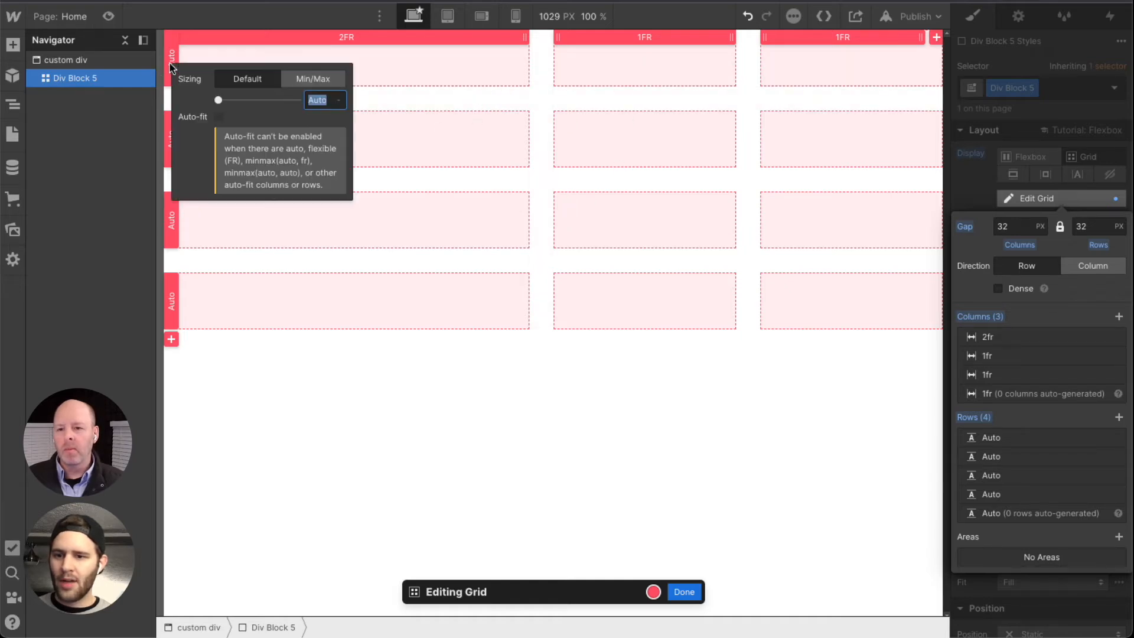
text(2)
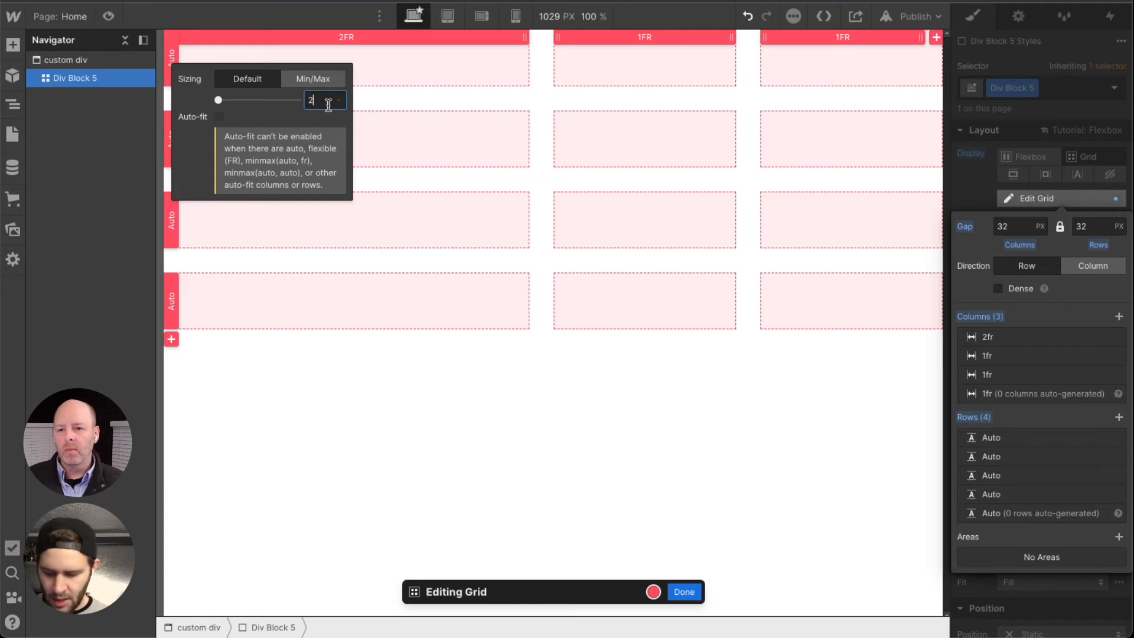
click(352, 405)
click(171, 140)
text(1fr)
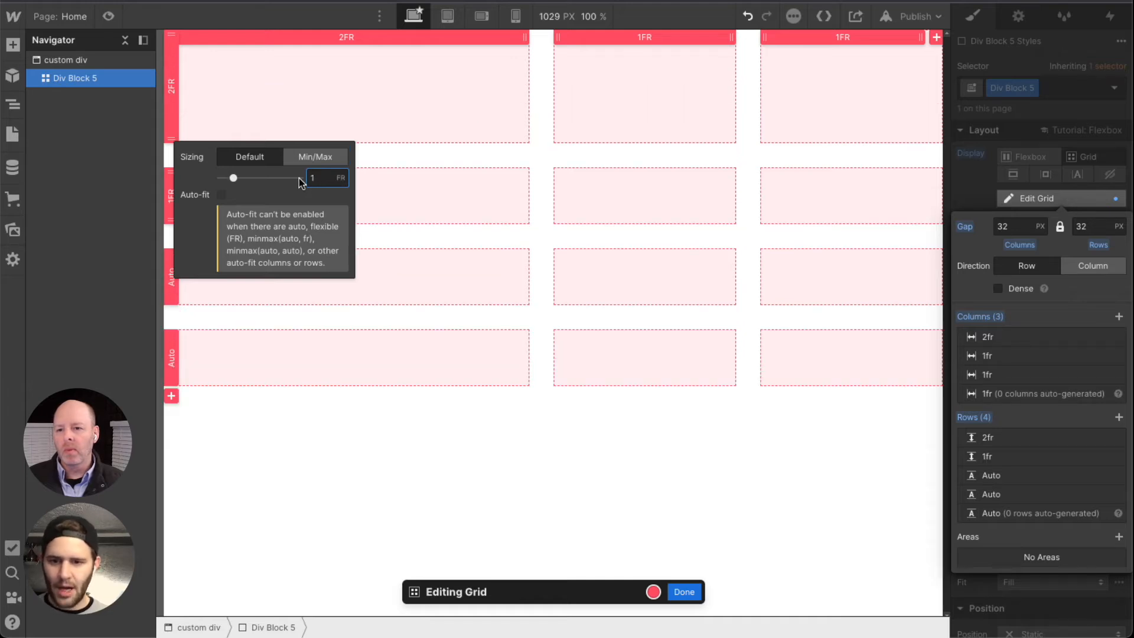
click(529, 426)
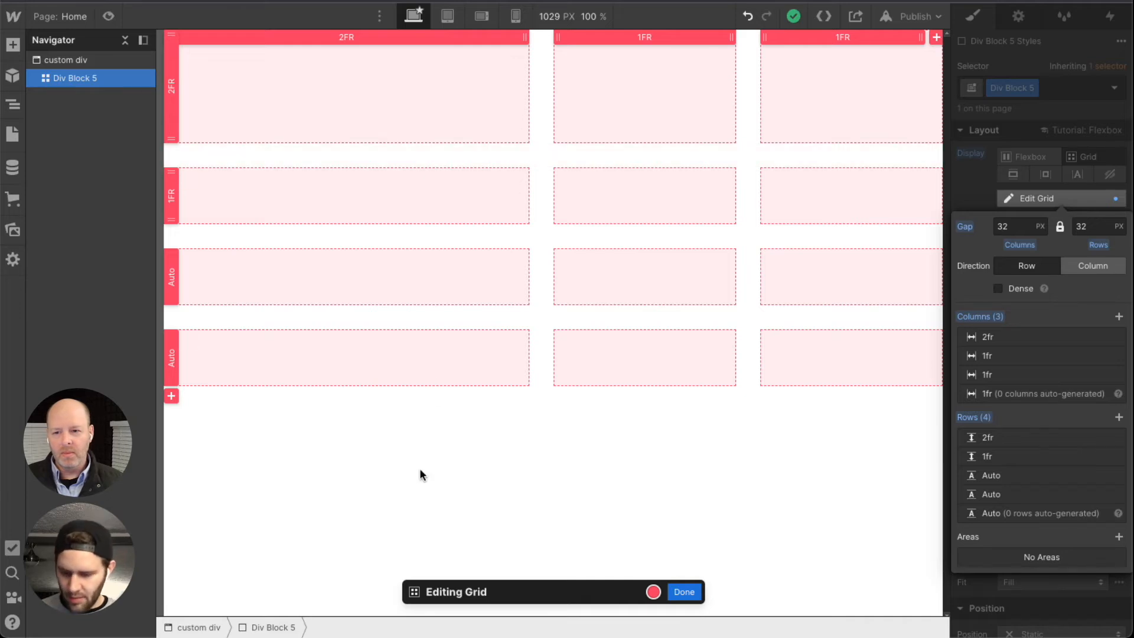
Add an H1 heading and a paragraph to the first two cells of the grid
key(ctrl+e)
text(headi)
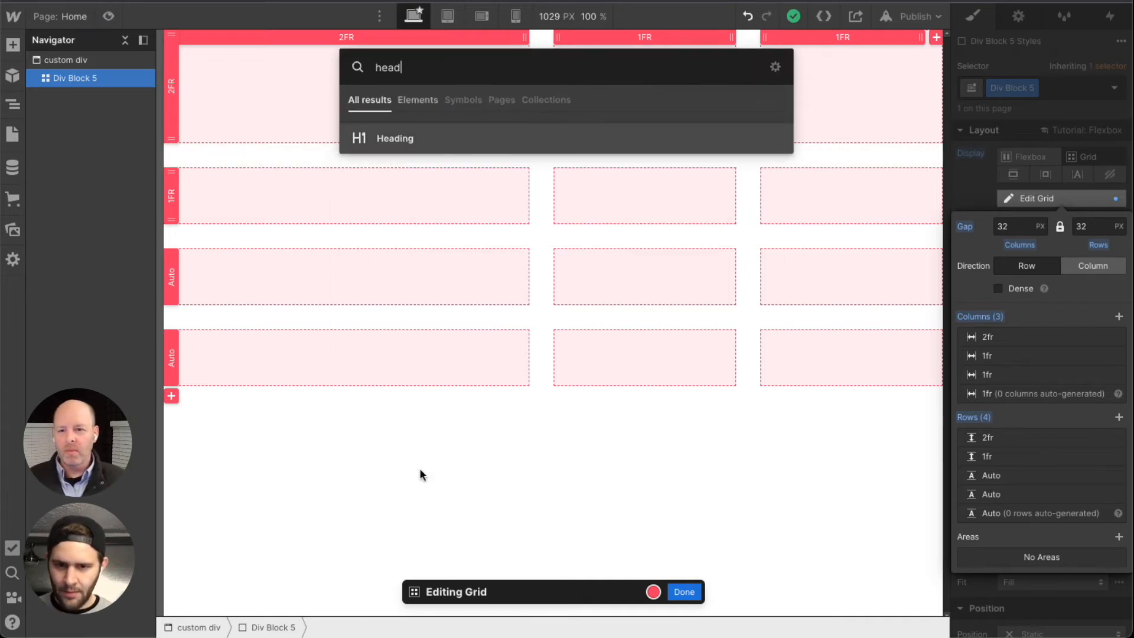
key(Return)
key(ctrl+e)
text(para)
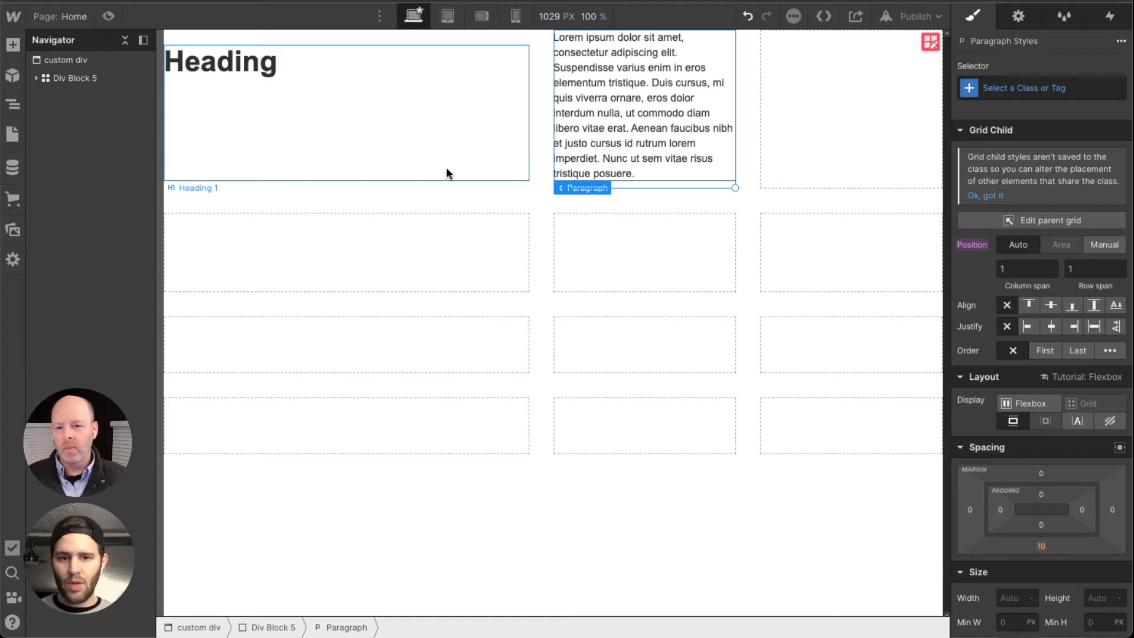
Add a div block in the third cell of the grid's first row
key(ctrl+k)
text(di)
key(Return)
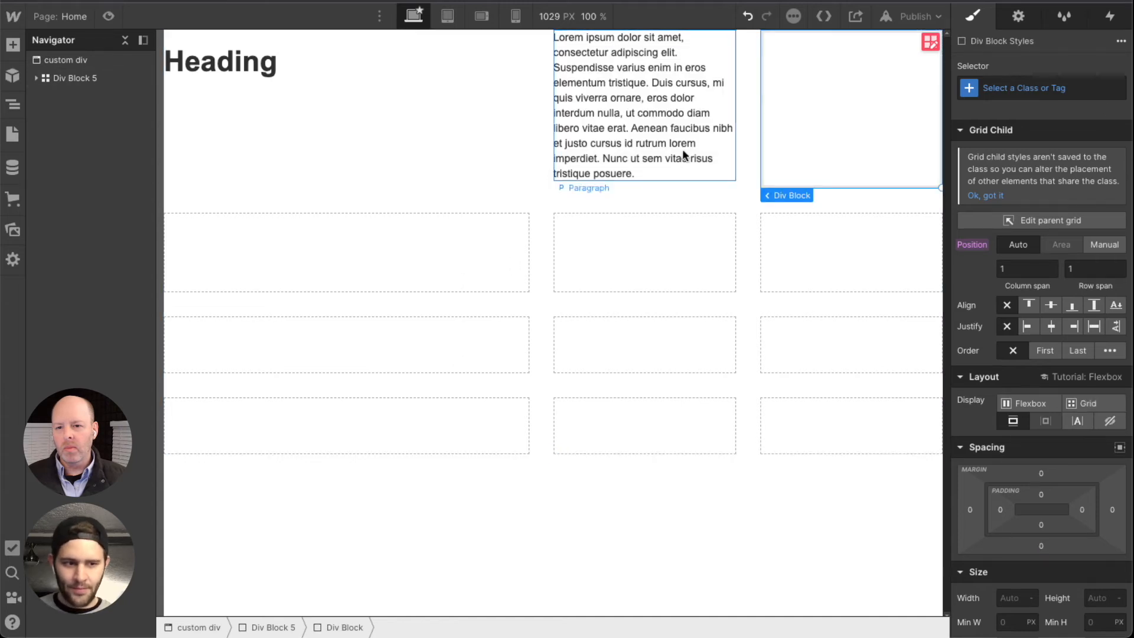
click(823, 109)
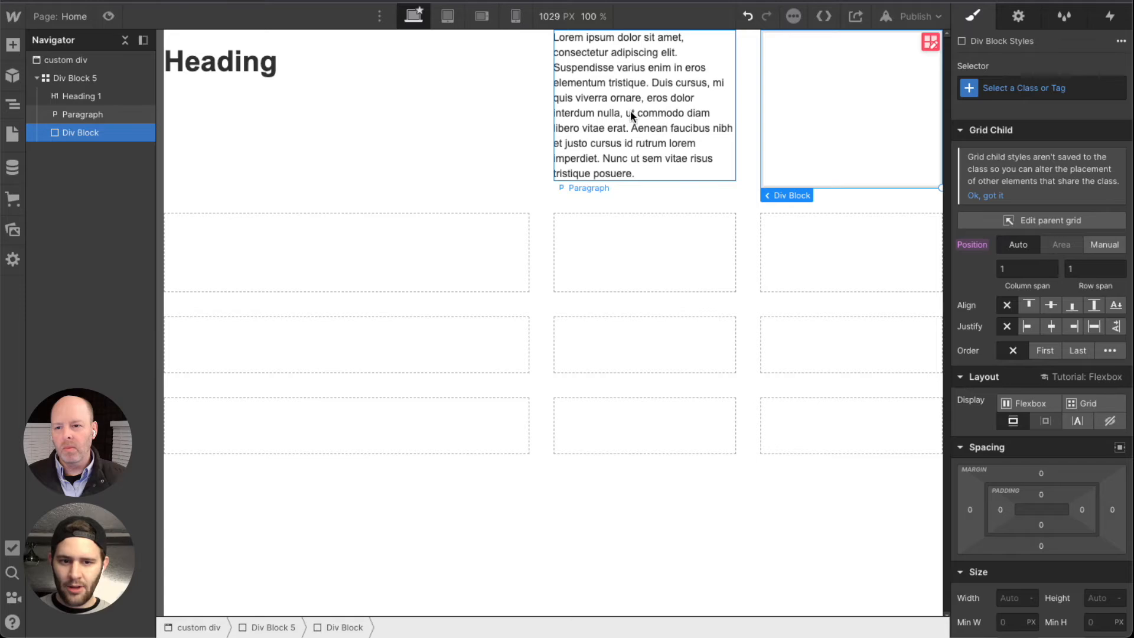
Nest the heading and the paragraph inside the inner div block, with the heading above the paragraph
drag(434, 100, 595, 121)
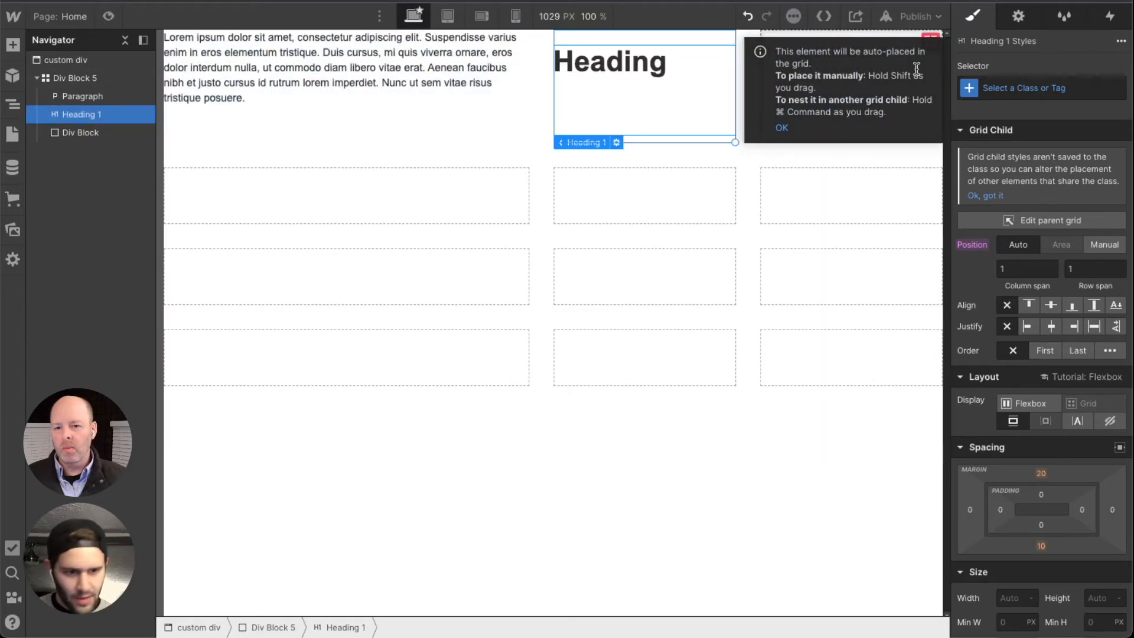
click(782, 128)
drag(670, 114, 802, 106)
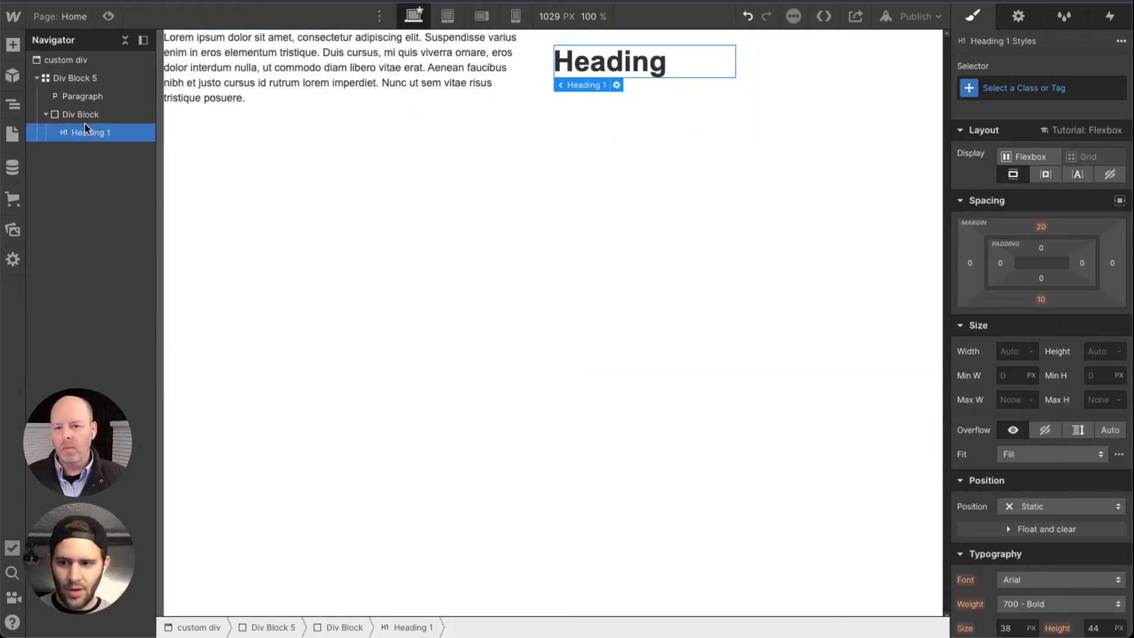
drag(86, 94, 102, 147)
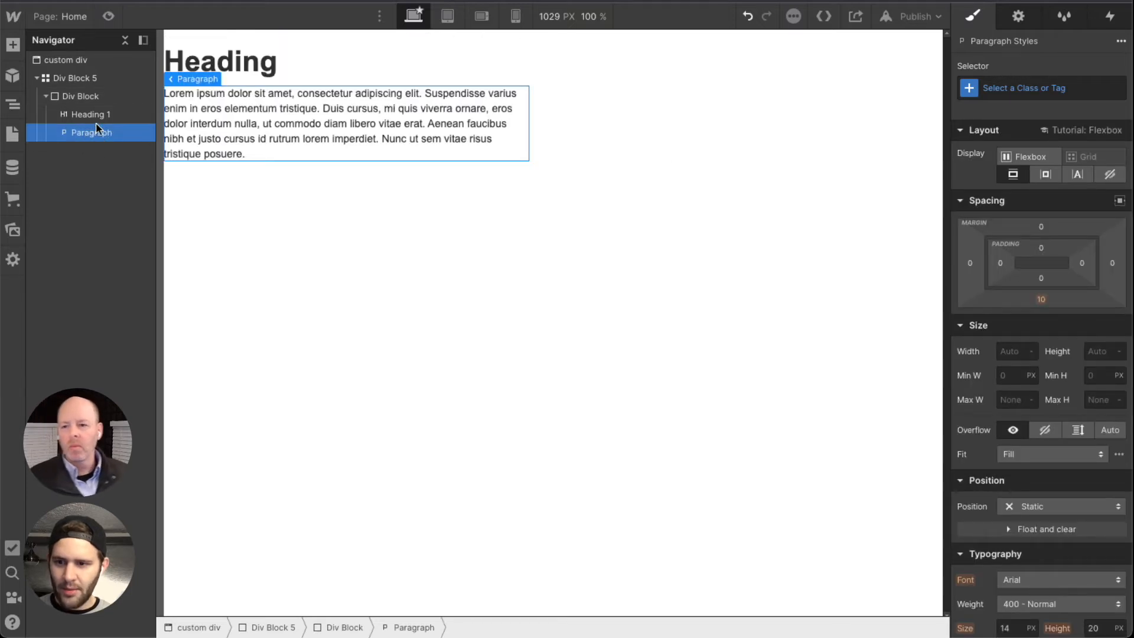
click(675, 108)
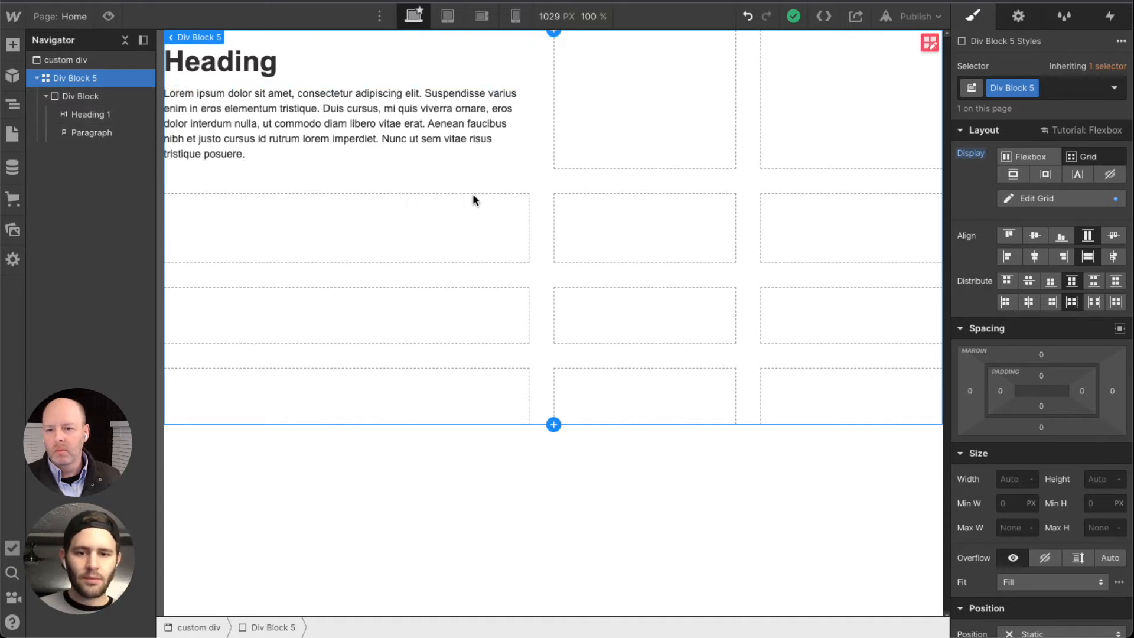
Give the div block holding the heading and paragraph a new class named "grid first"
click(90, 98)
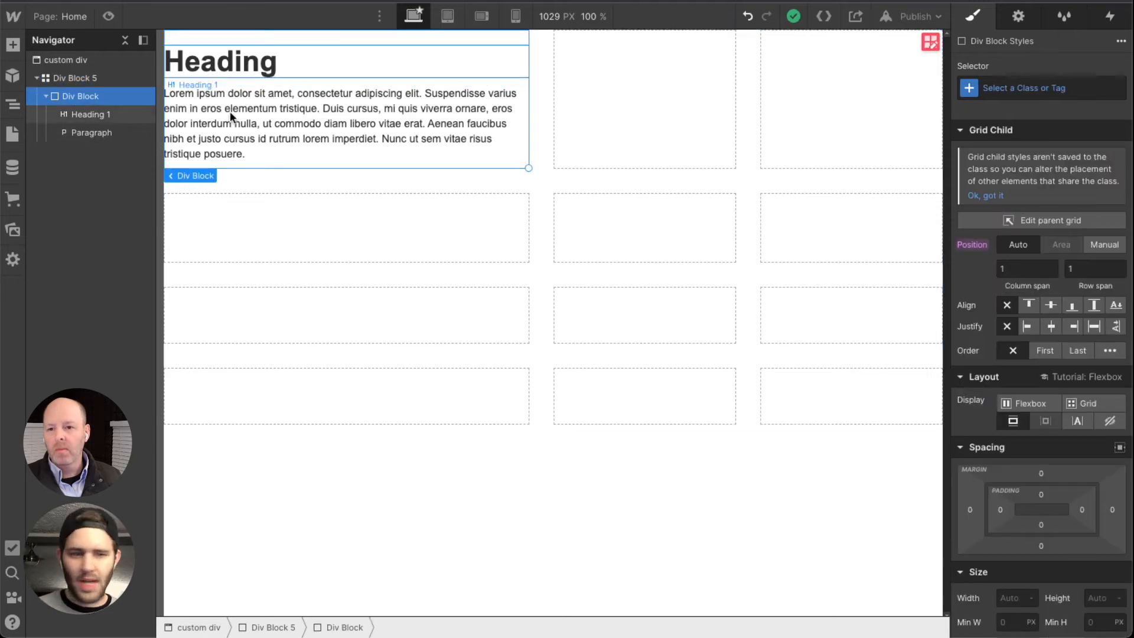
click(996, 93)
text(grid first)
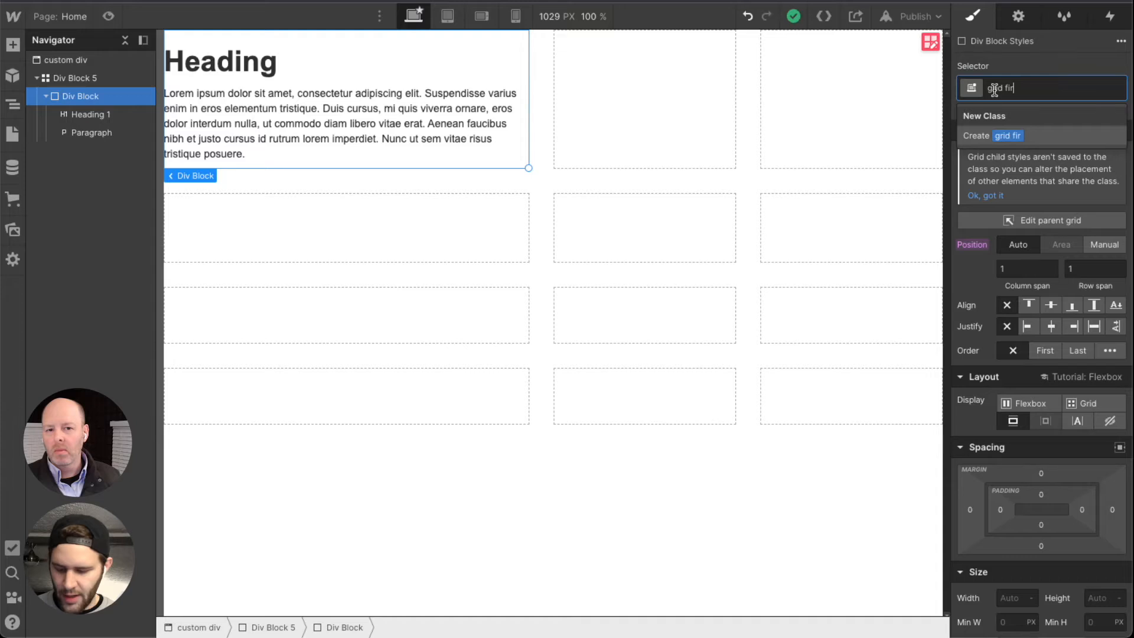
key(Return)
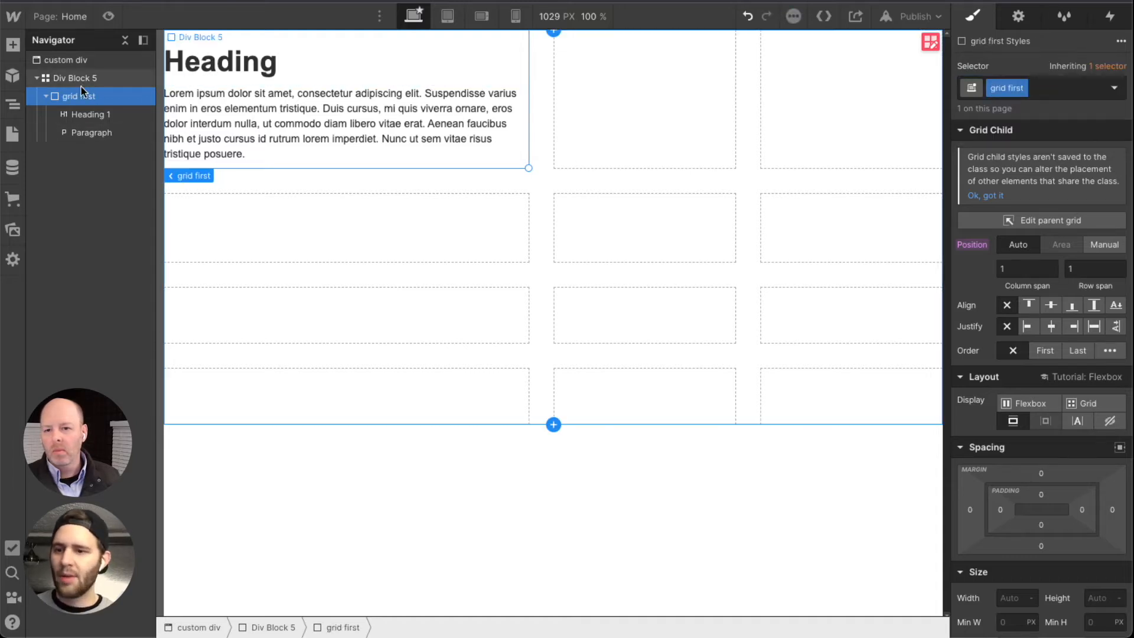
click(45, 96)
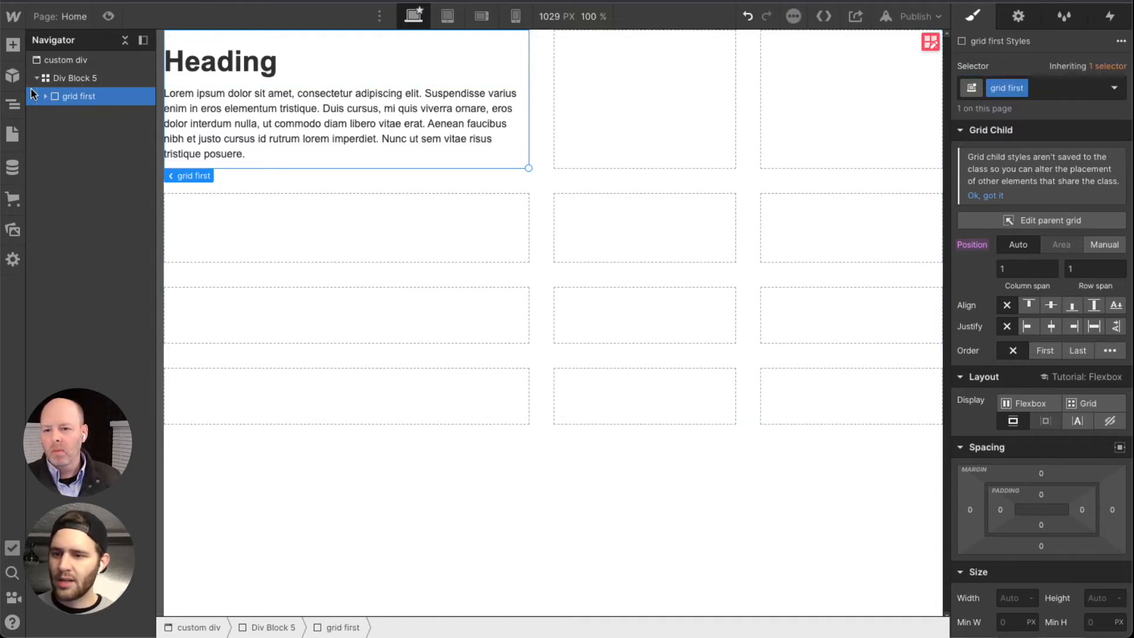
click(45, 96)
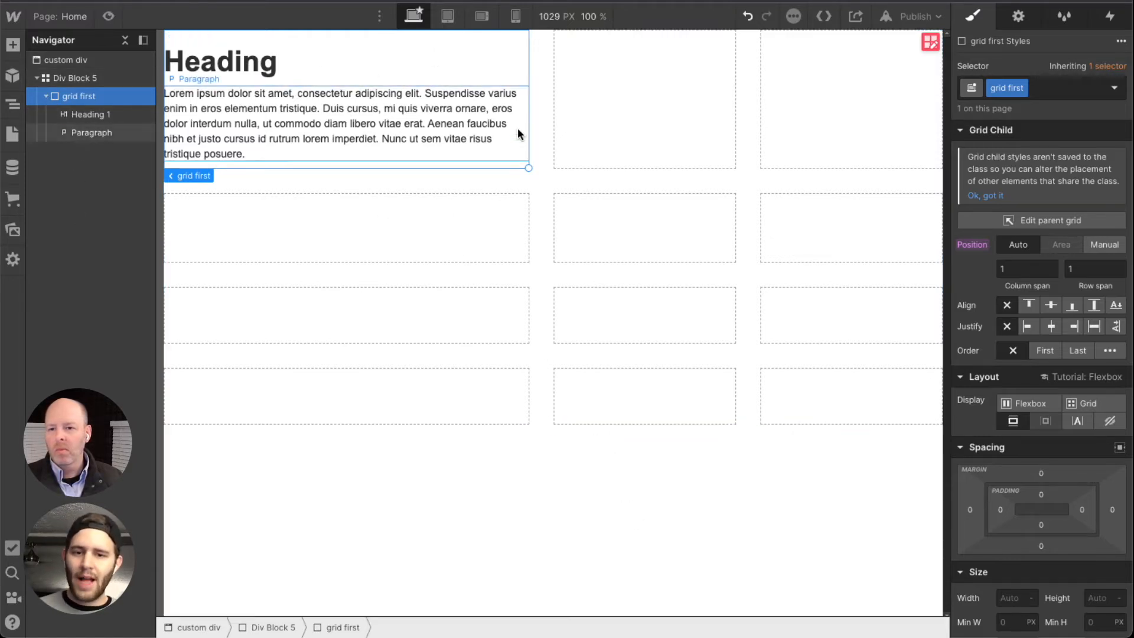
Add a div block to the page body below the grid and set its display to Flexbox
click(633, 460)
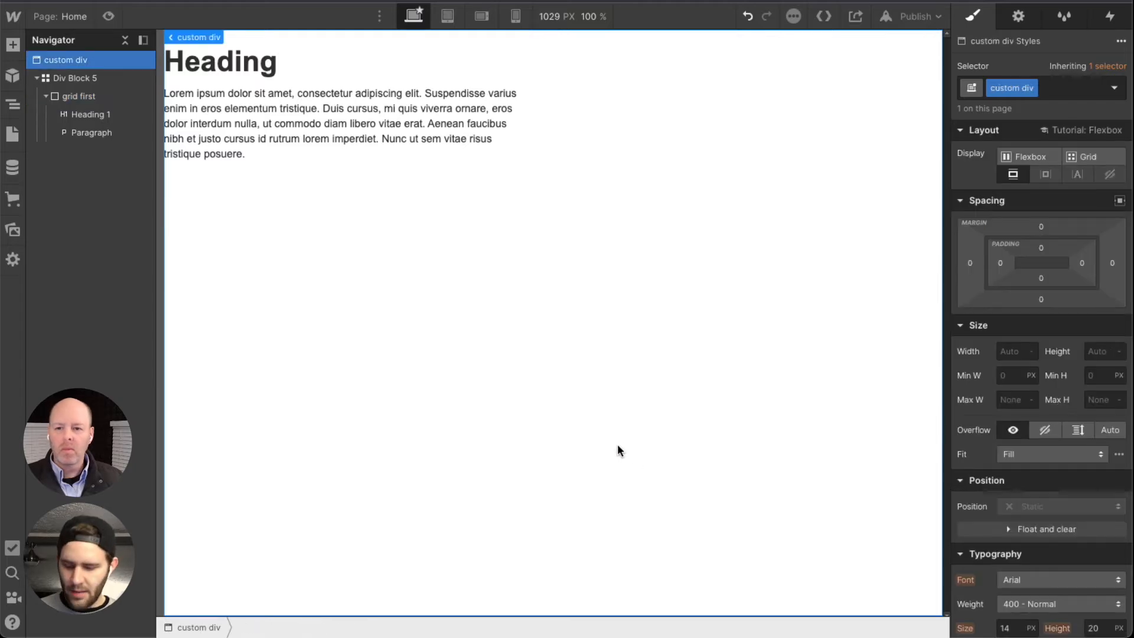
key(ctrl+e)
text(div)
key(Return)
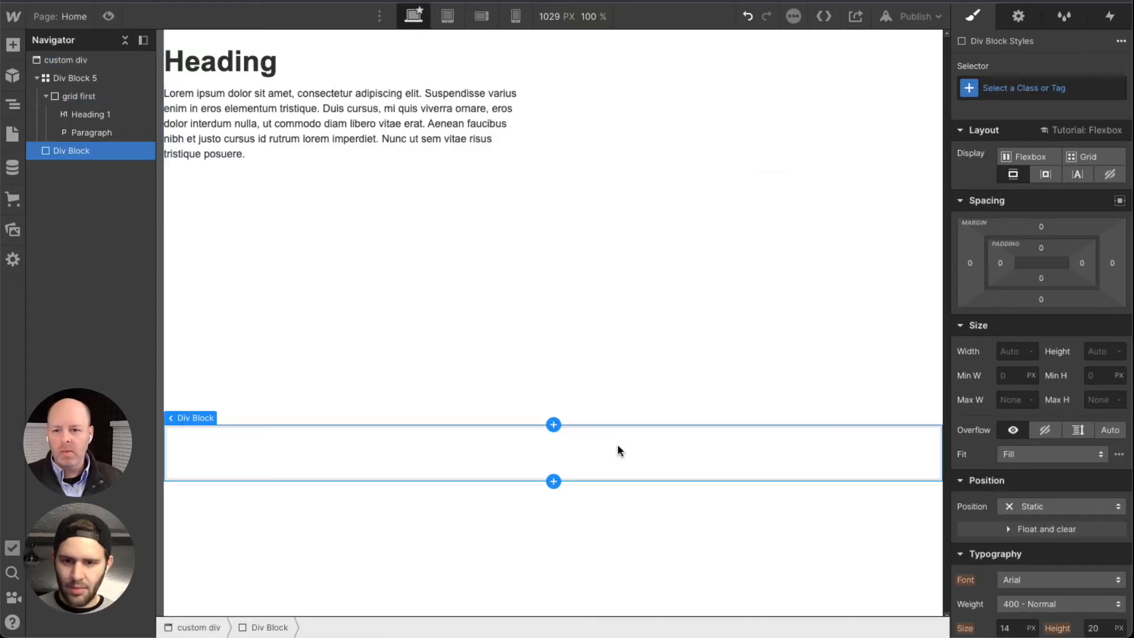
click(1013, 159)
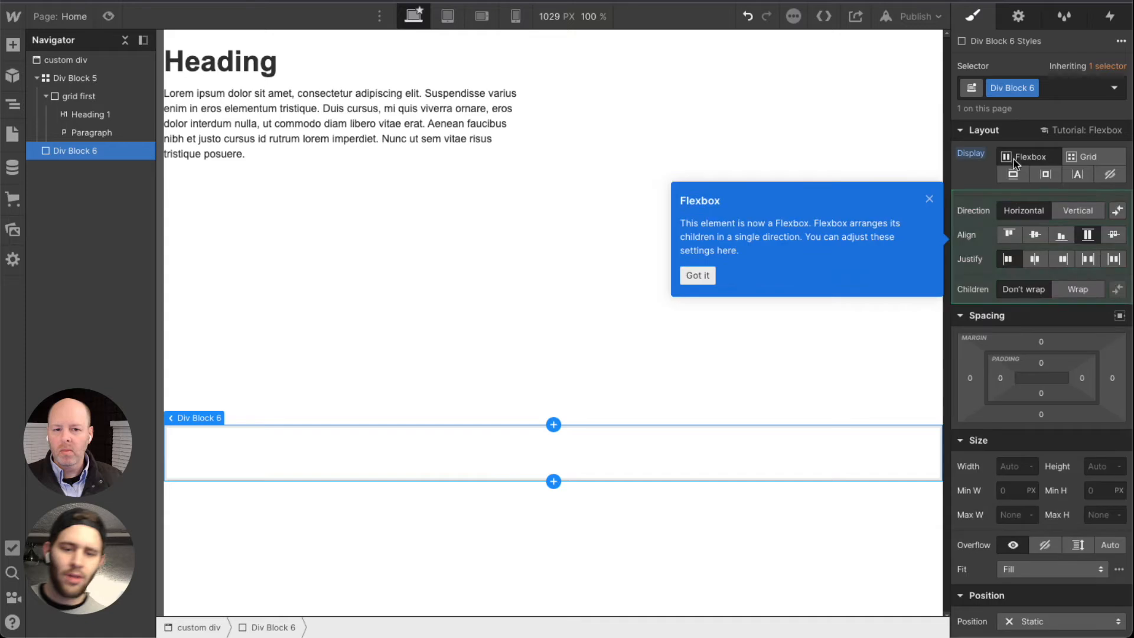
click(705, 279)
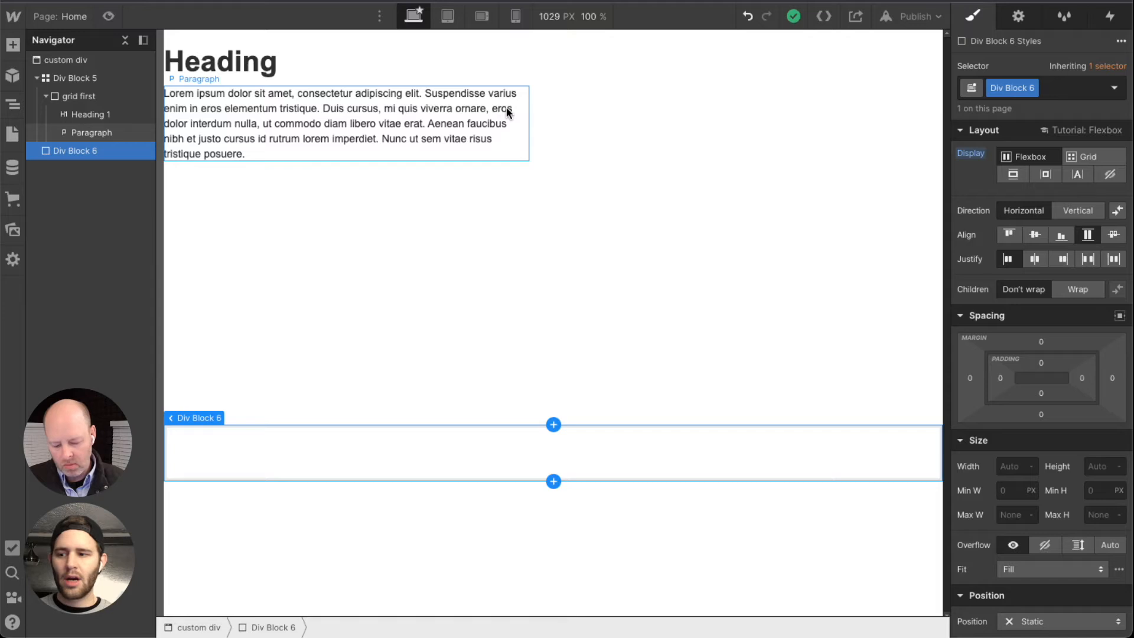
Try the block display setting on the empty div block below the grid and switch it back to Flexbox
click(597, 94)
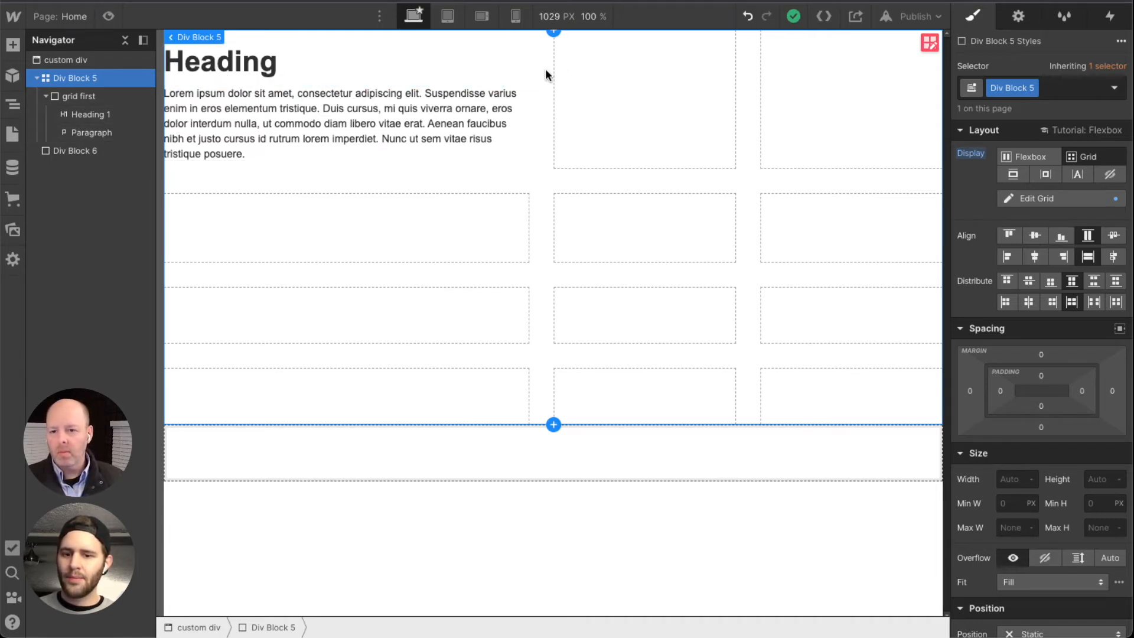
click(476, 469)
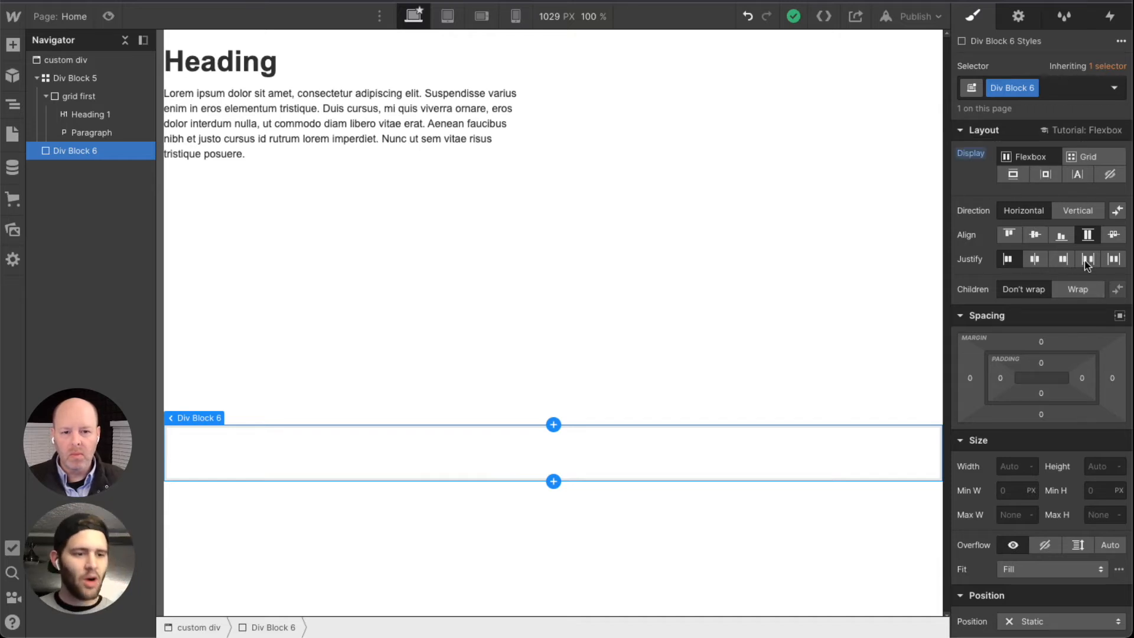
click(1013, 174)
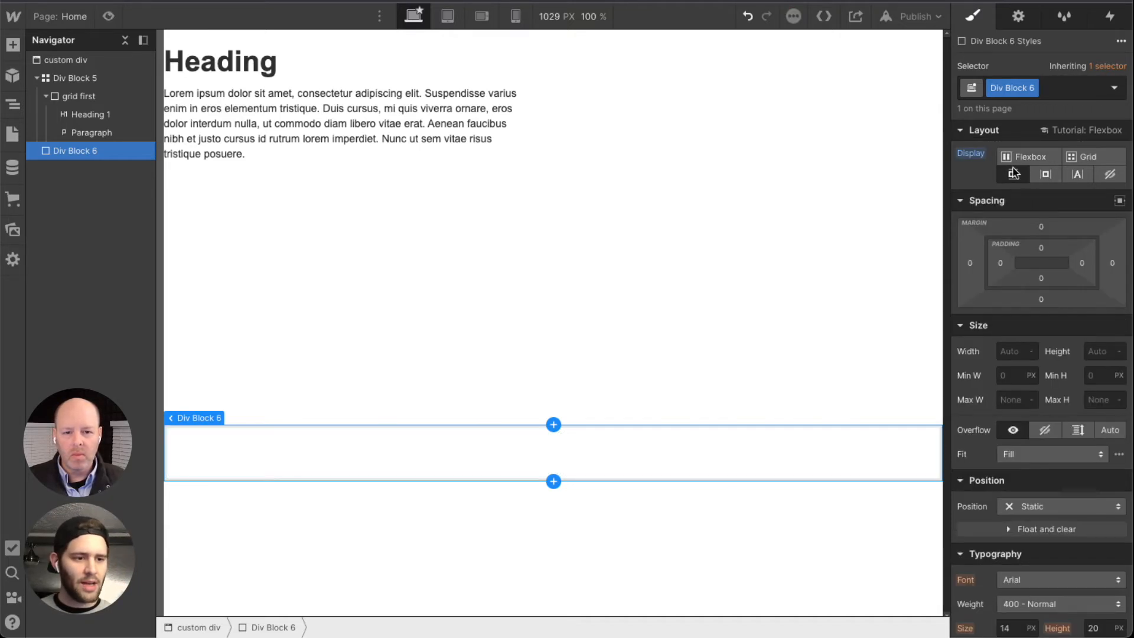
click(1028, 157)
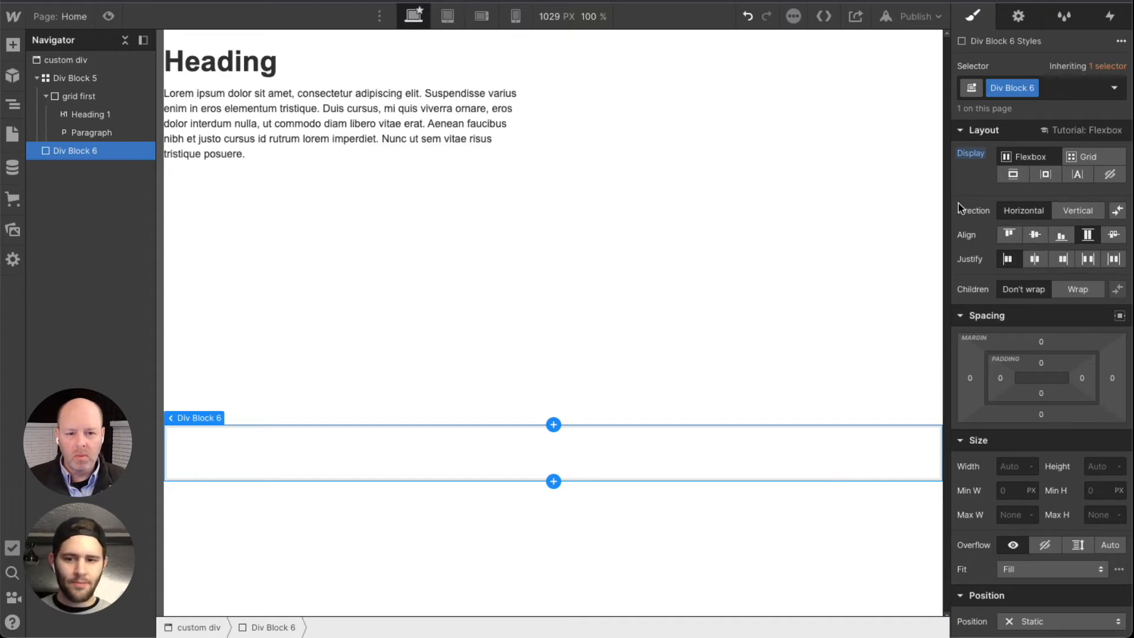
Add two H1 headings inside the empty Flexbox div block below the grid
key(super+e)
text(hea)
key(Return)
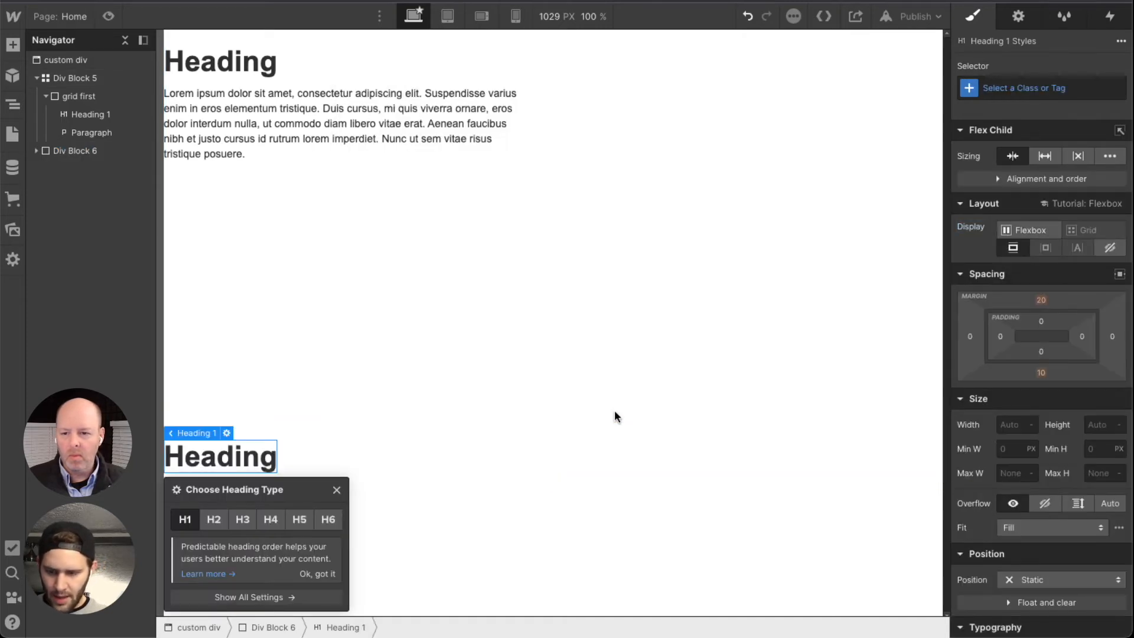
key(super+e)
text(hea)
key(Return)
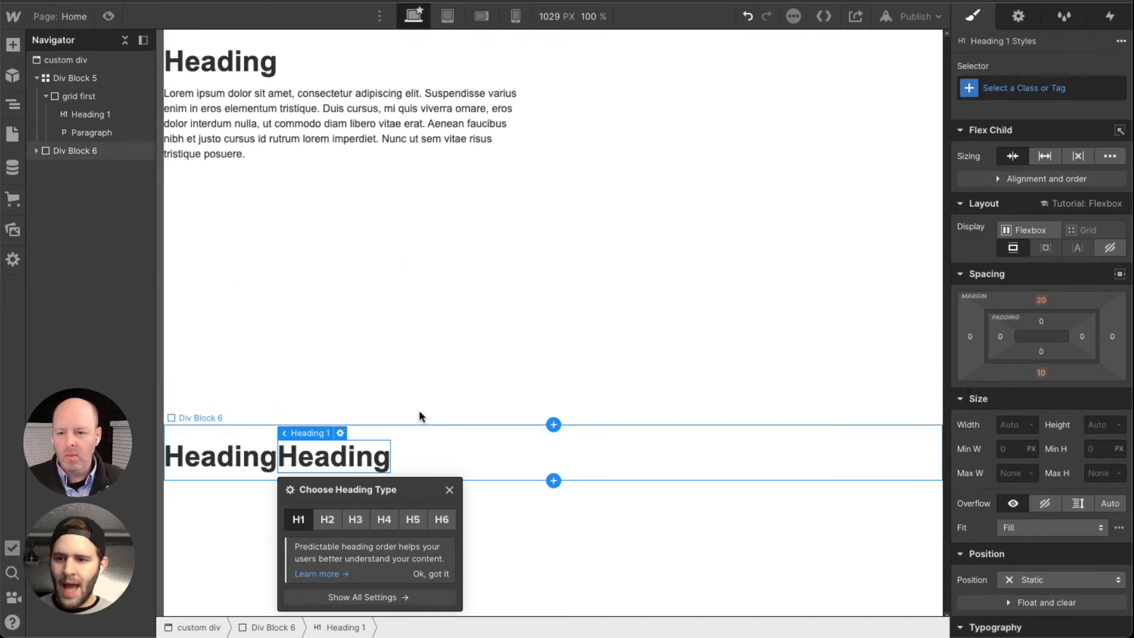
Try the vertical direction on the div block holding the two headings and return it to horizontal
click(55, 152)
click(36, 150)
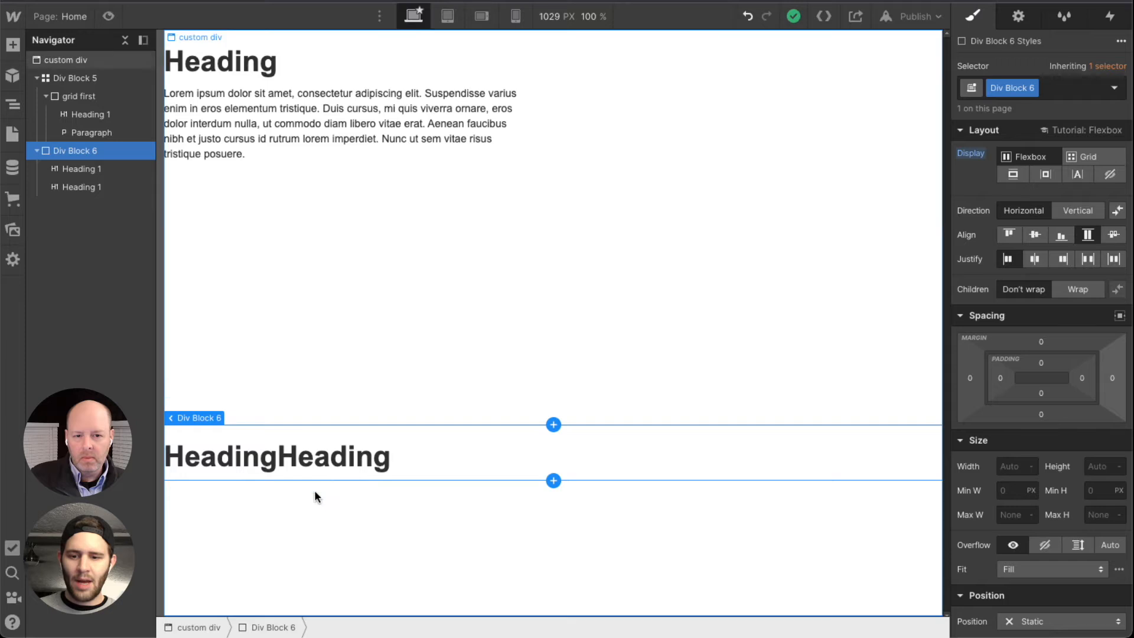
click(1076, 209)
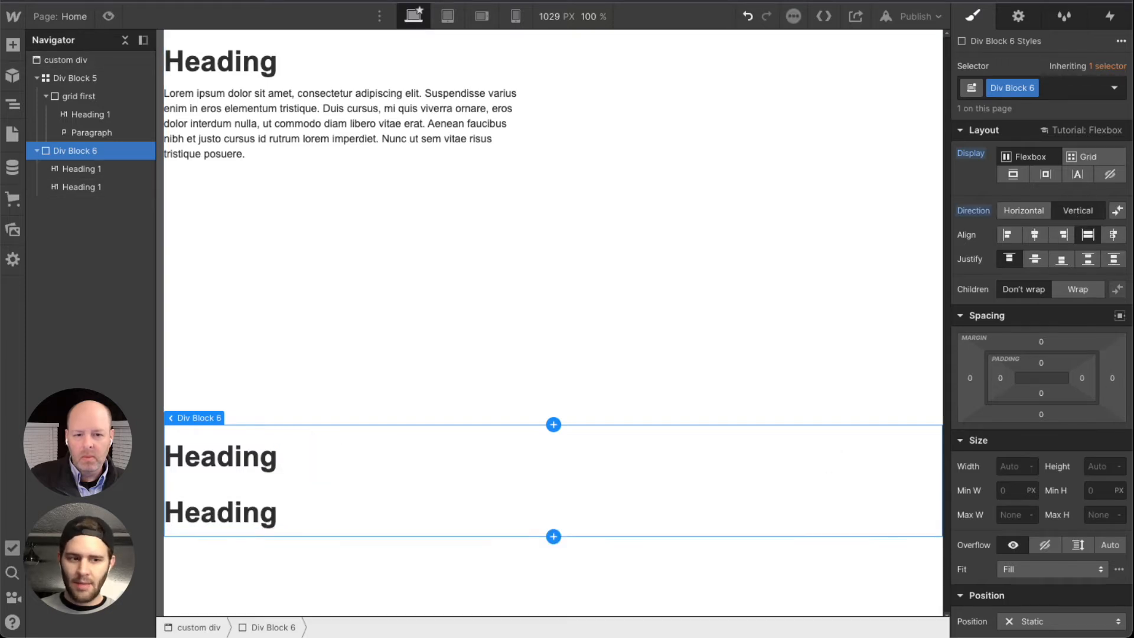
click(1046, 213)
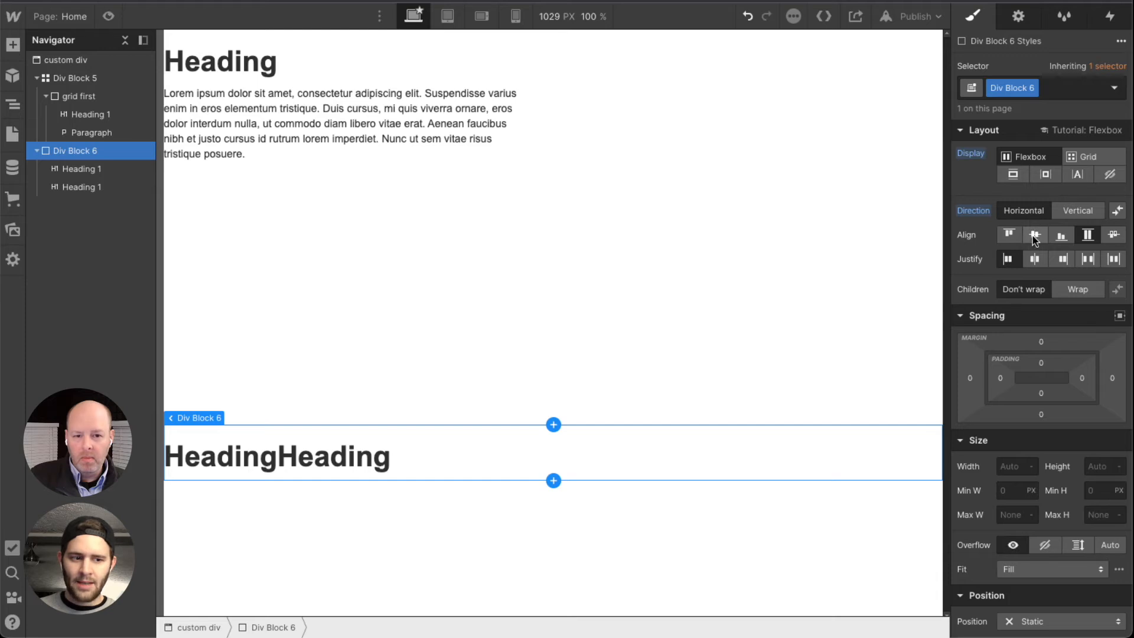
Center-align the two horizontal headings and compare the space around, space between, end, center and start justify options
click(1034, 236)
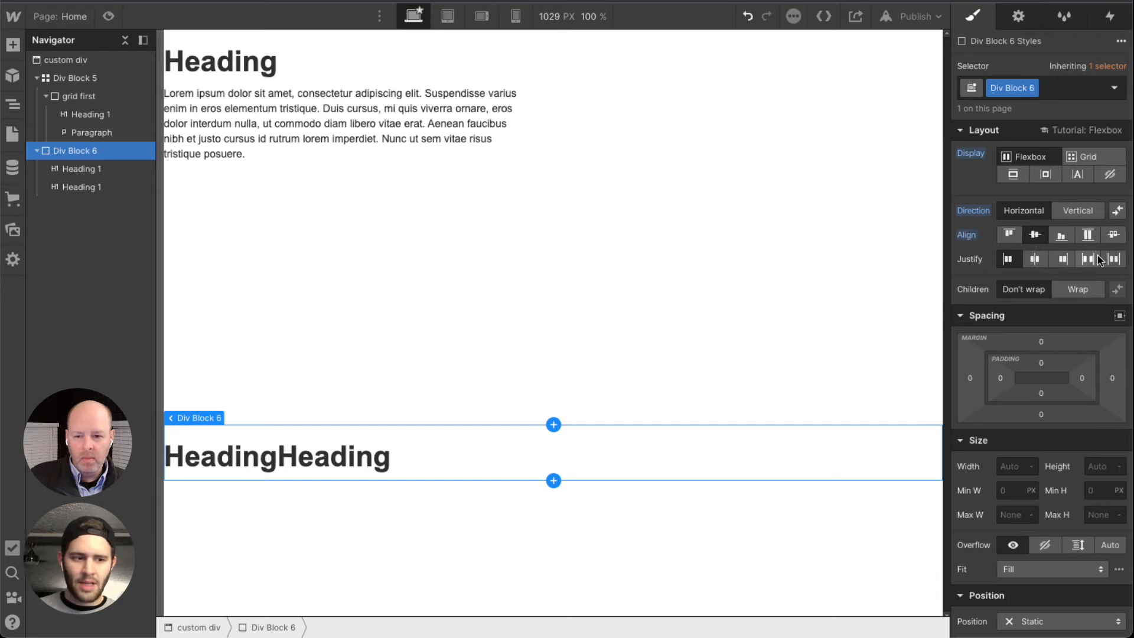
click(1113, 260)
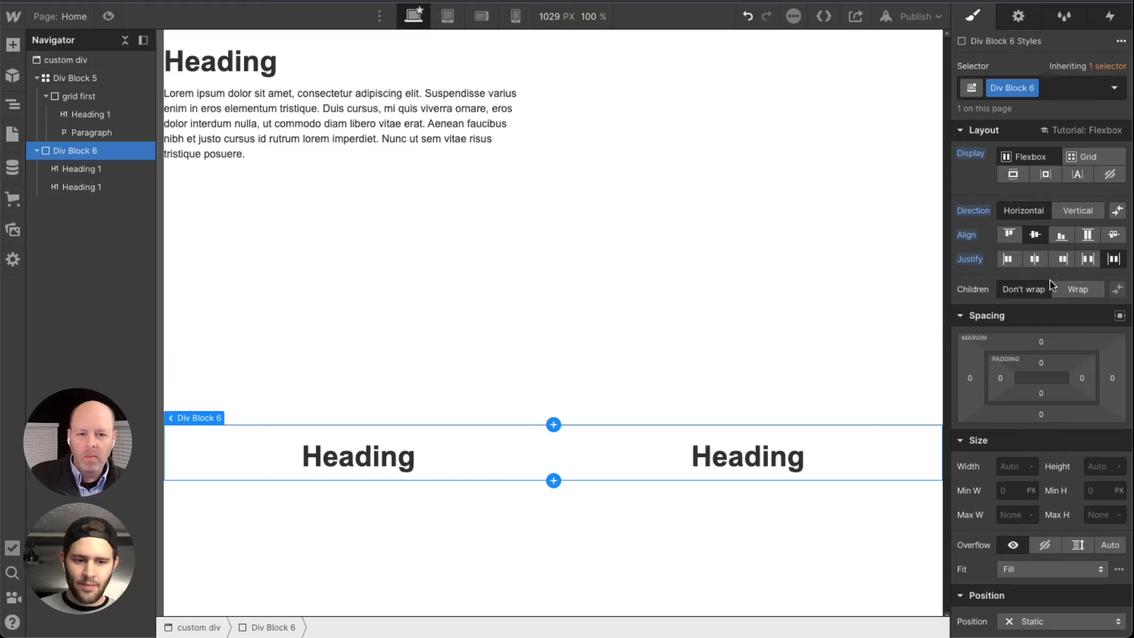
click(1087, 260)
click(1114, 260)
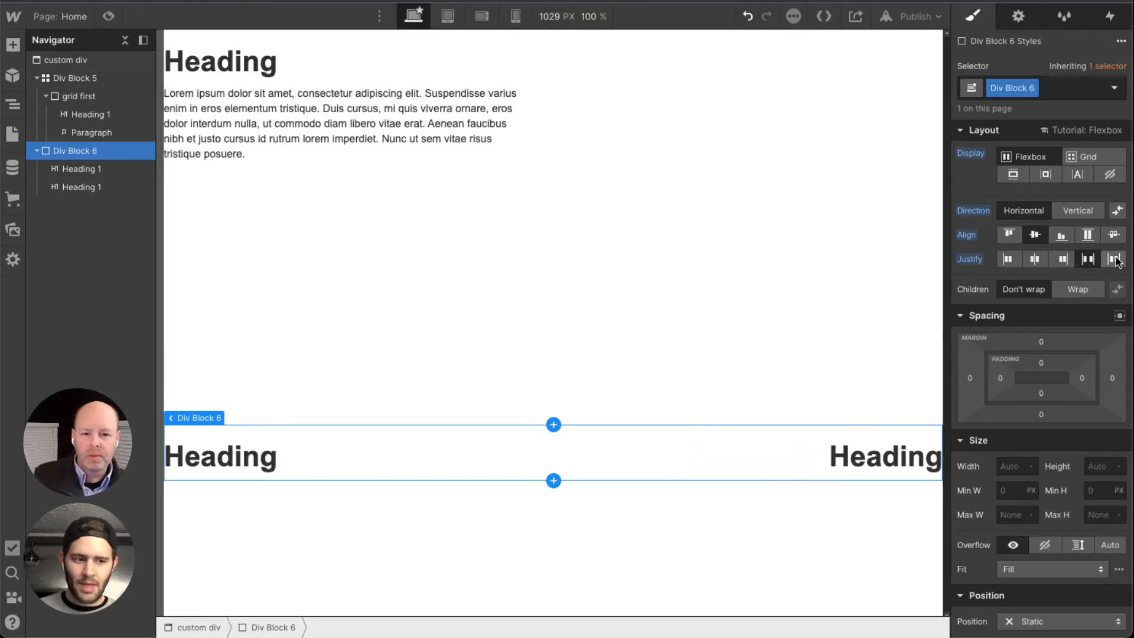
click(1062, 260)
click(1035, 260)
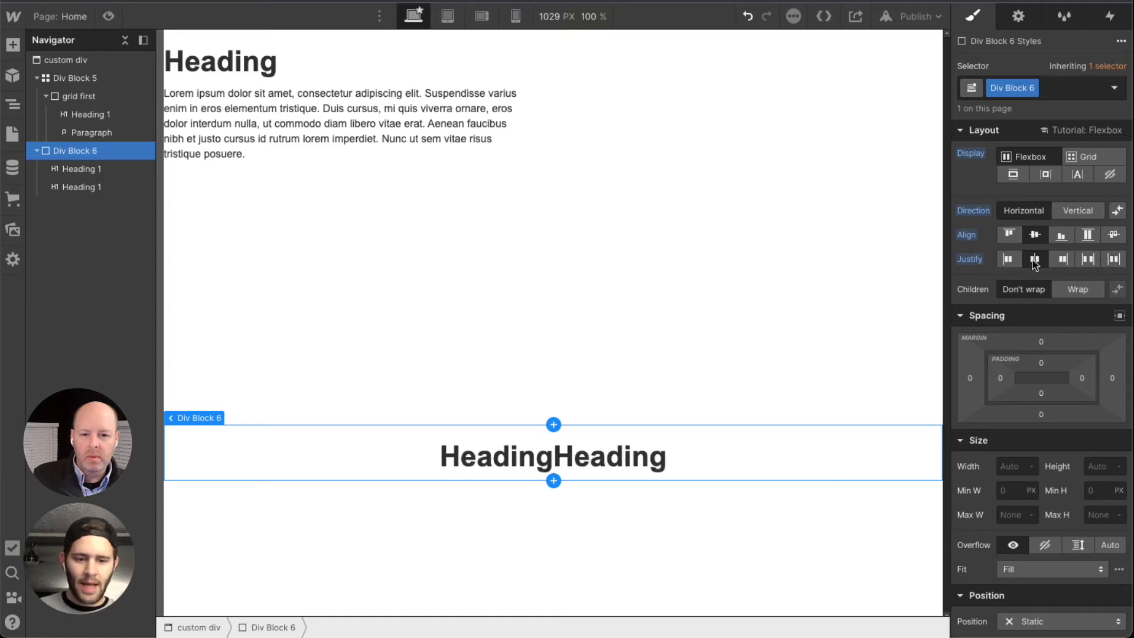
click(1011, 260)
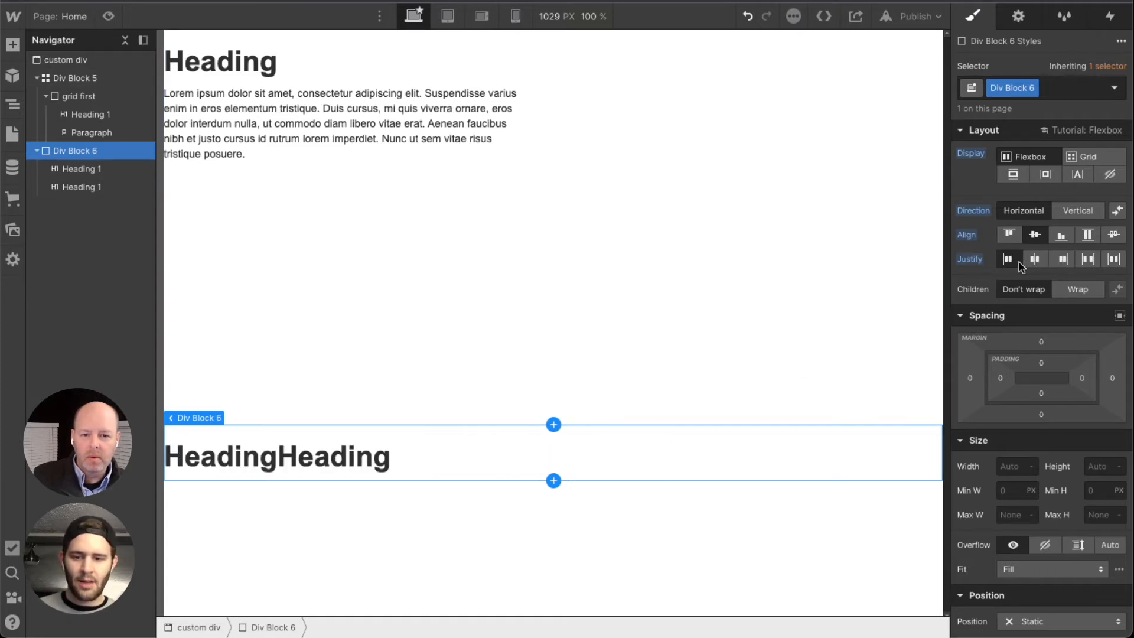
Stack the two headings vertically in their flex container, with both align and justify set to center
click(1034, 261)
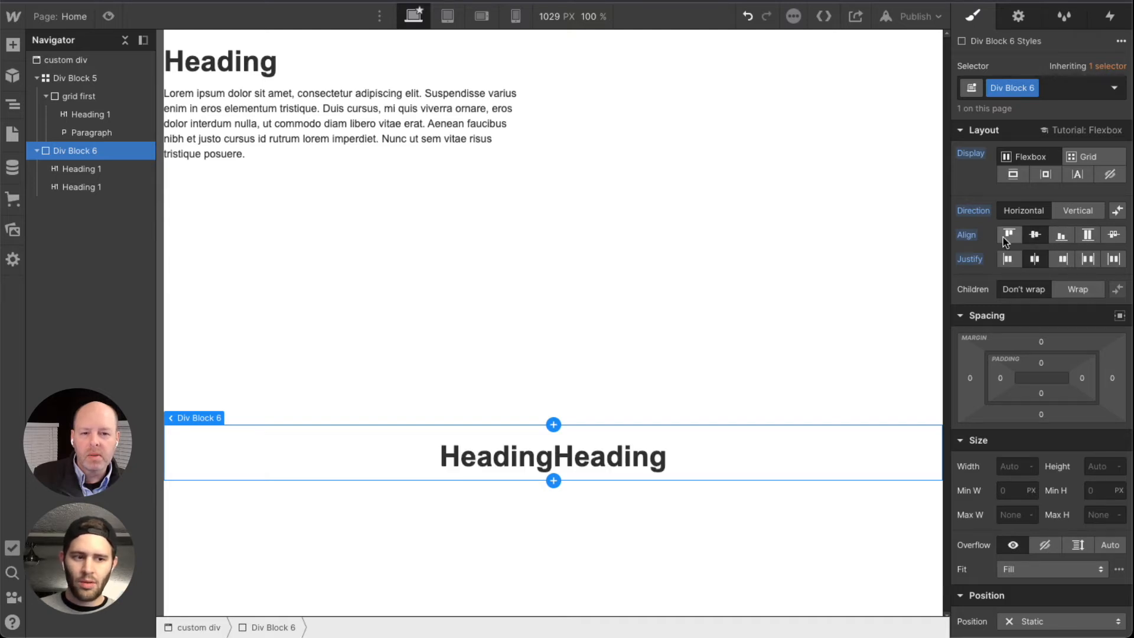
click(1082, 221)
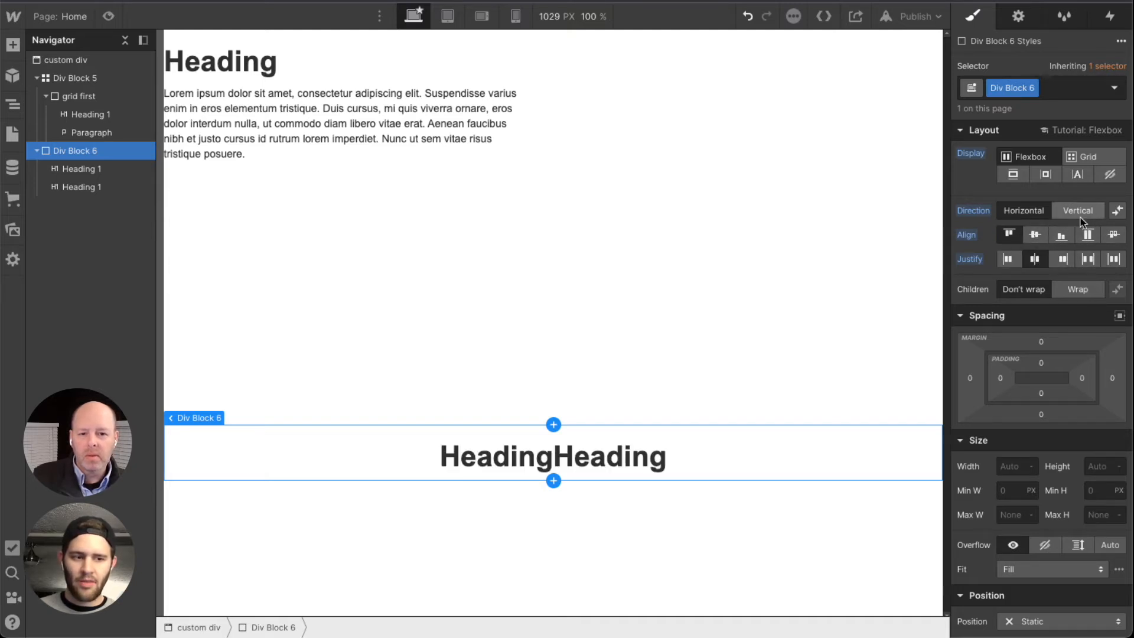
click(1040, 238)
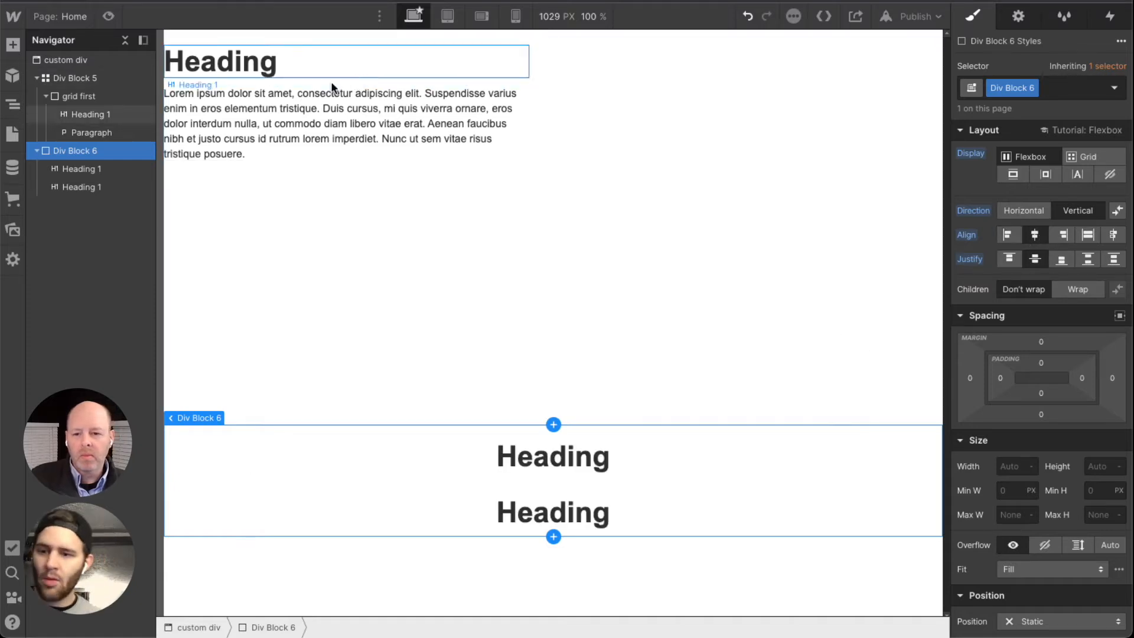
Set the "grid first" div block in the grid to a vertical Flexbox with its children aligned to the center
click(656, 125)
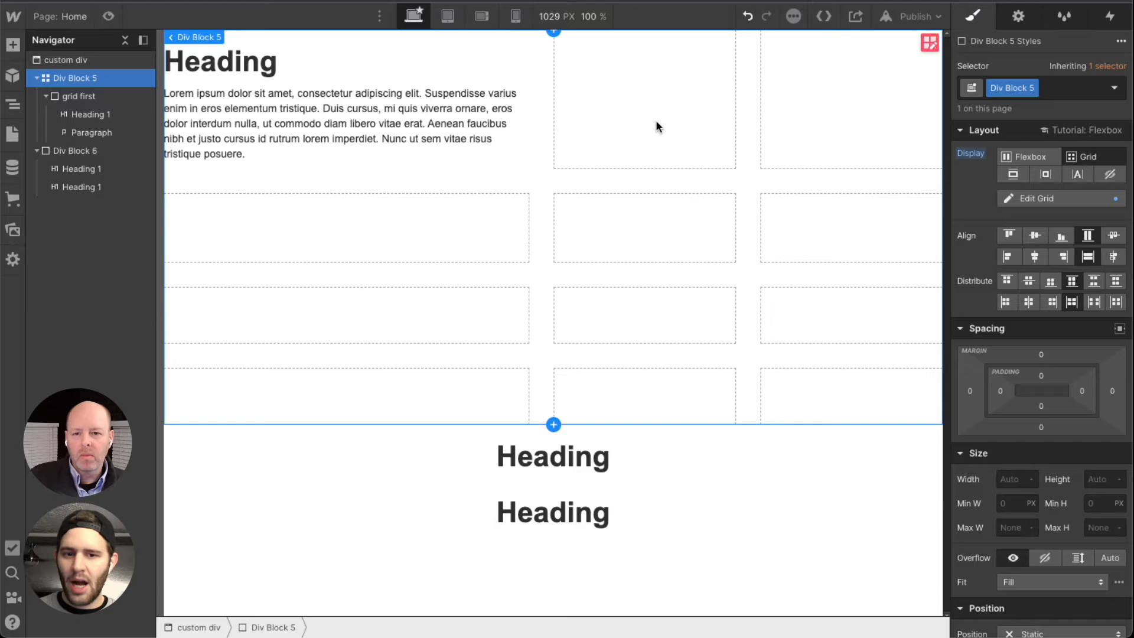
click(526, 165)
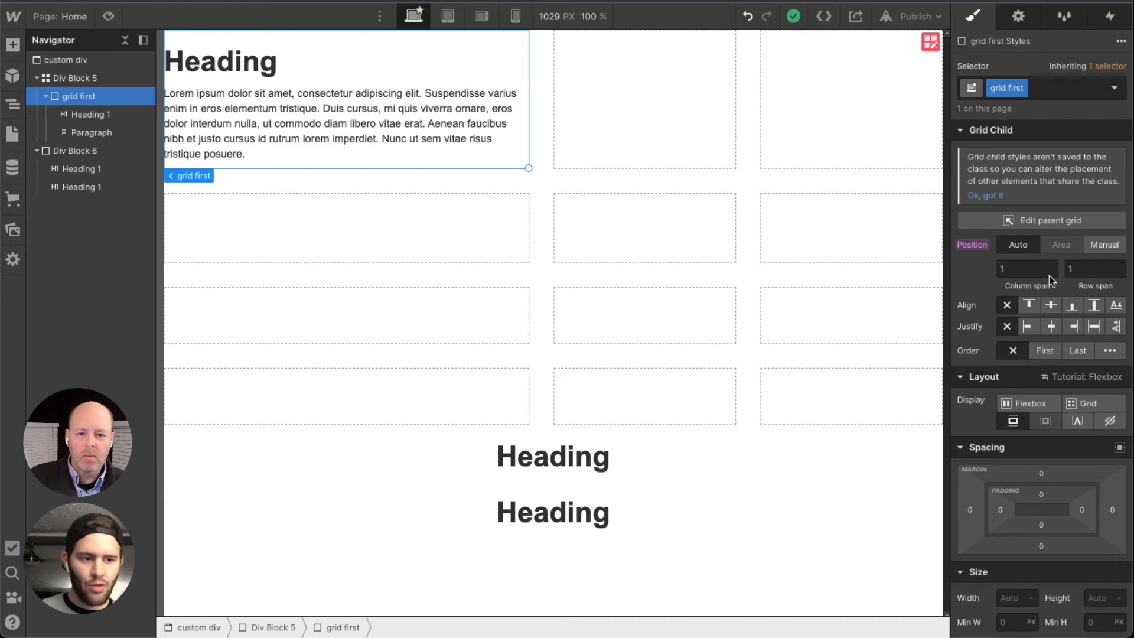
click(1027, 405)
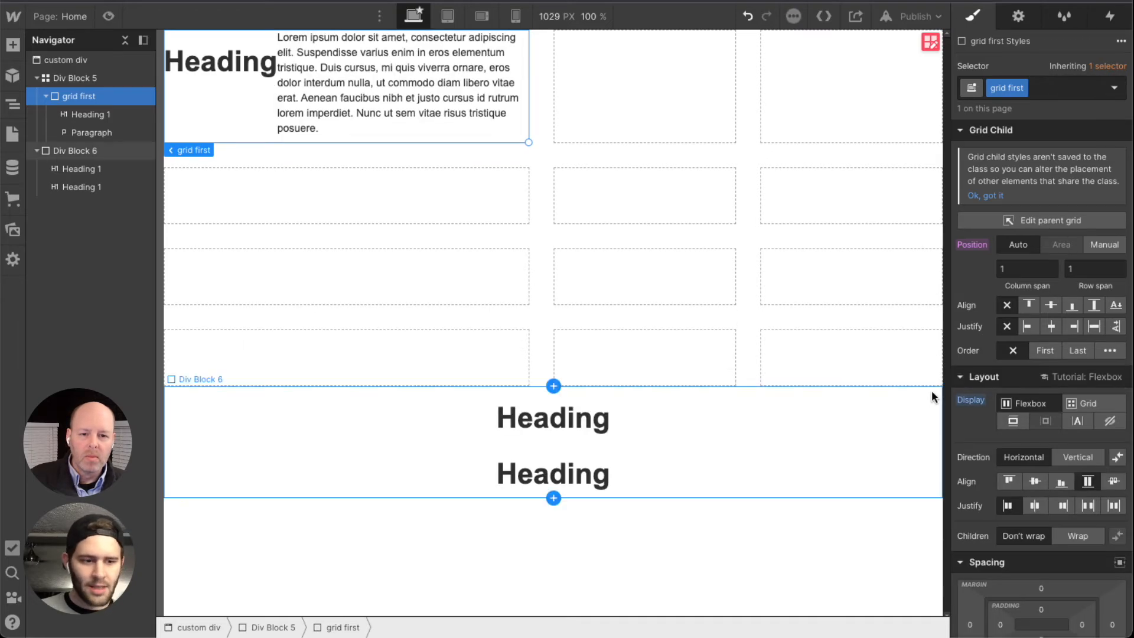
click(1074, 459)
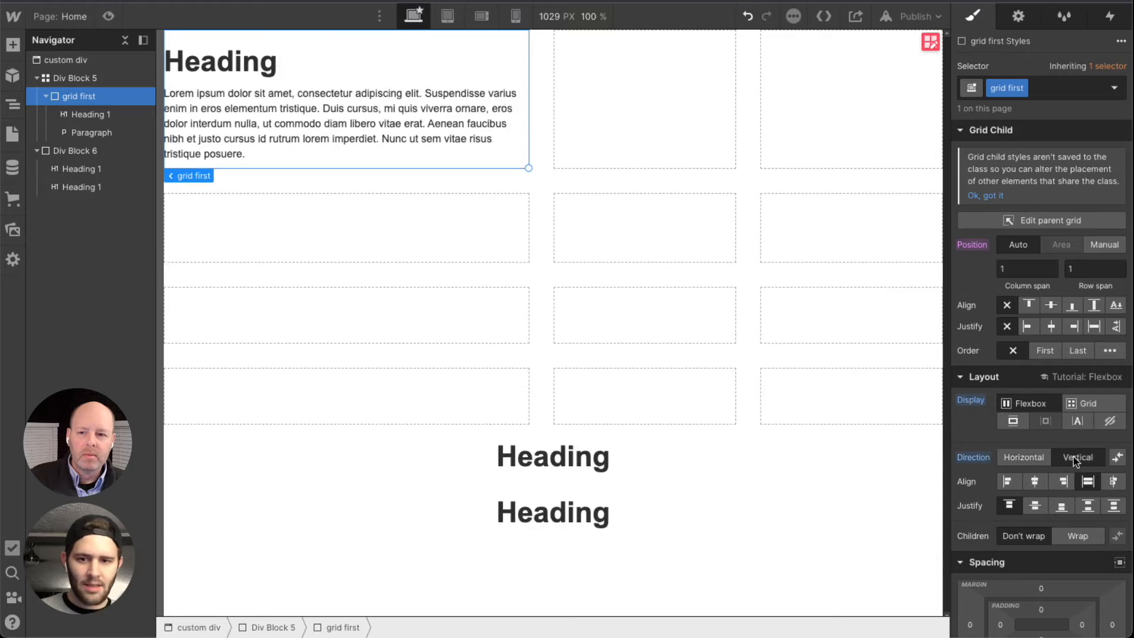
click(1035, 483)
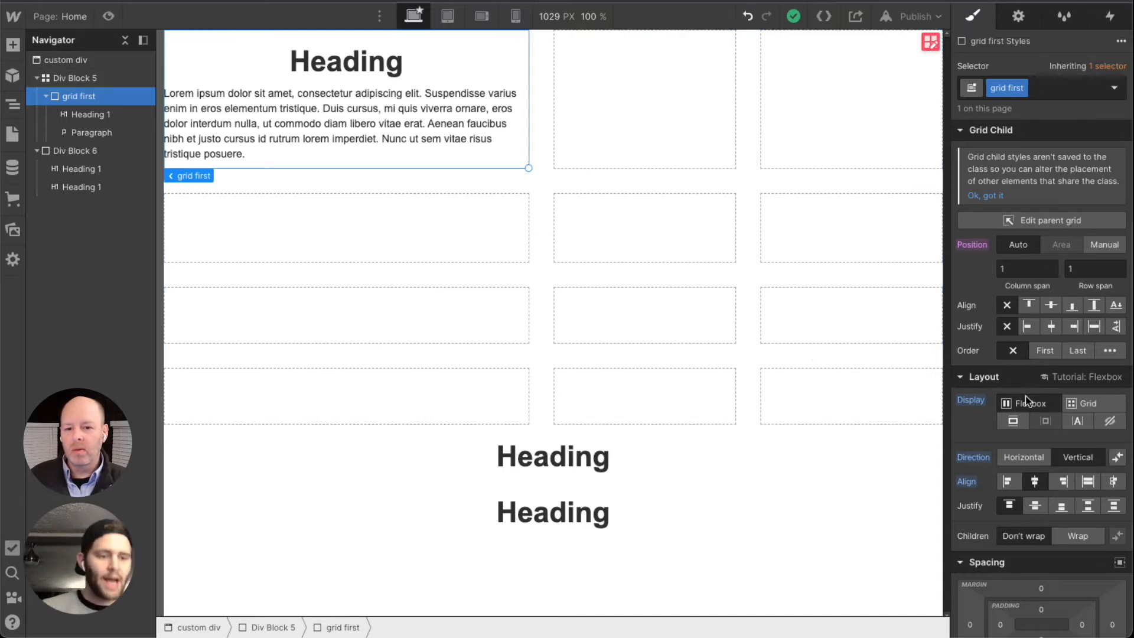
Delete the Flexbox div block with the two headings and the grid div block above it
click(651, 468)
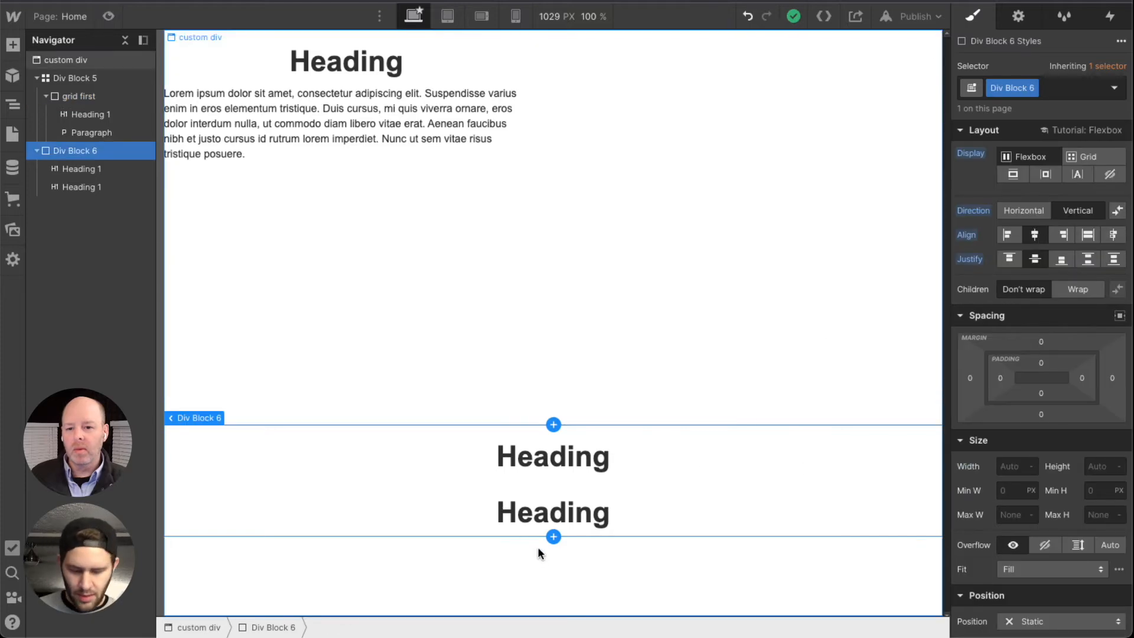
key(Delete)
key(Delete)
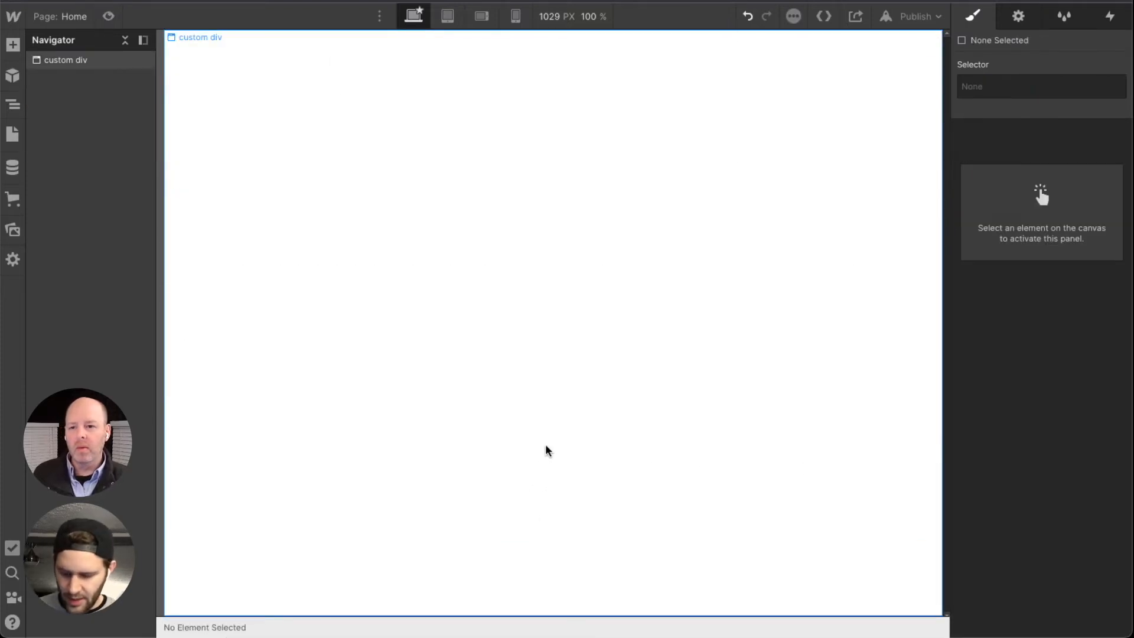
Add a new div block to the emptied page body
key(super+e)
text(di)
key(Return)
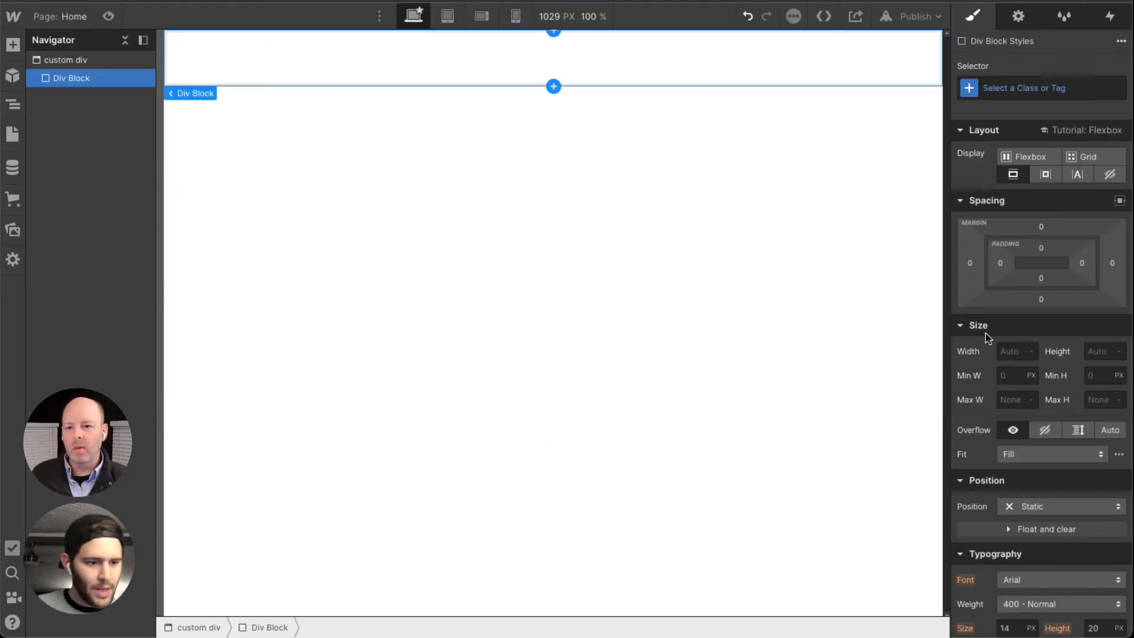
Collapse the layout settings, add an H1 heading inside the new div block and leave the heading selected
click(982, 129)
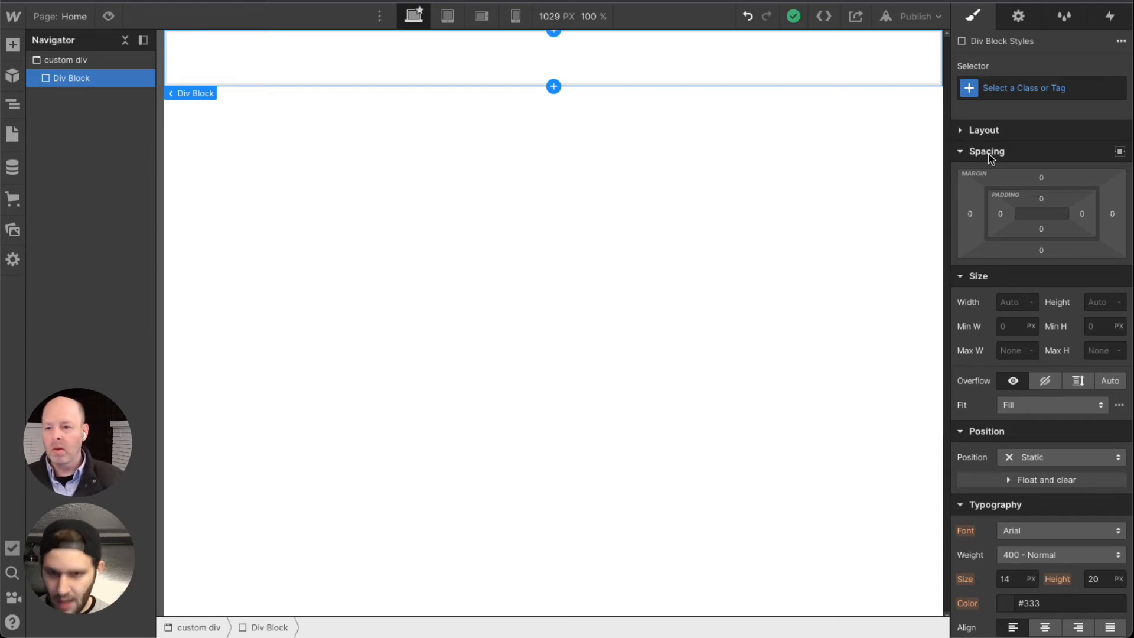
key(ctrl+e)
text(head)
key(Return)
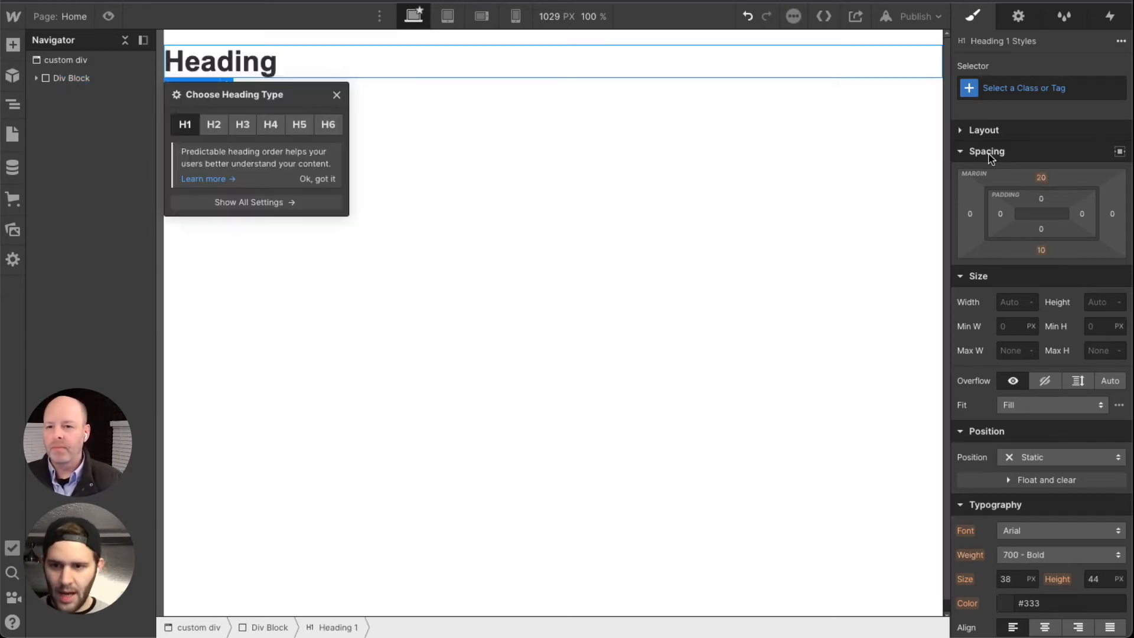
click(622, 160)
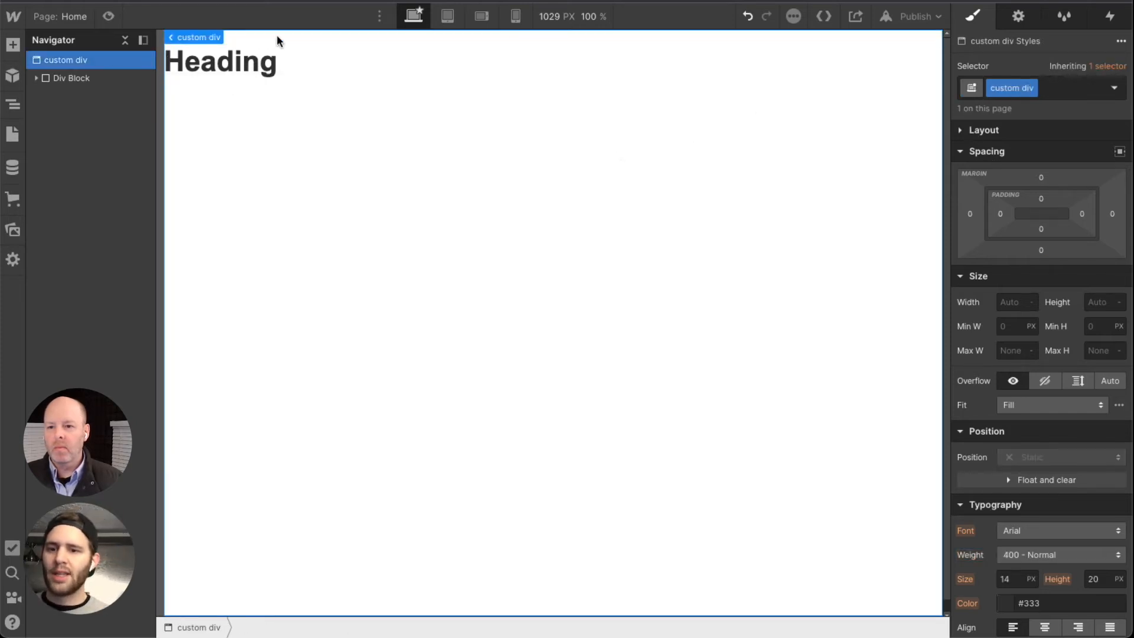
click(288, 56)
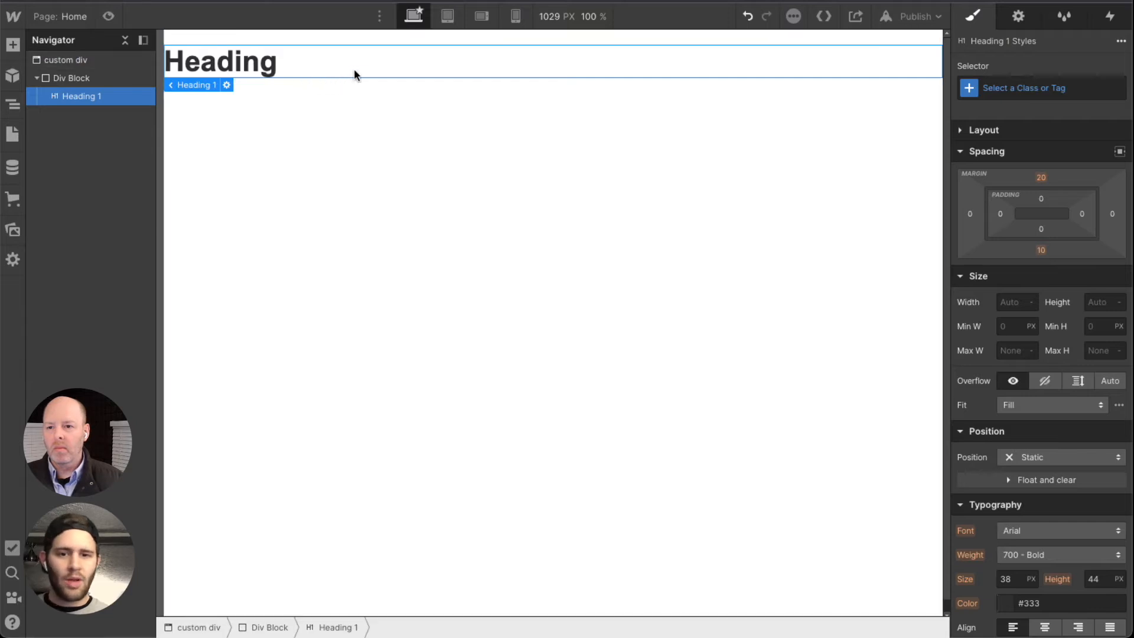
Give the div block around the heading a left padding of about 97 px and a left margin of about 35 px
click(71, 78)
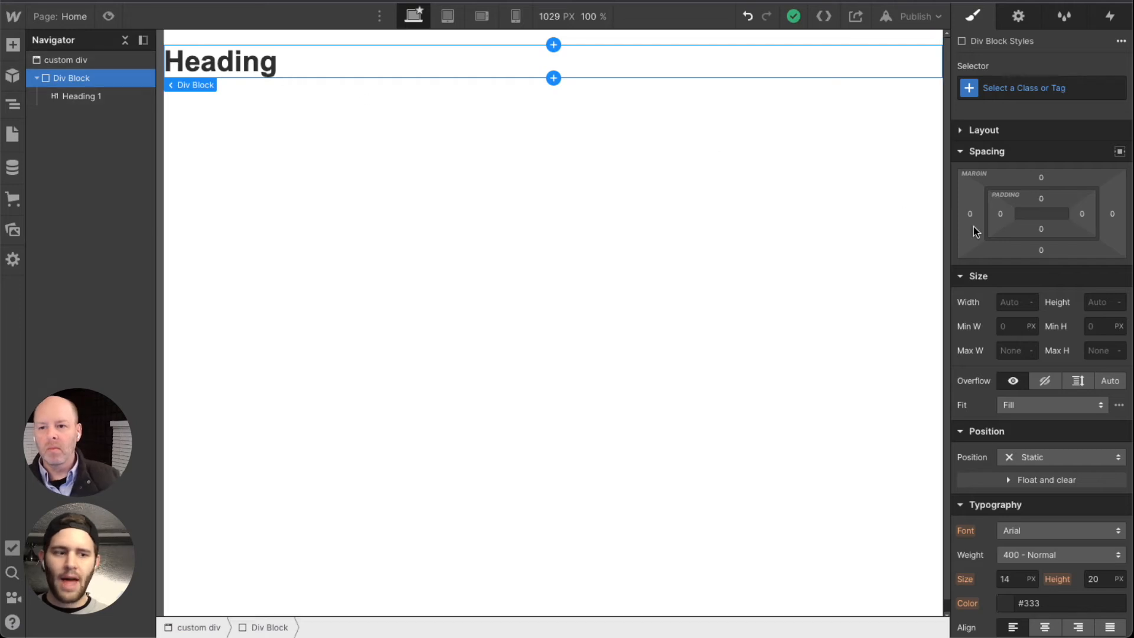
drag(1006, 215, 1041, 219)
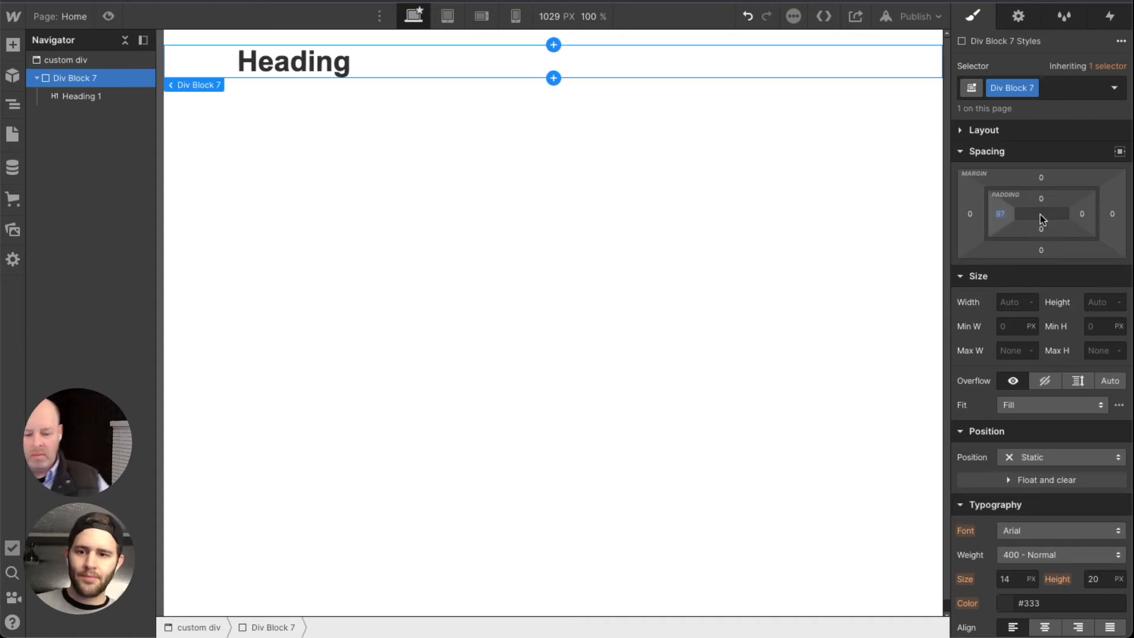
drag(972, 218, 933, 217)
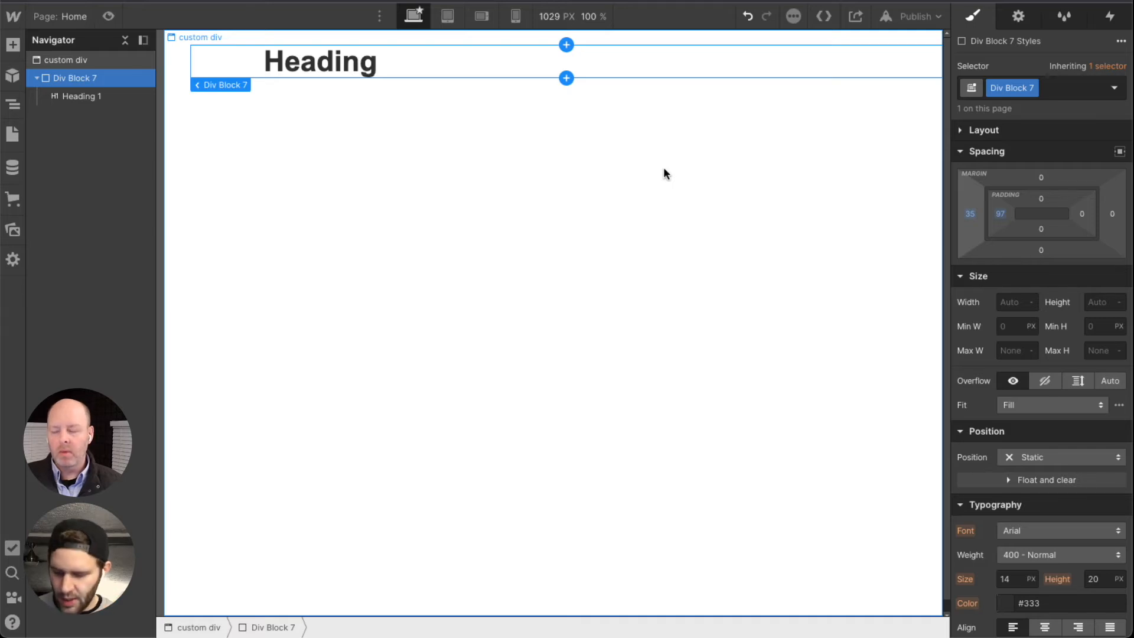
Add a button below the heading inside the div block and dismiss its link settings
key(ctrl+e)
text(but)
key(Return)
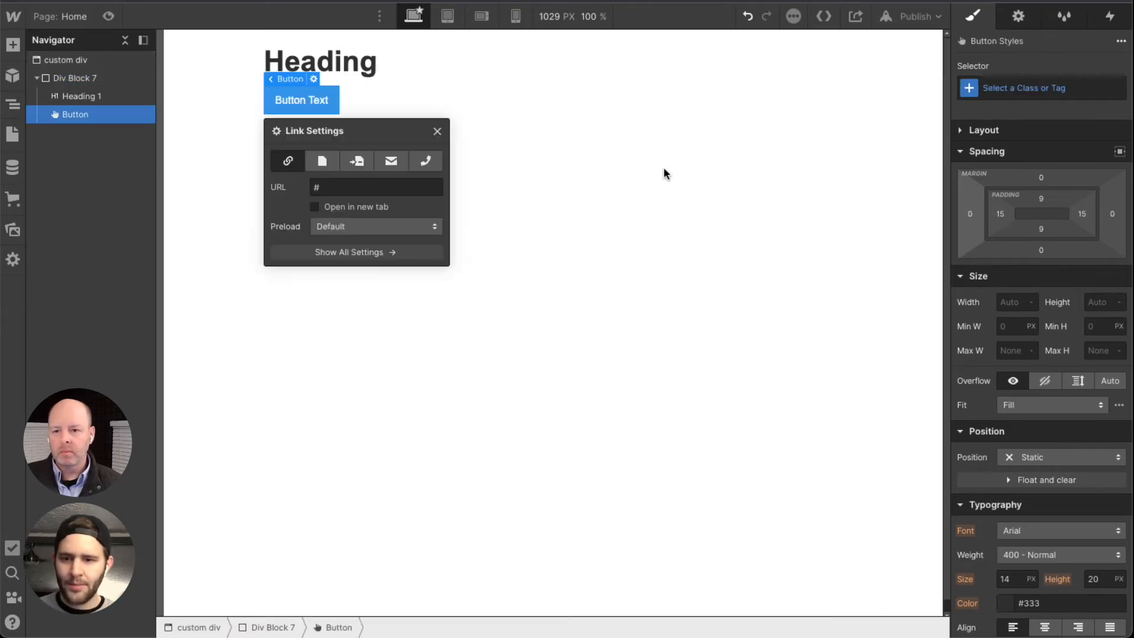
click(509, 131)
click(324, 99)
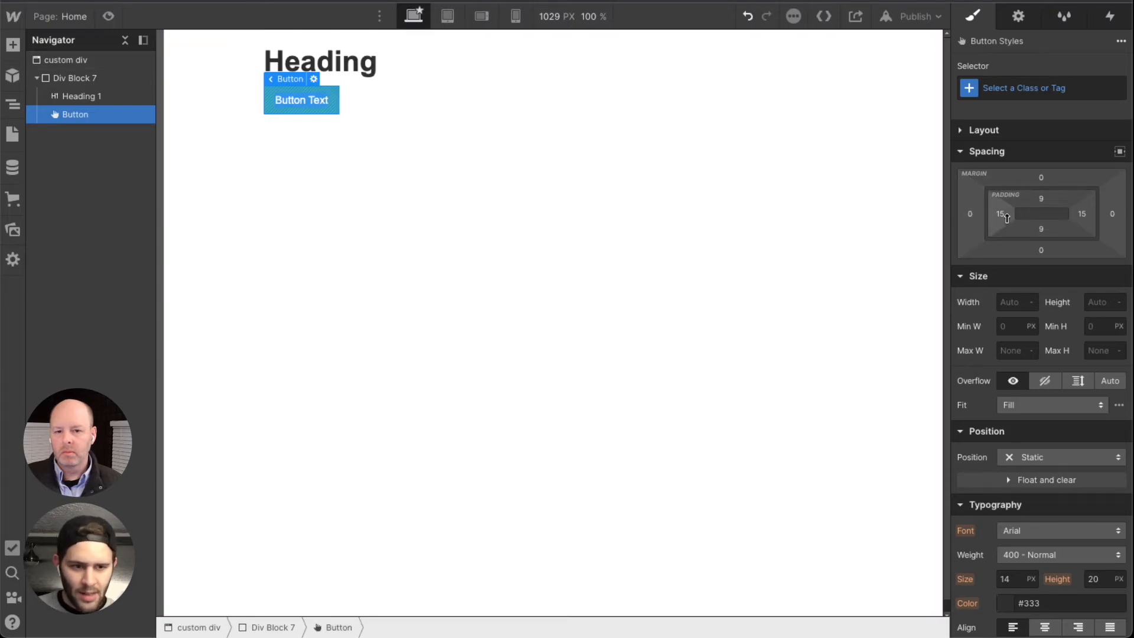
Set the button's padding on all sides to 19 px and increase it to 76 px, with a 63 px margin all around
mouse_move(1002, 215)
mouse_down()
mouse_move(1031, 214)
mouse_move(1012, 213)
mouse_up()
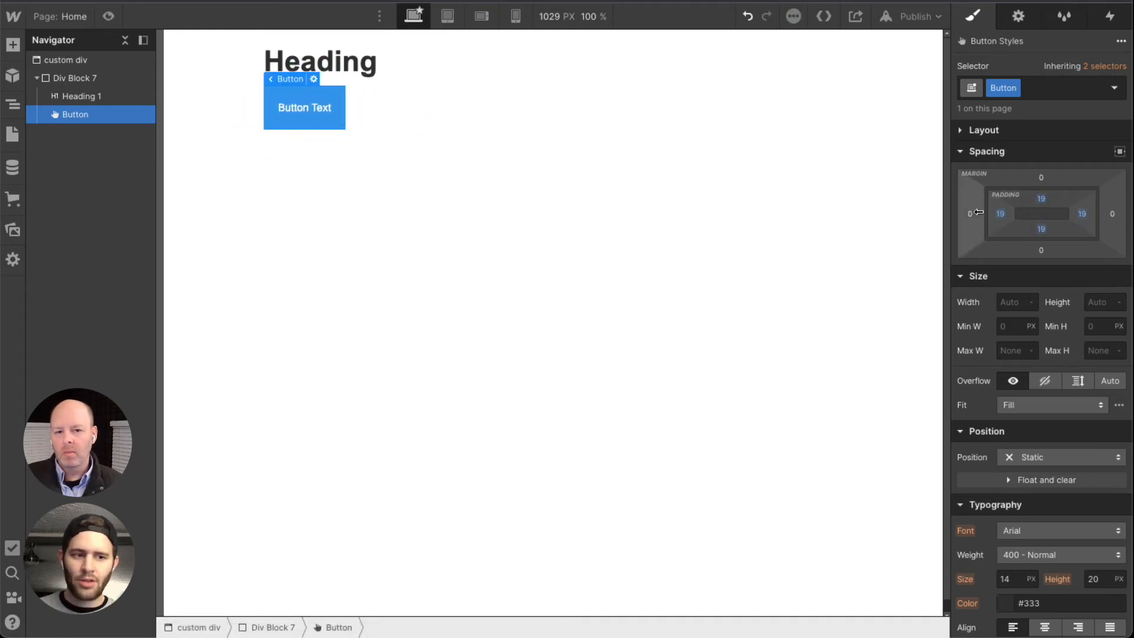
drag(978, 213, 931, 217)
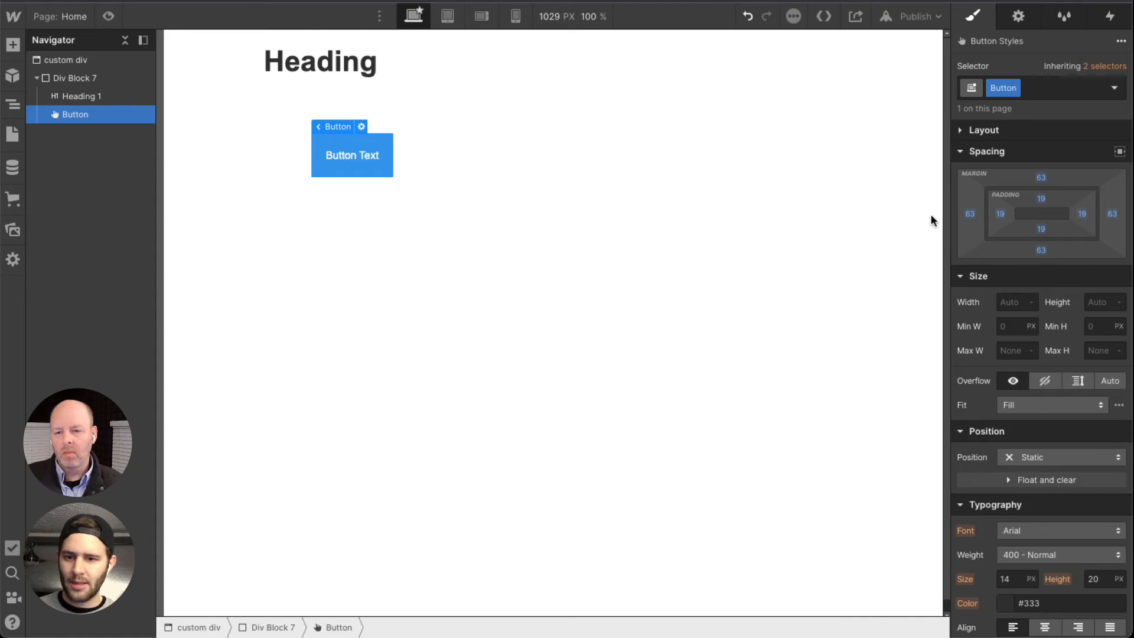
drag(1018, 226, 1058, 221)
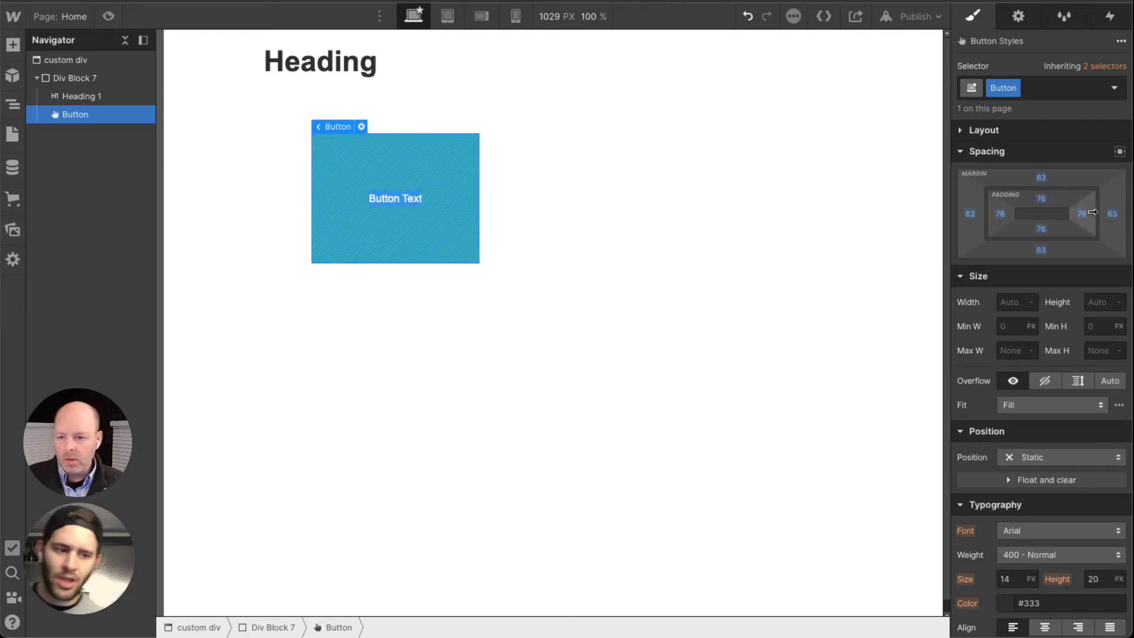
Set the button's left and right padding to 40 px each using the preset values
click(1001, 216)
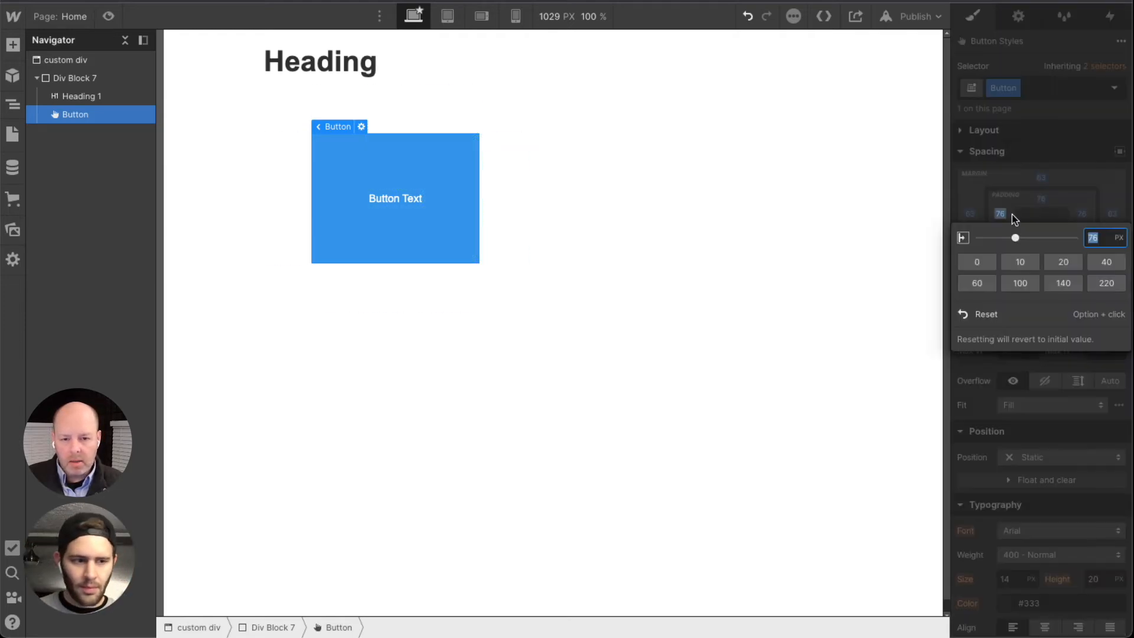
click(1013, 218)
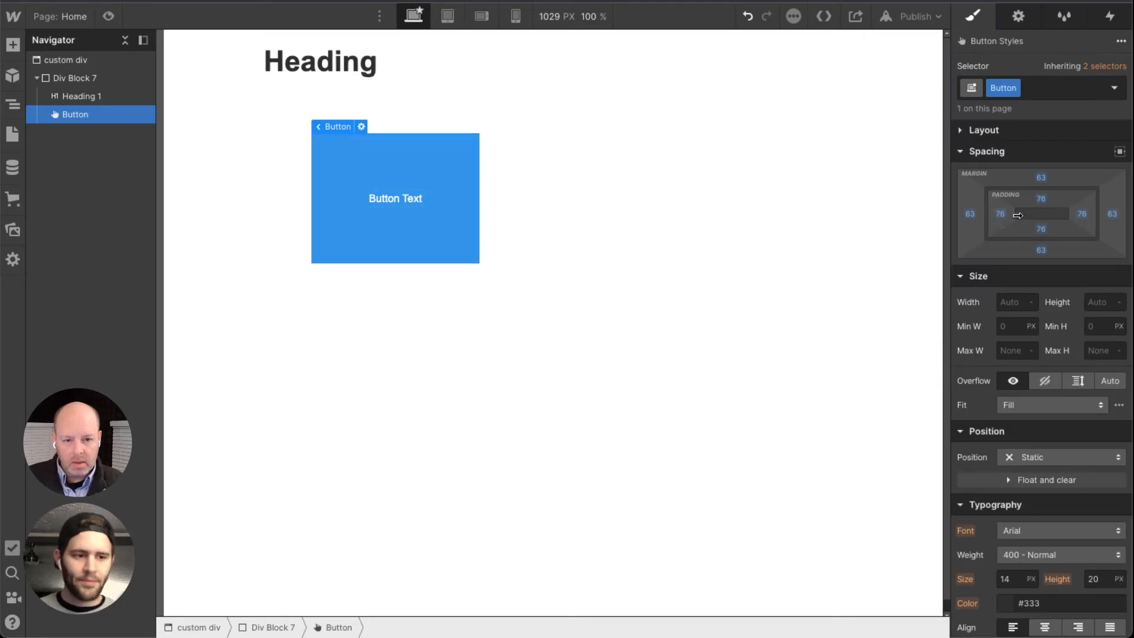
click(1001, 215)
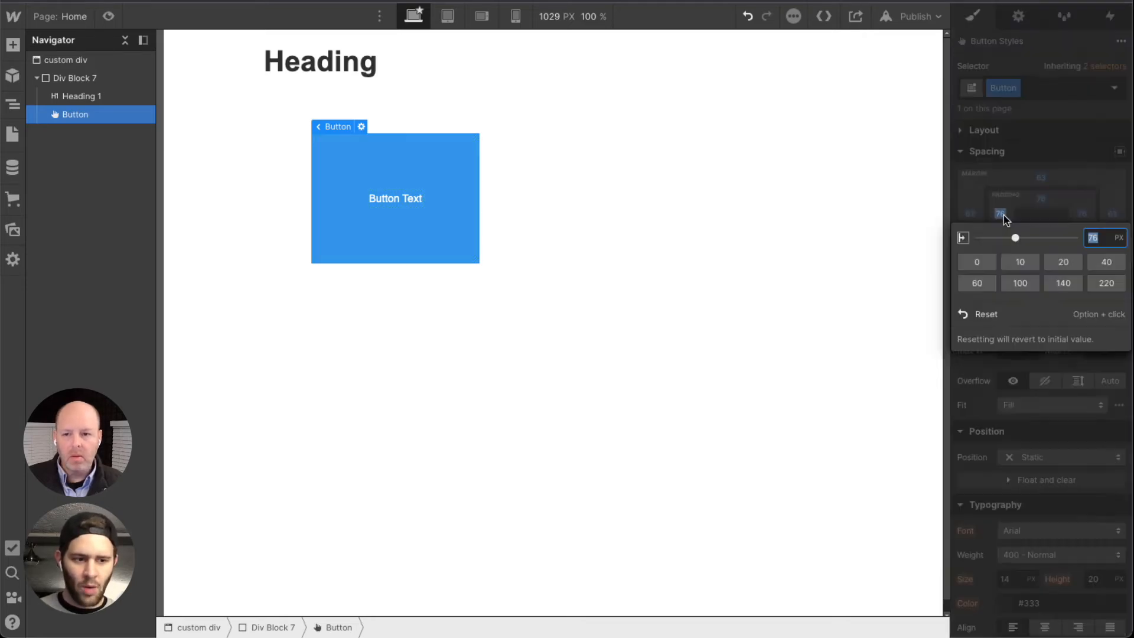
click(1106, 261)
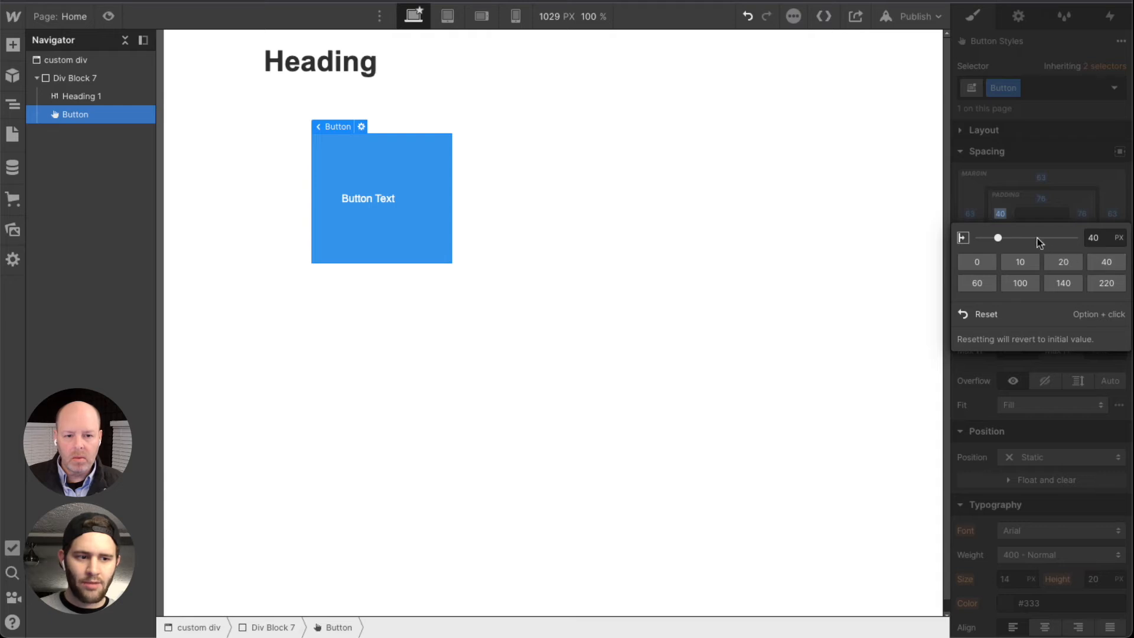
click(1088, 222)
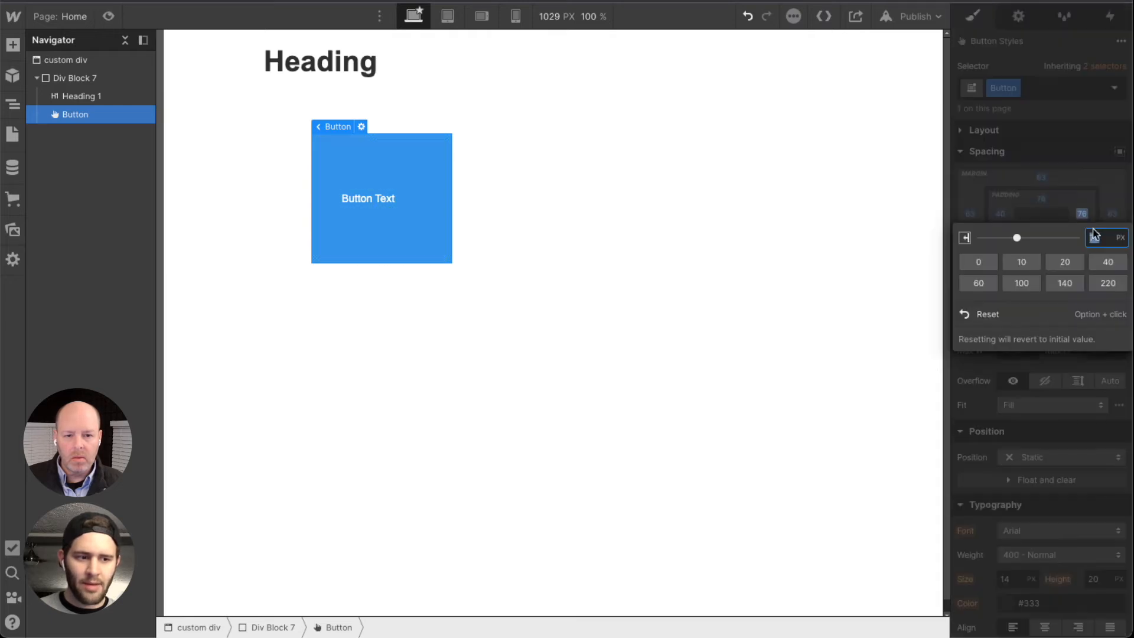
click(1107, 262)
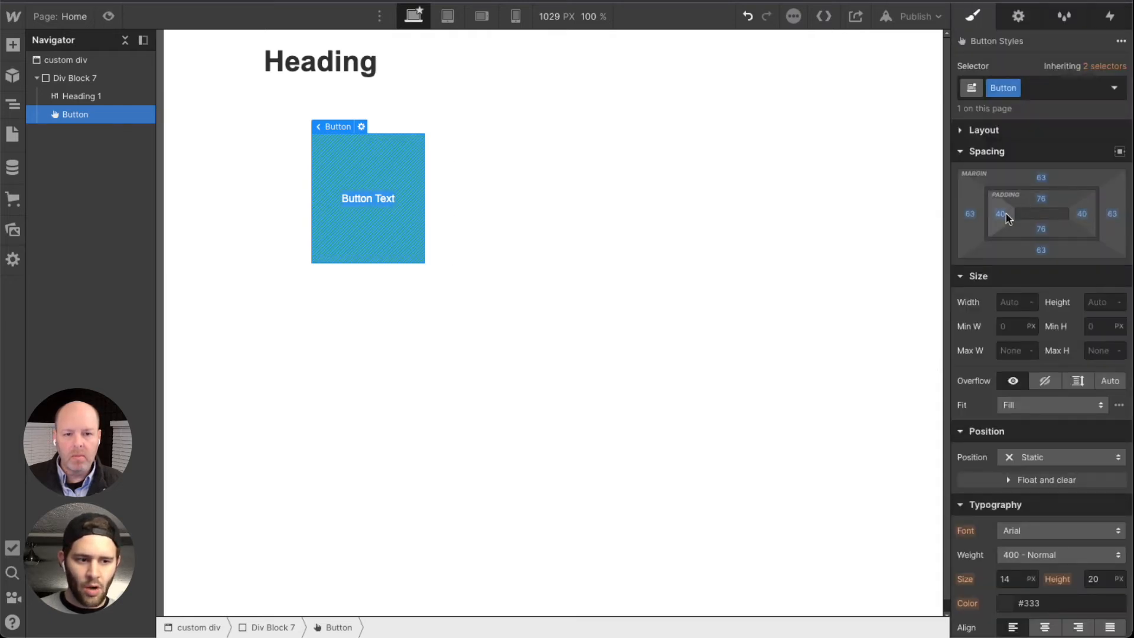
Increase the button's padding to about 133 px on all sides and its left and right padding to about 158 px
drag(1007, 218, 1078, 215)
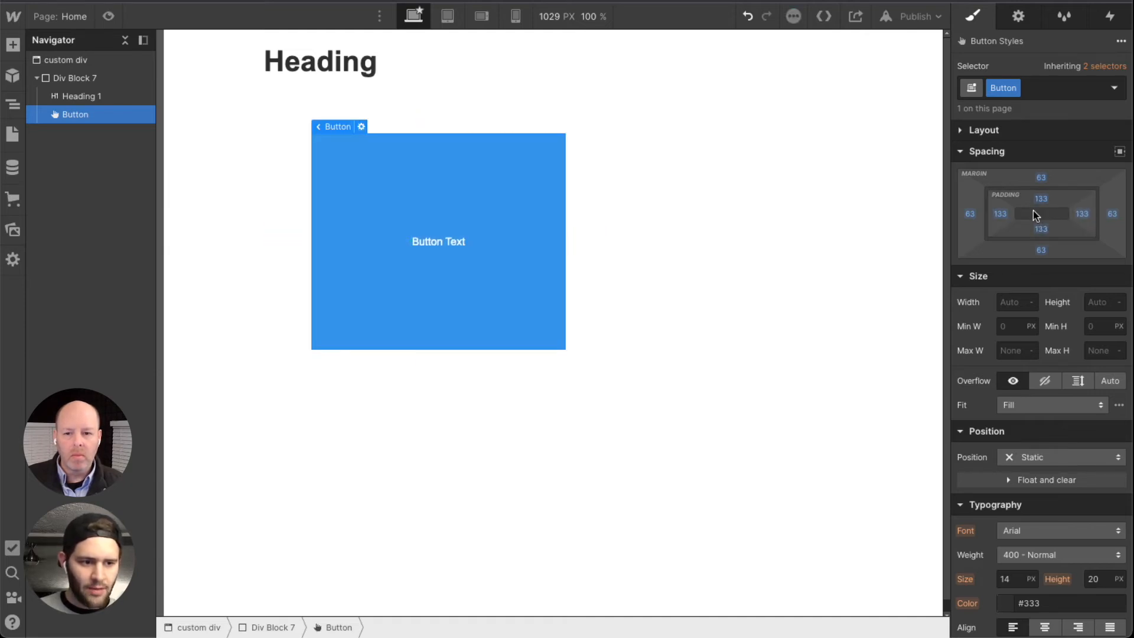
drag(1001, 213, 1027, 215)
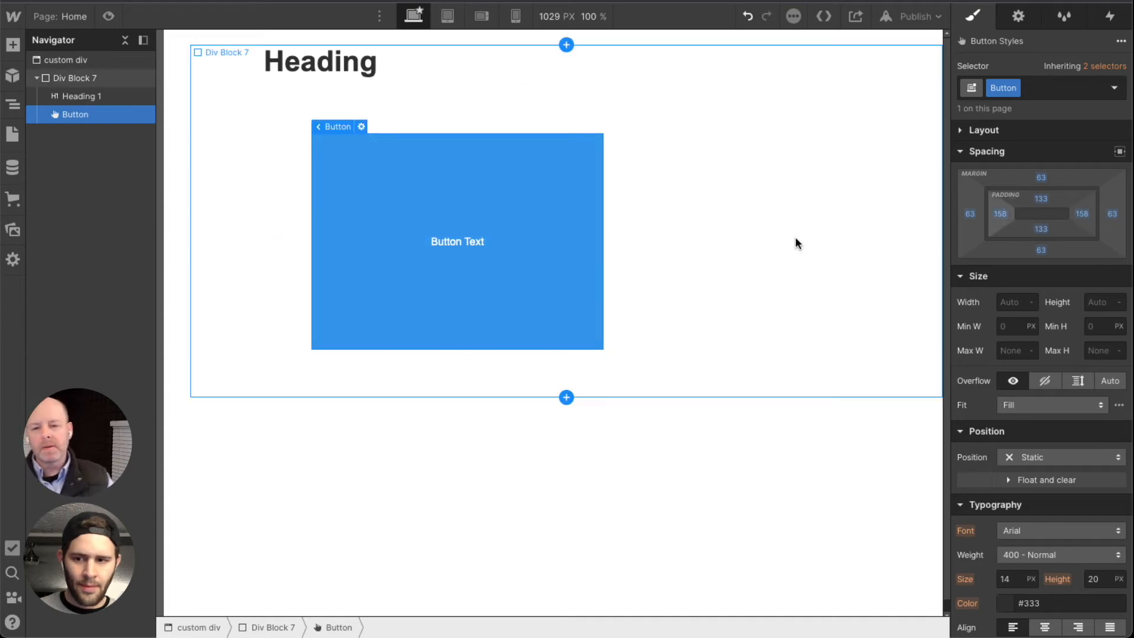
Delete the div block containing the heading and button, and add a new div block to the page body
click(689, 184)
key(Delete)
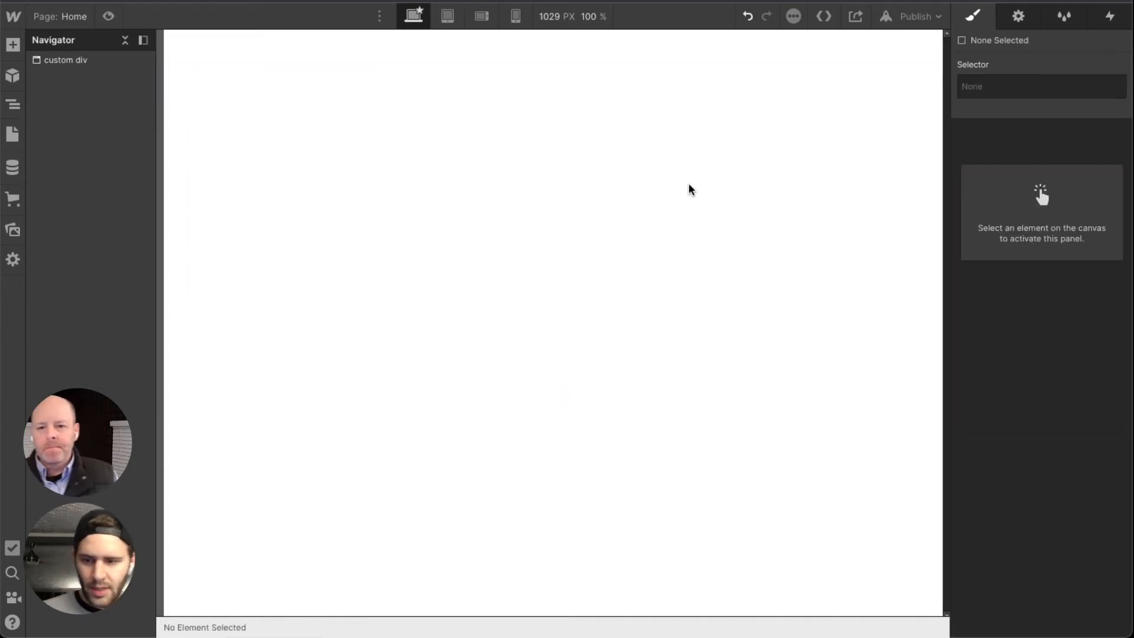
key(super+e)
text(div)
key(Return)
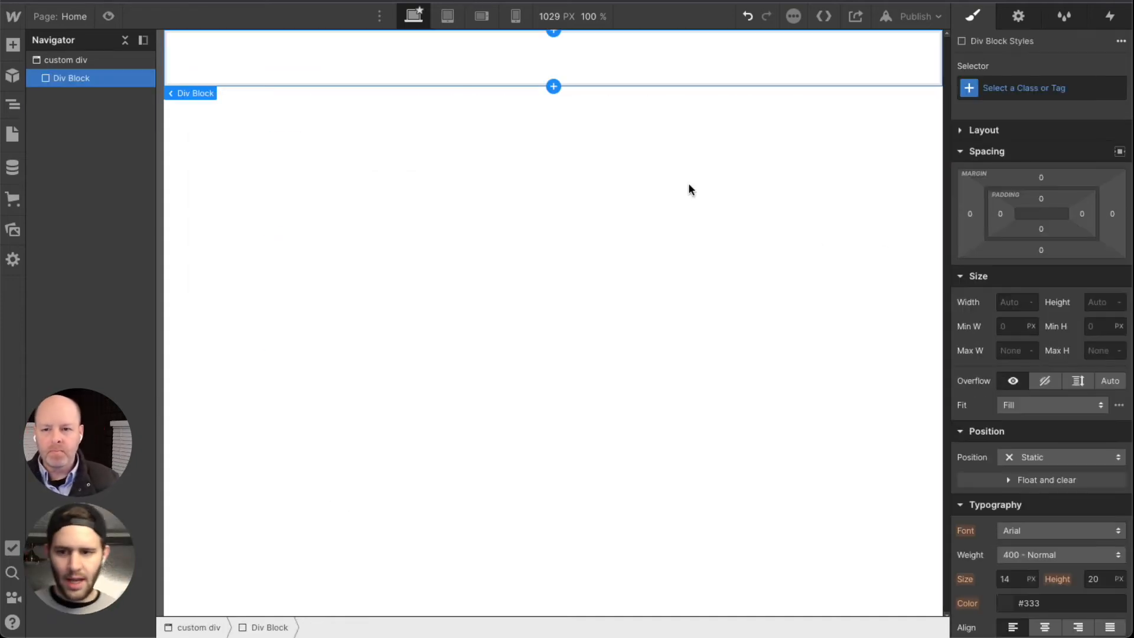
Add an H1 heading inside the new div block
key(super+e)
text(head)
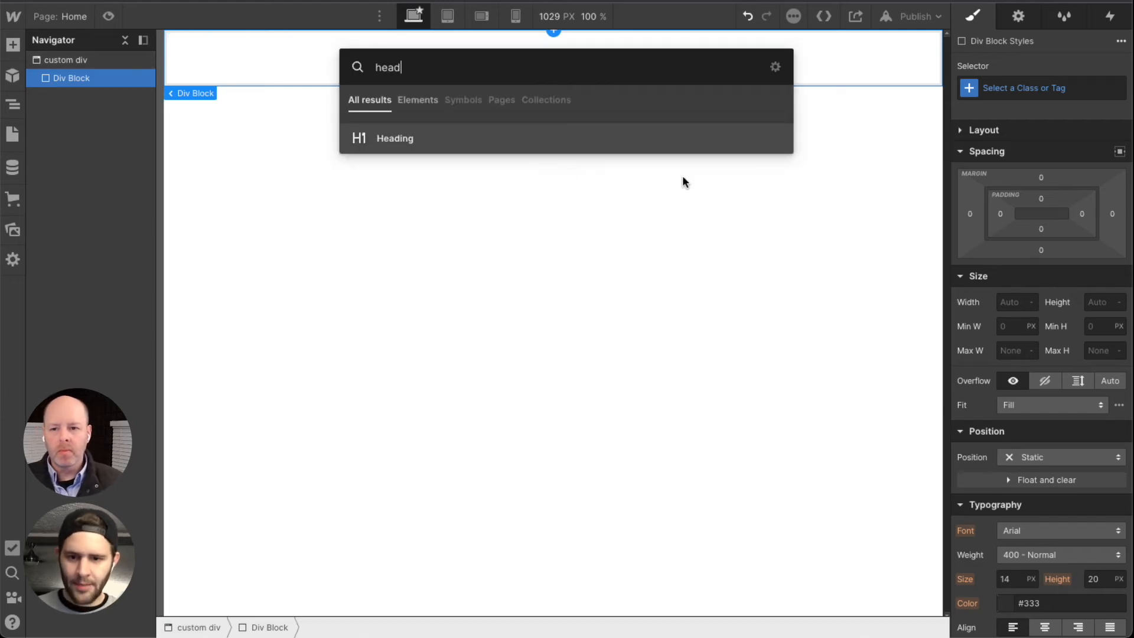
key(Return)
click(698, 164)
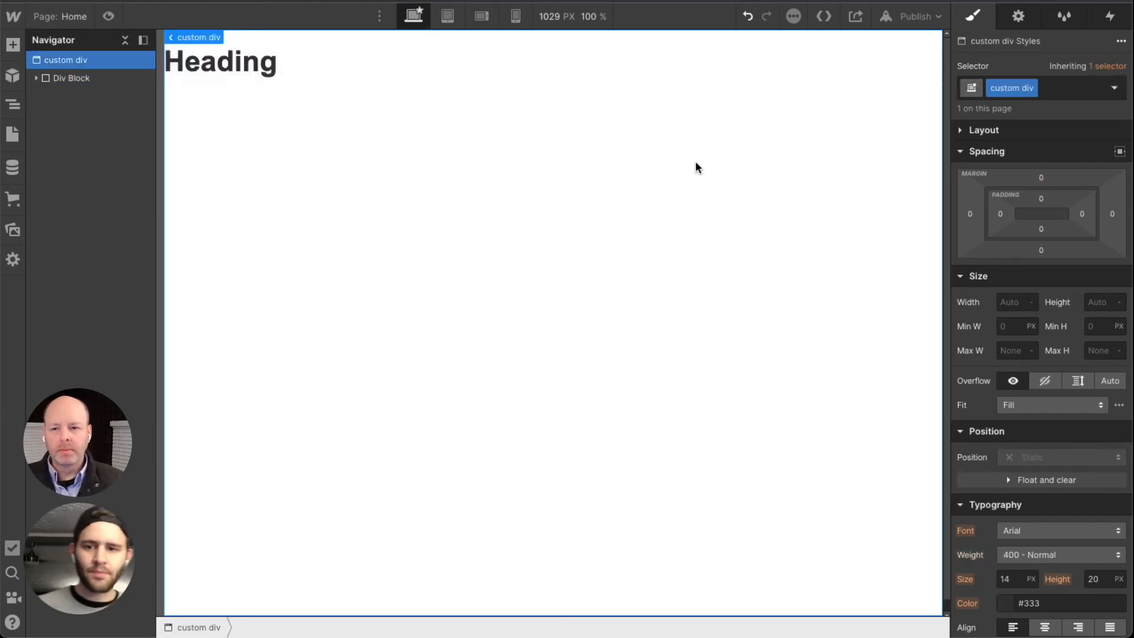
Expand the heading's layout settings and set its display to inline-block
click(479, 59)
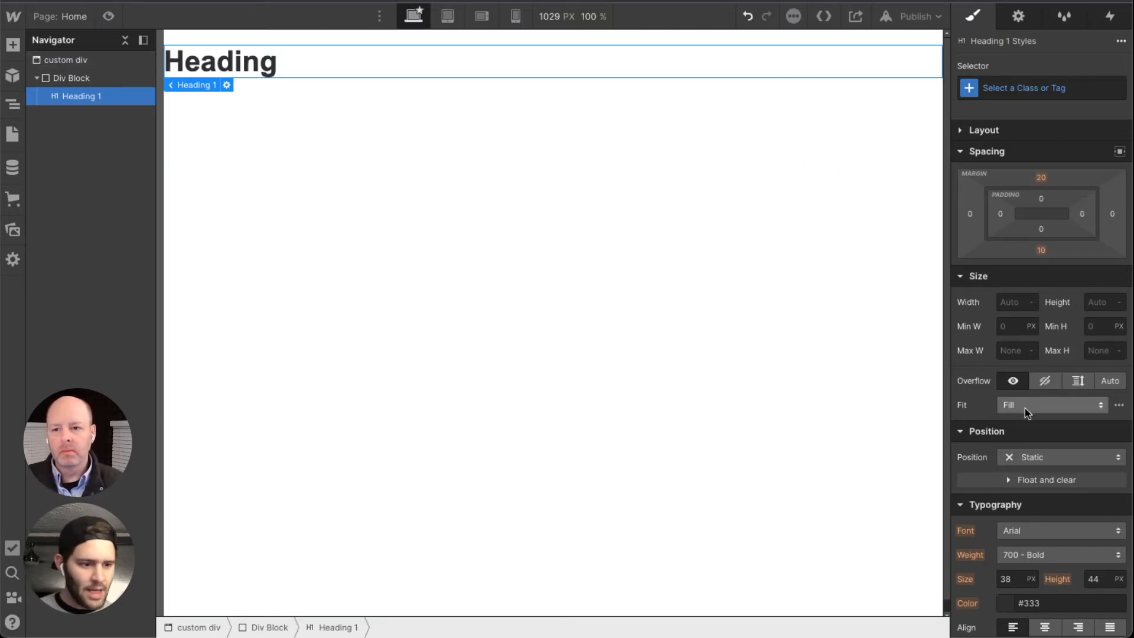
click(998, 130)
click(1045, 175)
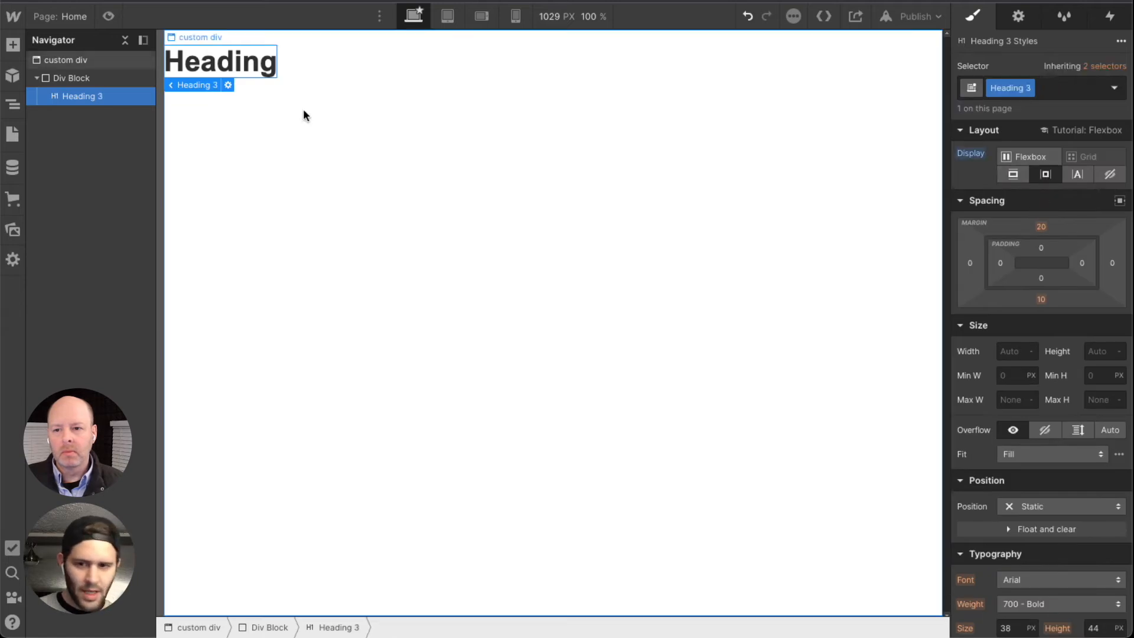
Push the heading to the middle of the page by giving its div block a left padding of about 421 px
click(421, 58)
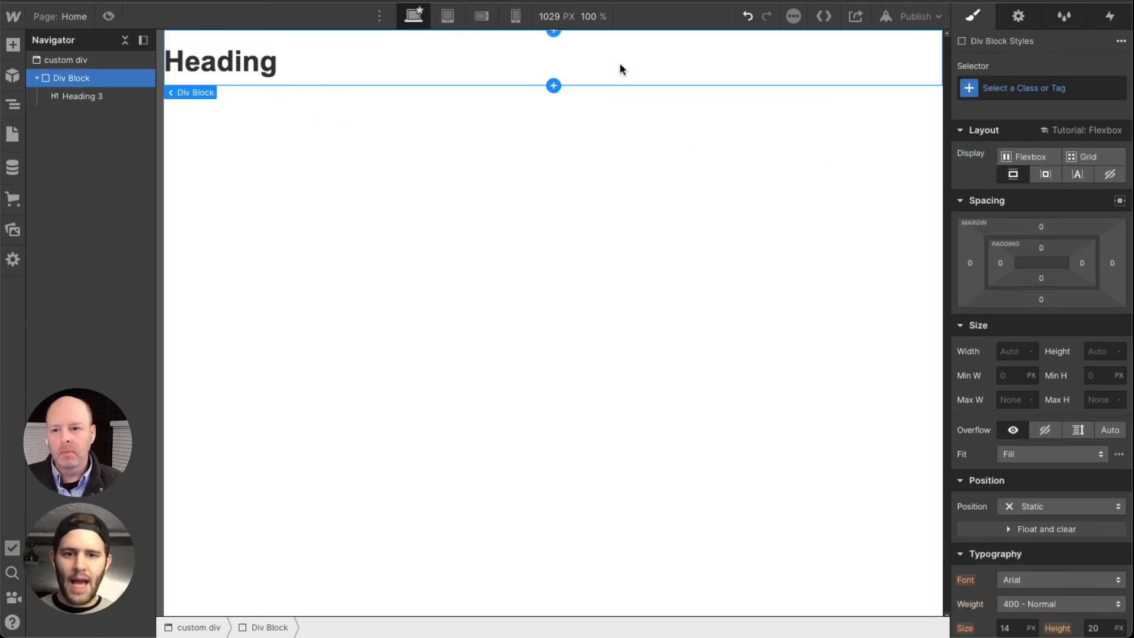
drag(1012, 261, 1087, 263)
drag(1001, 263, 1033, 264)
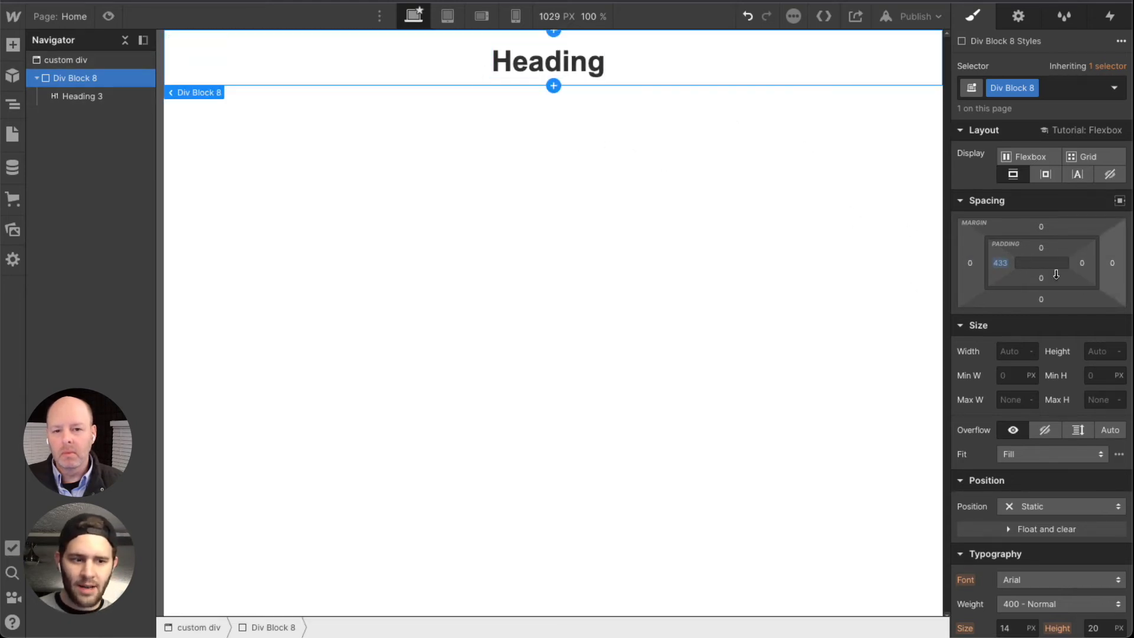
drag(1006, 262, 997, 262)
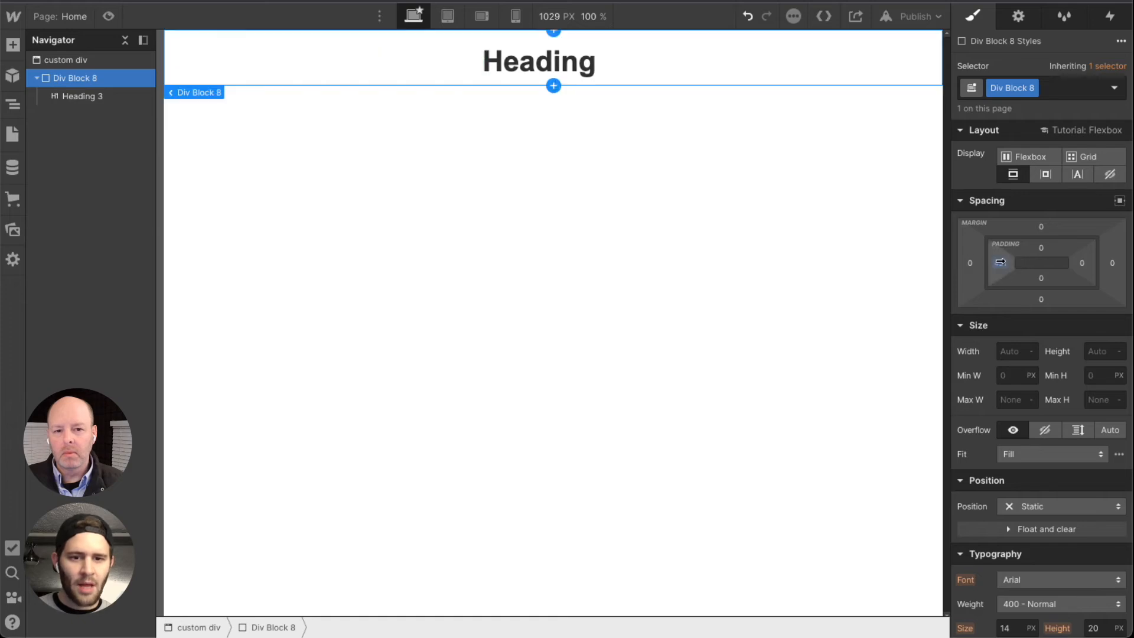
Check the padded heading's position at the tablet breakpoint and return to the desktop view
click(439, 19)
click(413, 18)
click(448, 17)
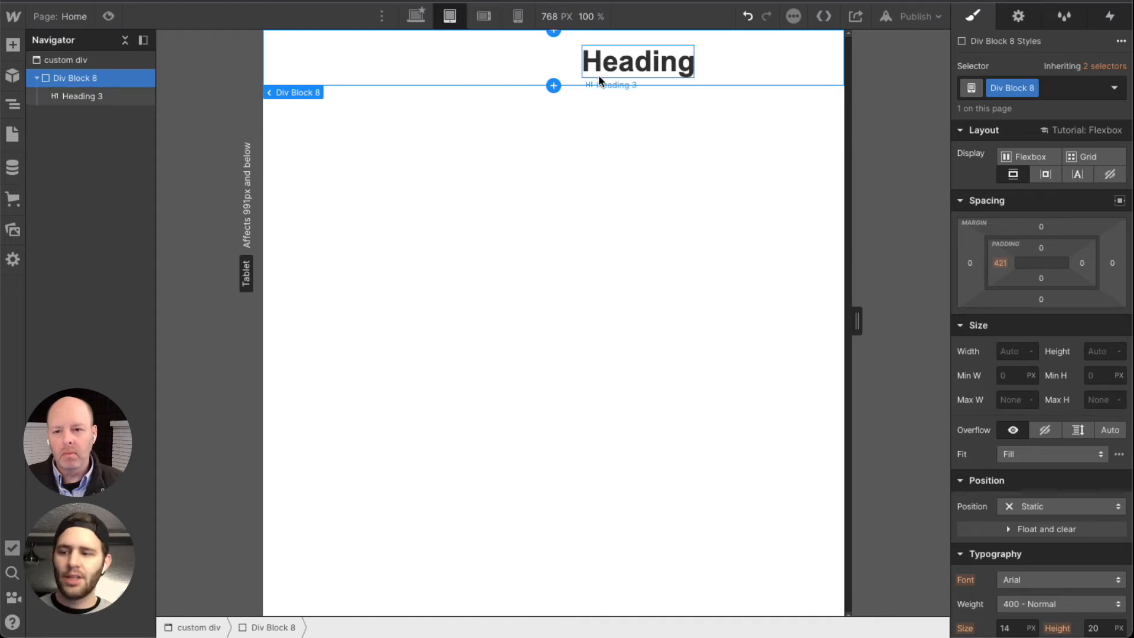
click(418, 14)
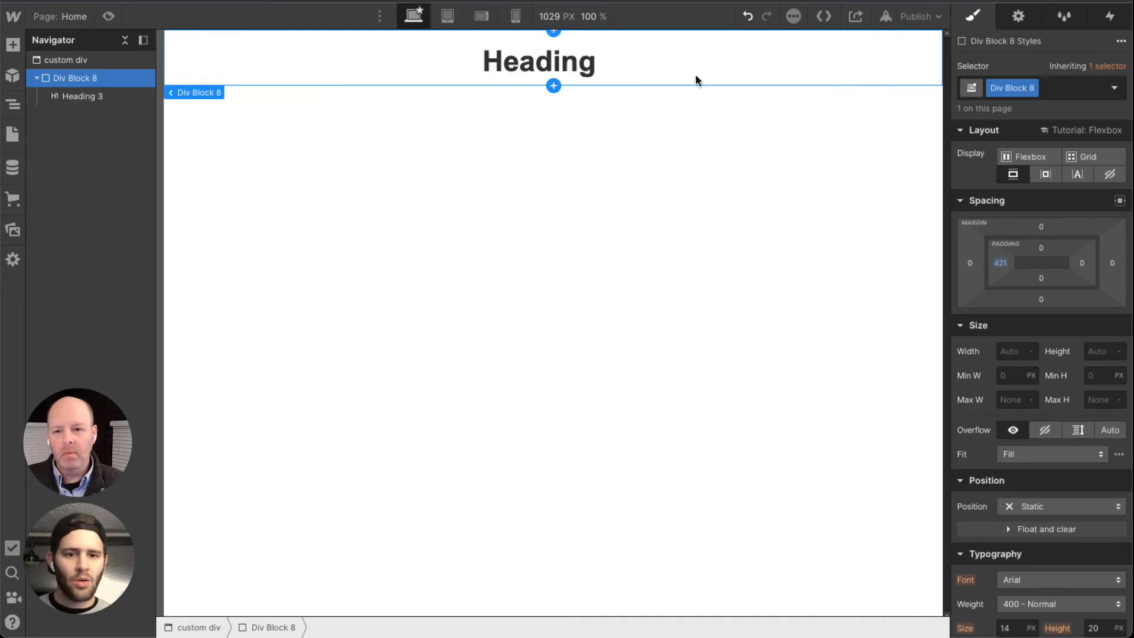
Reset the div block's left padding and center the div block with automatic left and right margins
click(1000, 263)
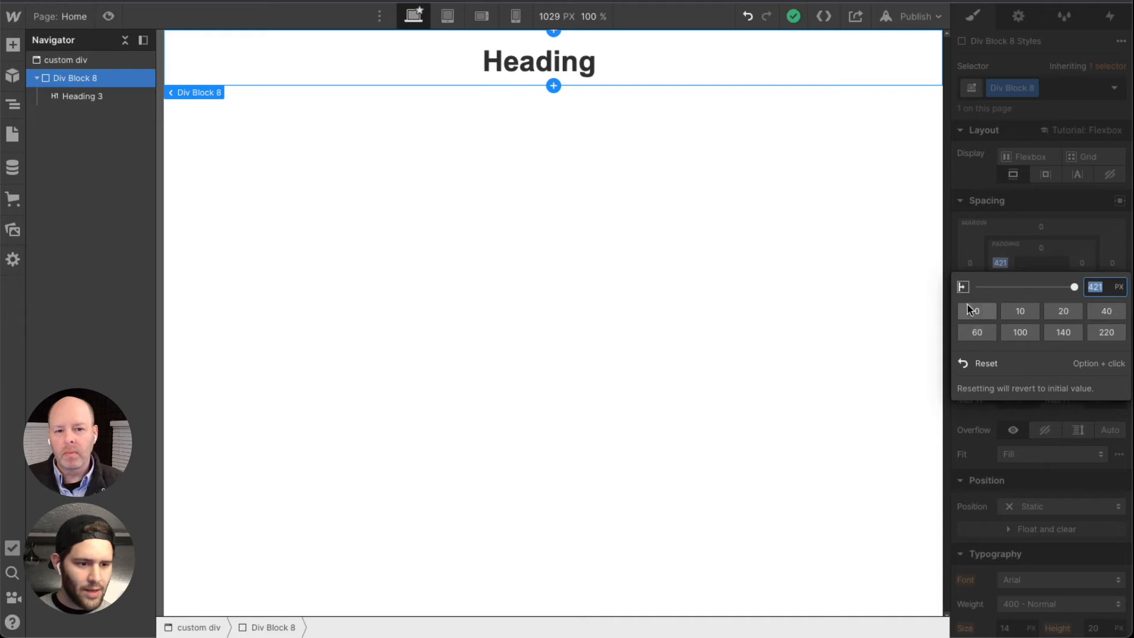
click(980, 363)
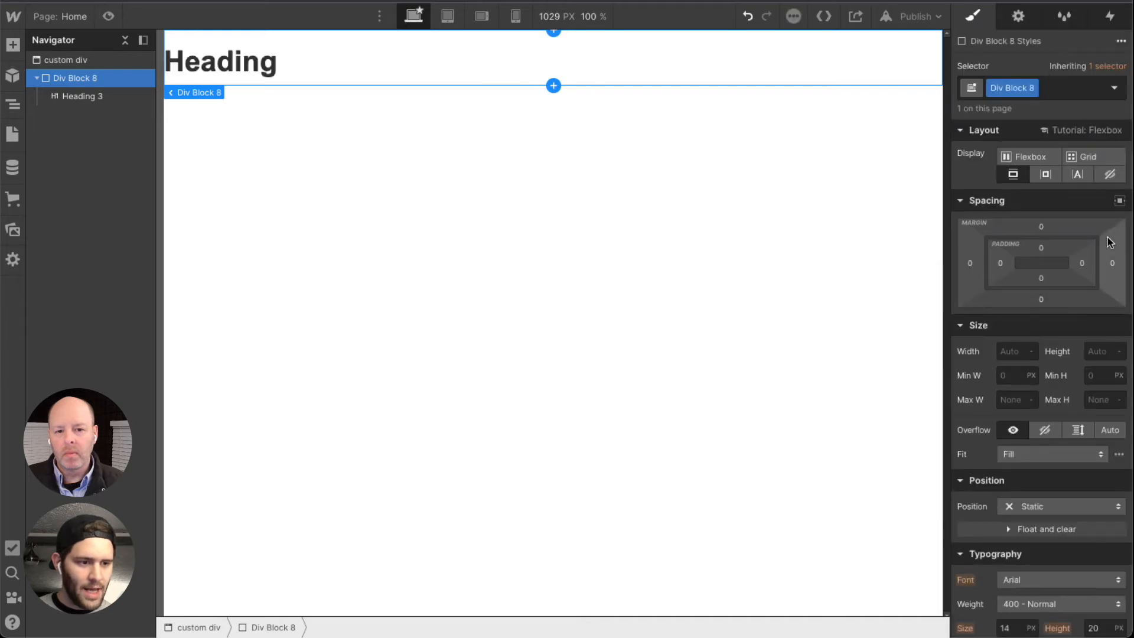
click(1120, 202)
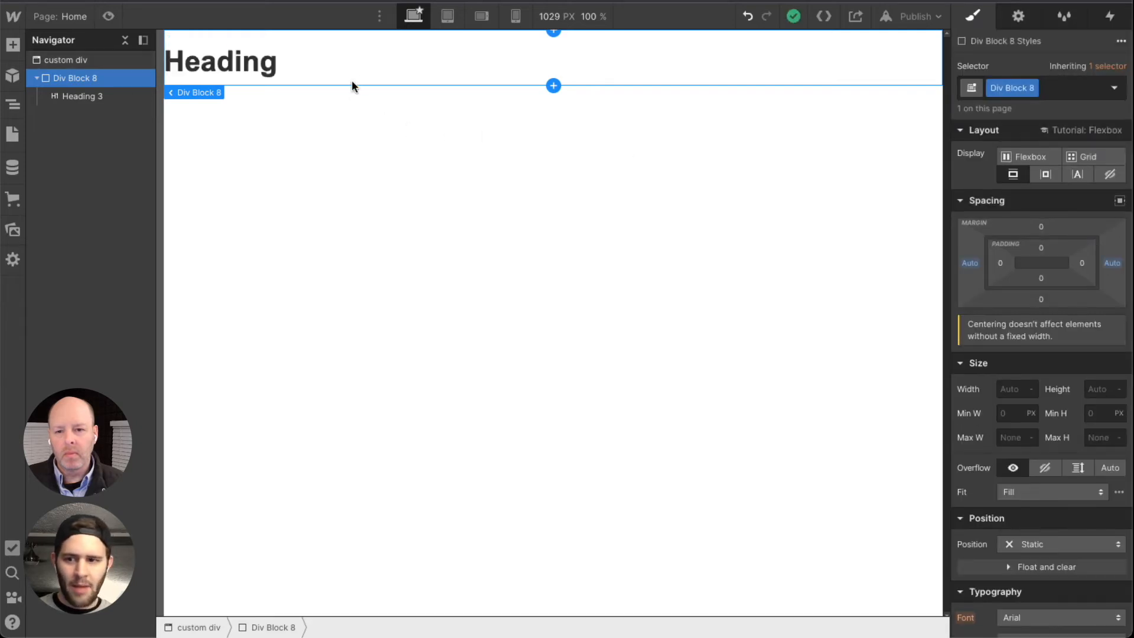
Set the heading's left and right margins to Auto and reselect its parent div block
click(274, 59)
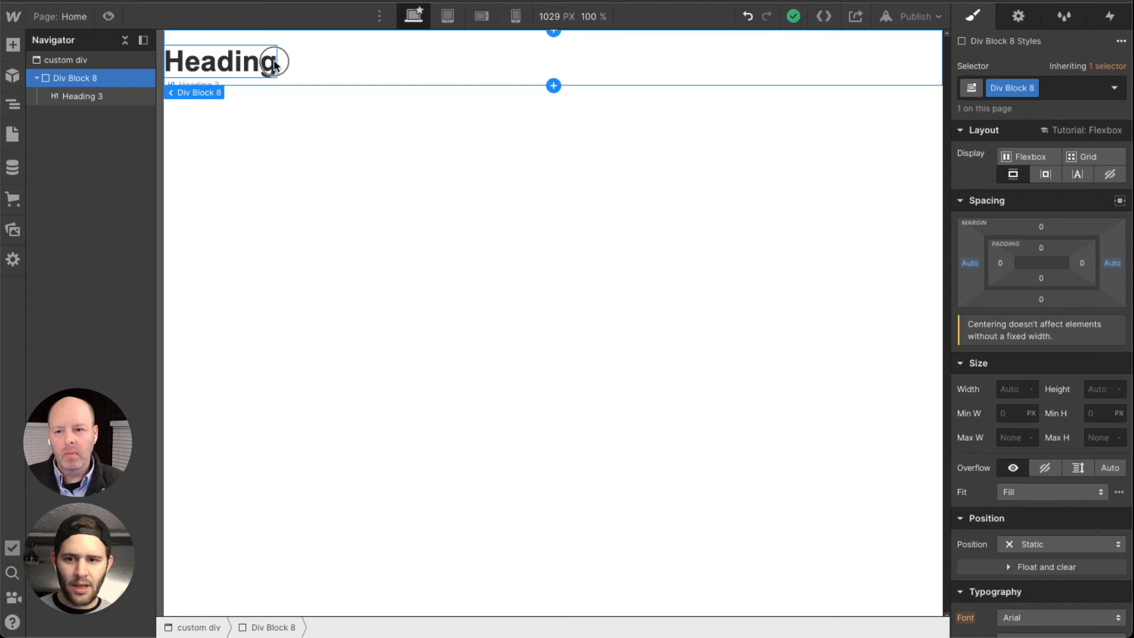
click(1119, 201)
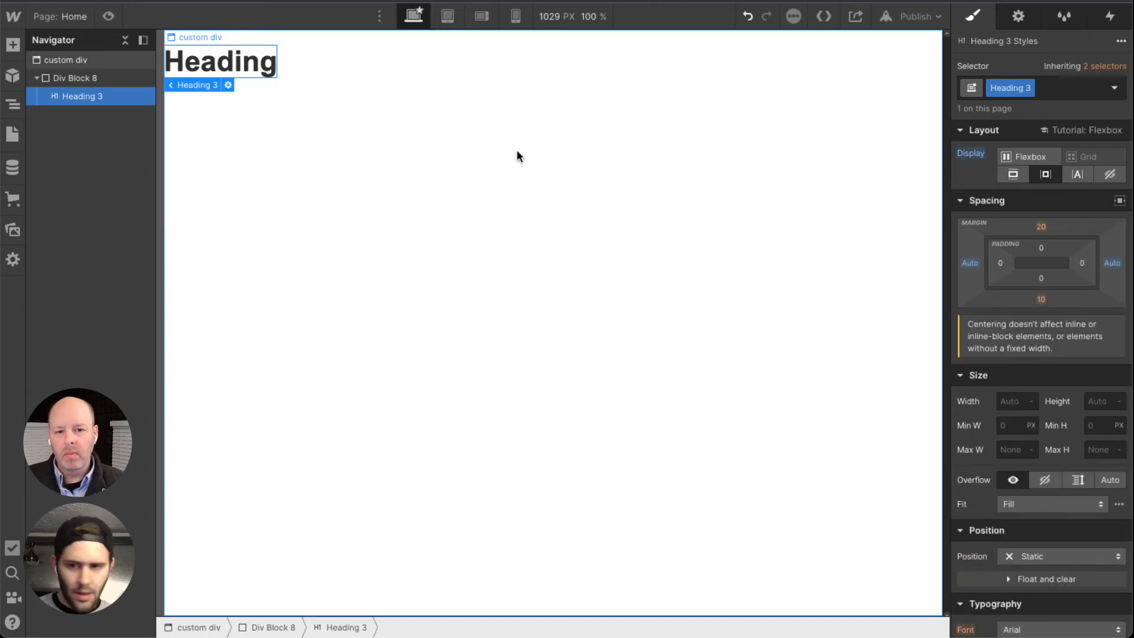
click(456, 75)
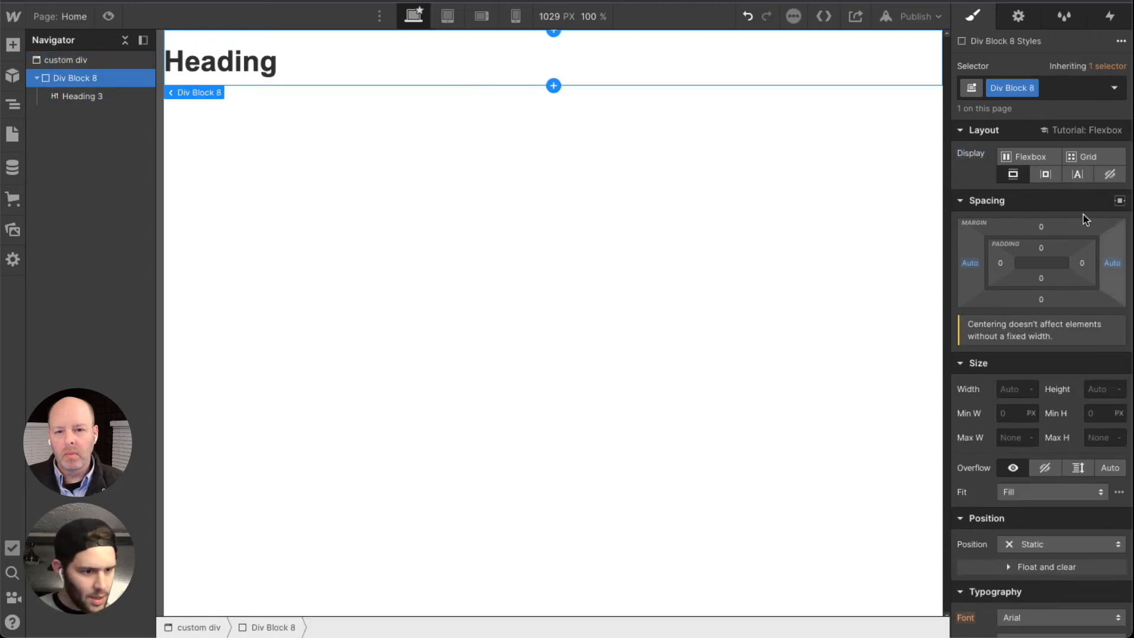
Set the heading's display to block and select its parent div block
click(275, 70)
click(1012, 175)
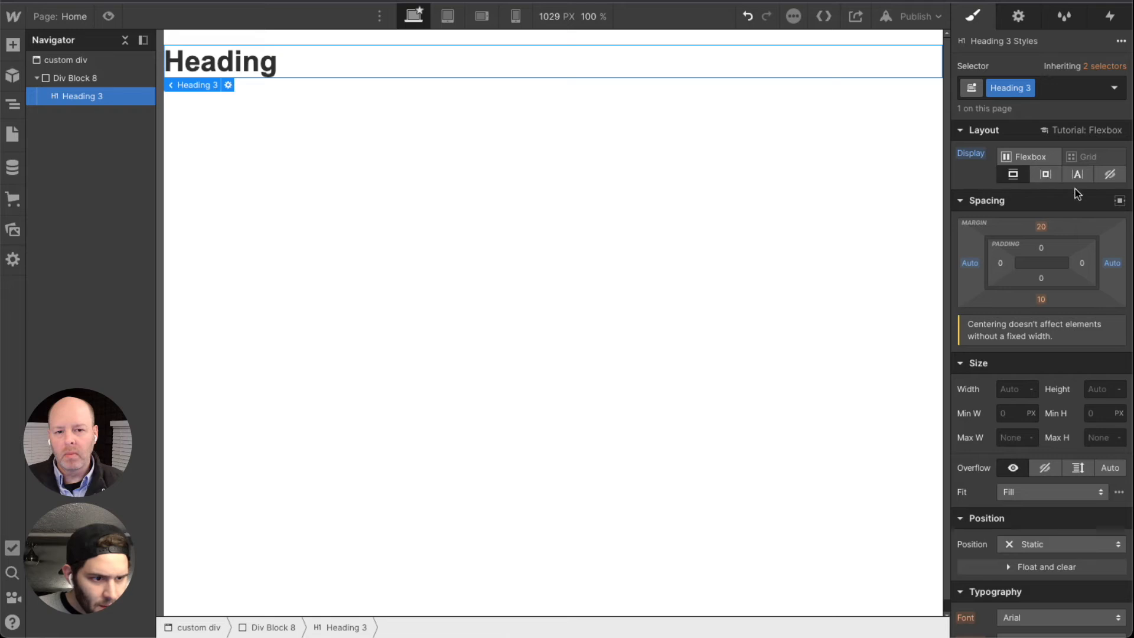
click(89, 79)
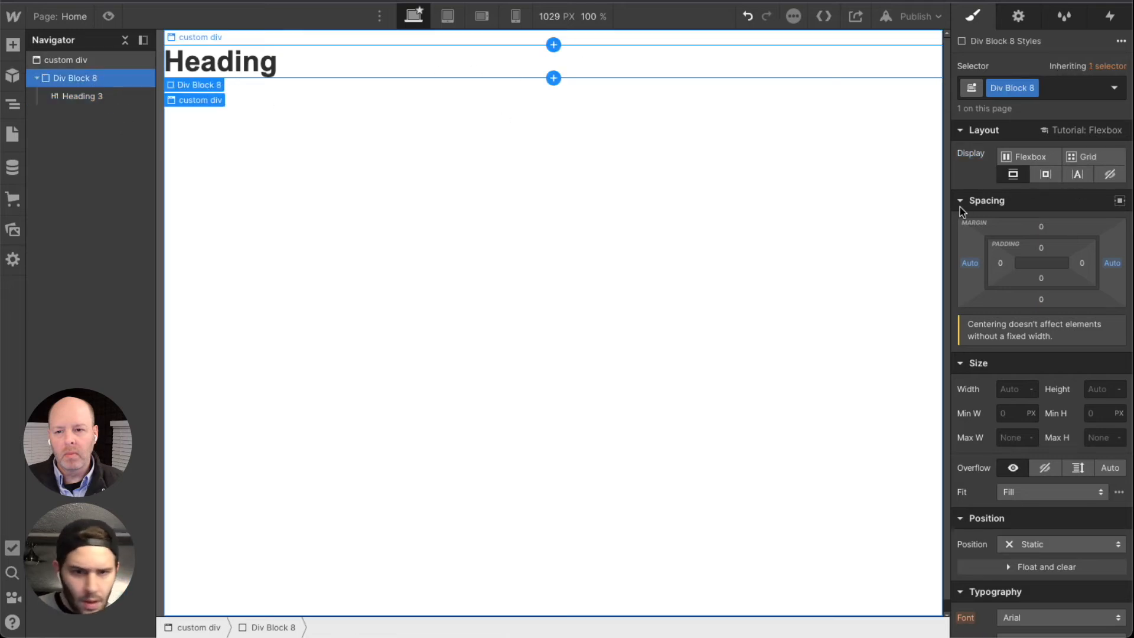
Set the parent div block's left padding to 0 and its width to 1000 px
mouse_move(1011, 267)
mouse_down()
mouse_move(1022, 264)
mouse_move(998, 268)
mouse_up()
click(982, 268)
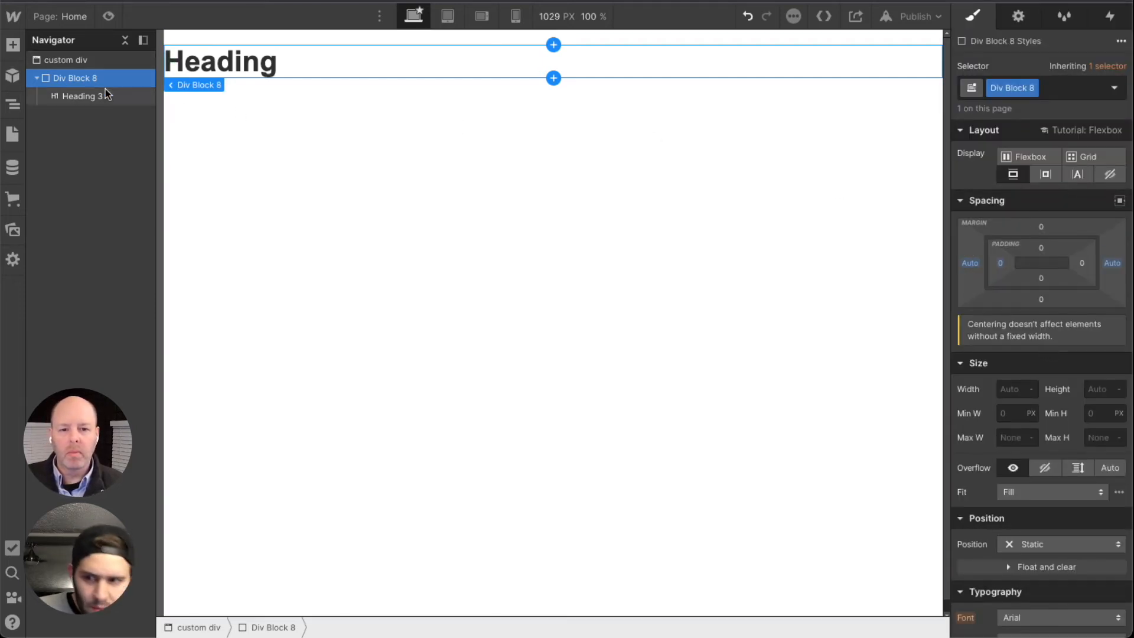
click(77, 60)
click(86, 78)
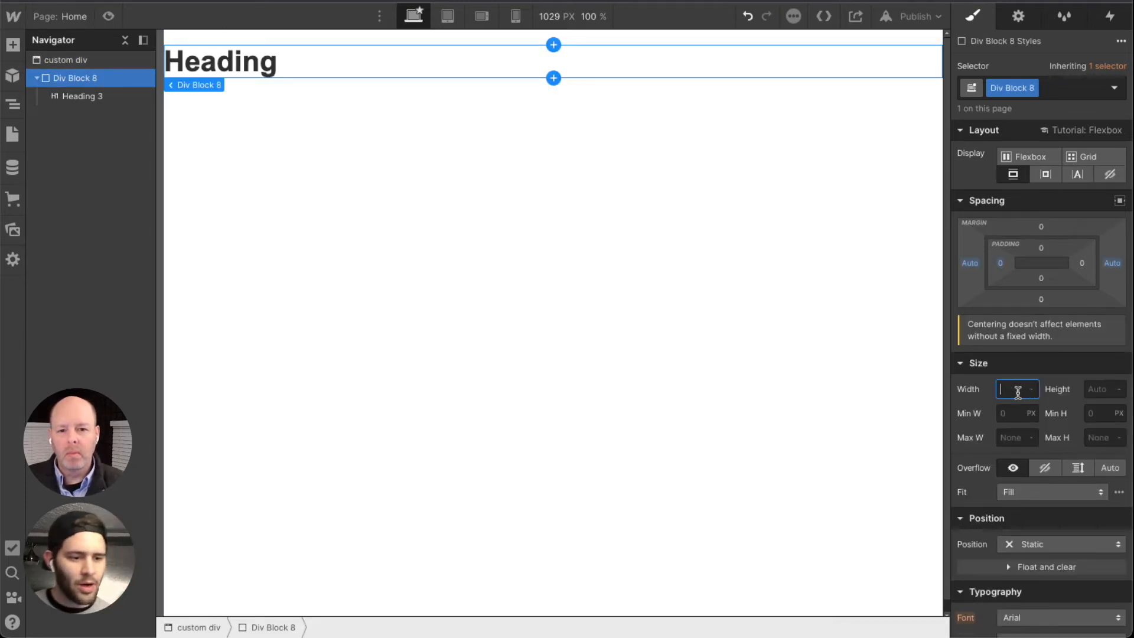
key(Return)
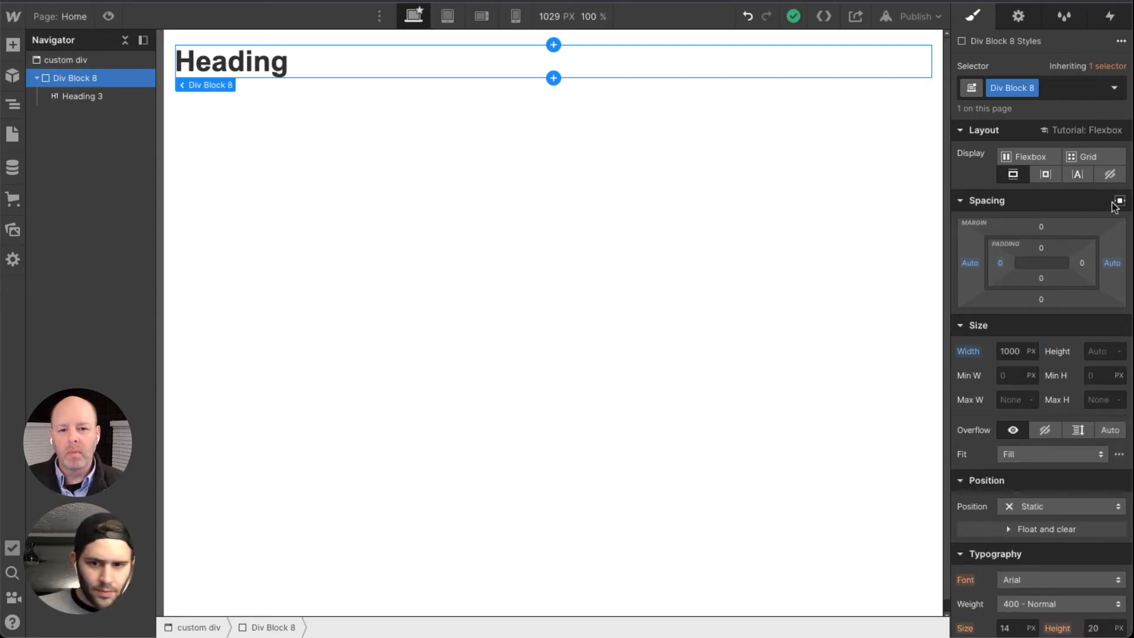
Set the heading's width to 1000 px and reselect its parent div block
click(93, 96)
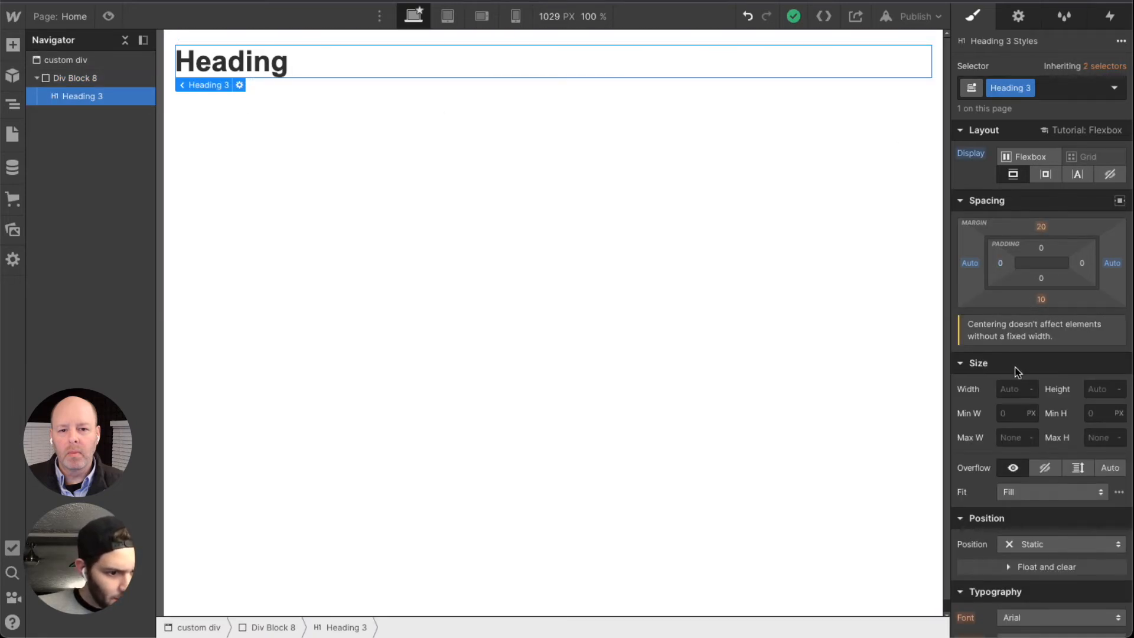
click(1014, 387)
text(1000)
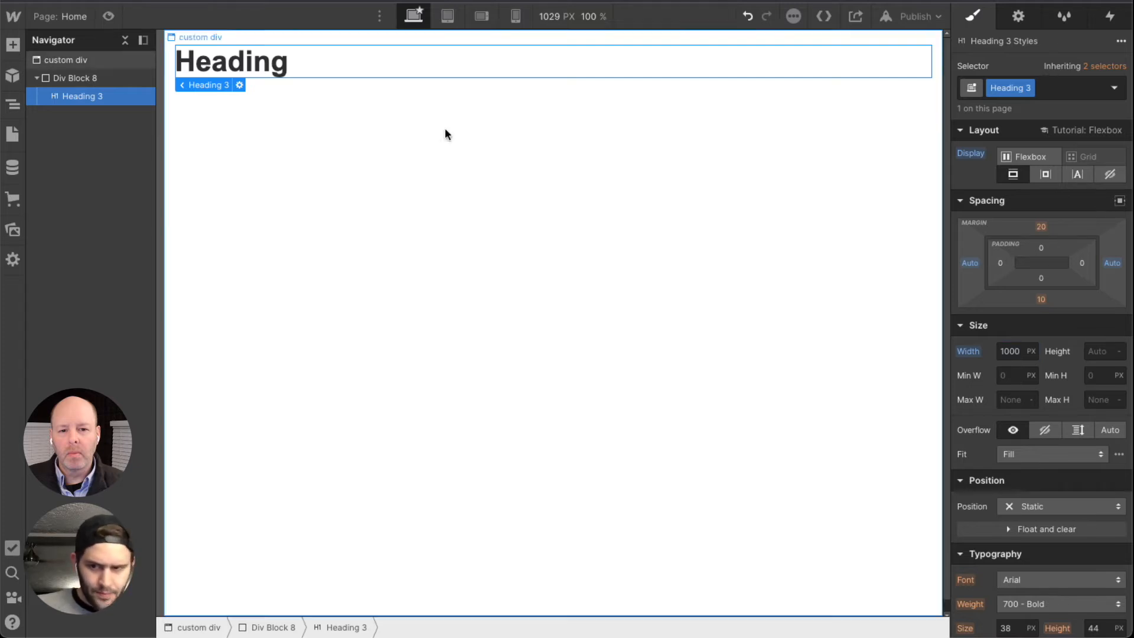
click(83, 78)
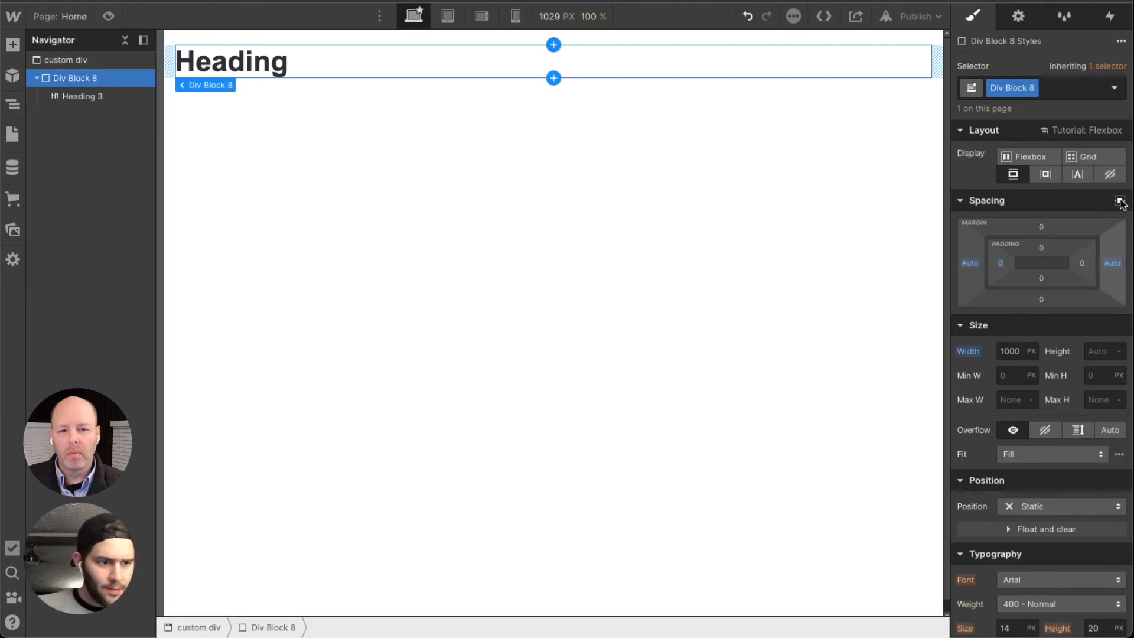
right_click(998, 268)
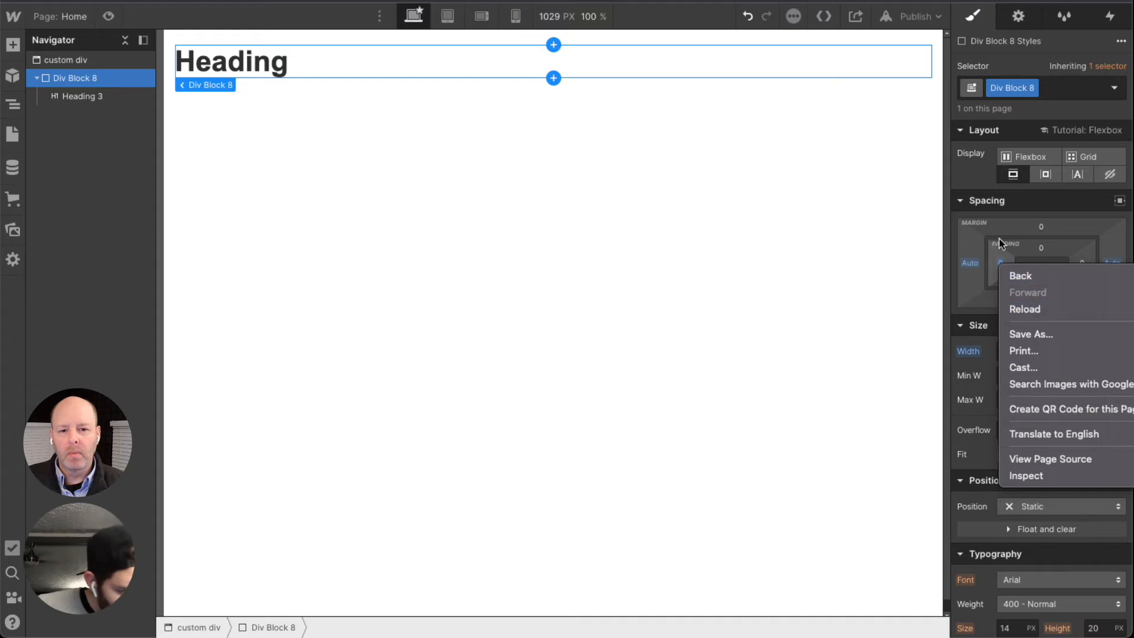
click(1000, 241)
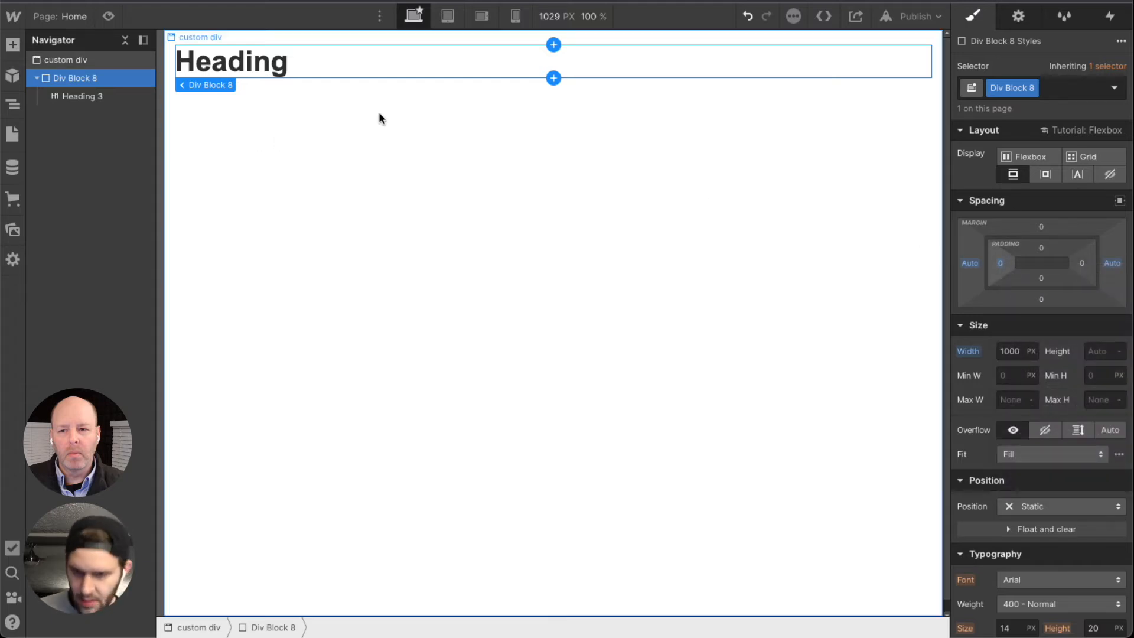
Delete the heading and its parent div block from the page
click(371, 41)
click(339, 76)
key(Delete)
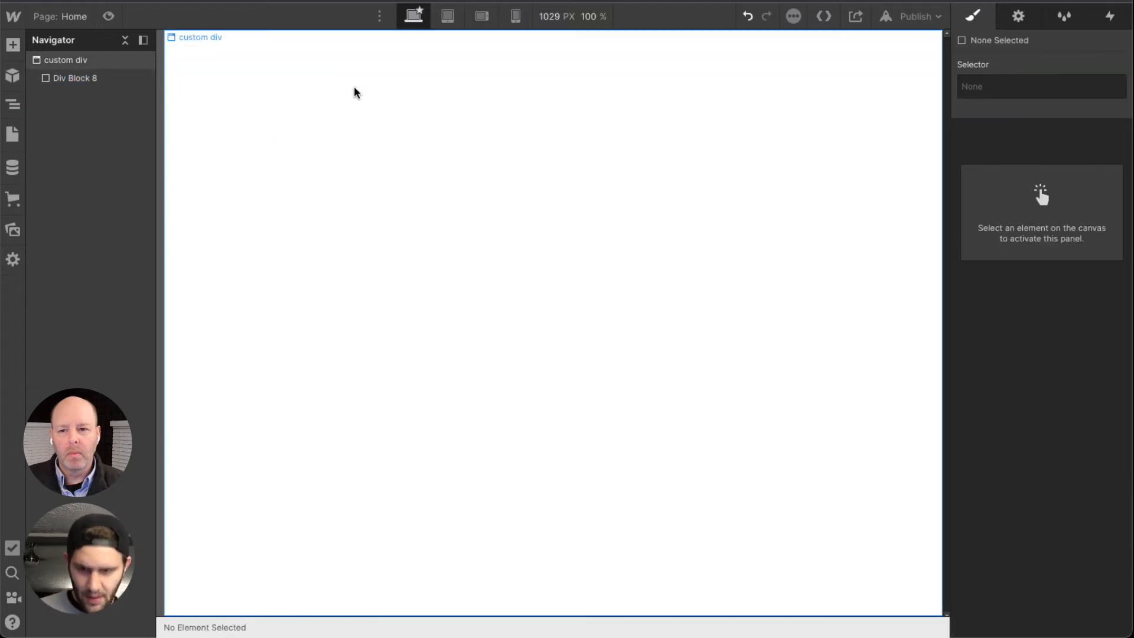
click(101, 80)
key(Delete)
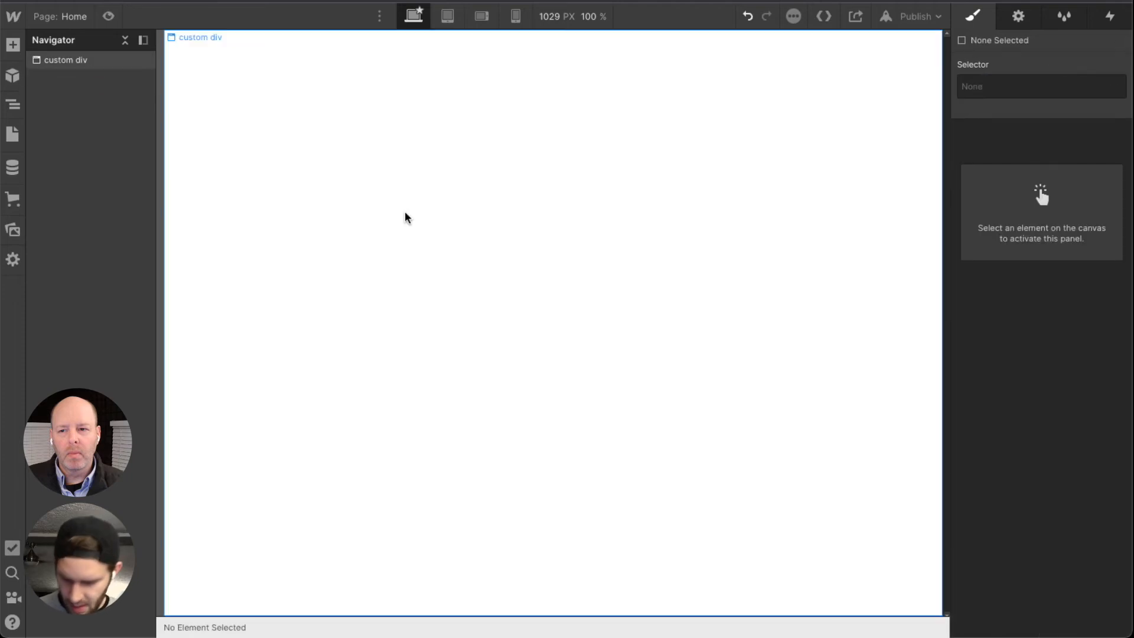
Add a div block with a second div block nested inside, and center the outer one with automatic left and right margins
key(super+e)
text(di)
key(Return)
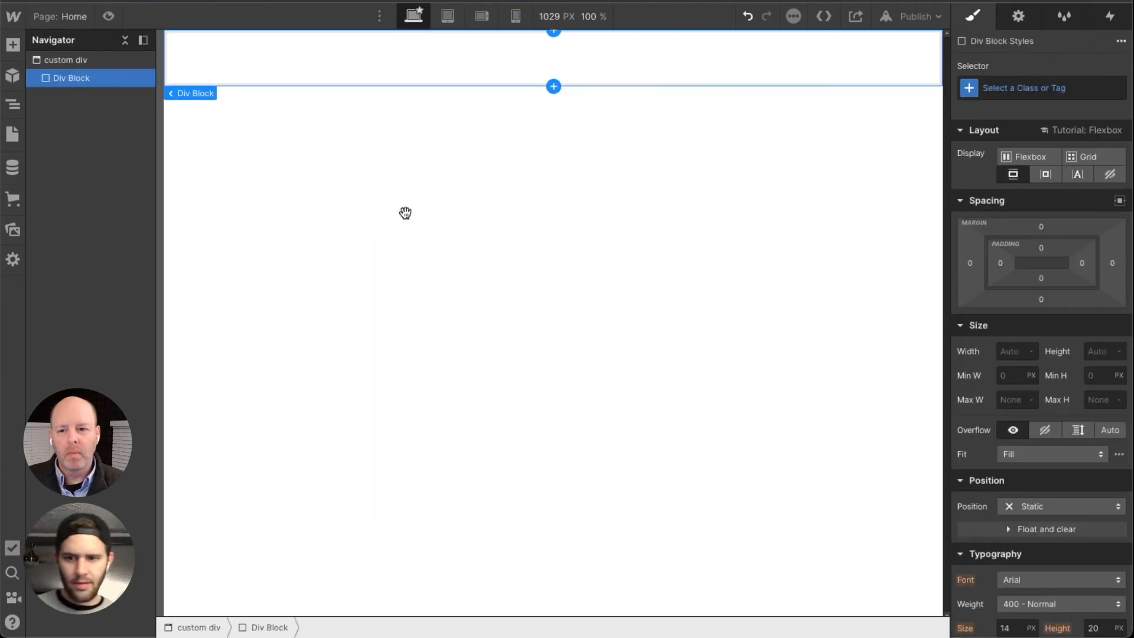
key(super+e)
text(di)
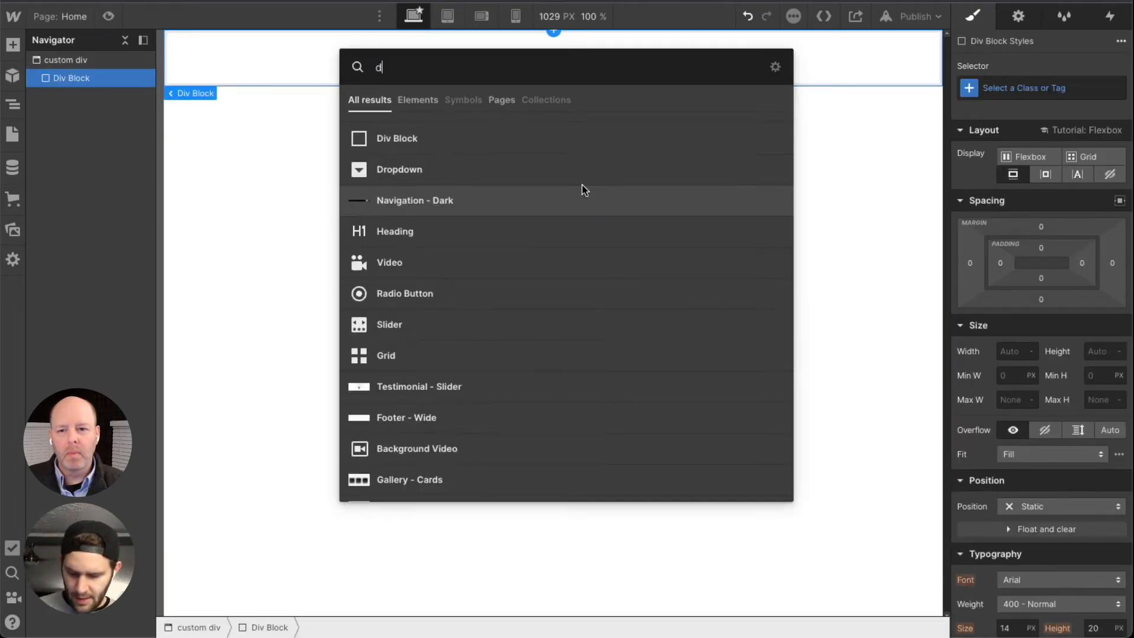
key(Return)
drag(99, 96, 104, 84)
click(100, 77)
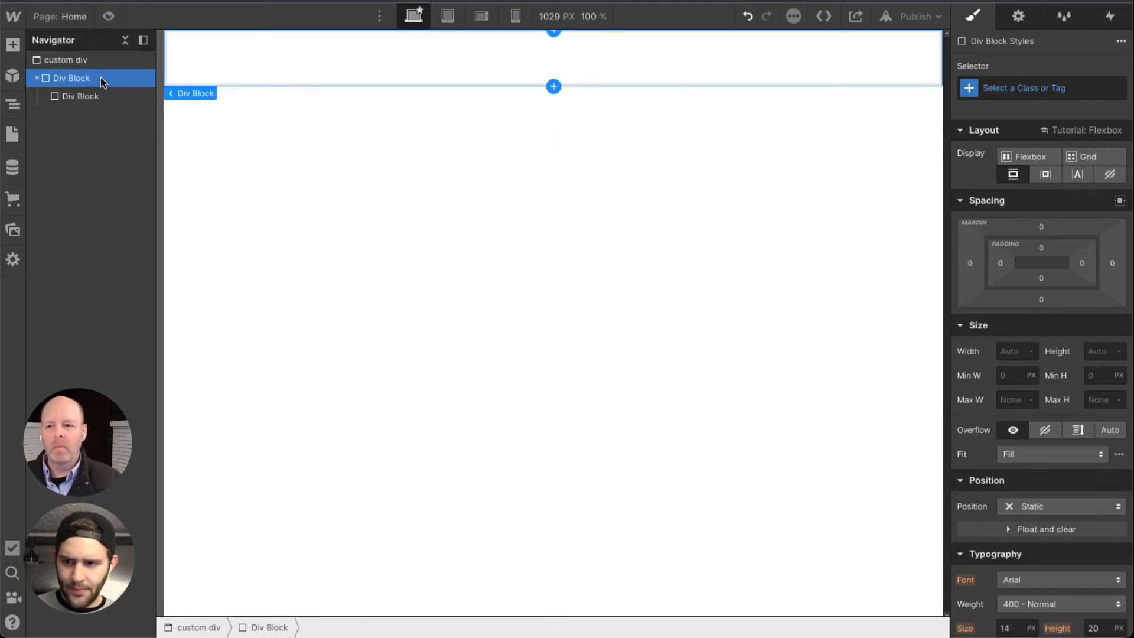
click(1120, 200)
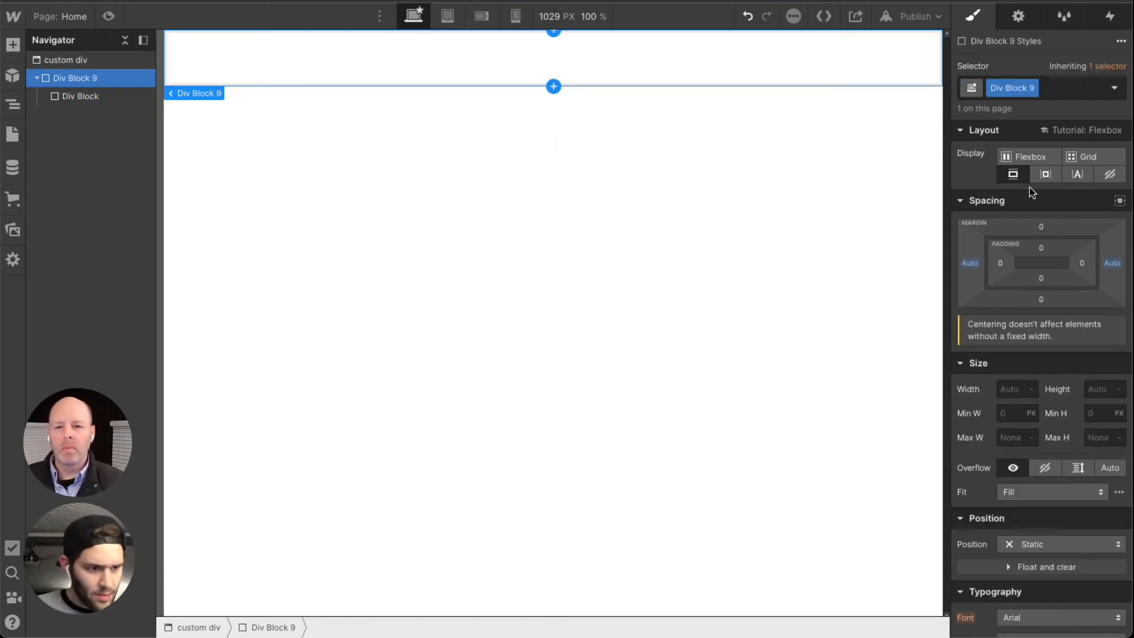
Add an H1 heading inside the inner div block and center that div block with automatic left and right margins
click(67, 97)
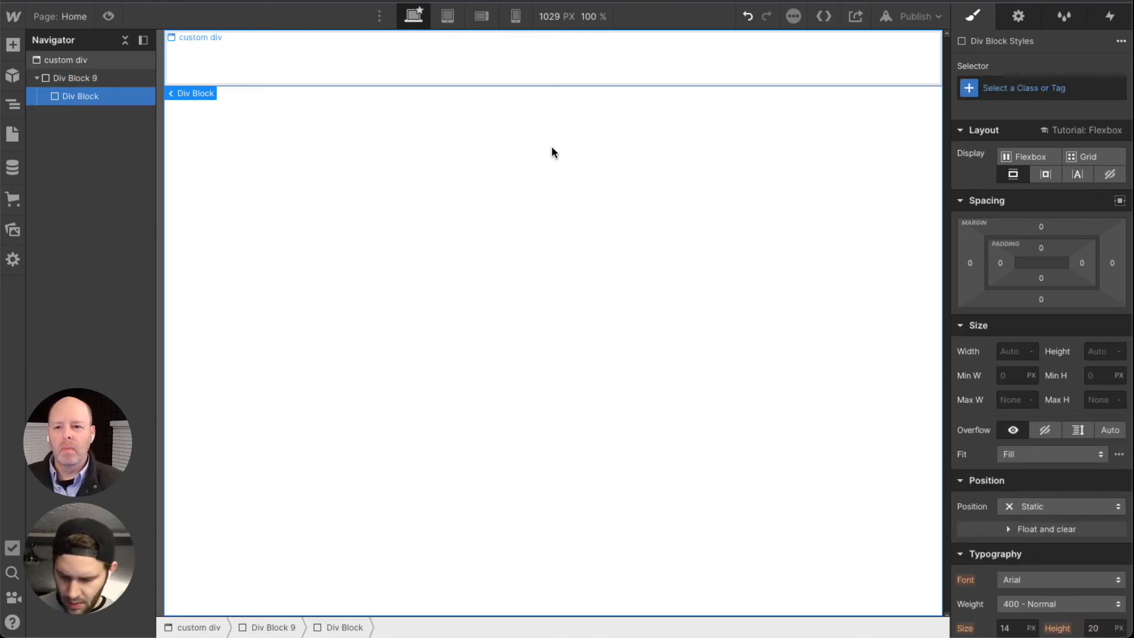
key(super+e)
text(he)
click(552, 147)
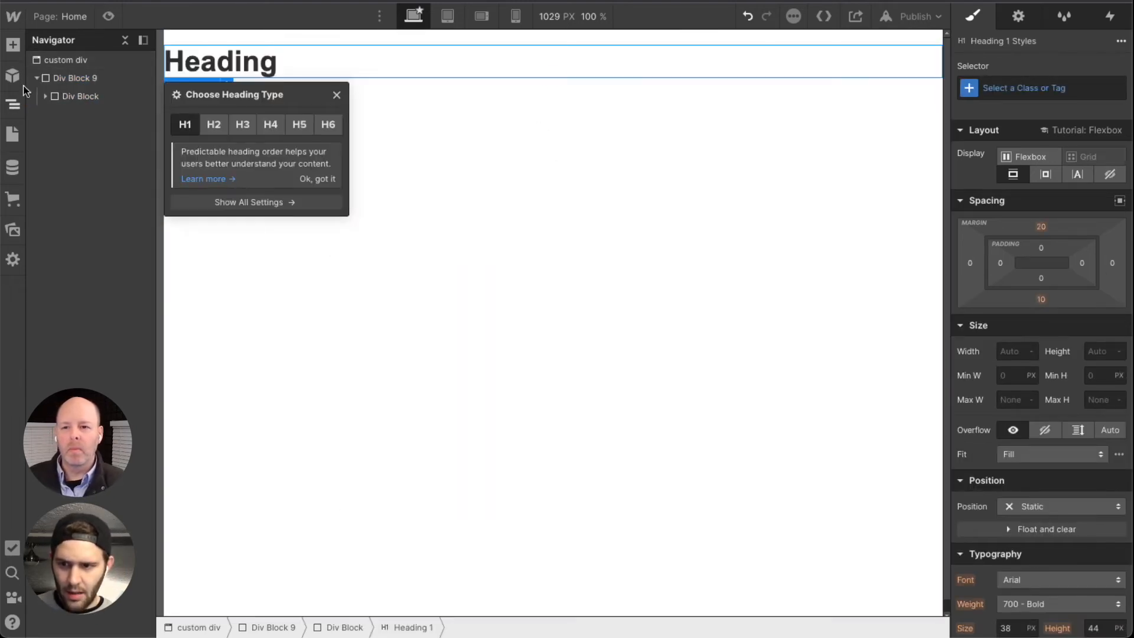
click(552, 77)
click(87, 98)
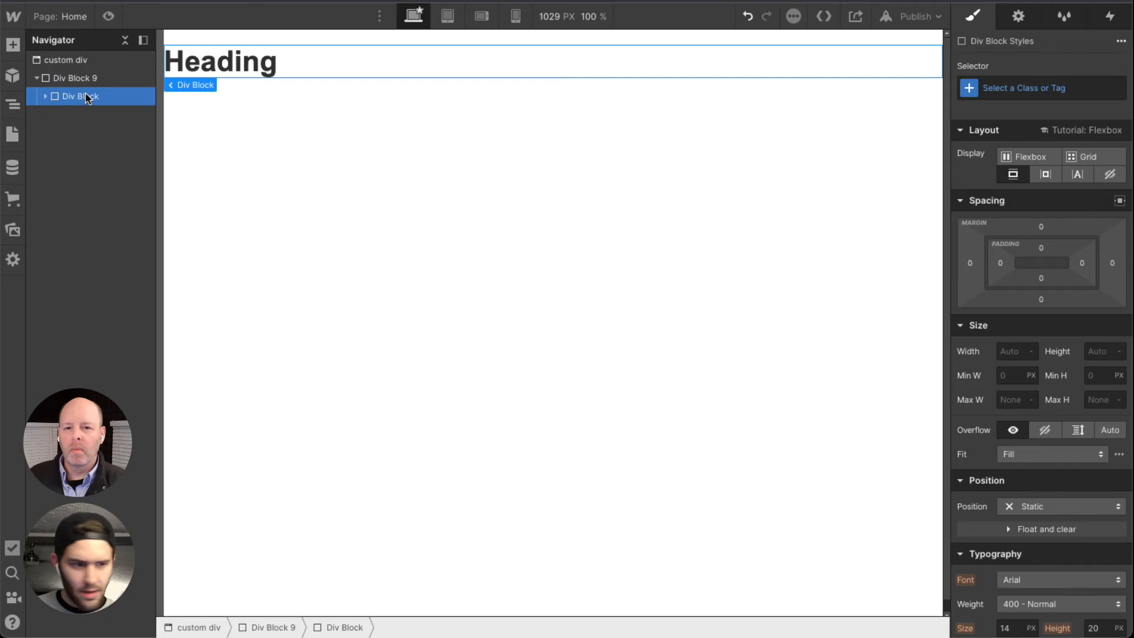
click(1120, 201)
Set the widths of the outer and the inner div block to 500 px
click(83, 78)
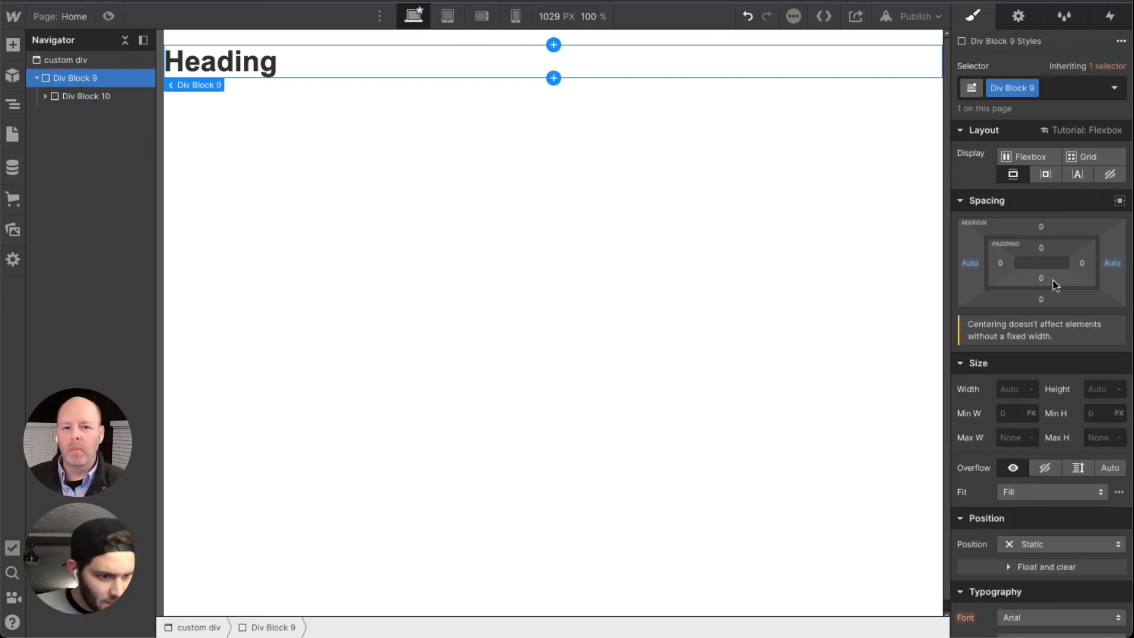
text(0)
key(Return)
click(98, 96)
click(1016, 385)
text(5)
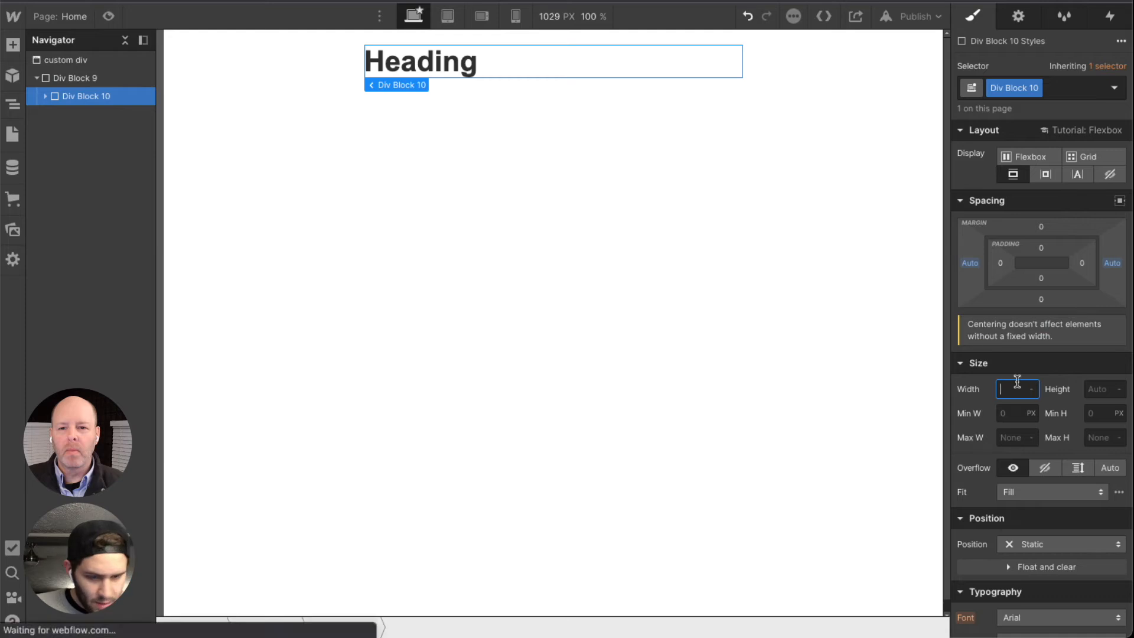
text(00)
key(Return)
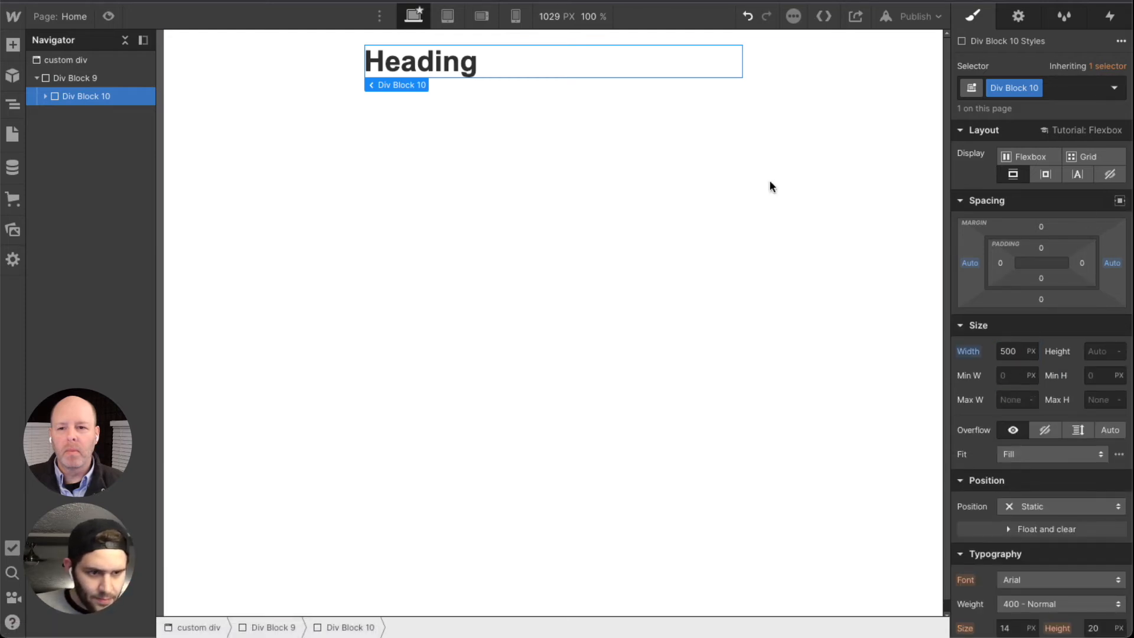
Try an inline display on the nested heading and set its display to block
click(45, 95)
click(109, 116)
click(1045, 175)
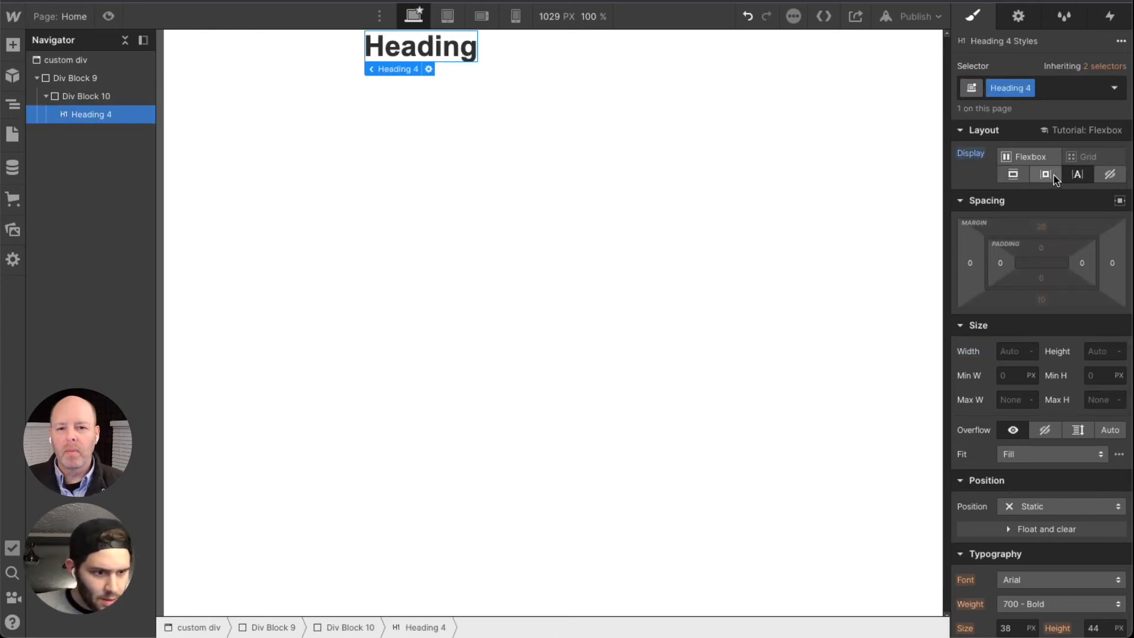
click(1013, 175)
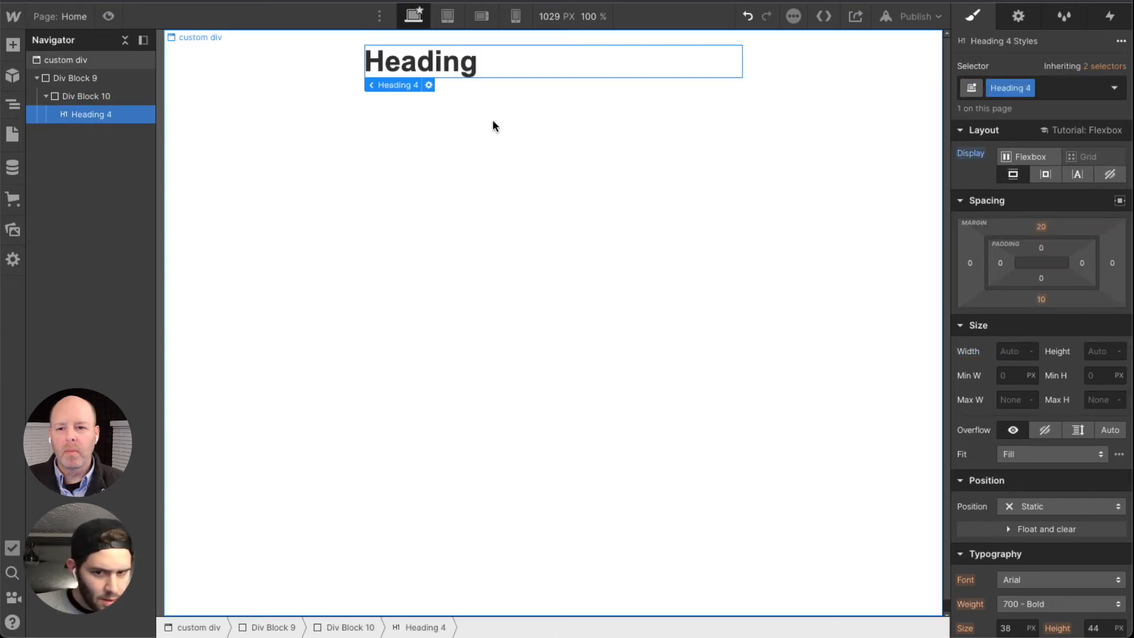
Delete the outer div block together with its nested div block and heading
click(104, 99)
click(100, 79)
click(104, 97)
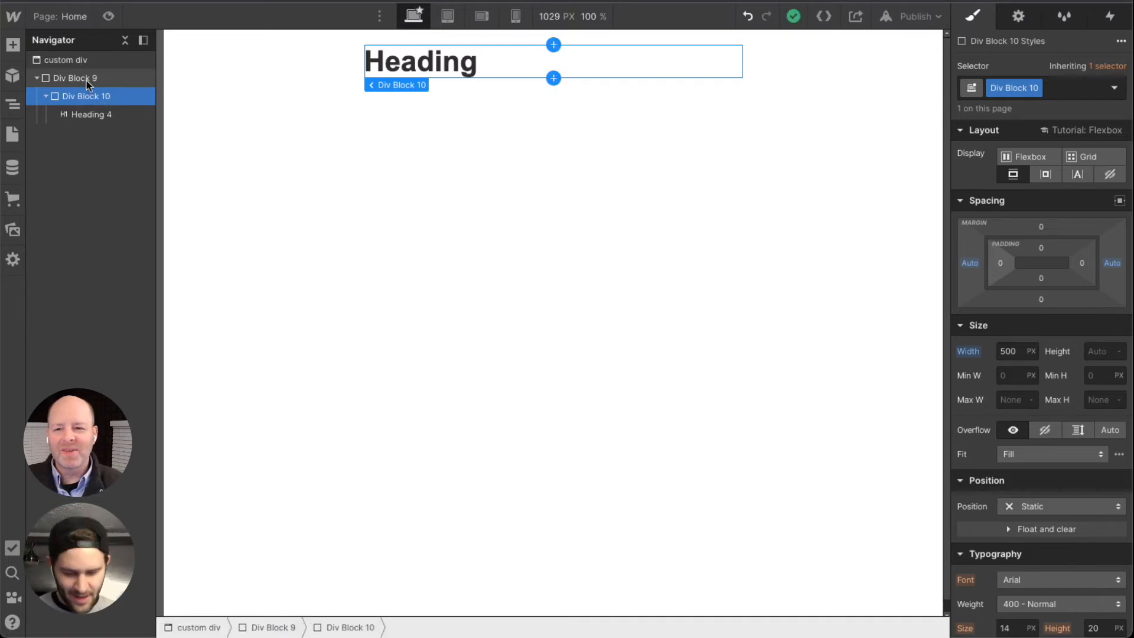
click(86, 80)
key(Delete)
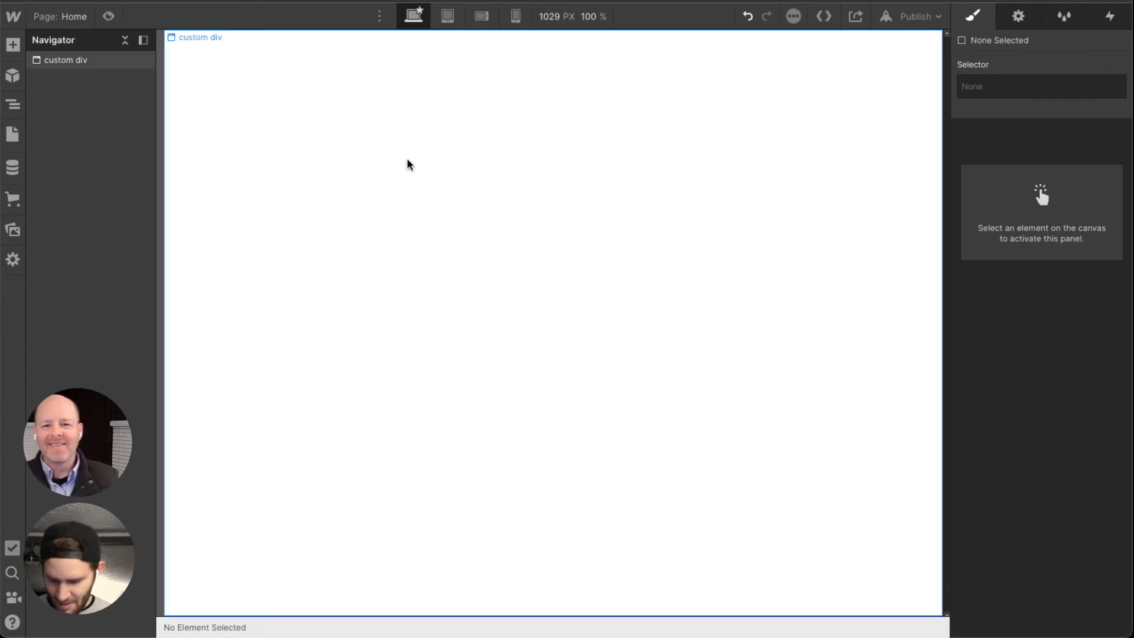
Add a new empty div block to the page body
key(ctrl+e)
text(div)
key(Return)
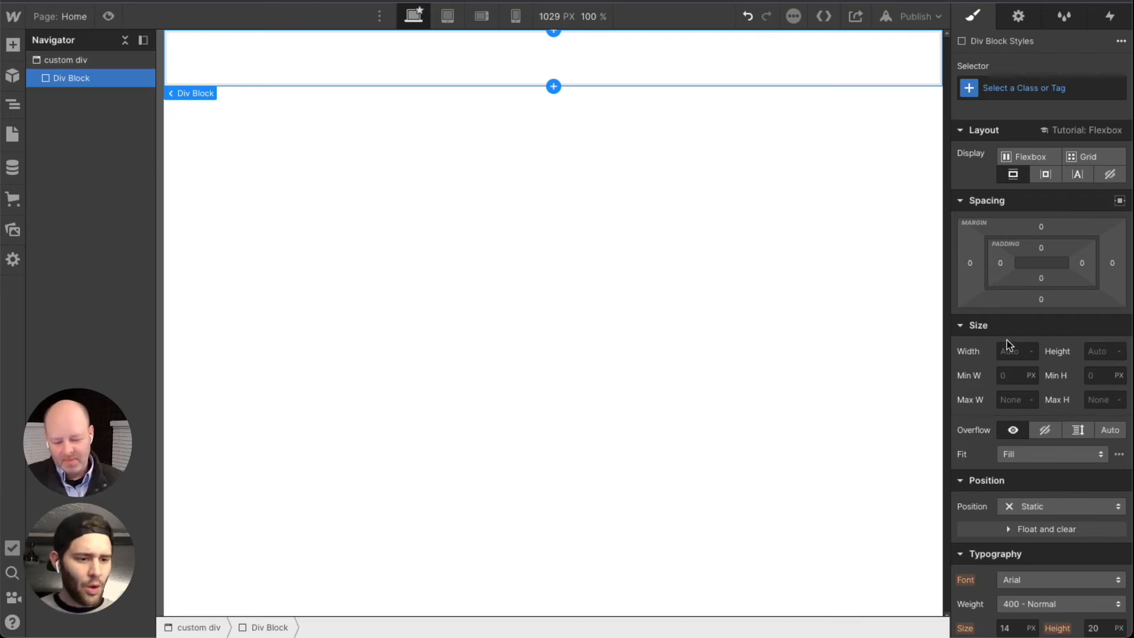
Collapse the Layout and Spacing style sections and set the new div block's width to 500 px
click(983, 200)
click(984, 128)
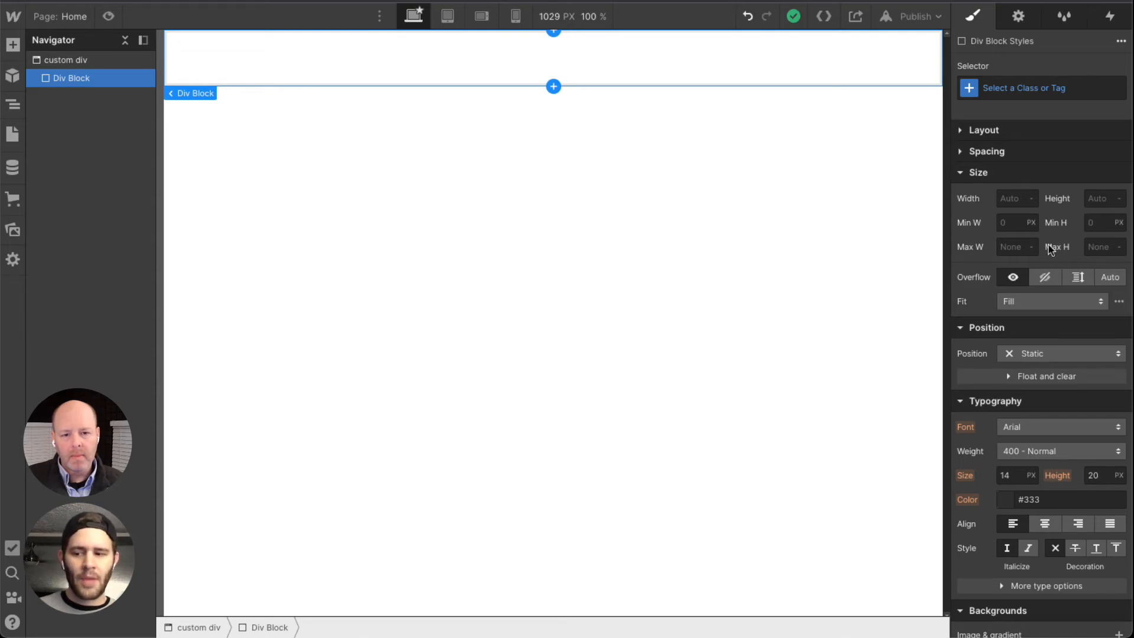
click(1012, 201)
text(500)
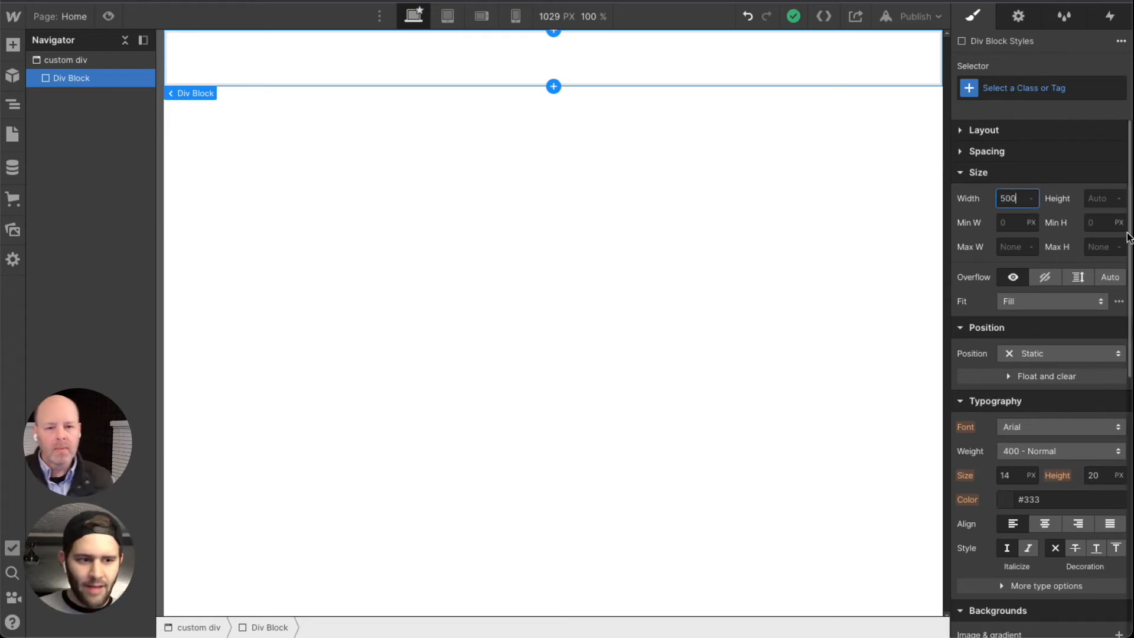
key(Return)
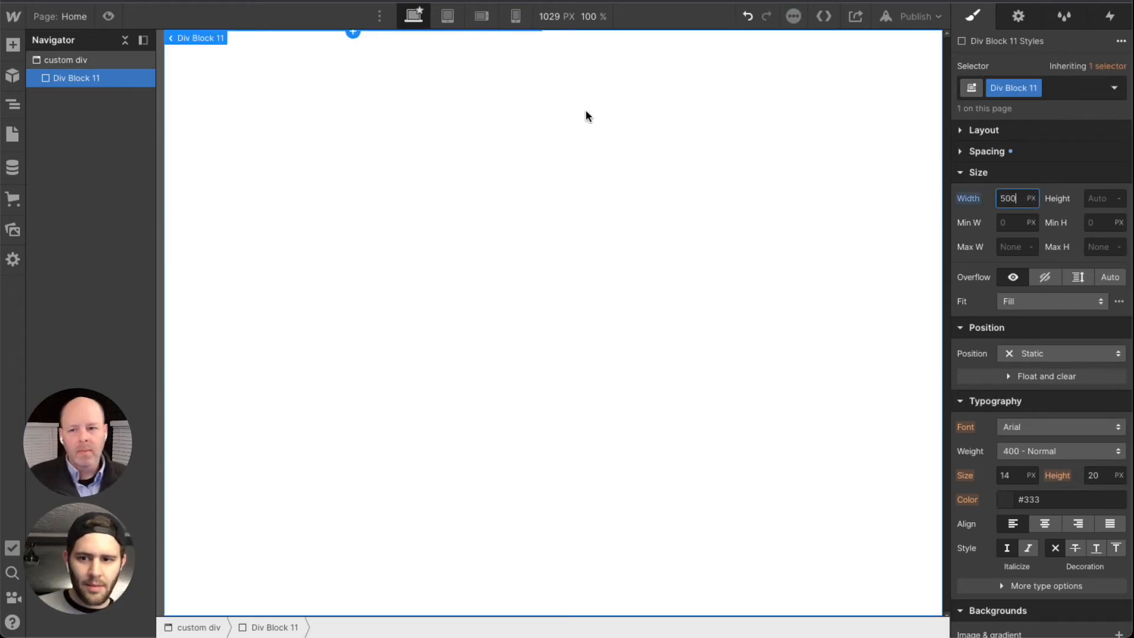
Set the div block's height to 200 px and preview it at the tablet and mobile landscape breakpoints before returning to desktop
click(1108, 199)
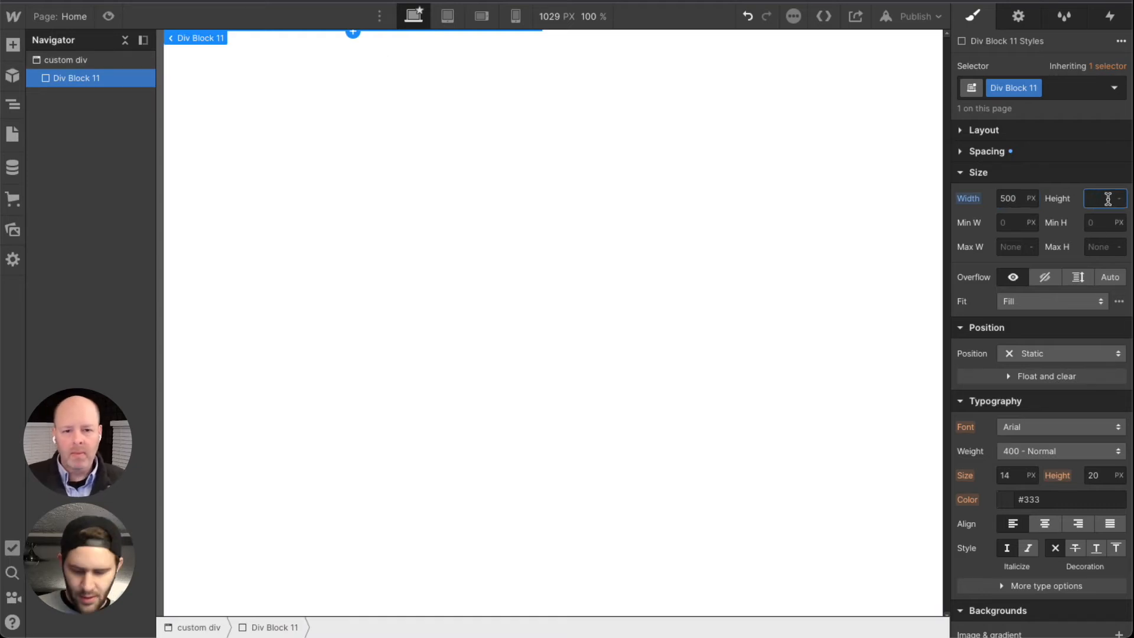
text(200)
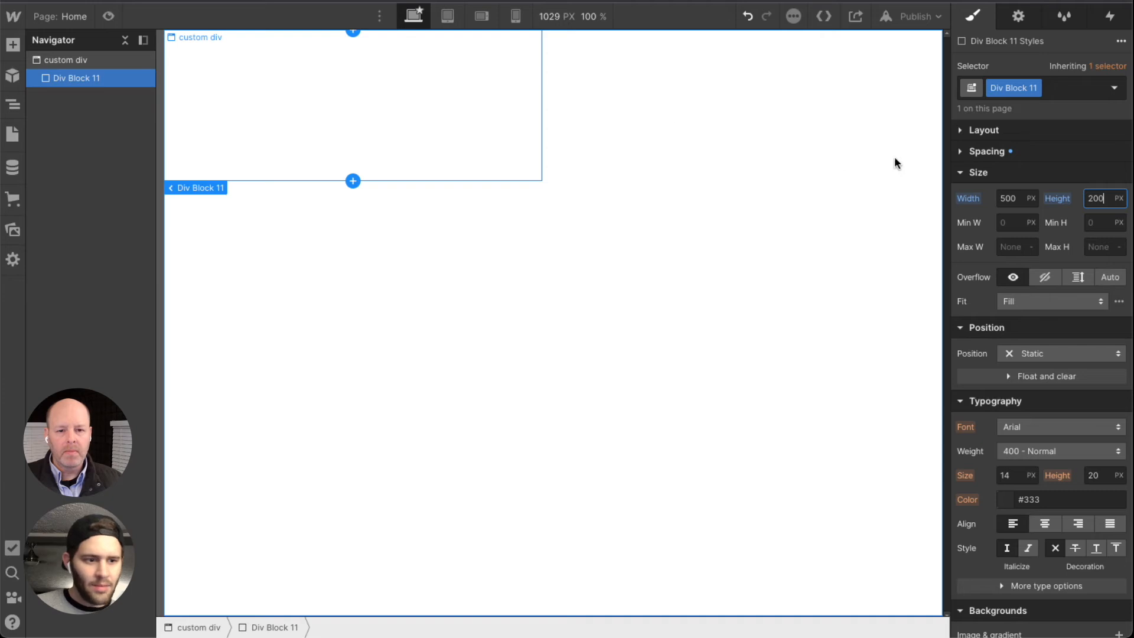
click(448, 16)
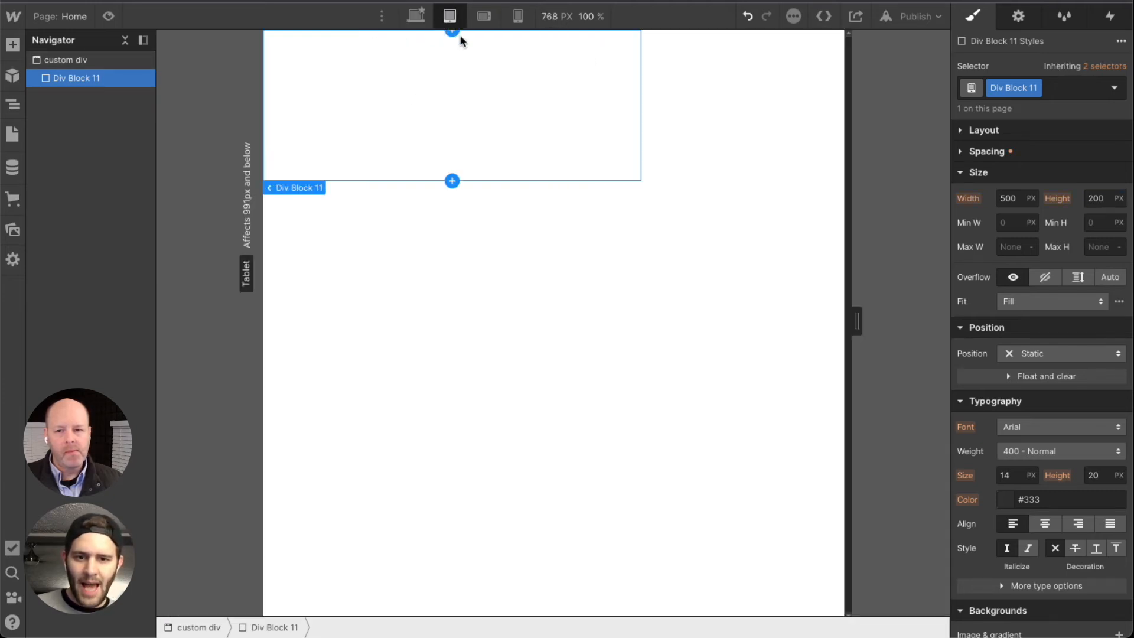
click(484, 16)
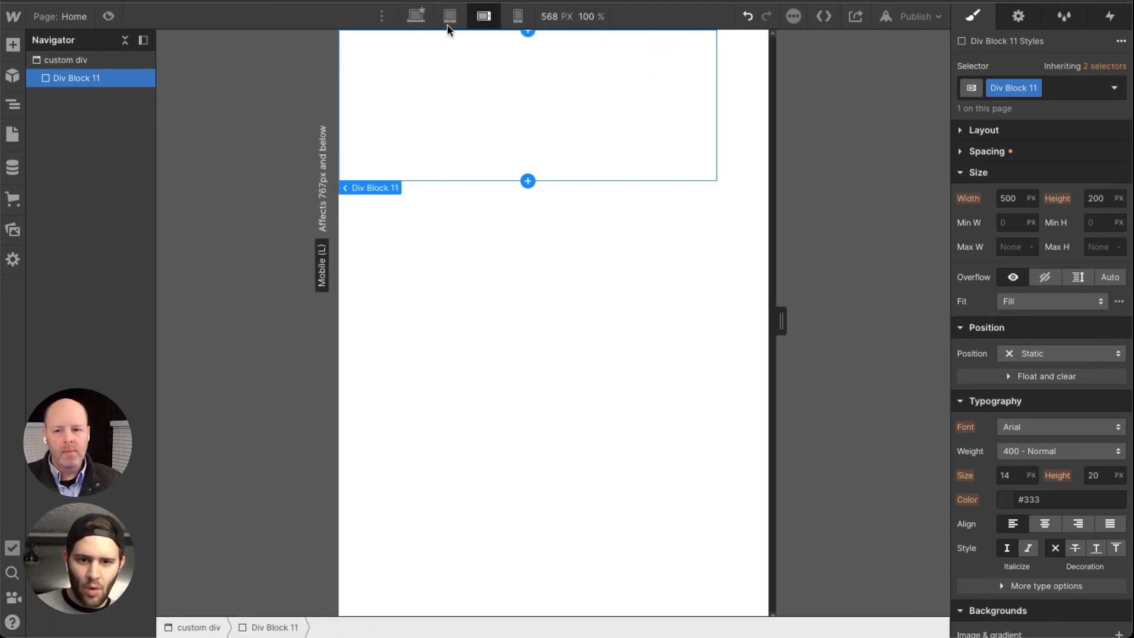
click(416, 16)
Limit the div block's maximum width to 50% at the desktop breakpoint
click(1005, 247)
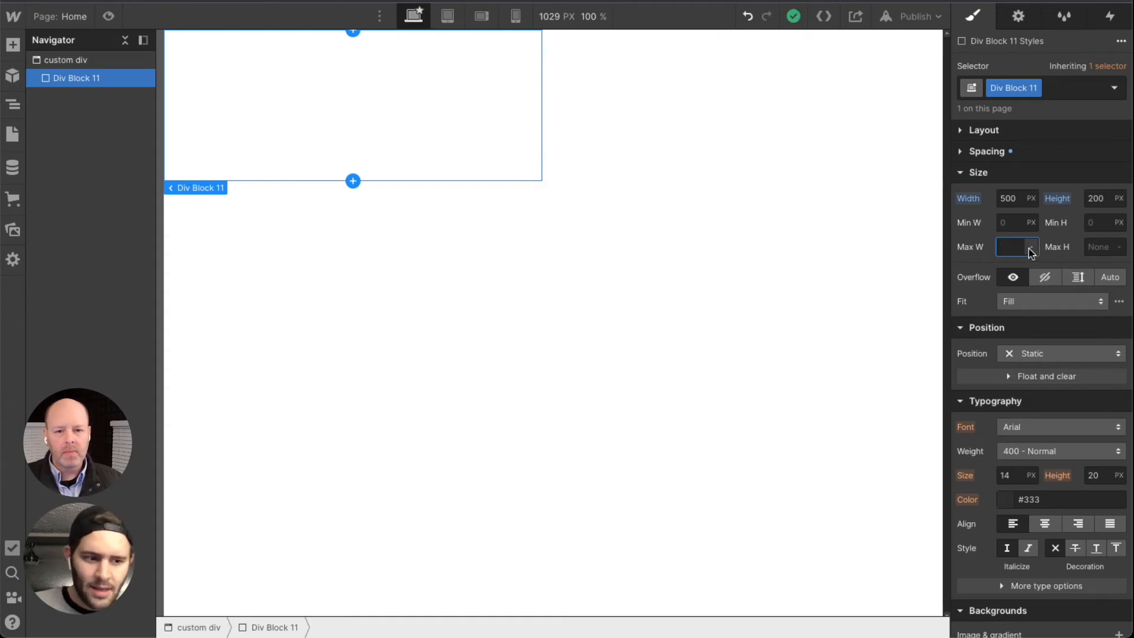
text(50)
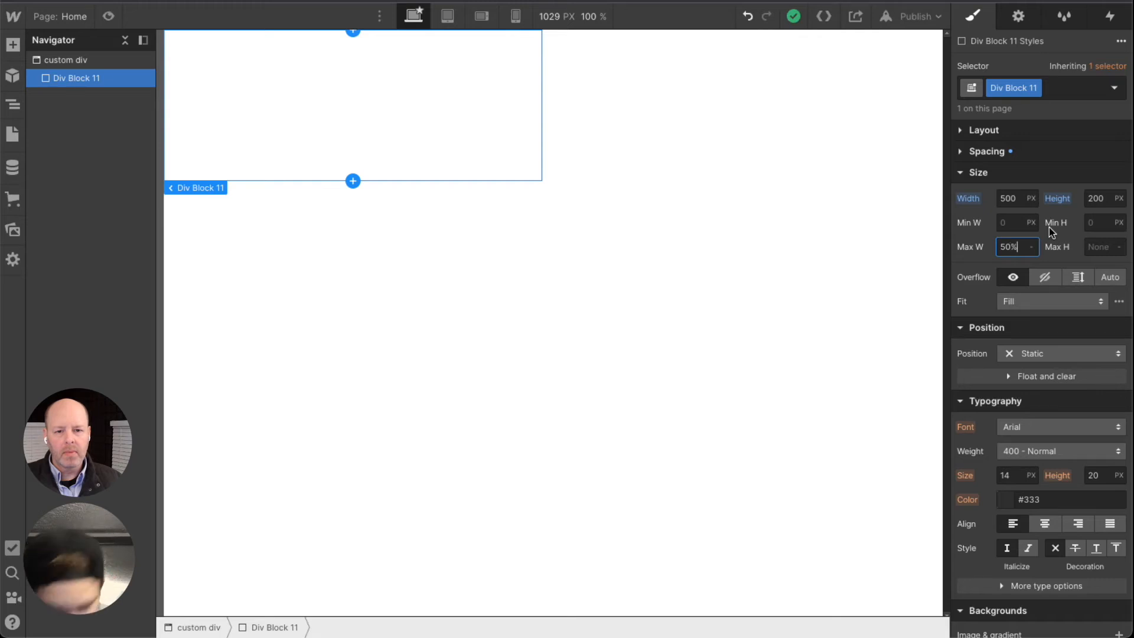
key(Return)
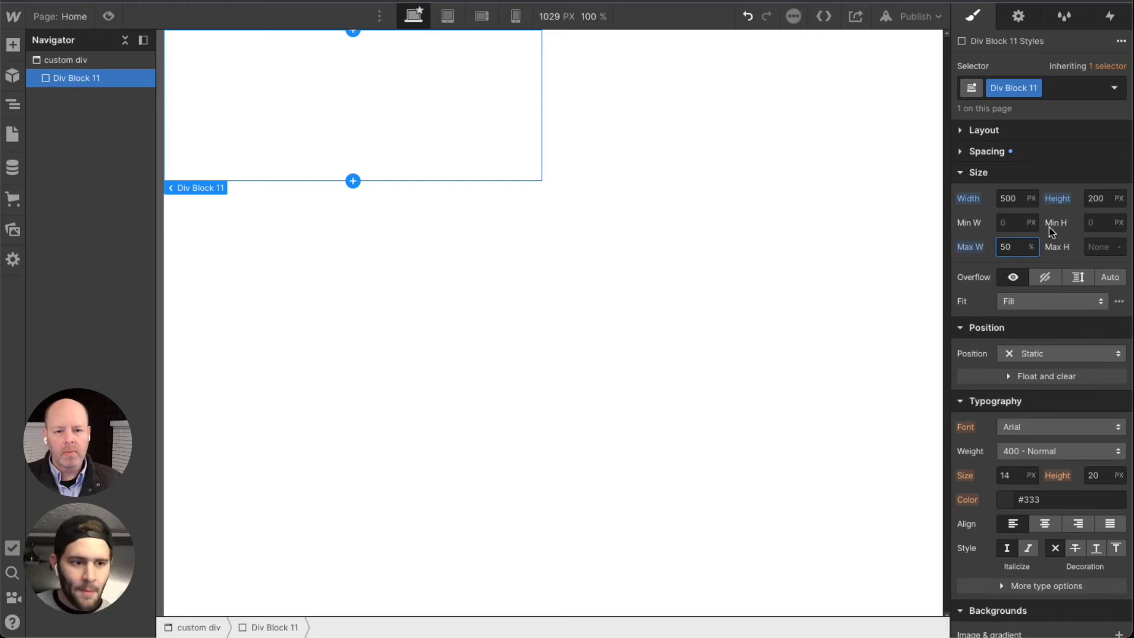
Compare the div block across the tablet, mobile and desktop breakpoints, and look at the units available for its width
click(448, 18)
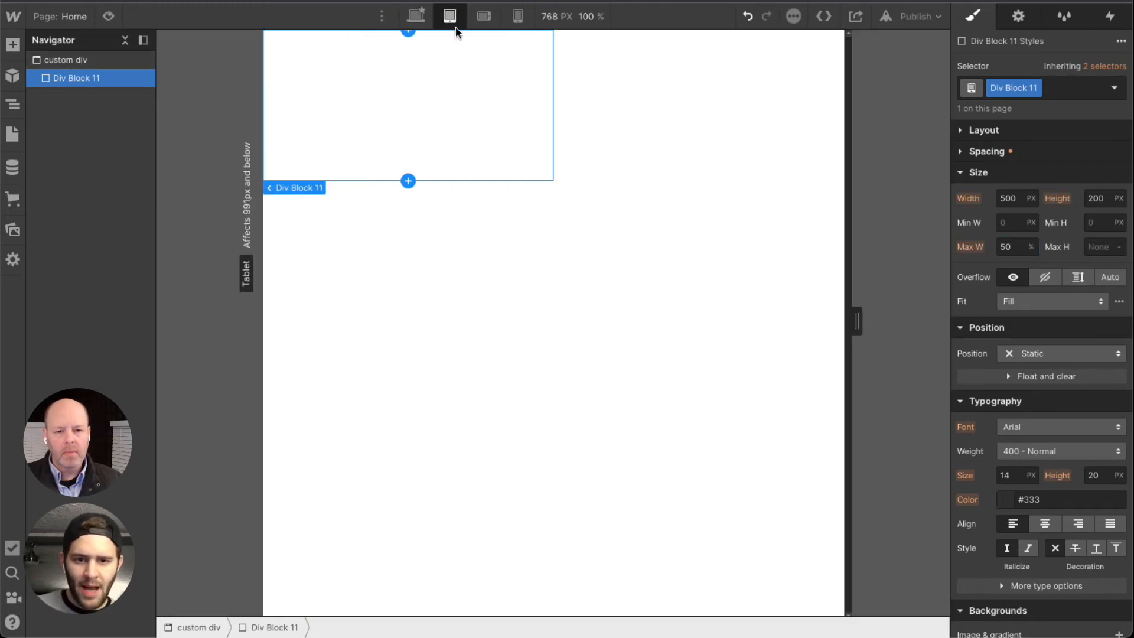
click(486, 17)
click(518, 21)
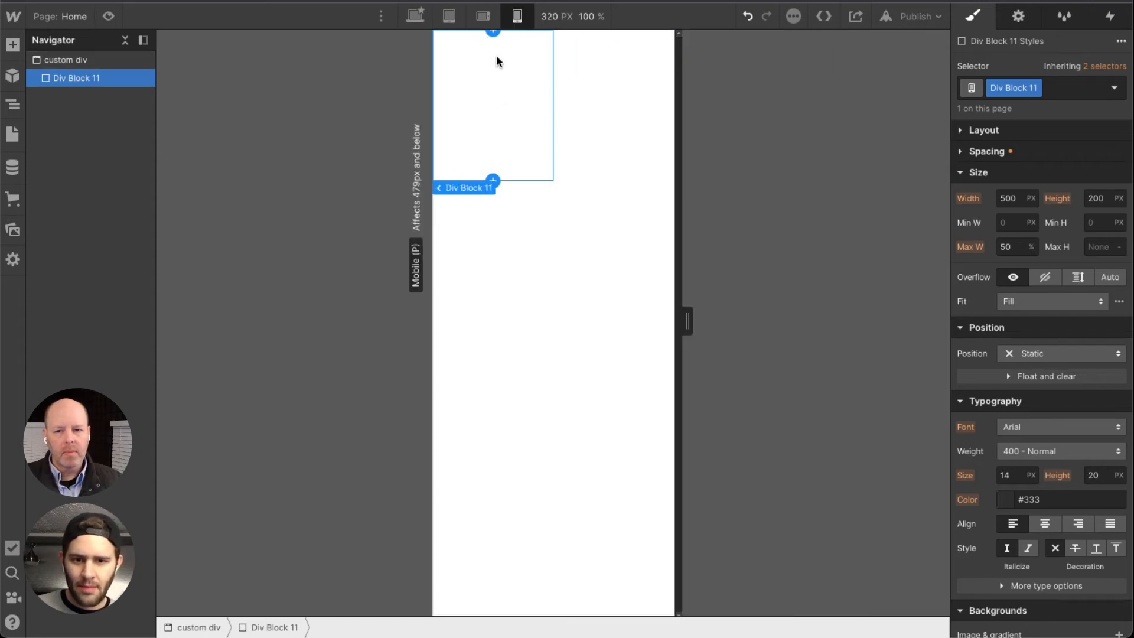
click(484, 18)
click(454, 17)
click(415, 16)
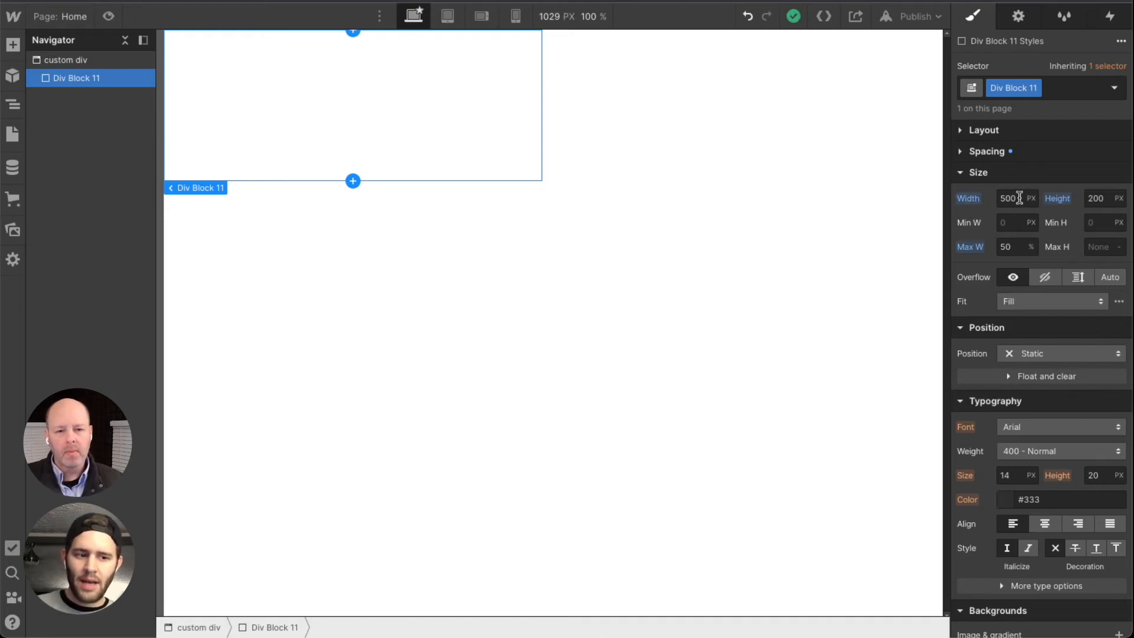
click(448, 18)
click(416, 16)
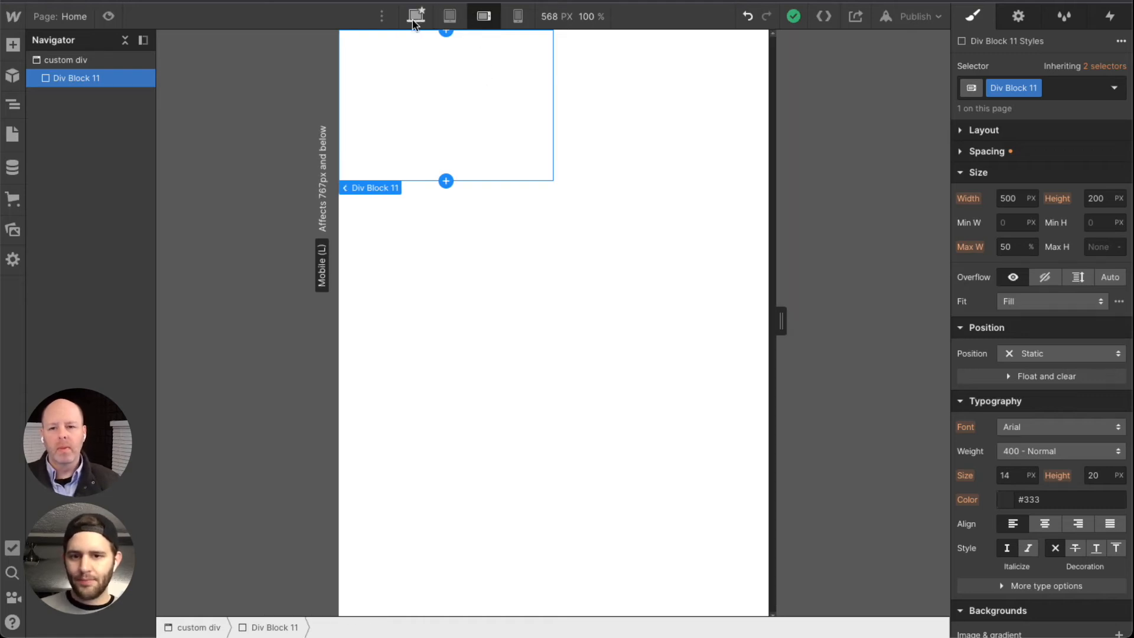
click(1032, 199)
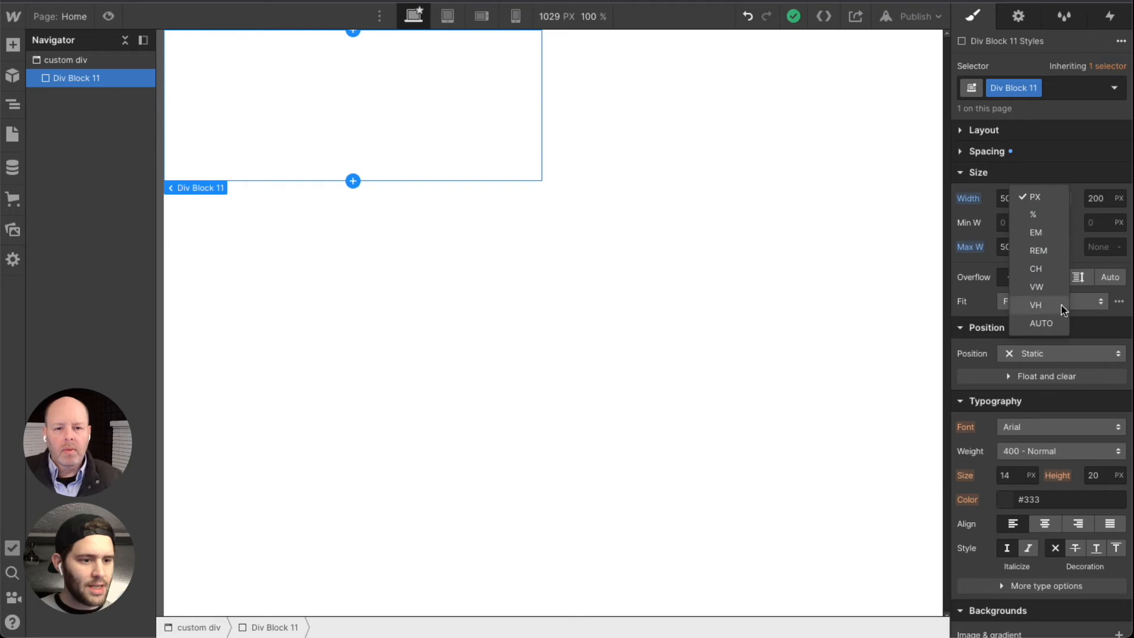
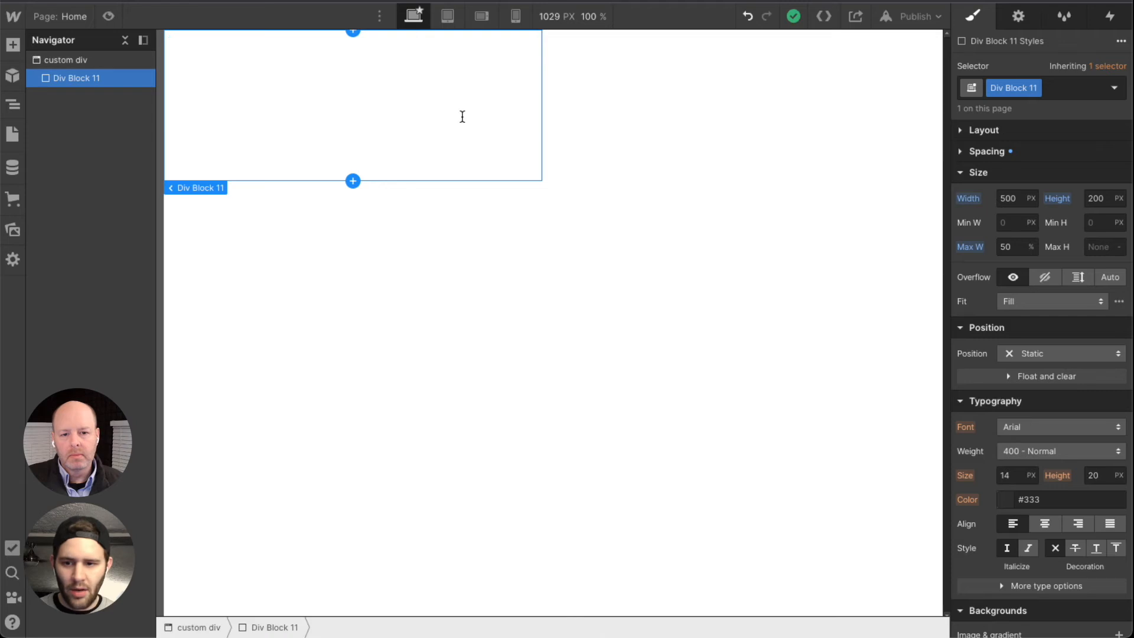
Paste a copy of the div block inside custom div, stacked with the original
click(1009, 198)
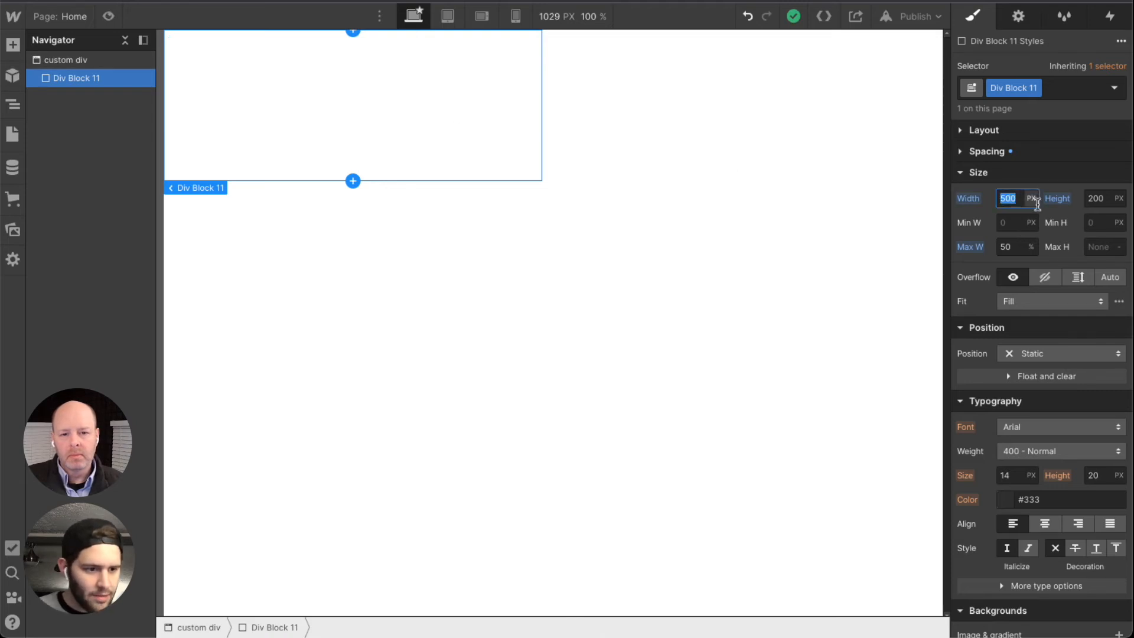
key(Right)
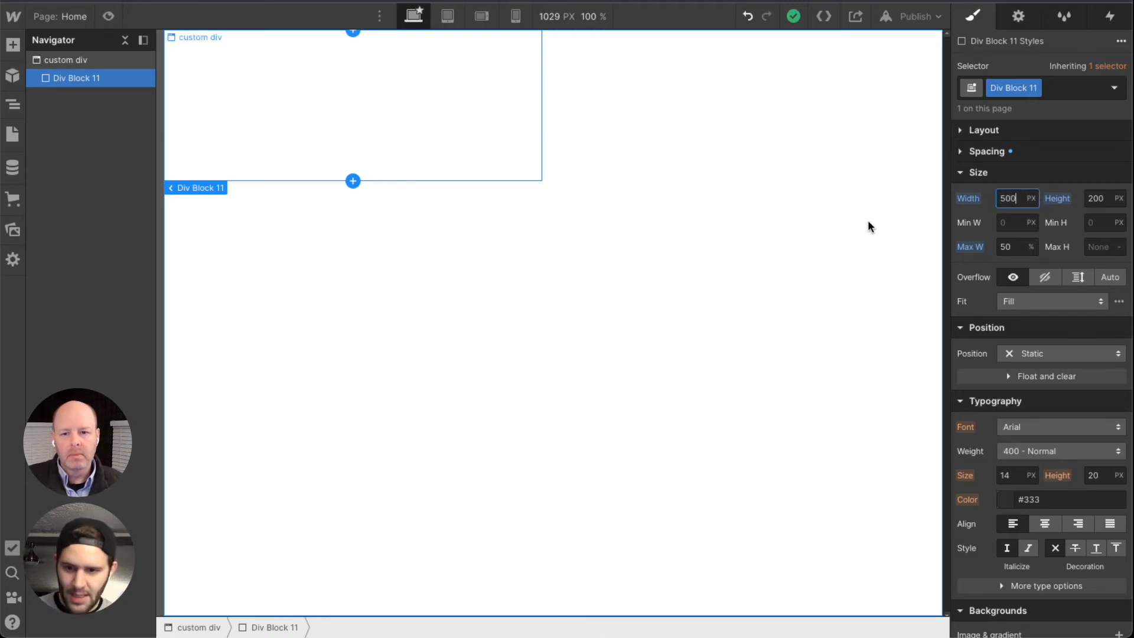
click(402, 163)
key(ctrl+v)
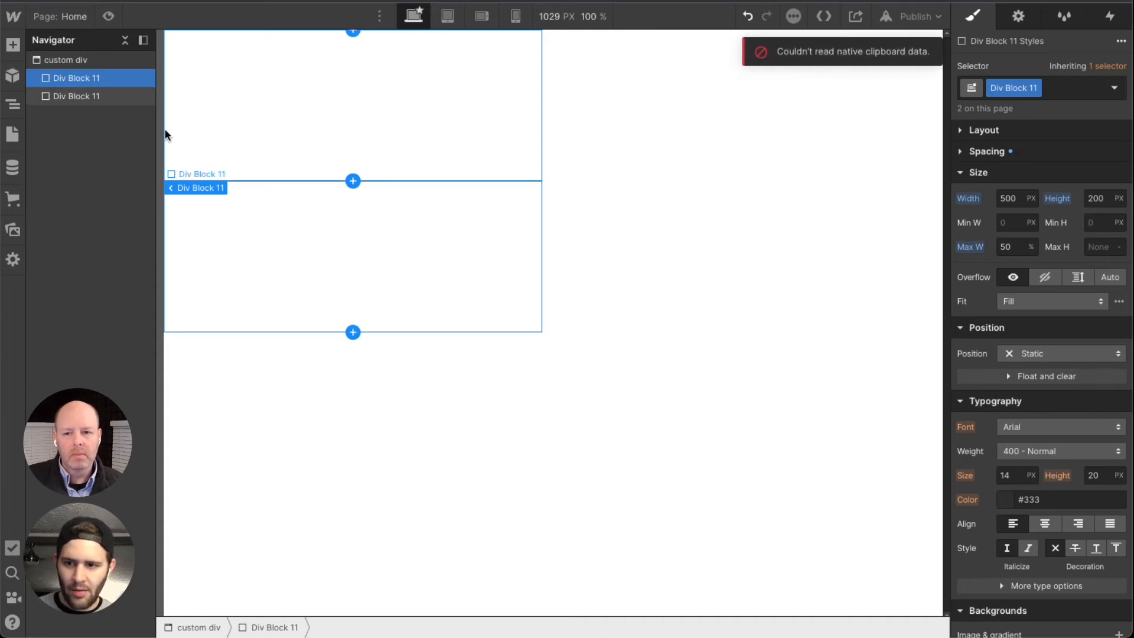
Set the width of the lower div block to 31.25 rem
click(108, 100)
click(1019, 199)
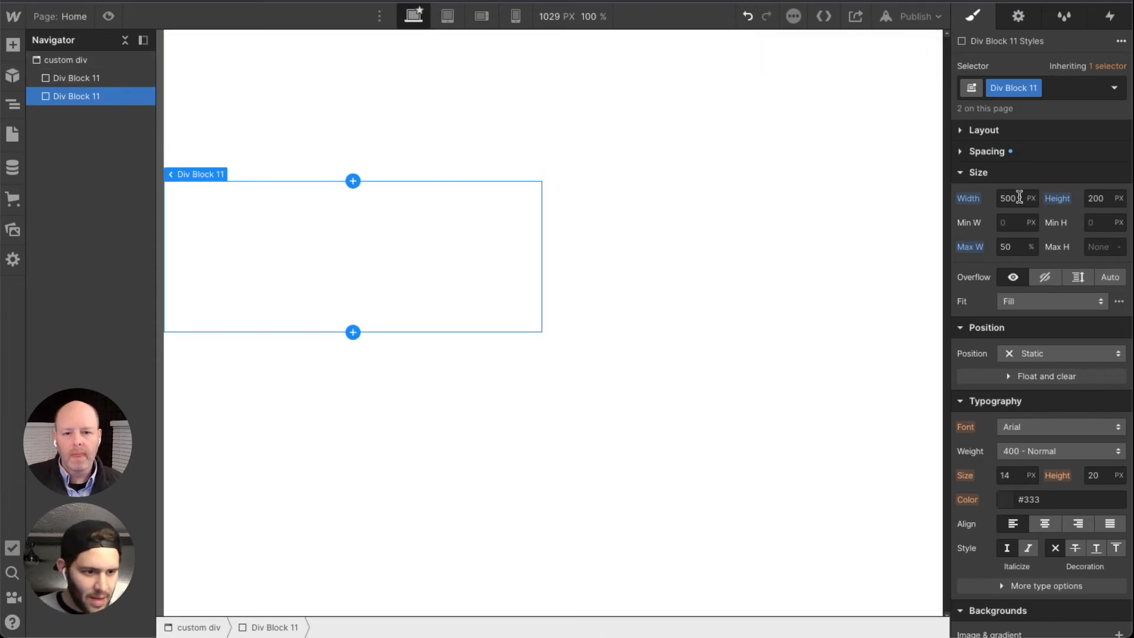
click(1020, 200)
key(BackSpace)
key(BackSpace)
key(BackSpace)
text(16rem)
key(Return)
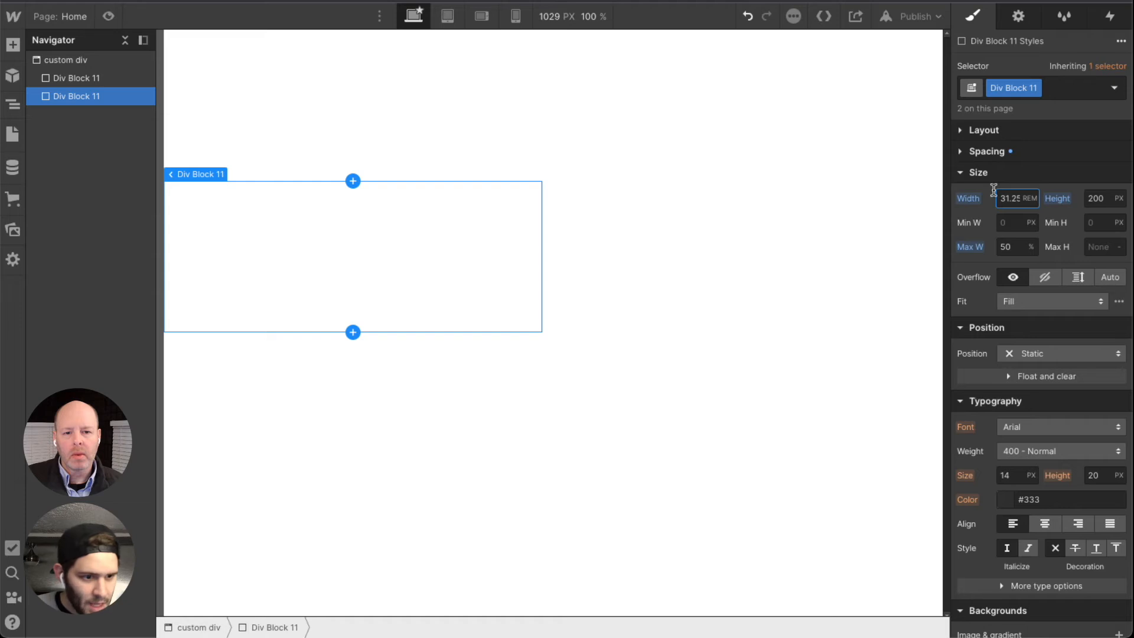
Set the height of the lower div block to 12.5 rem
click(1101, 198)
key(Right)
text(/)
text(6)
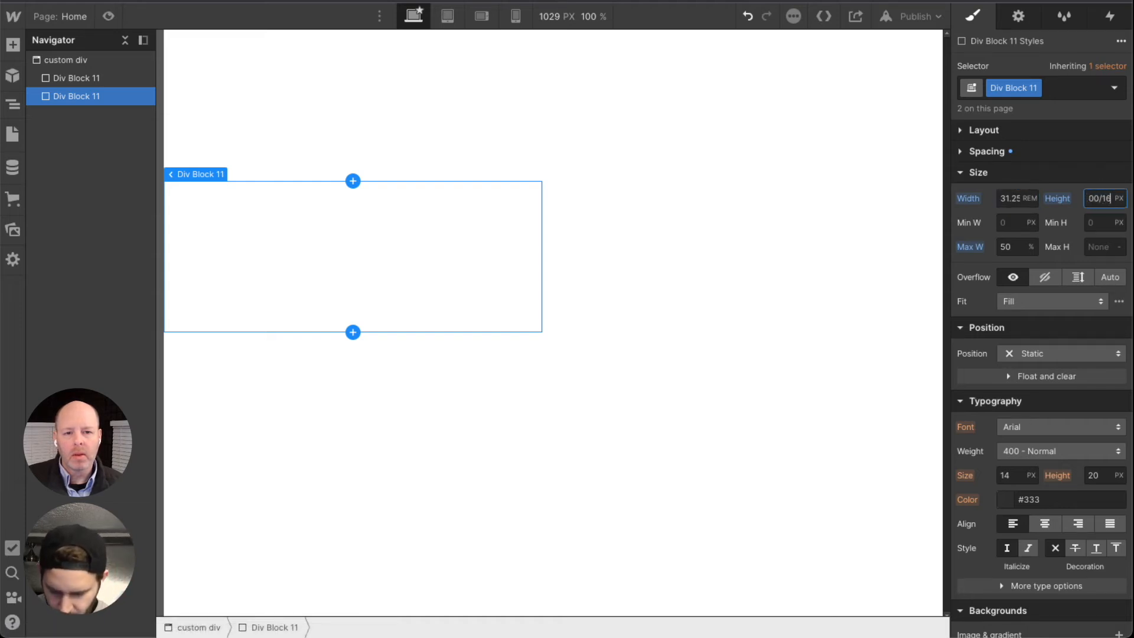
key(Return)
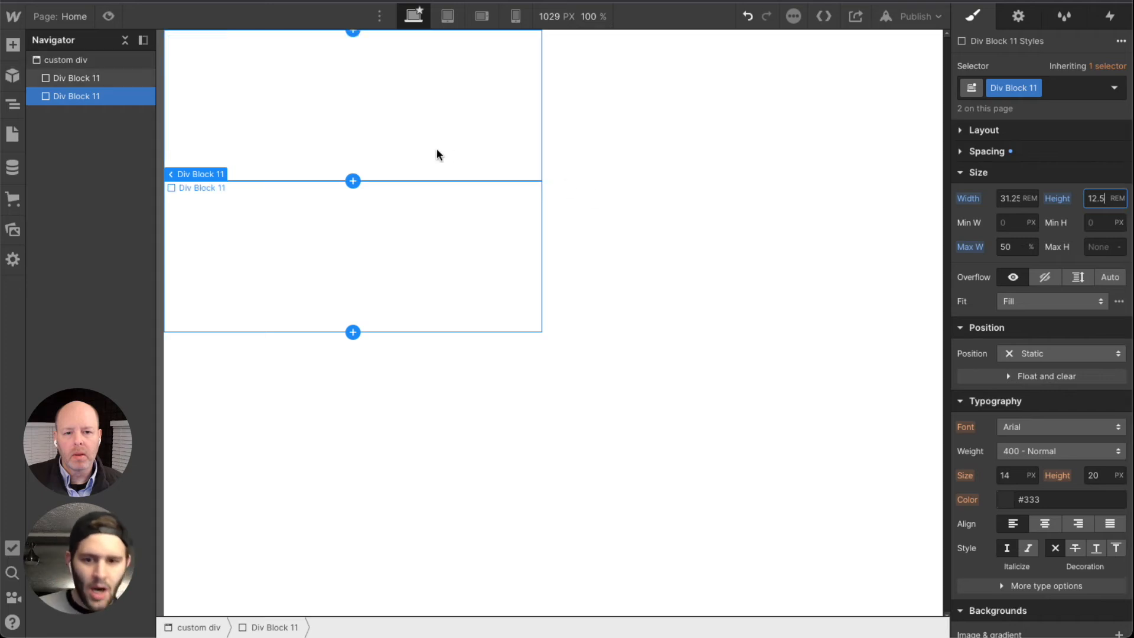
Compare the size settings of the upper and lower div blocks
click(454, 118)
click(399, 238)
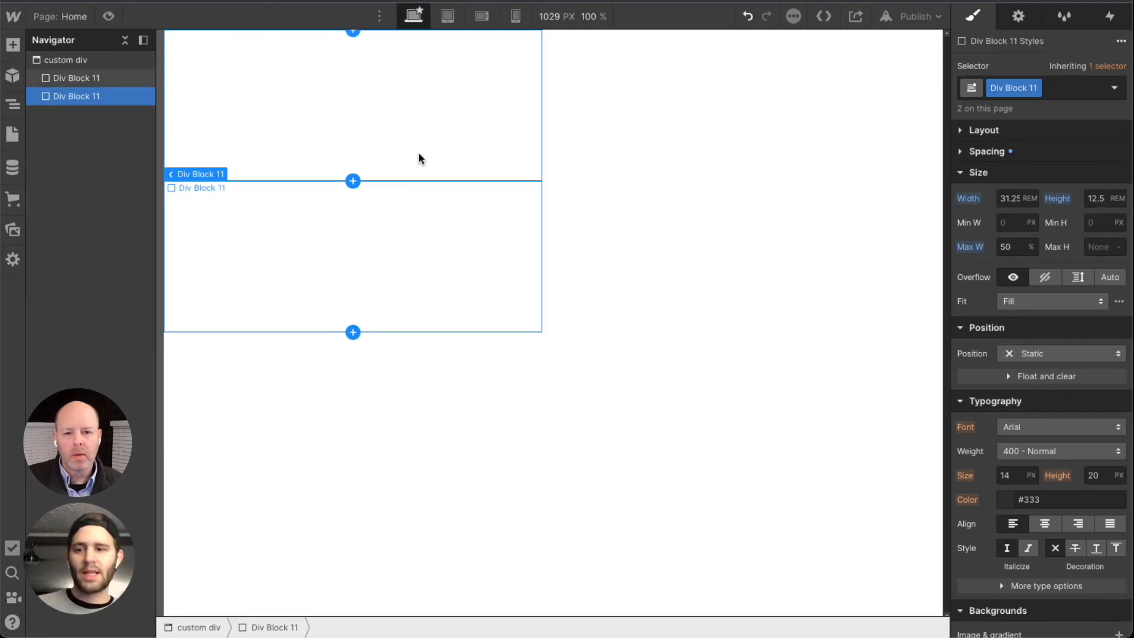
click(523, 146)
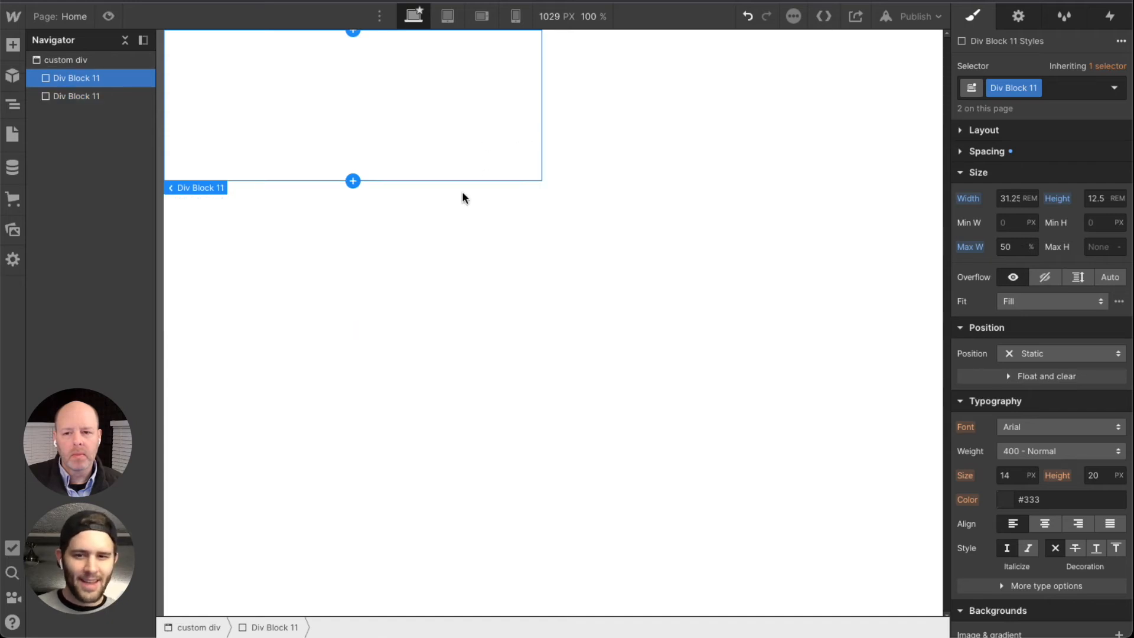
Change the unit of the lower div block's width to CH
click(493, 247)
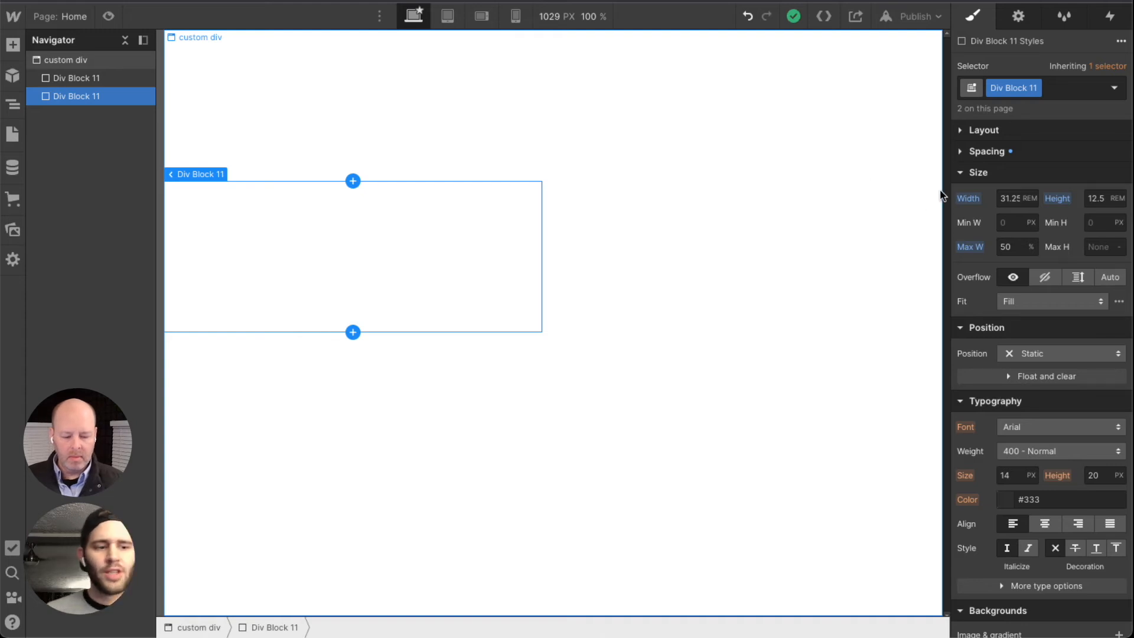
click(1023, 199)
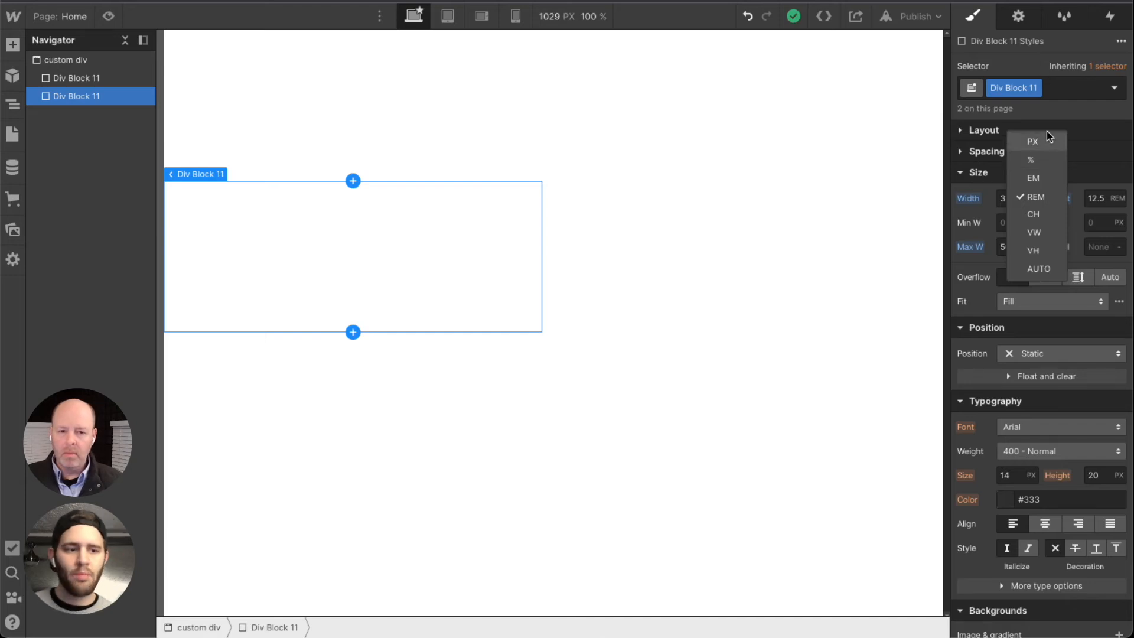
click(1041, 220)
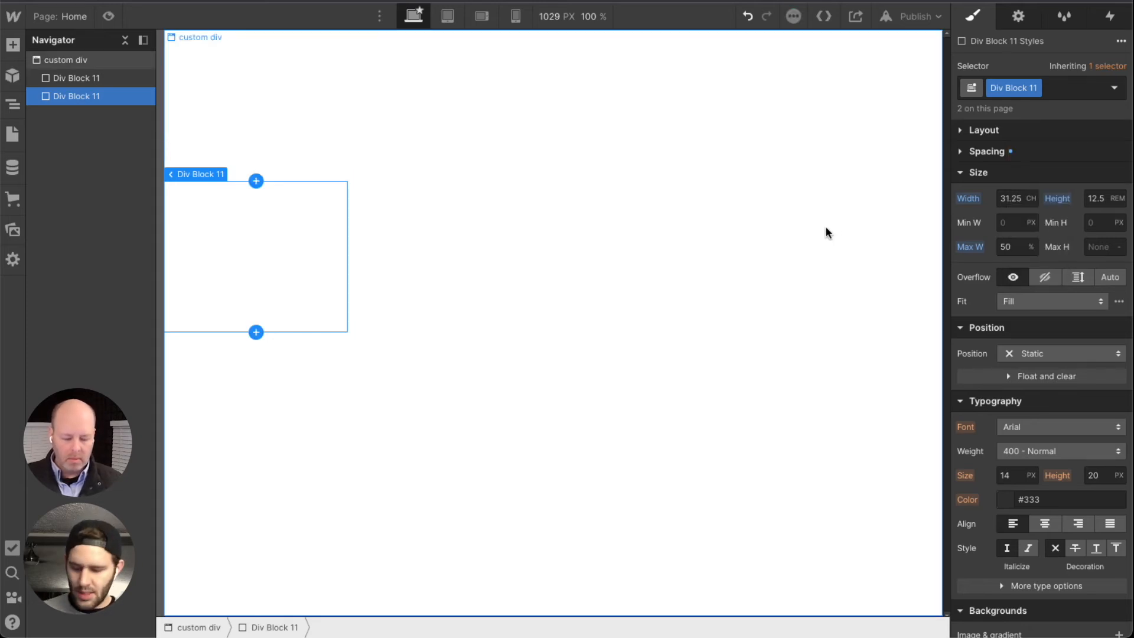
Insert an H1 heading element inside the lower div block
key(ctrl+e)
text(head)
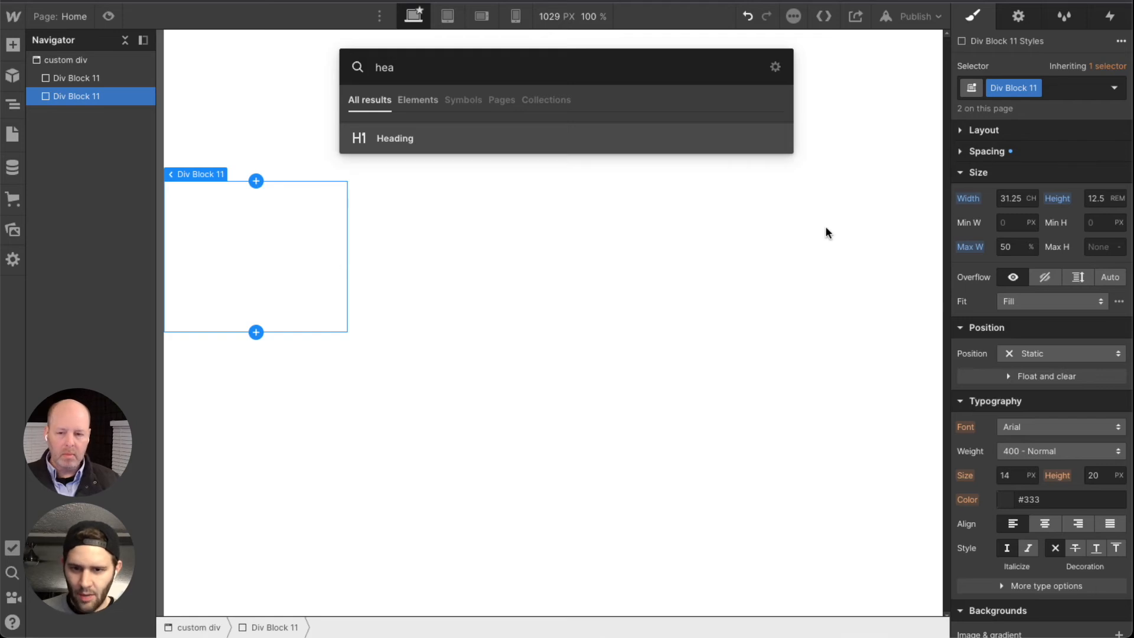
key(Return)
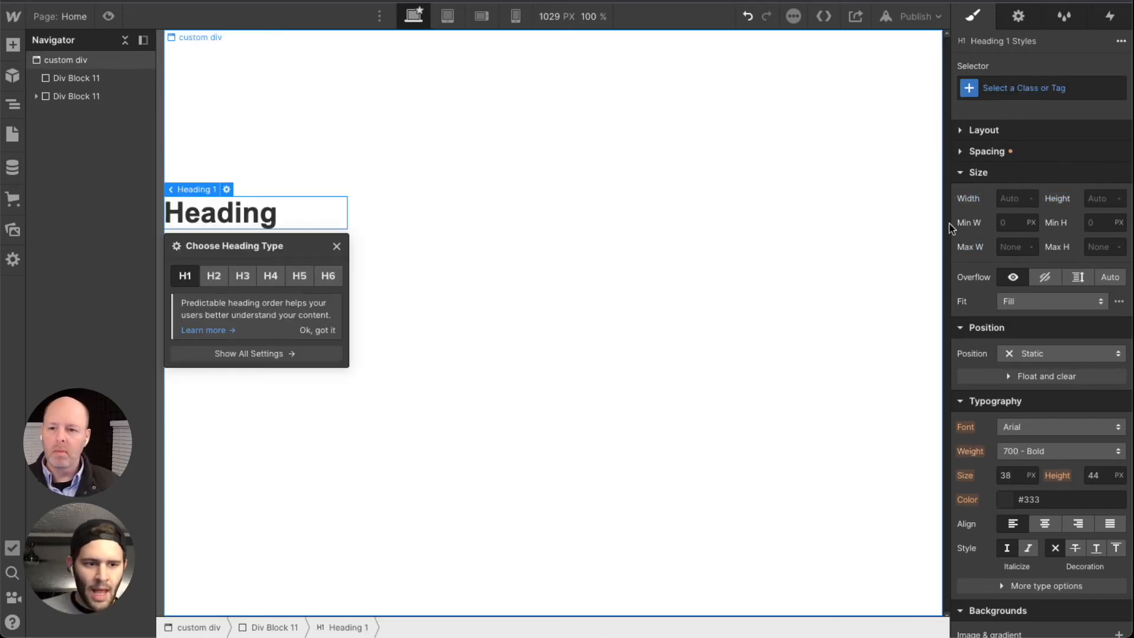
Extend the heading's text to read "Heading text a little more"
double_click(290, 210)
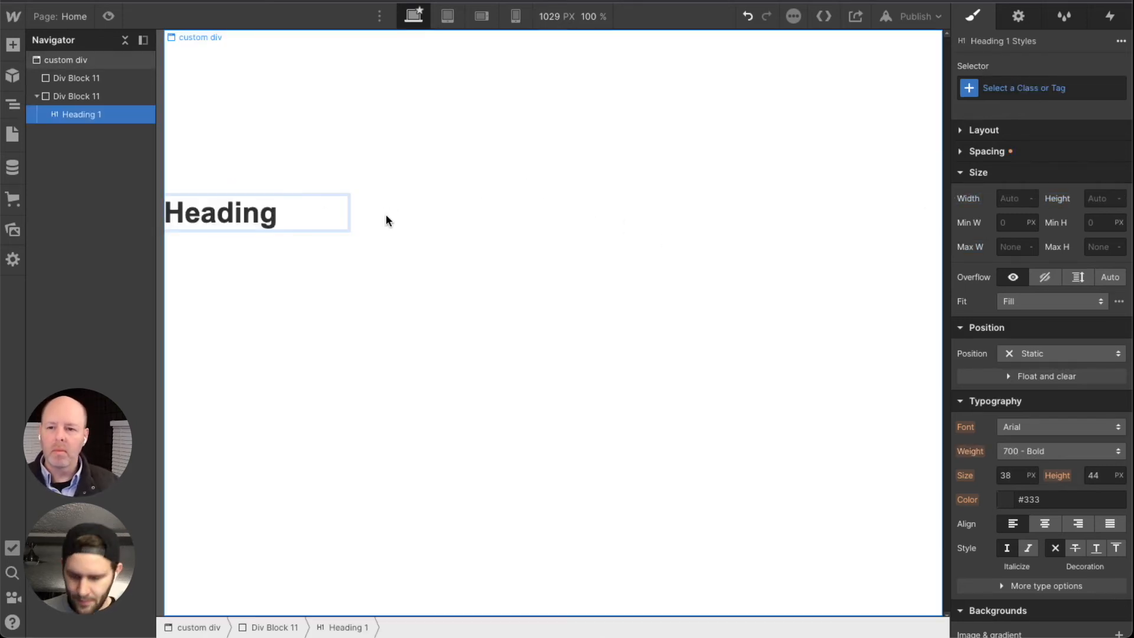
text(te)
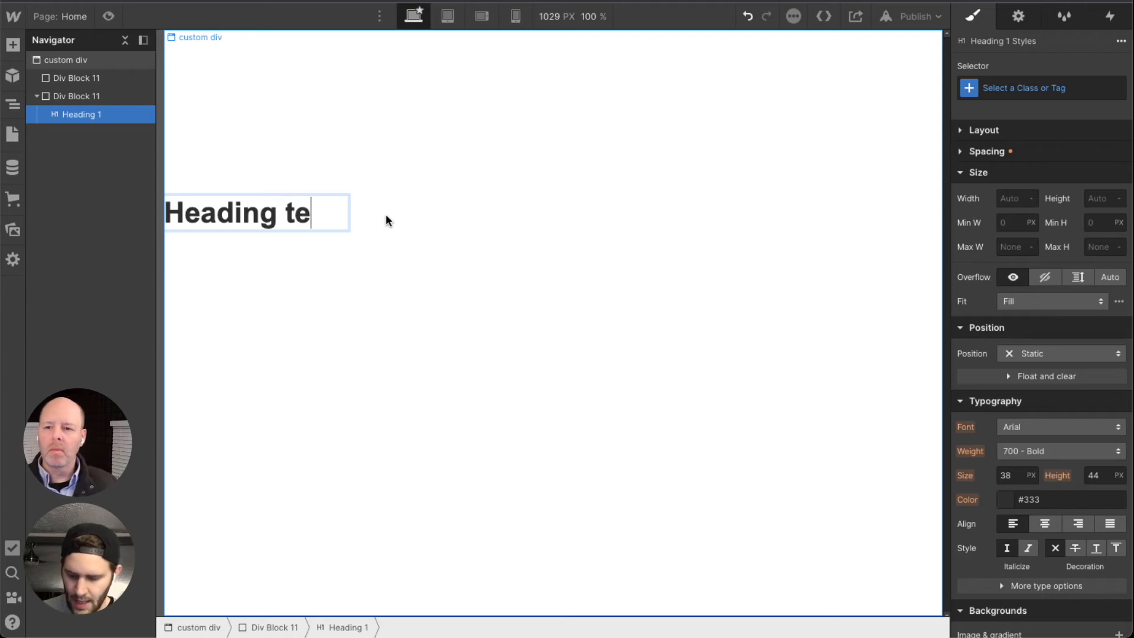
text(xt a litti)
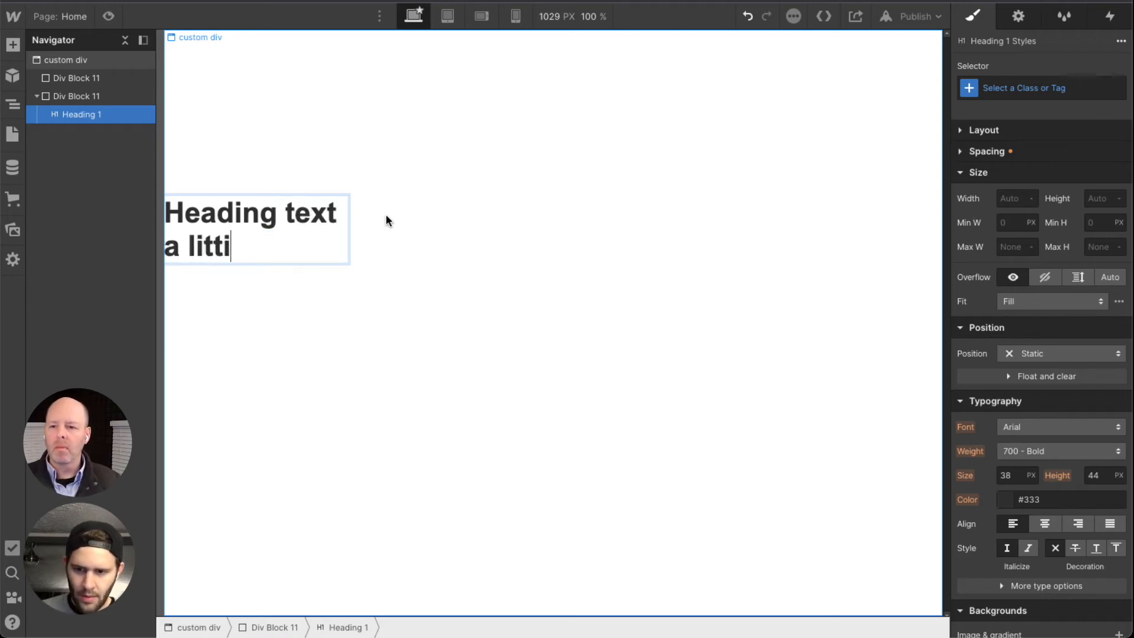
key(BackSpace)
text(le m,)
key(BackSpace)
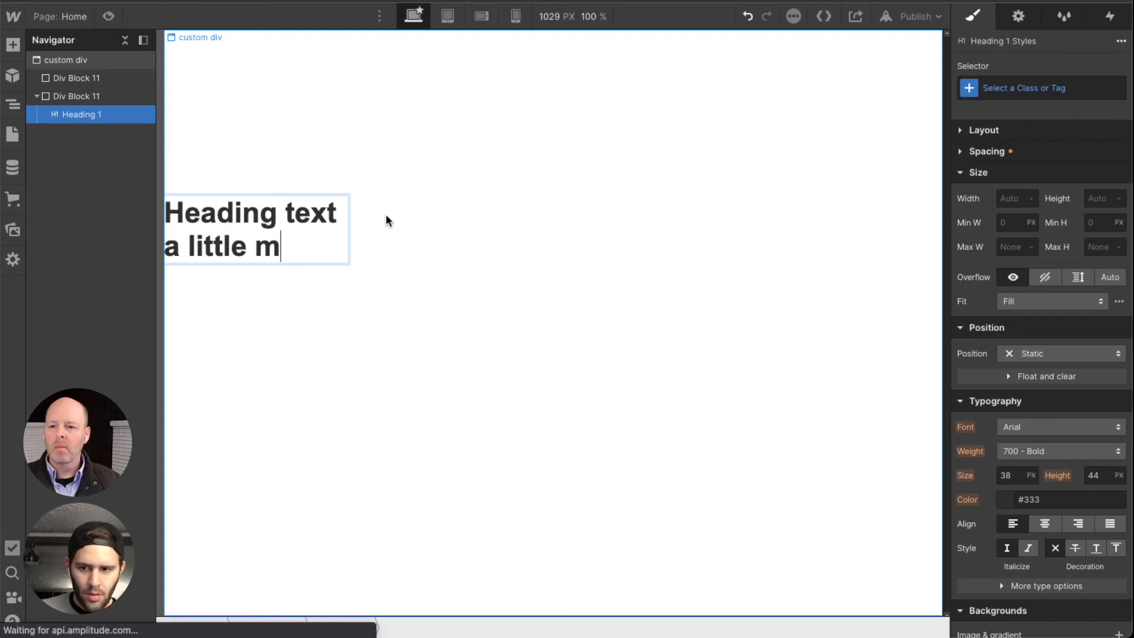
text(ore)
Move the heading out of its div block to the top of custom div and set its width to 10 px
drag(92, 114, 75, 75)
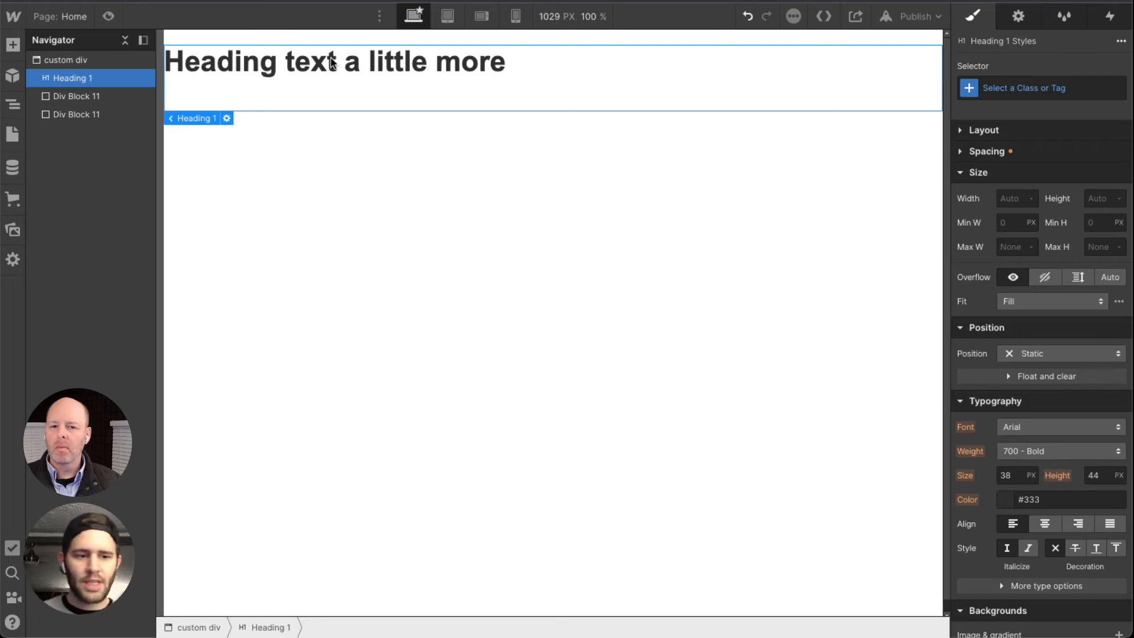
click(1027, 198)
click(995, 201)
click(1010, 200)
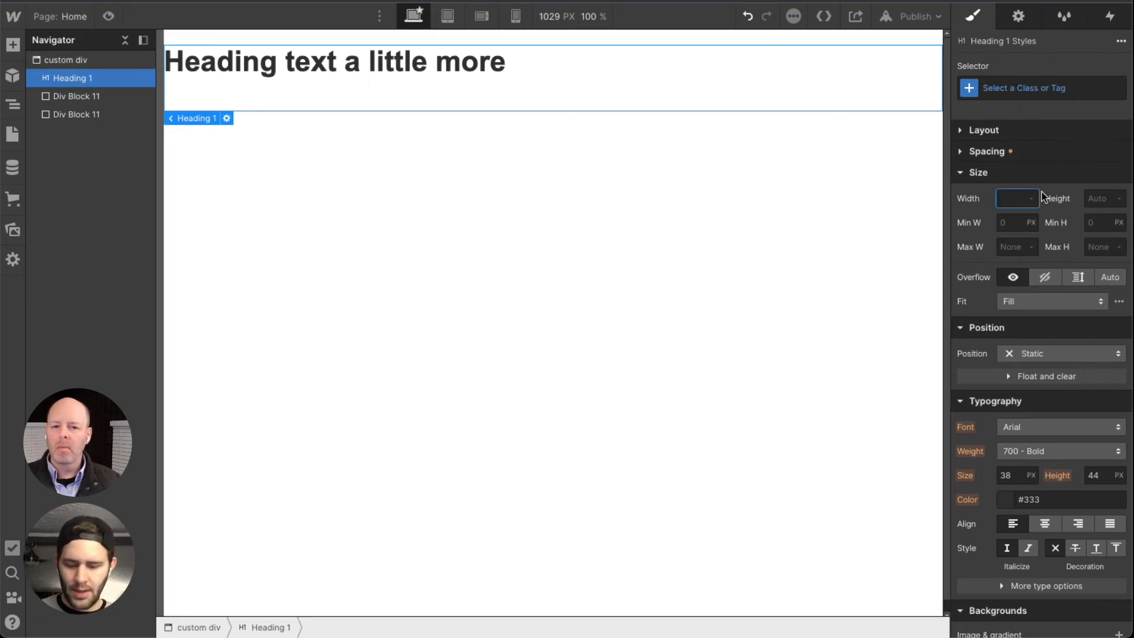
text(10)
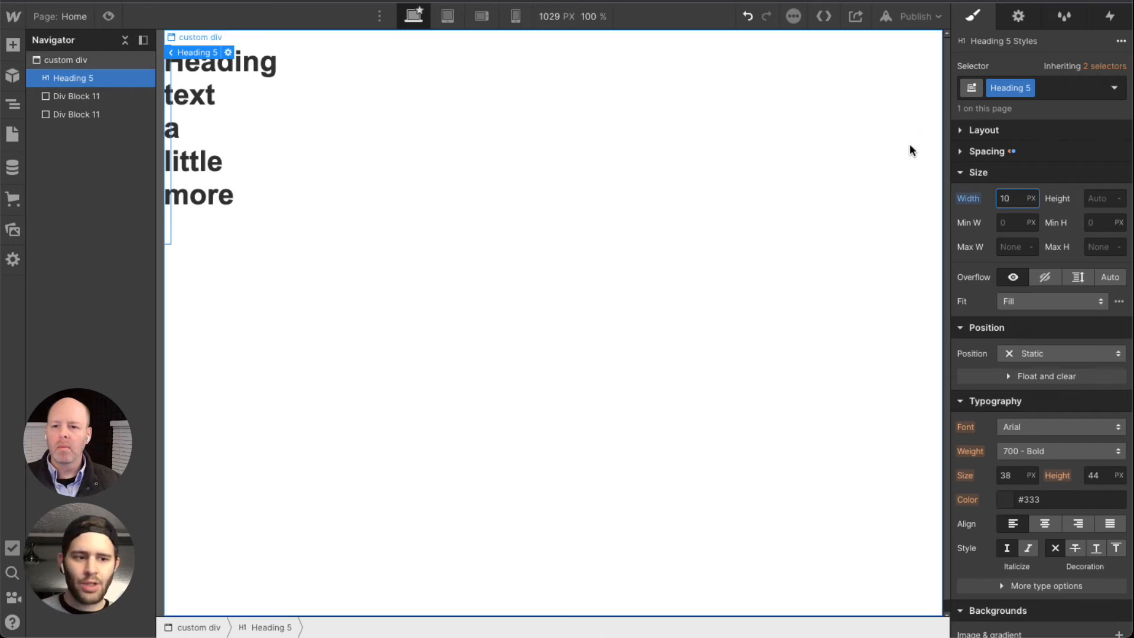
click(241, 77)
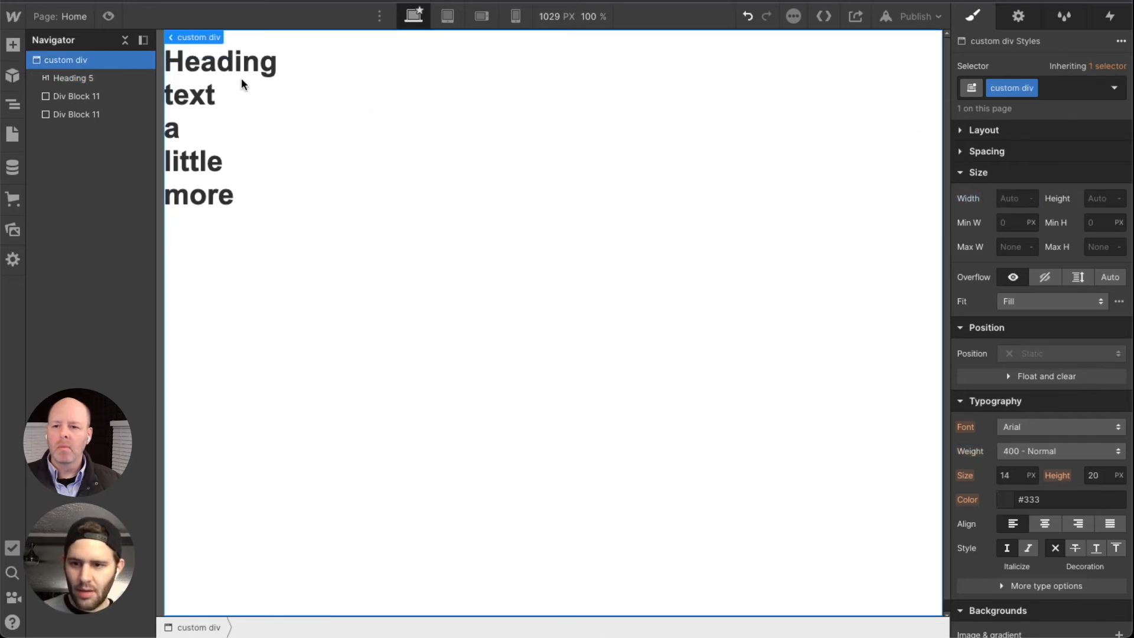
Delete the heading and both div blocks from custom div
click(240, 59)
key(Delete)
key(Delete)
key(Delete)
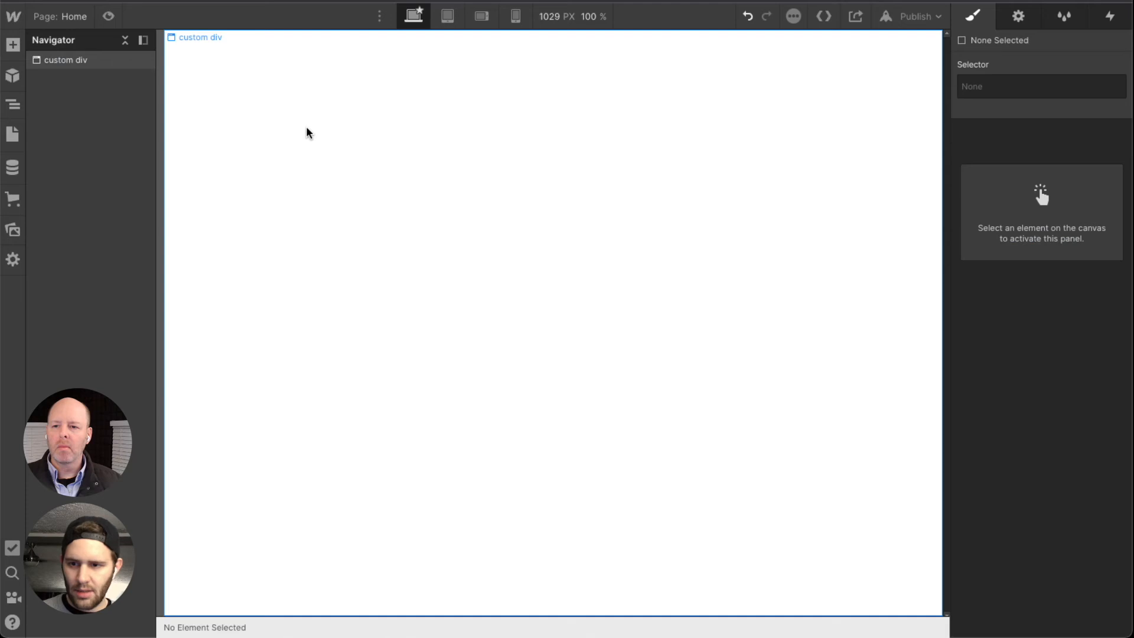
Insert a paragraph element into custom div and set its width to 60 CH
key(ctrl+e)
text(pa)
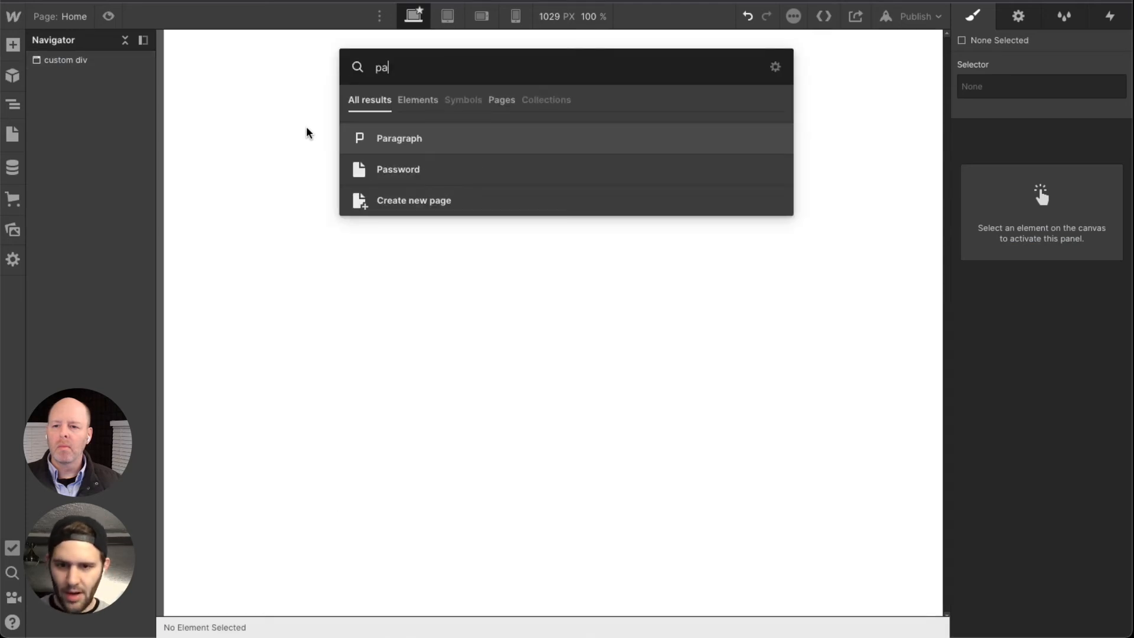
key(Return)
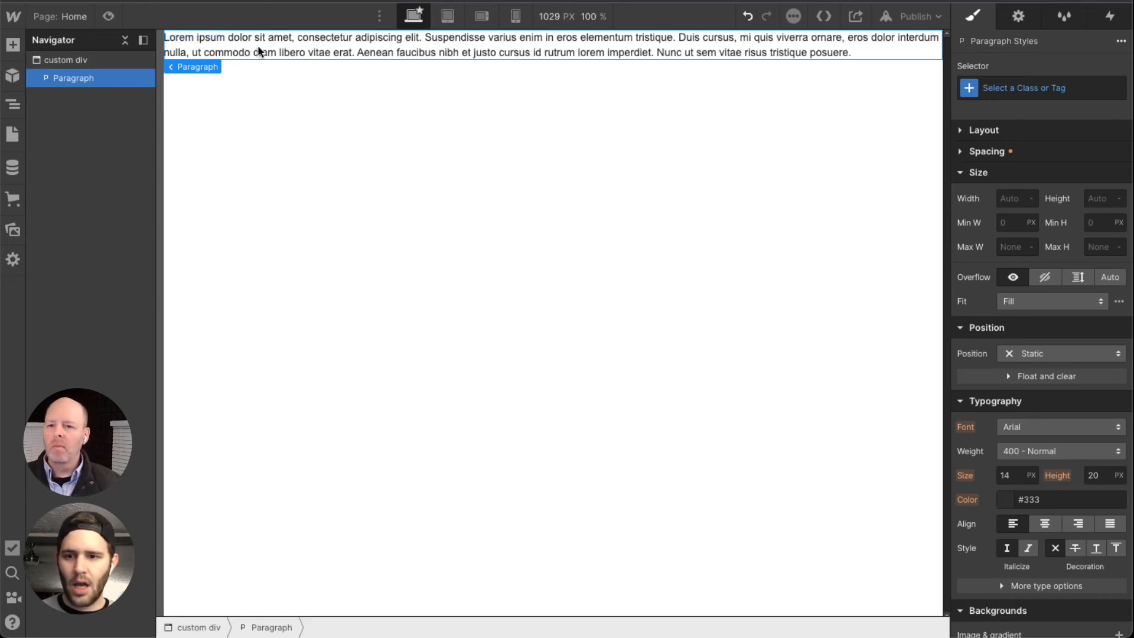
click(1007, 199)
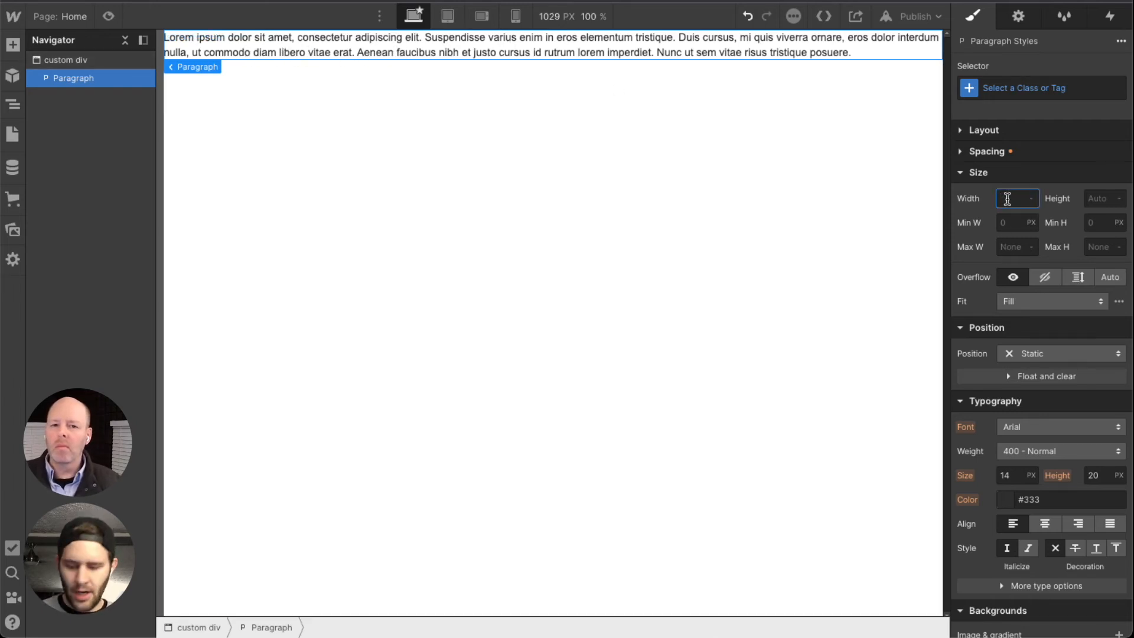
text(80ch)
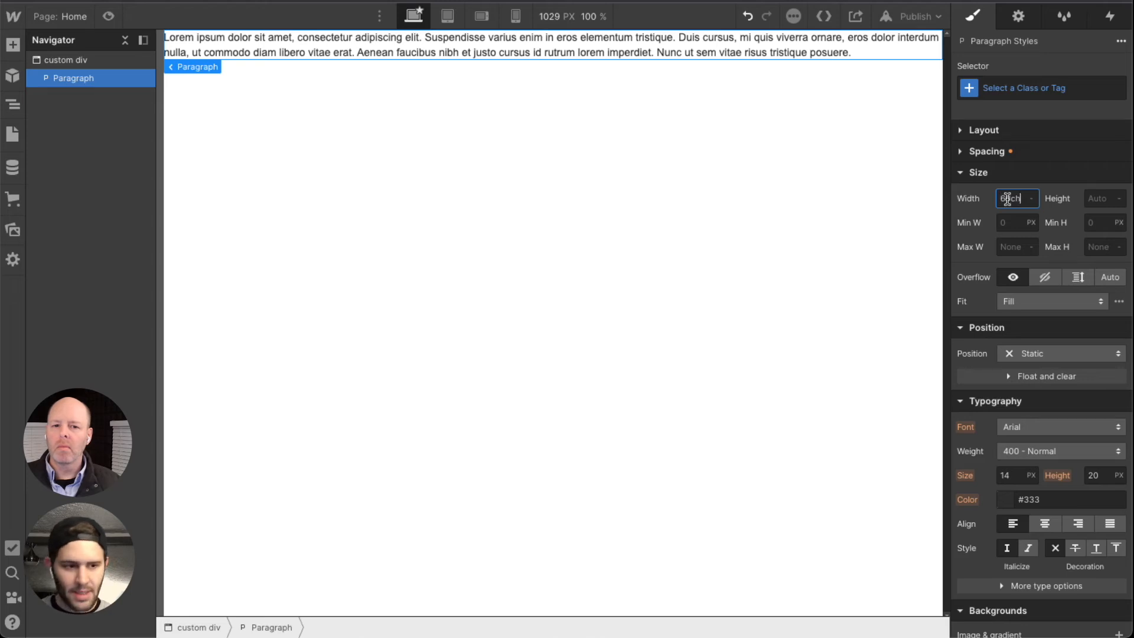
key(Return)
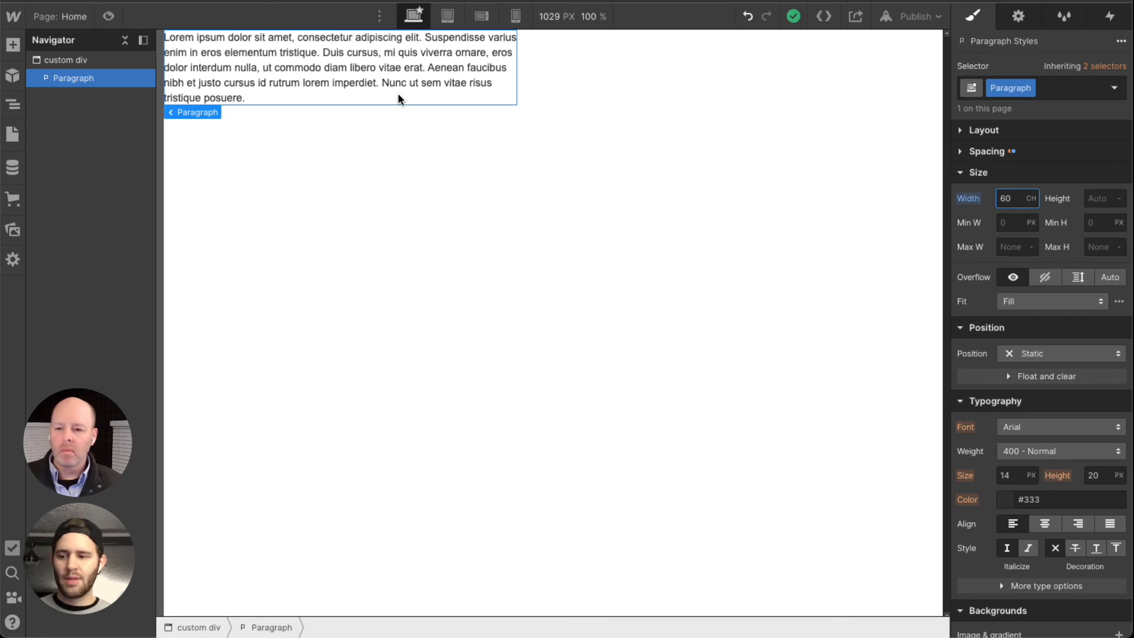
Change the unit of the paragraph's width to VW
click(1029, 199)
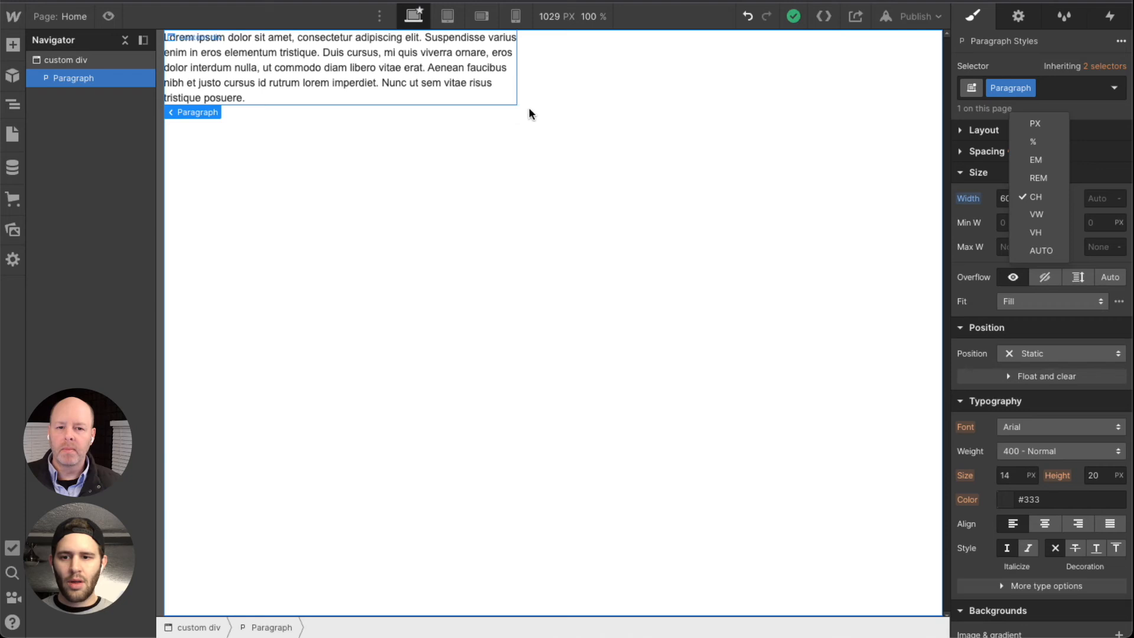
click(1002, 198)
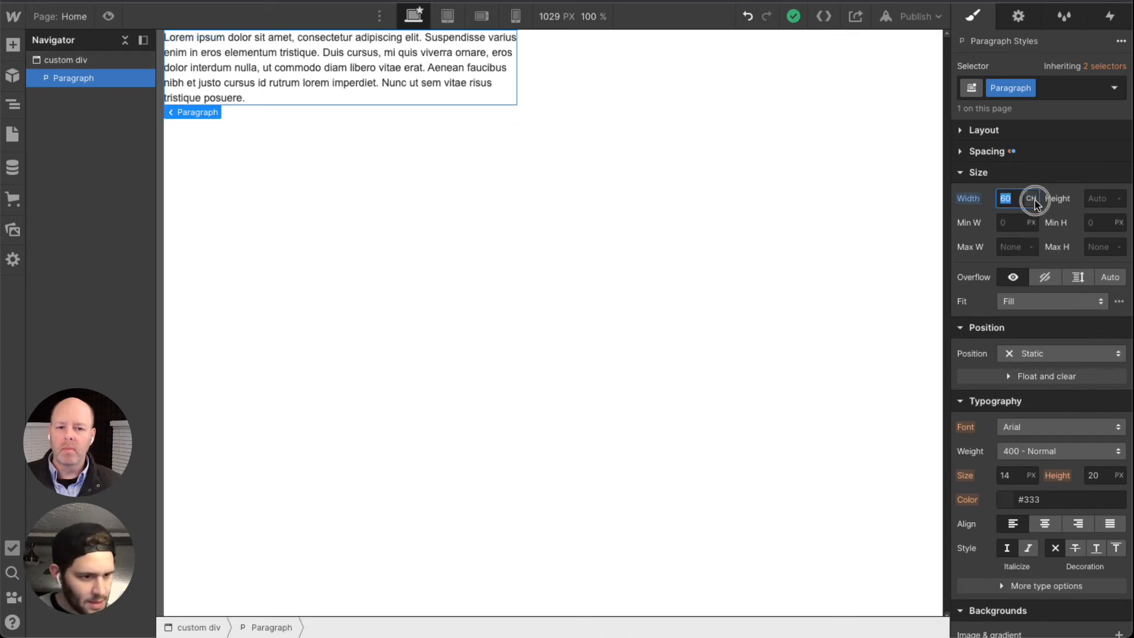
click(1030, 199)
click(1047, 214)
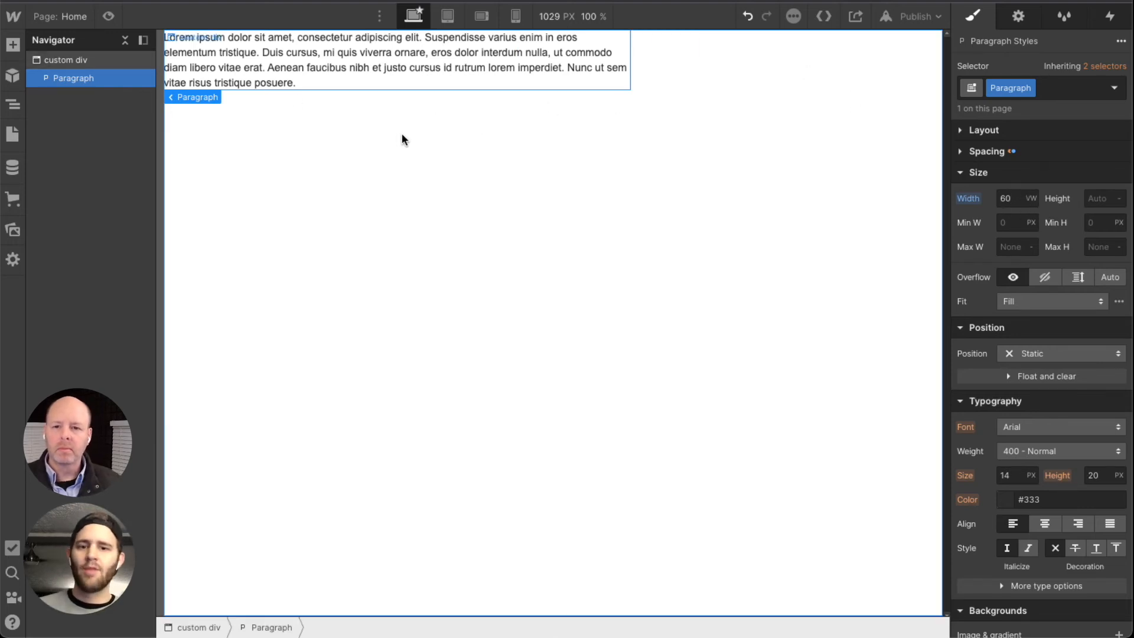
Check the paragraph's width at the tablet, mobile landscape and mobile portrait breakpoints and return to the desktop breakpoint
click(461, 20)
click(484, 16)
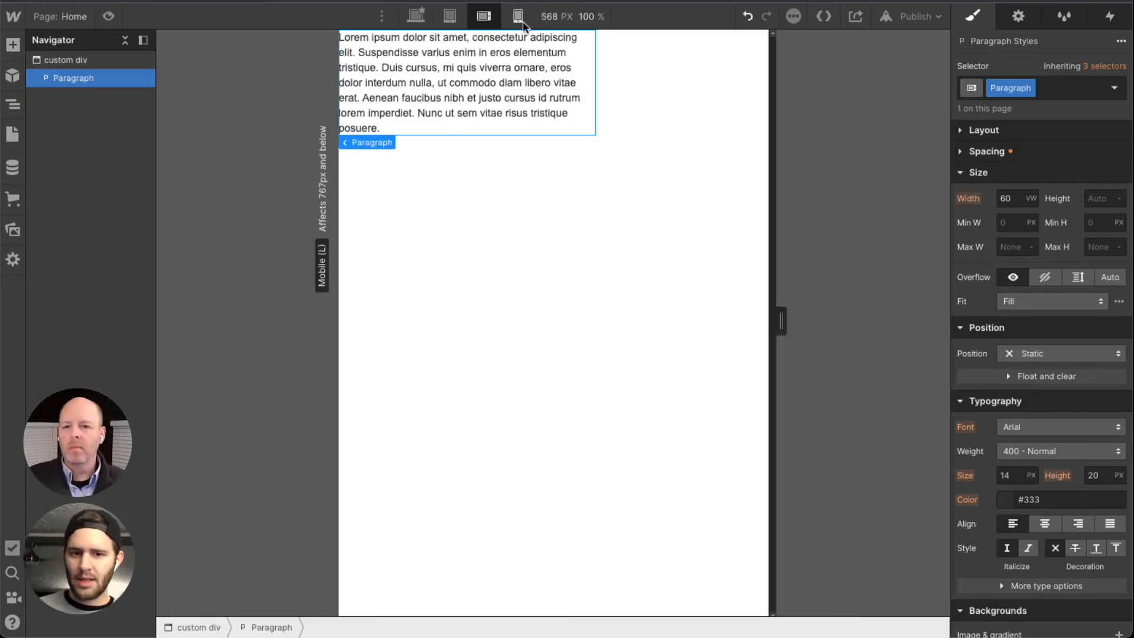
click(517, 16)
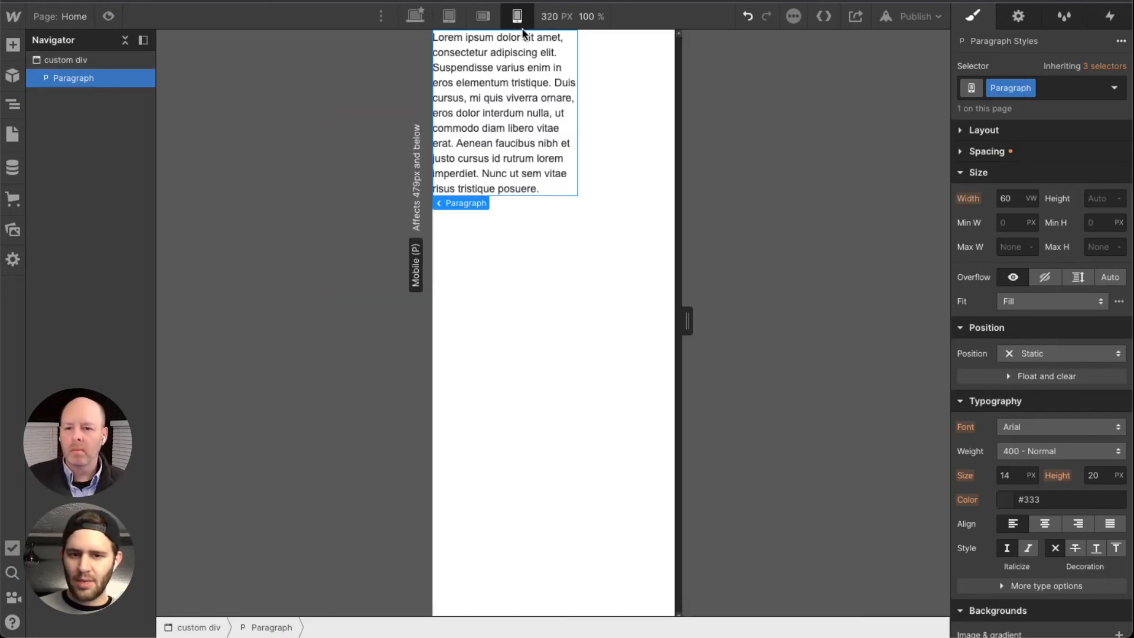
click(415, 19)
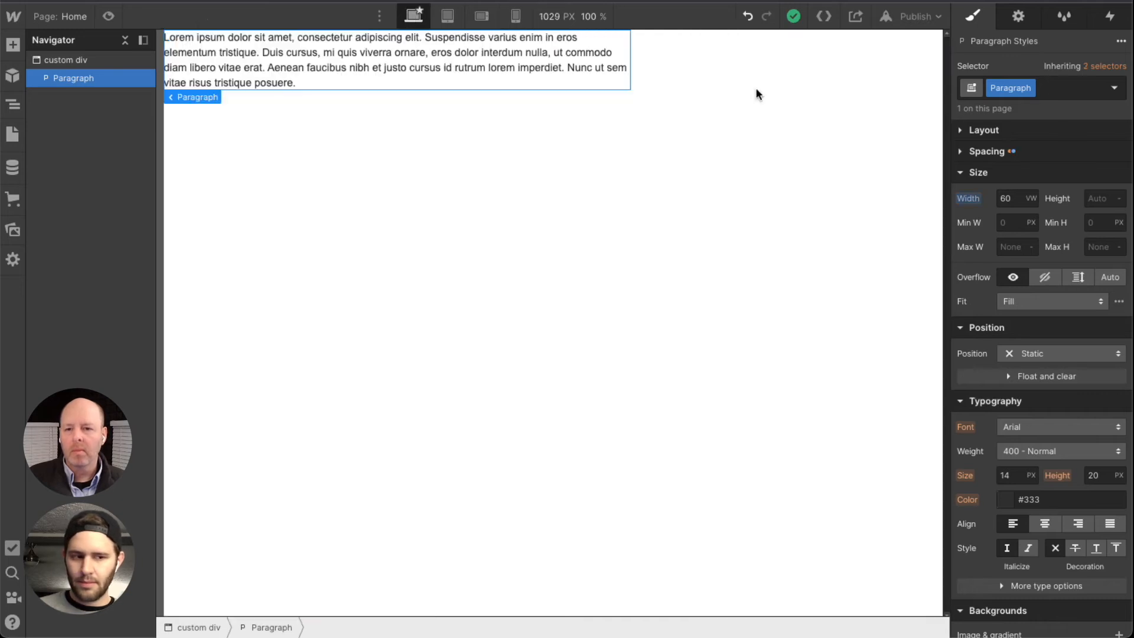
Set both the paragraph's width and its height to 100 VH
click(1035, 201)
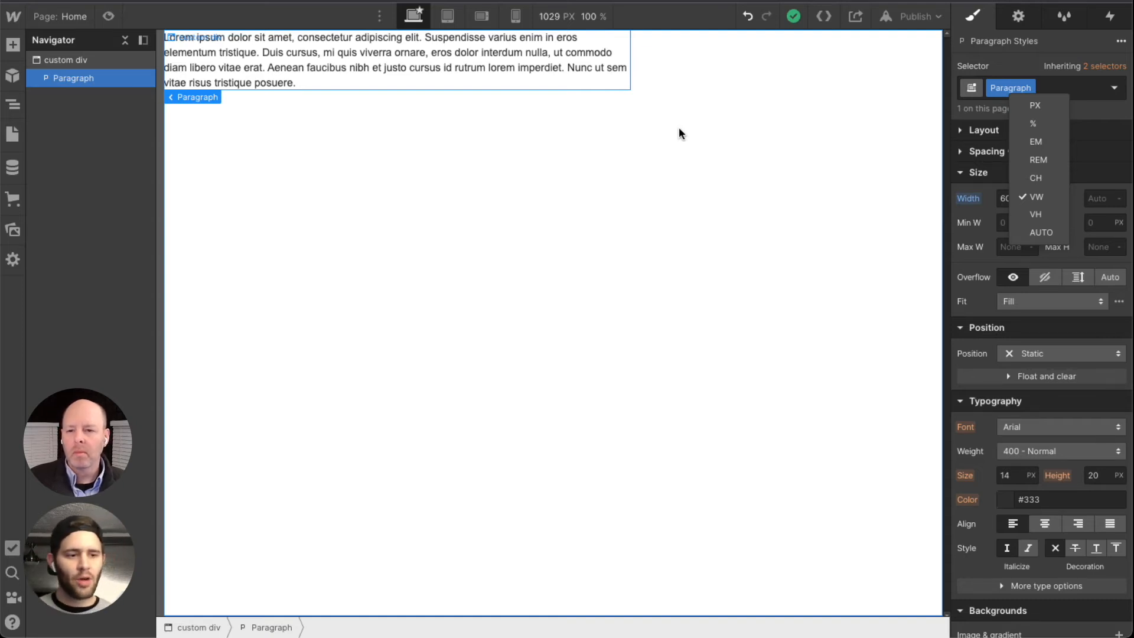
click(1043, 218)
click(1015, 197)
text(100)
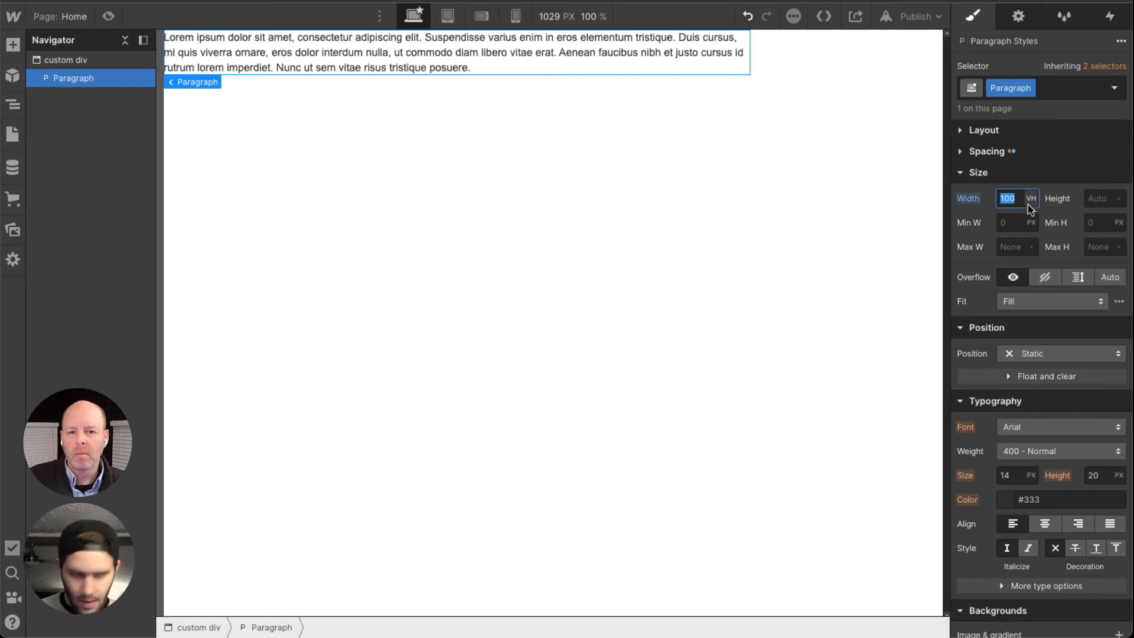
click(1102, 199)
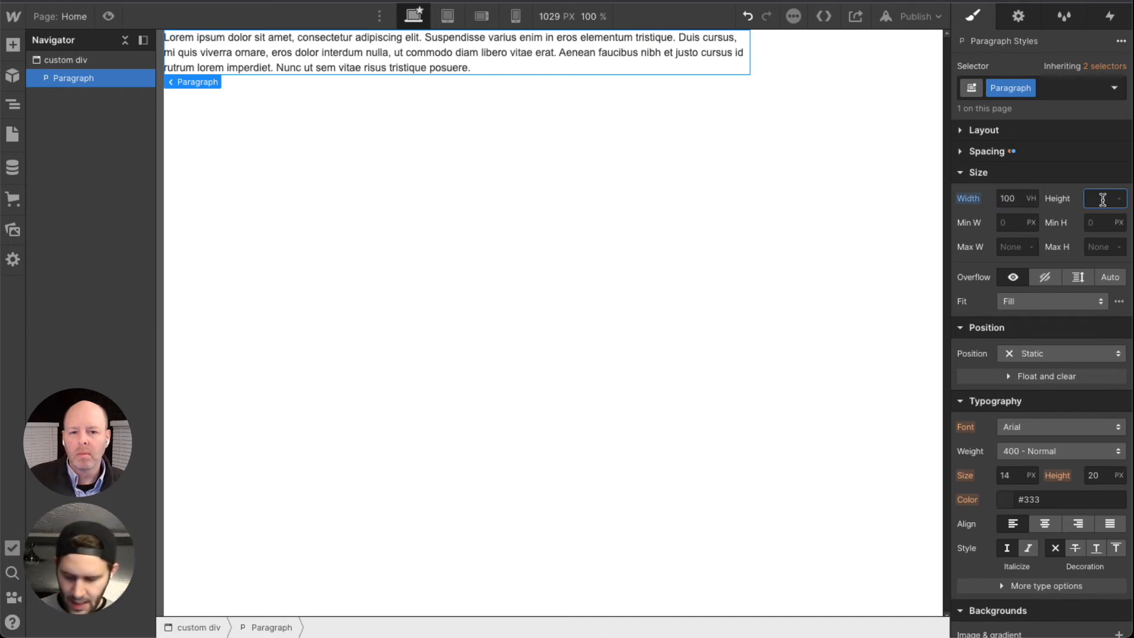
text(100)
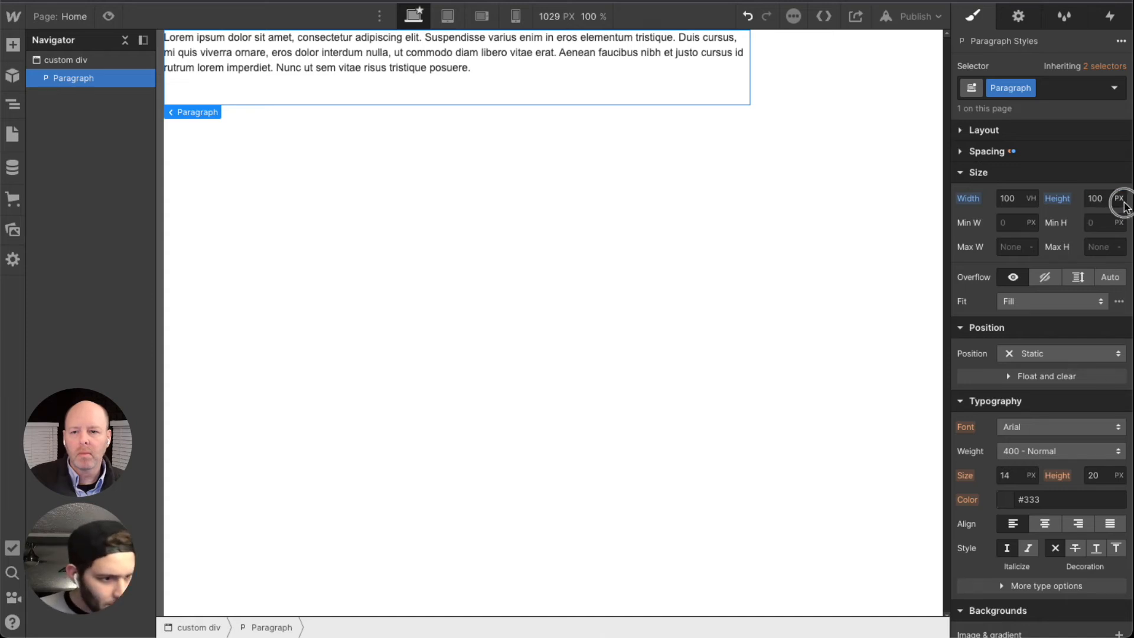
click(1119, 198)
click(1108, 304)
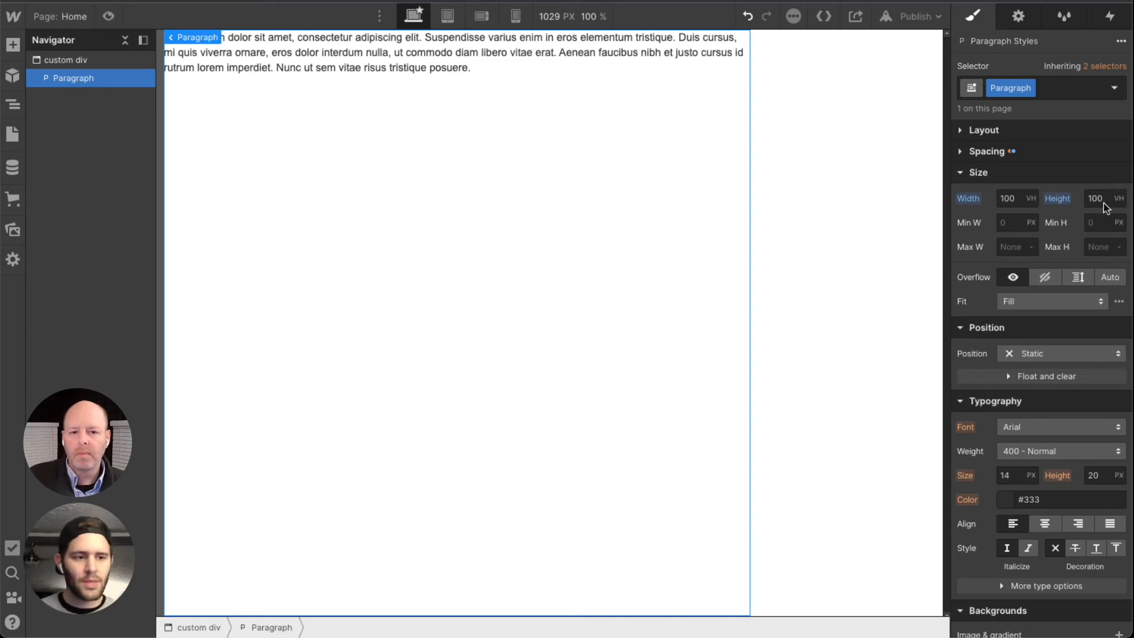
Set the paragraph's width to 100 VW
click(1015, 198)
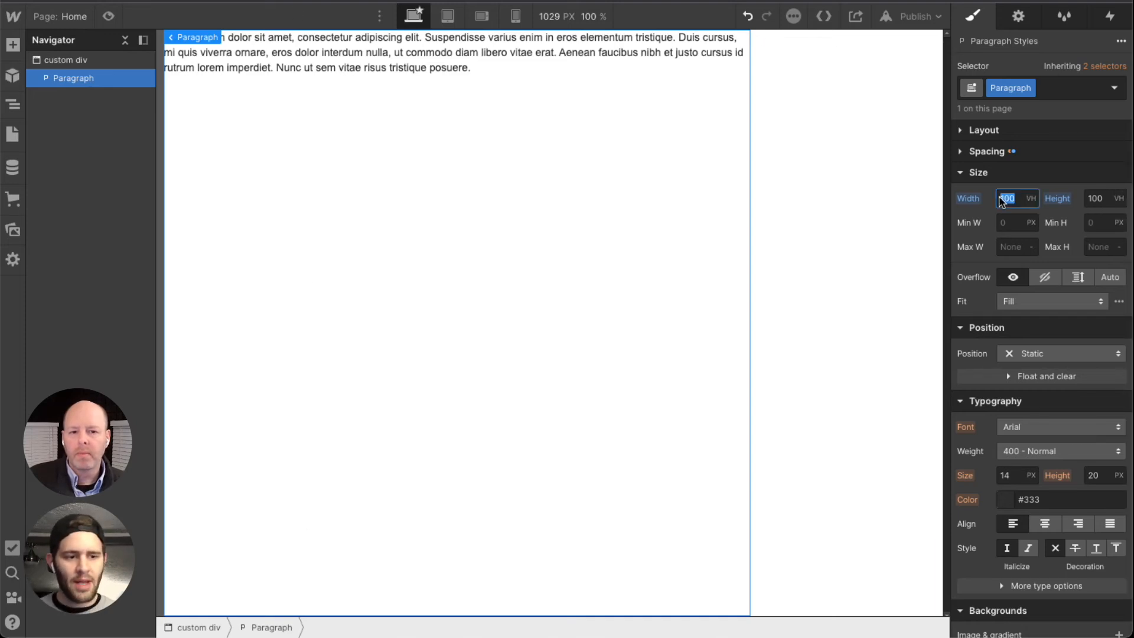
text(100)
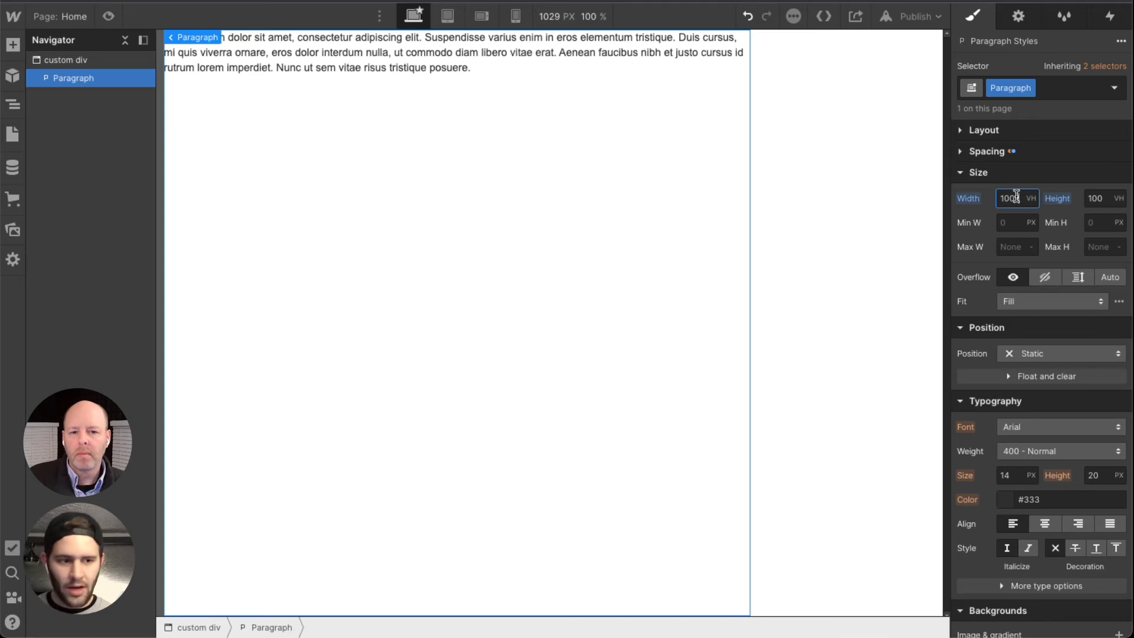
text(vw)
key(Return)
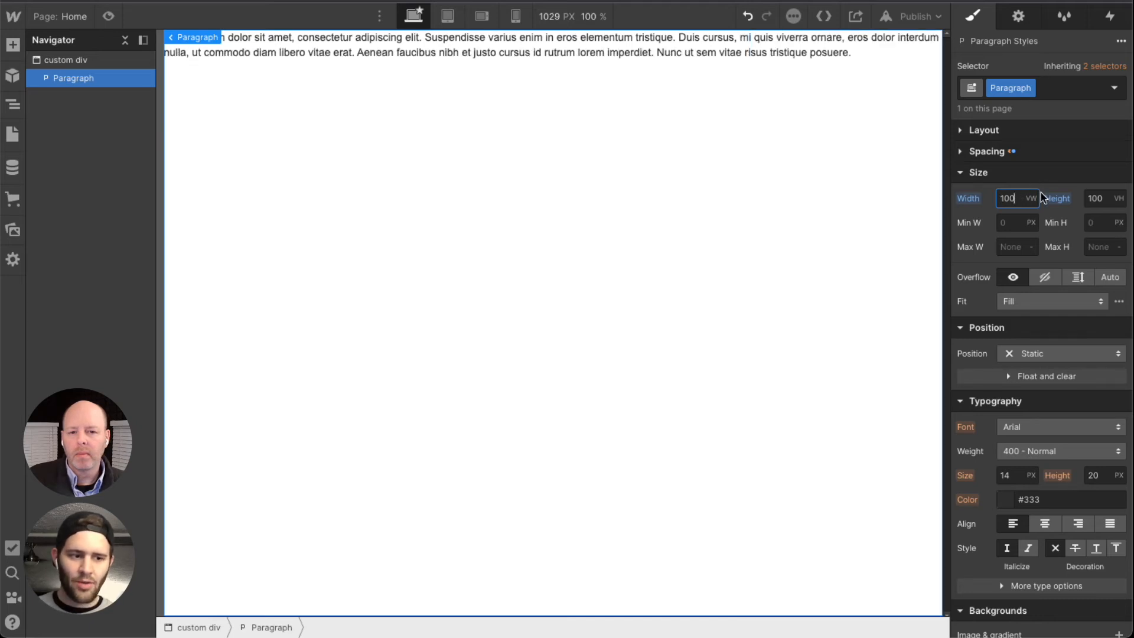
click(1032, 198)
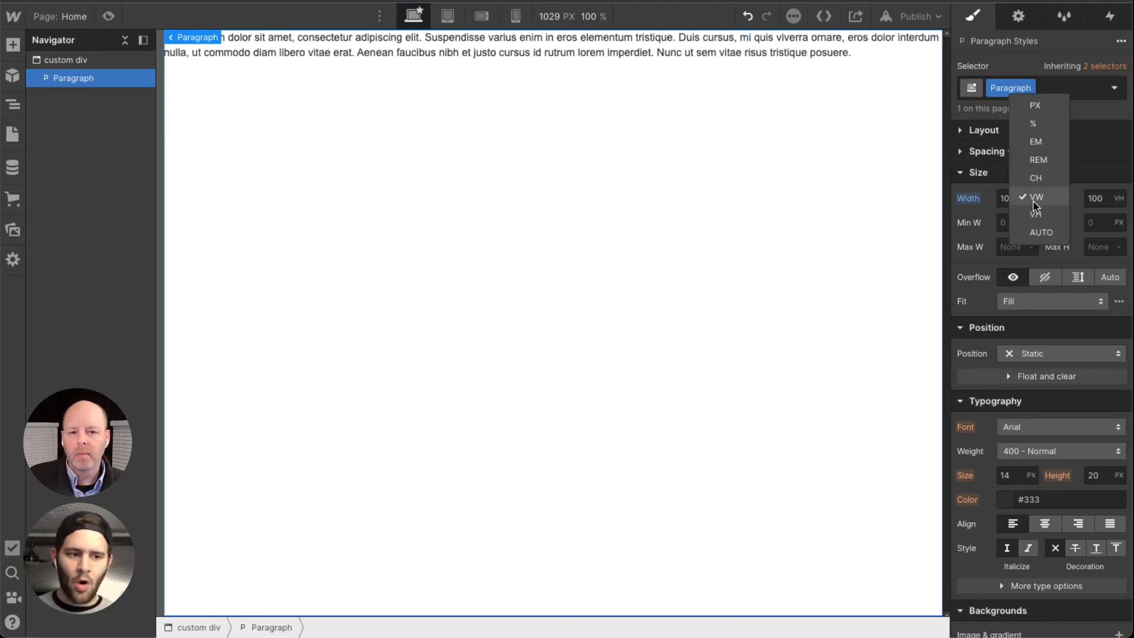
click(992, 244)
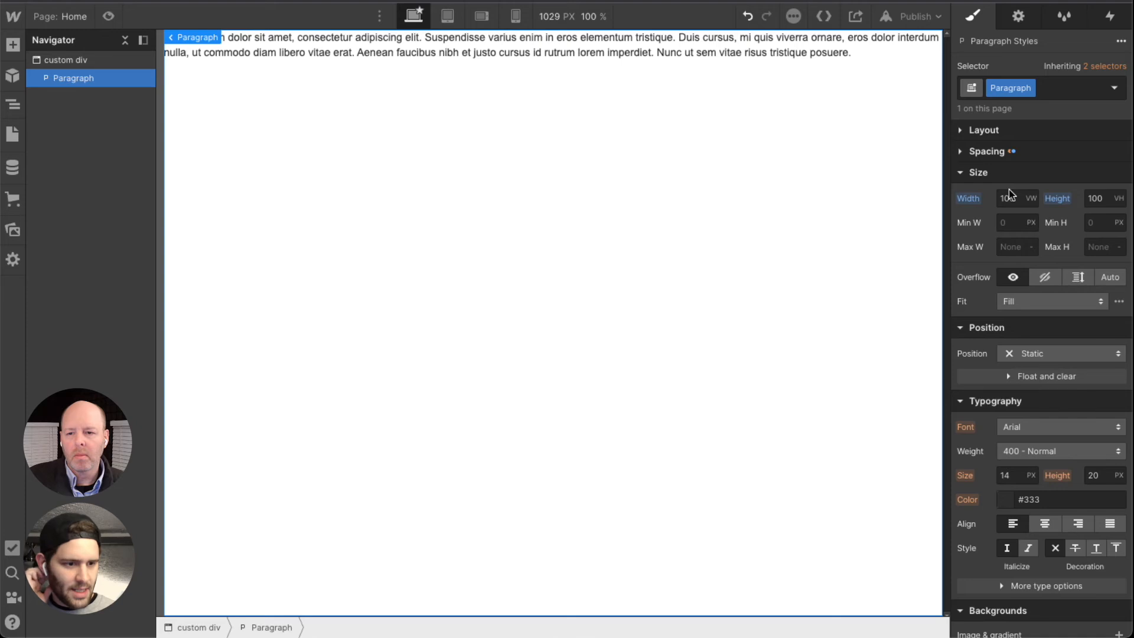
click(962, 170)
click(963, 170)
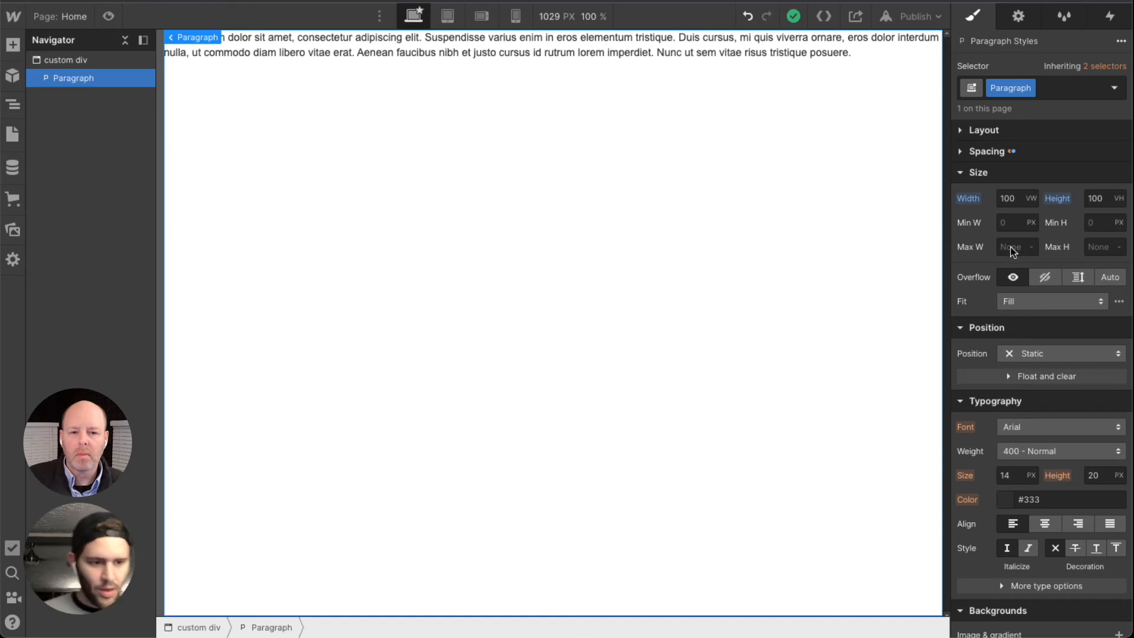
Delete the paragraph and insert a div block into the page in its place
key(Delete)
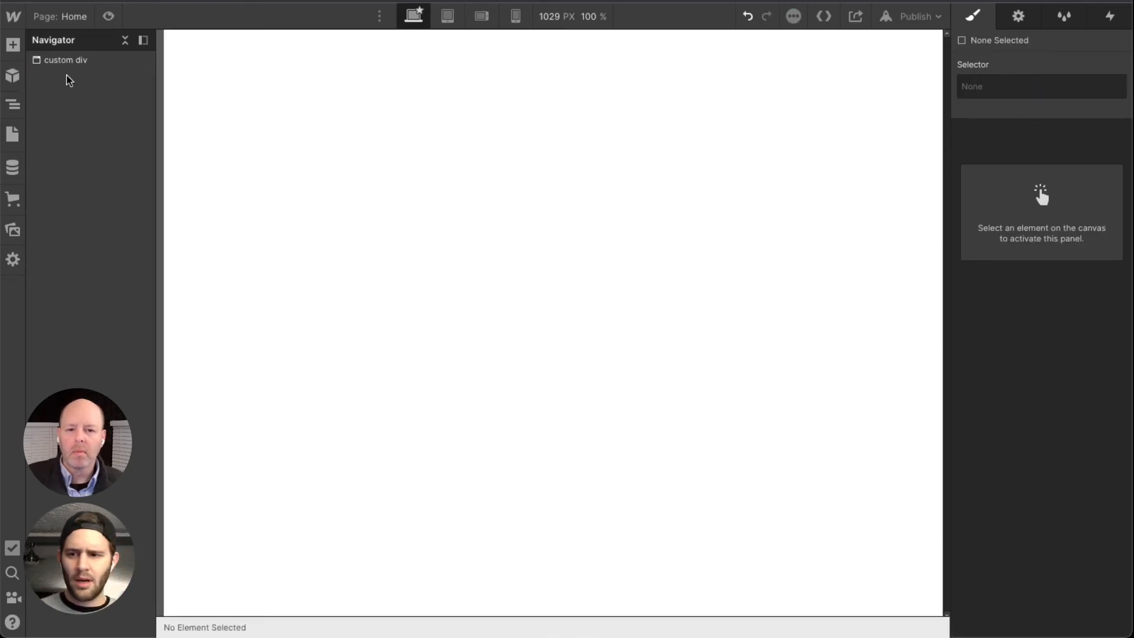
key(super+e)
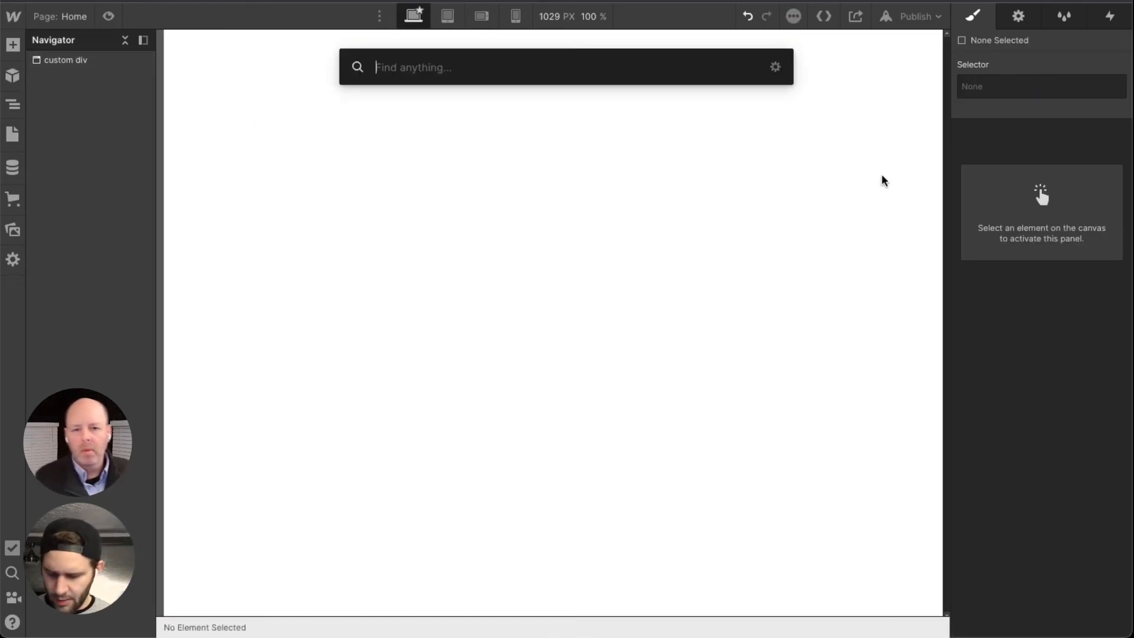
text(div)
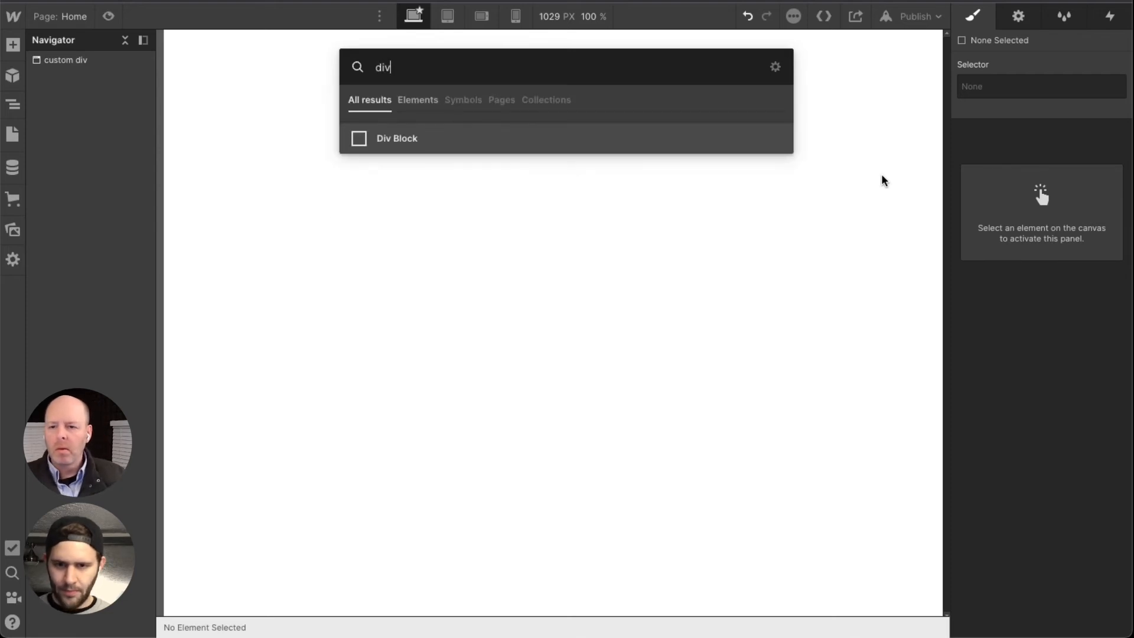
key(Return)
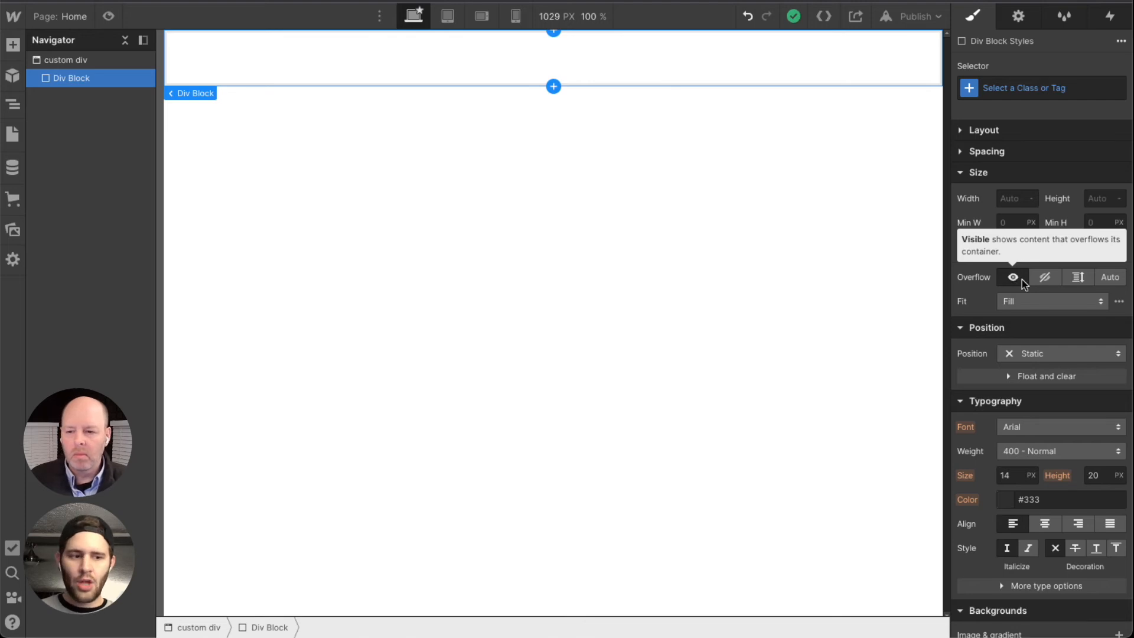
Try the Hidden and Scroll overflow options on the div block and leave its overflow set to Auto
click(1045, 283)
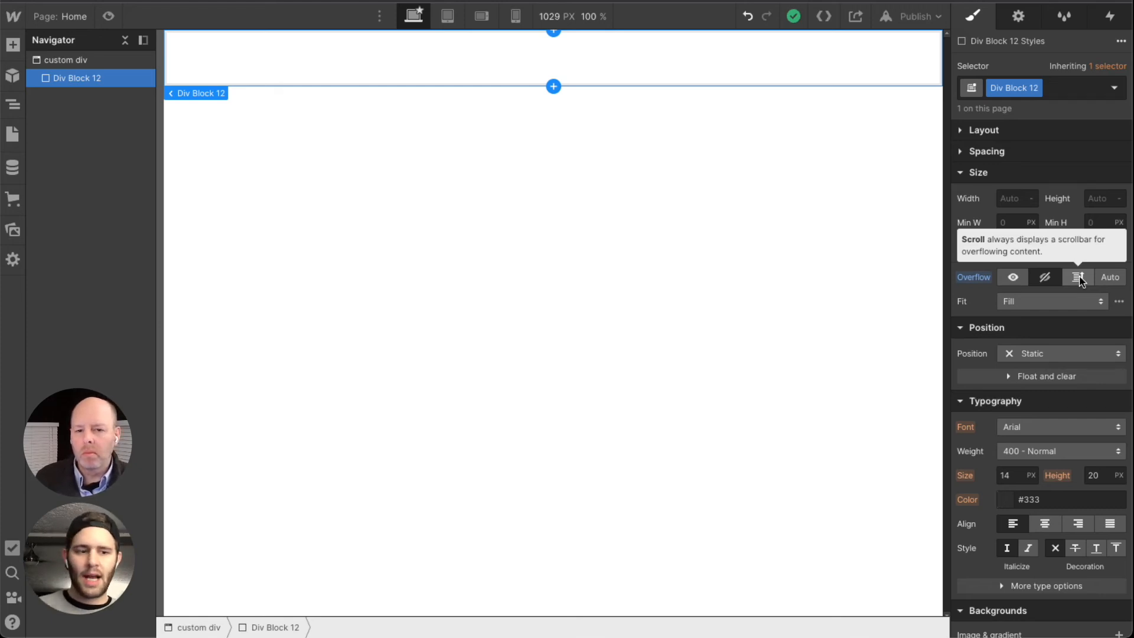
click(1083, 279)
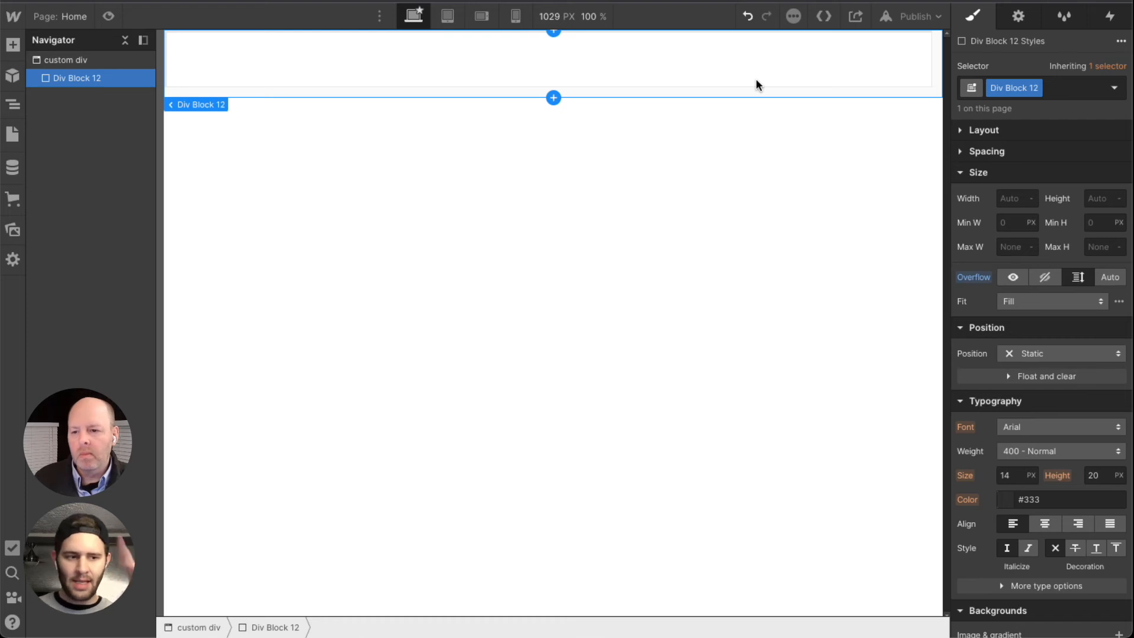
click(1113, 278)
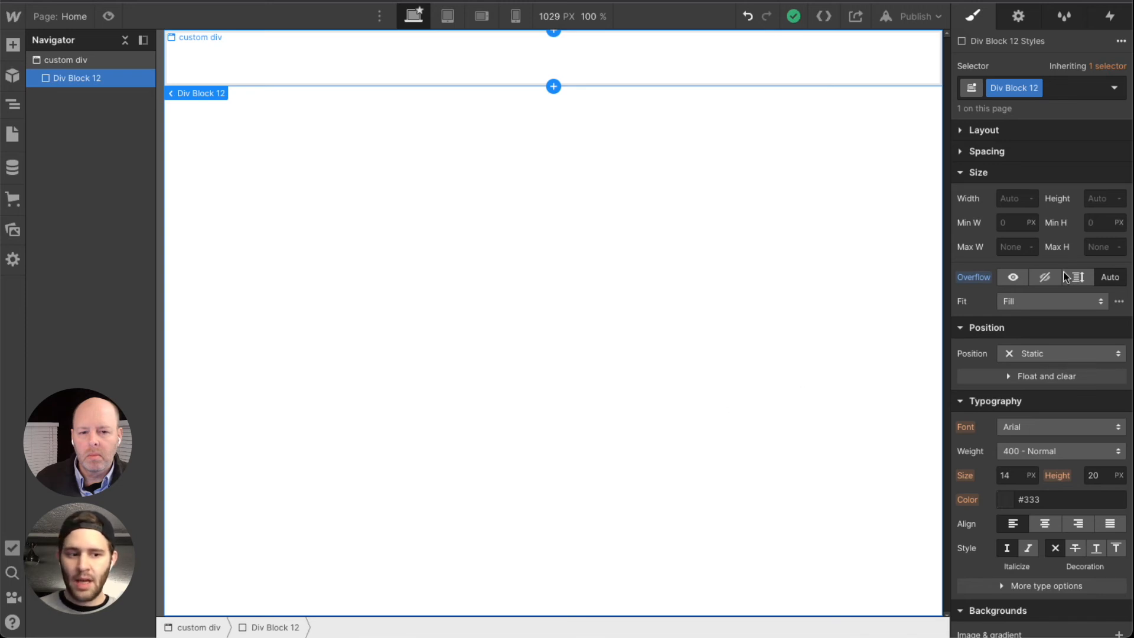
click(1079, 277)
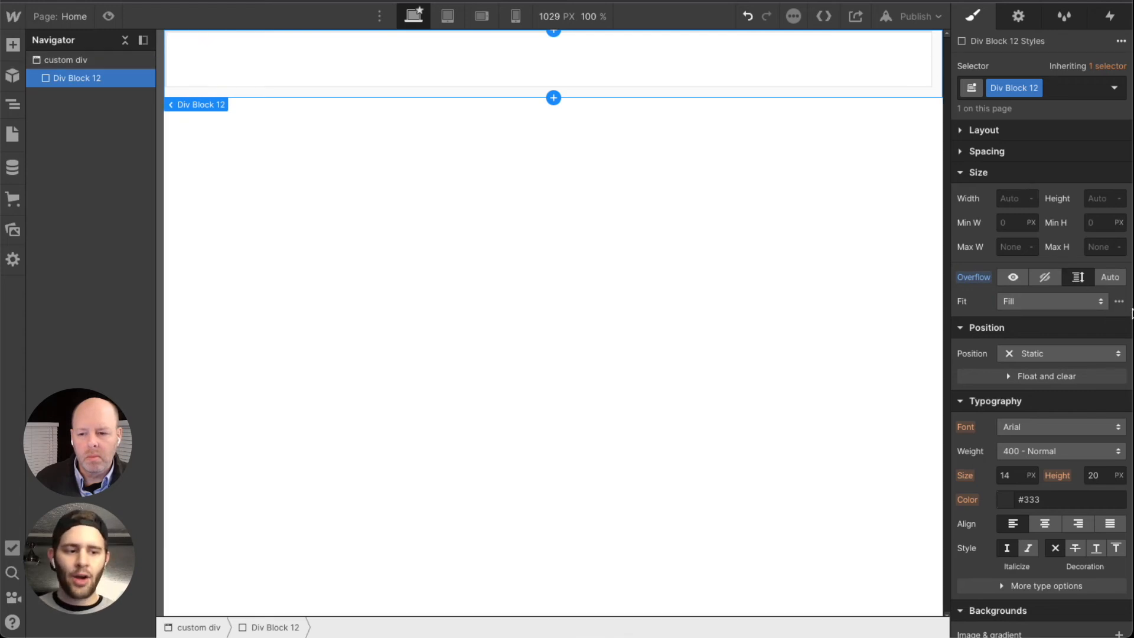
click(1106, 283)
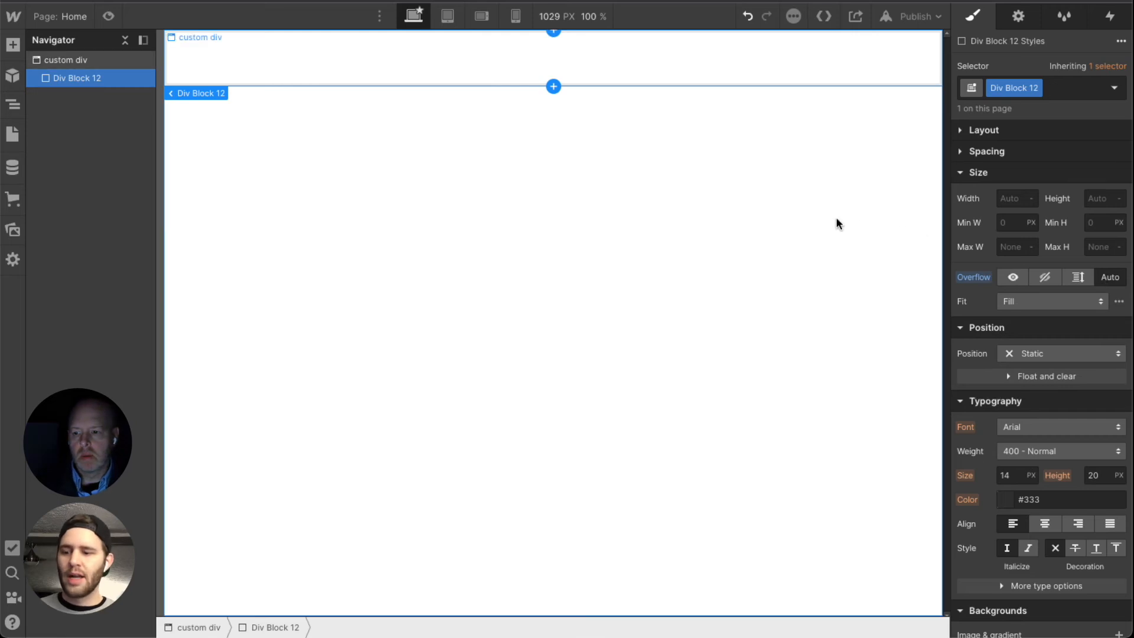
Collapse the size settings and explicitly set the div block's position to Static
click(992, 172)
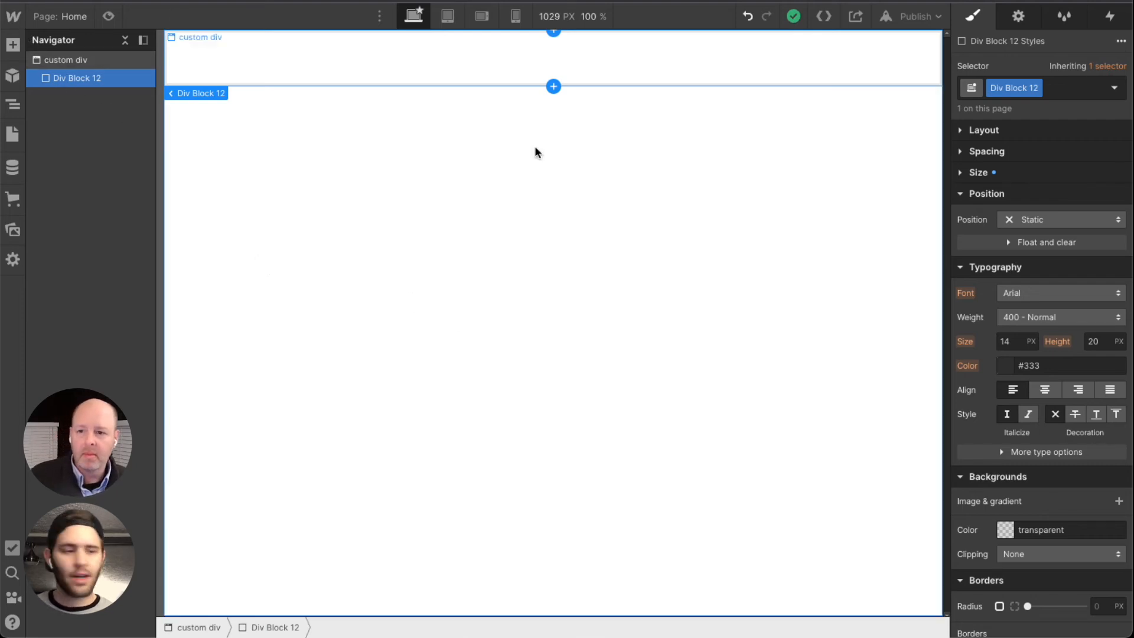
click(1043, 227)
click(1044, 224)
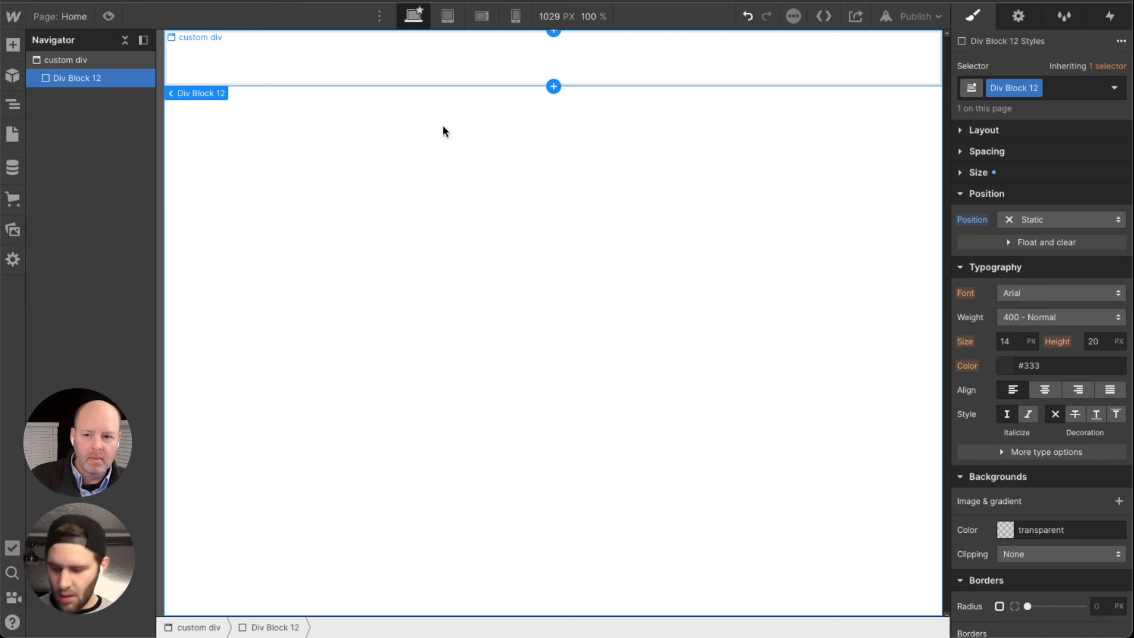
Insert a second div block below the first one in custom div
click(408, 166)
key(super+e)
text(div)
key(Return)
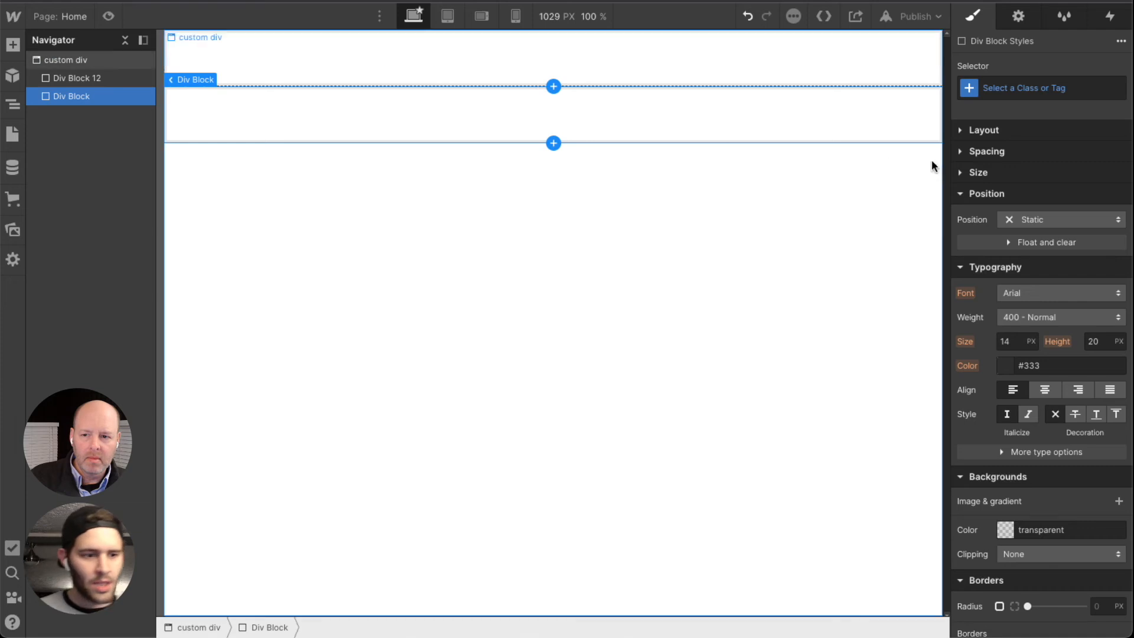
Set the position of the second div block in custom div to Relative
click(1046, 219)
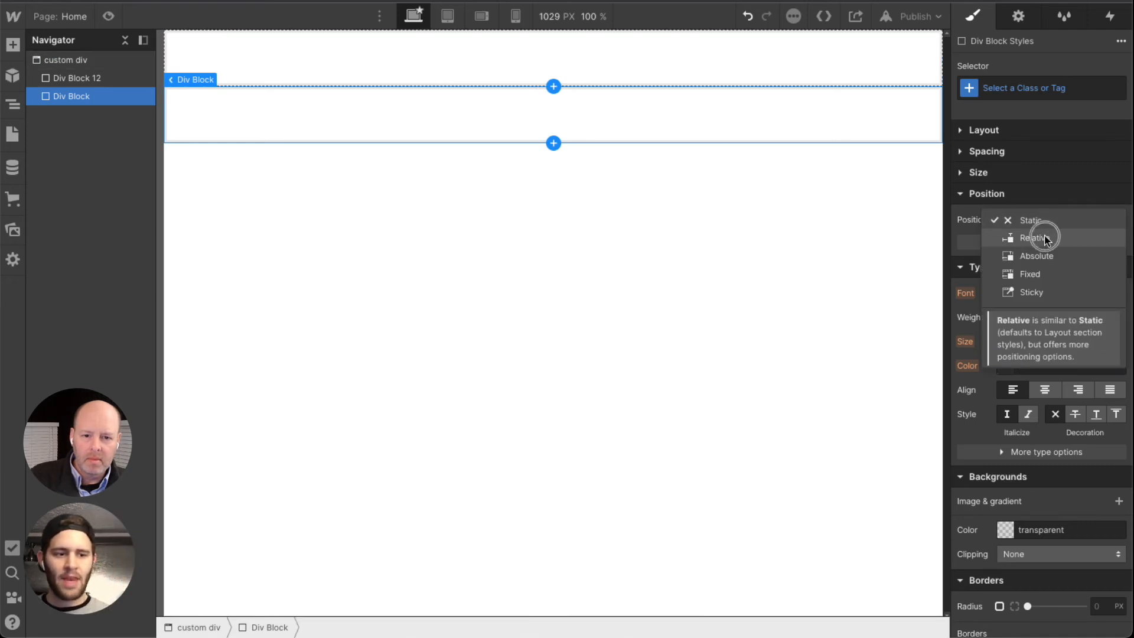
click(1044, 238)
click(1054, 225)
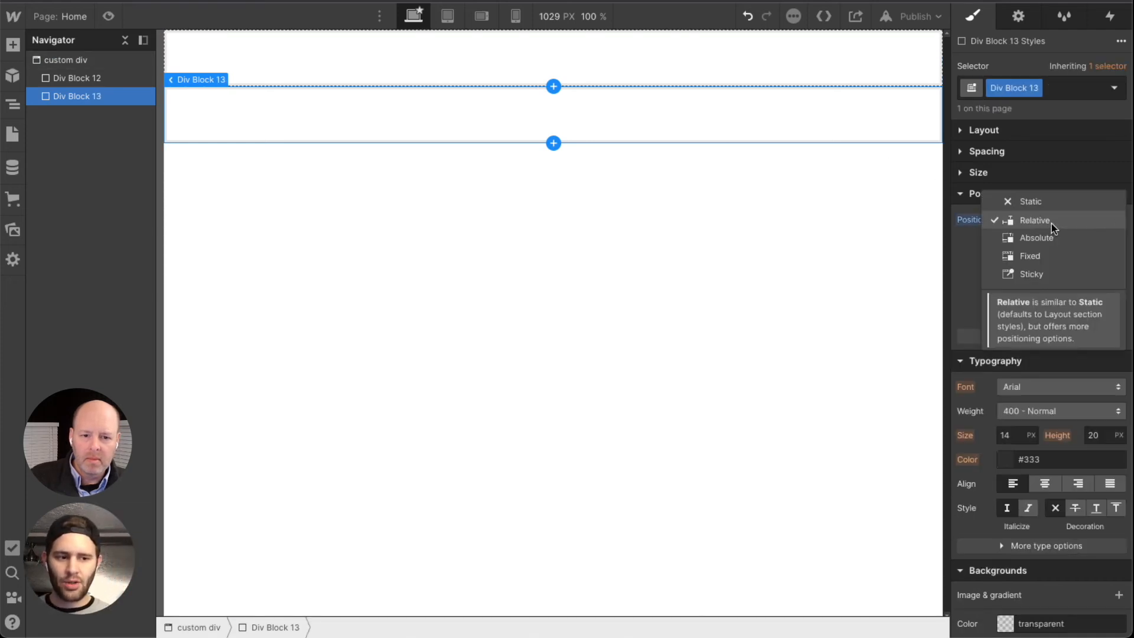
click(1040, 208)
click(1039, 219)
click(1041, 237)
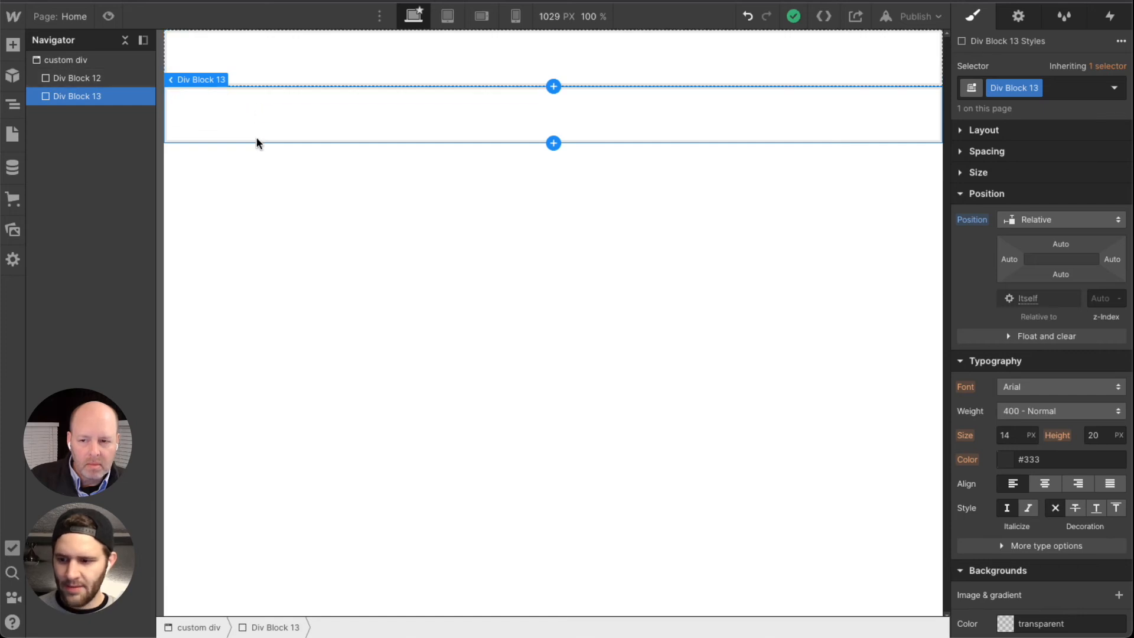
Try top offsets of 81, 60, 30 and -38 on the Relative div block, ending at -37
drag(1067, 245, 1069, 306)
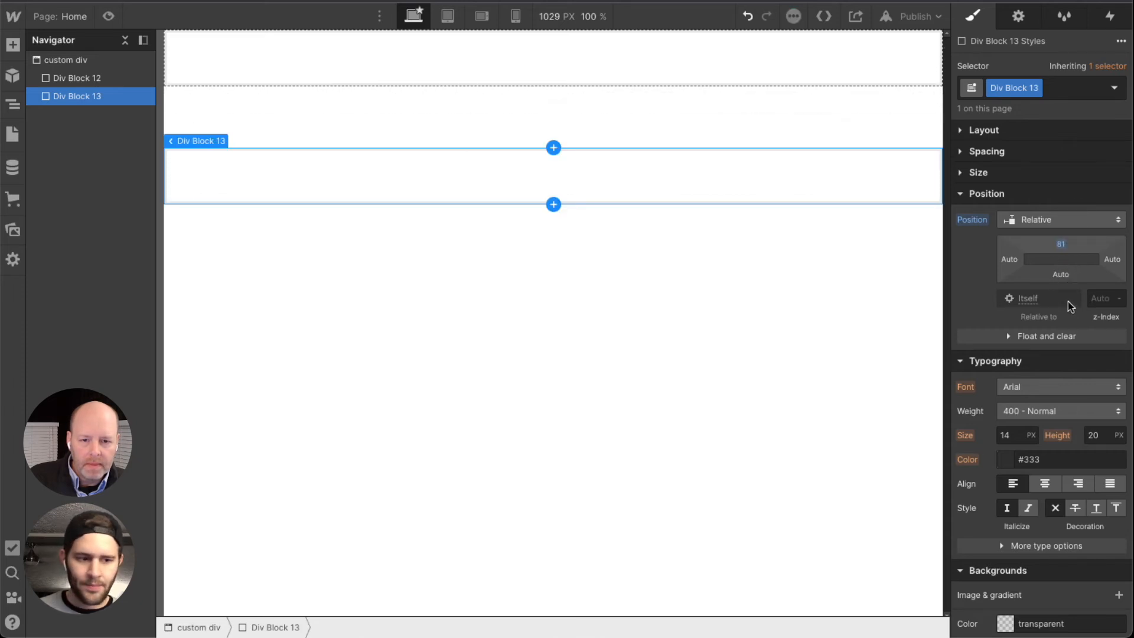
drag(1065, 246, 1064, 233)
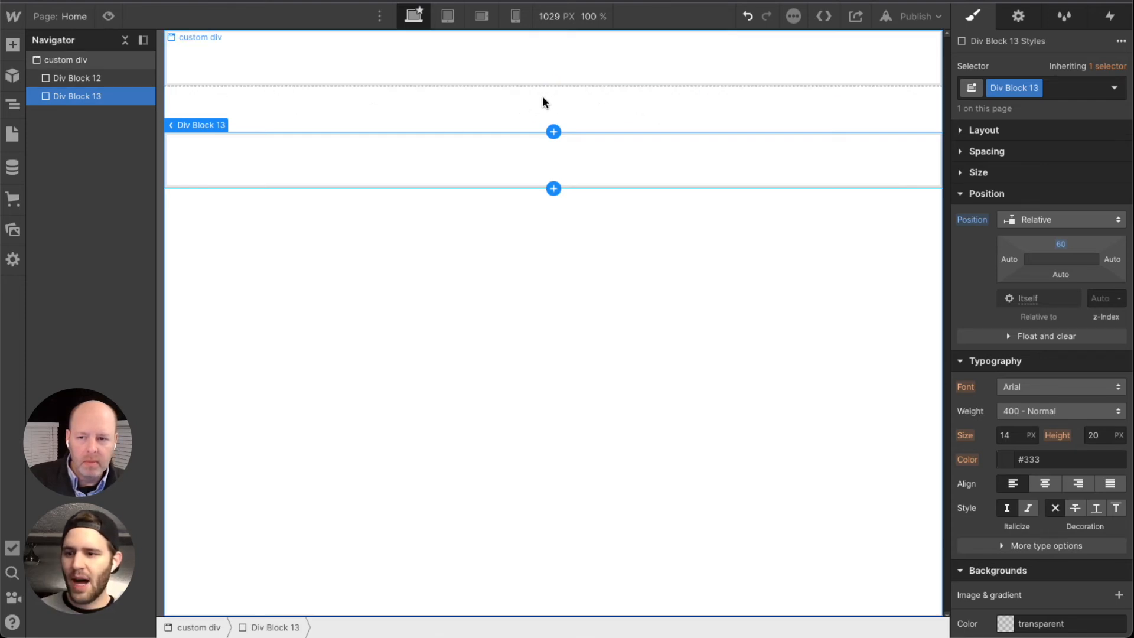
mouse_move(1066, 248)
mouse_down()
mouse_move(1073, 207)
mouse_move(1071, 230)
mouse_up()
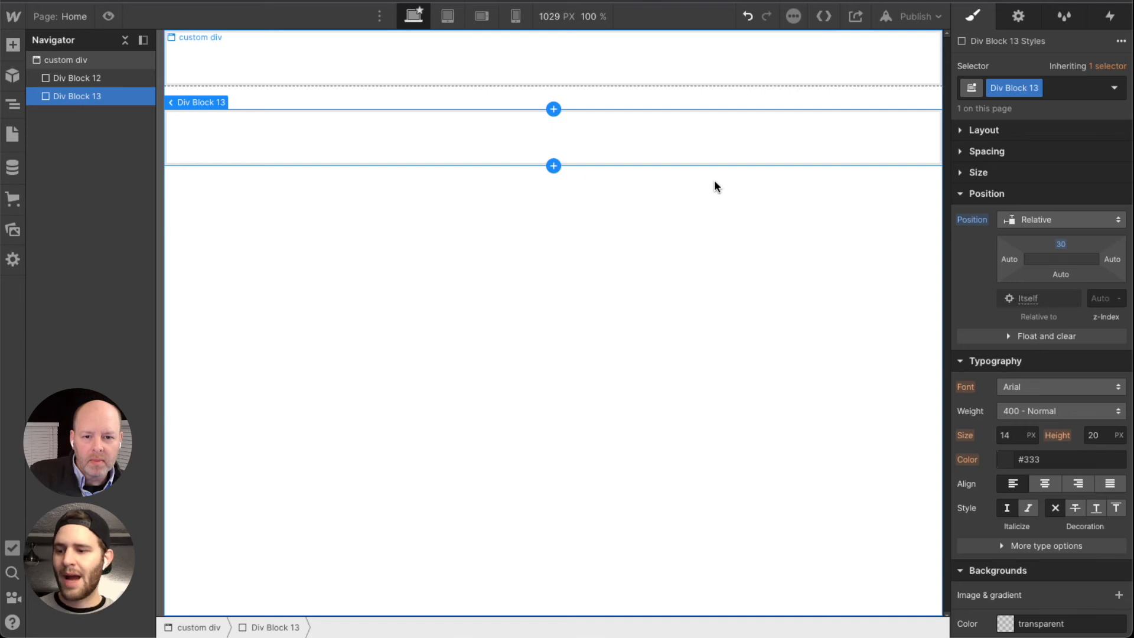
click(1062, 245)
drag(1061, 245, 1072, 199)
click(1072, 199)
click(1030, 199)
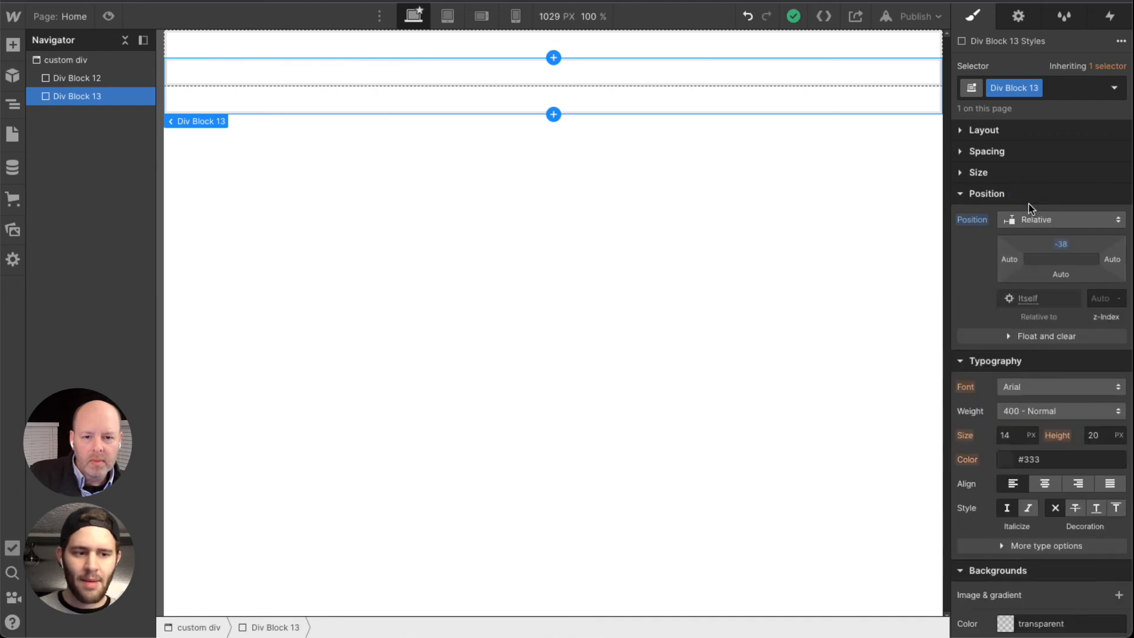
drag(1050, 239, 1050, 241)
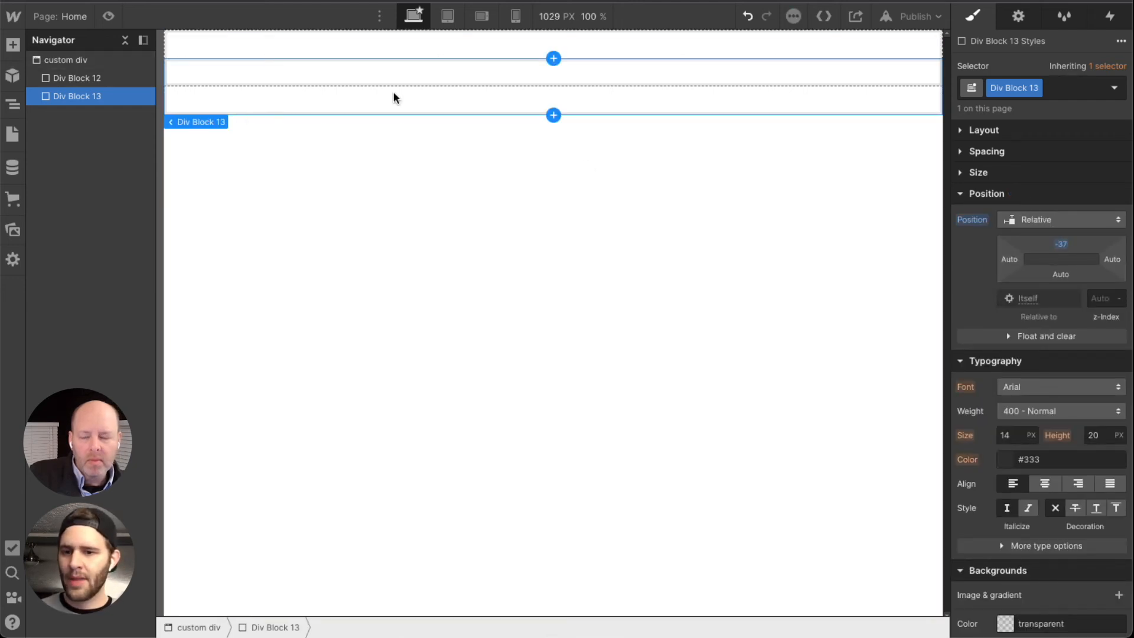
Change Div Block 13's position to Absolute, try Fixed, and return it to Absolute
click(1087, 225)
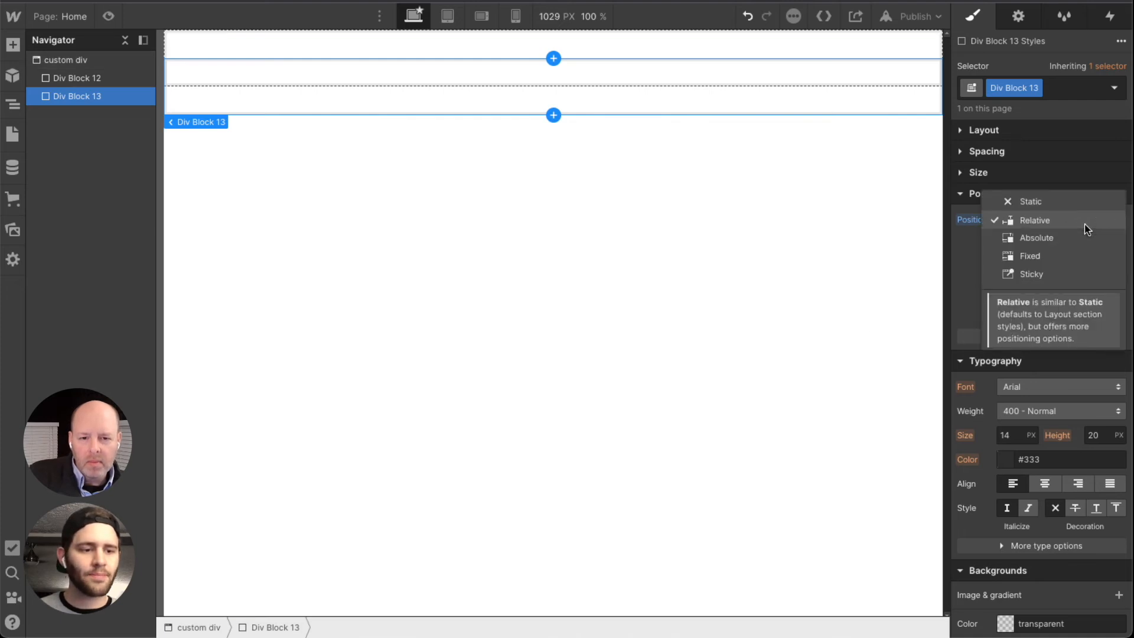
click(1058, 238)
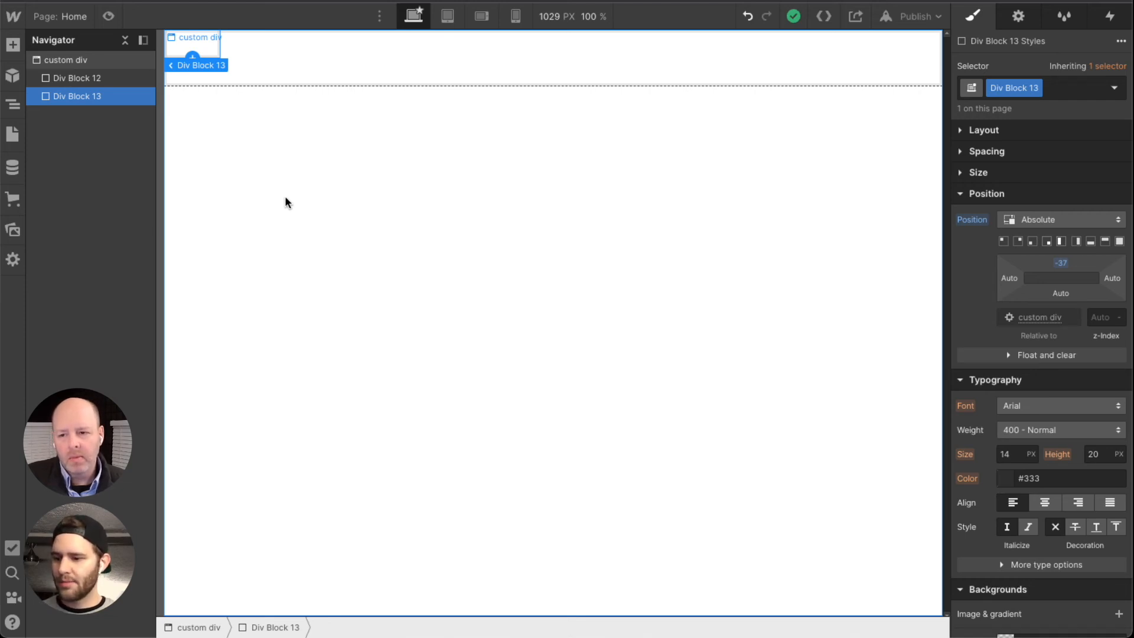
click(1052, 219)
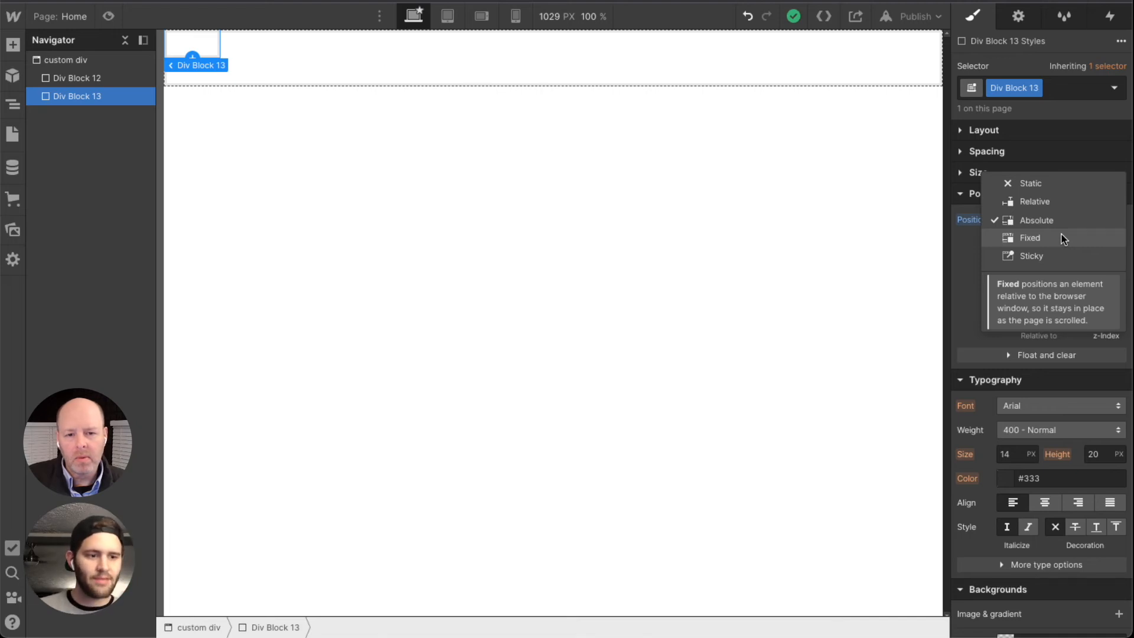
click(1064, 239)
click(1050, 215)
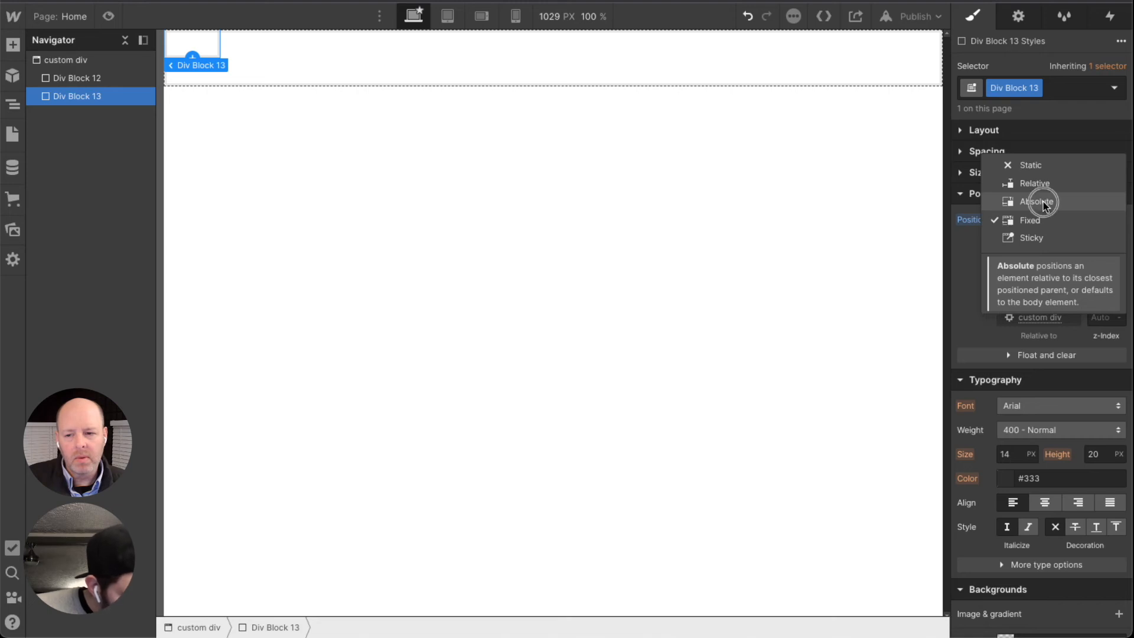
click(1043, 201)
click(1041, 199)
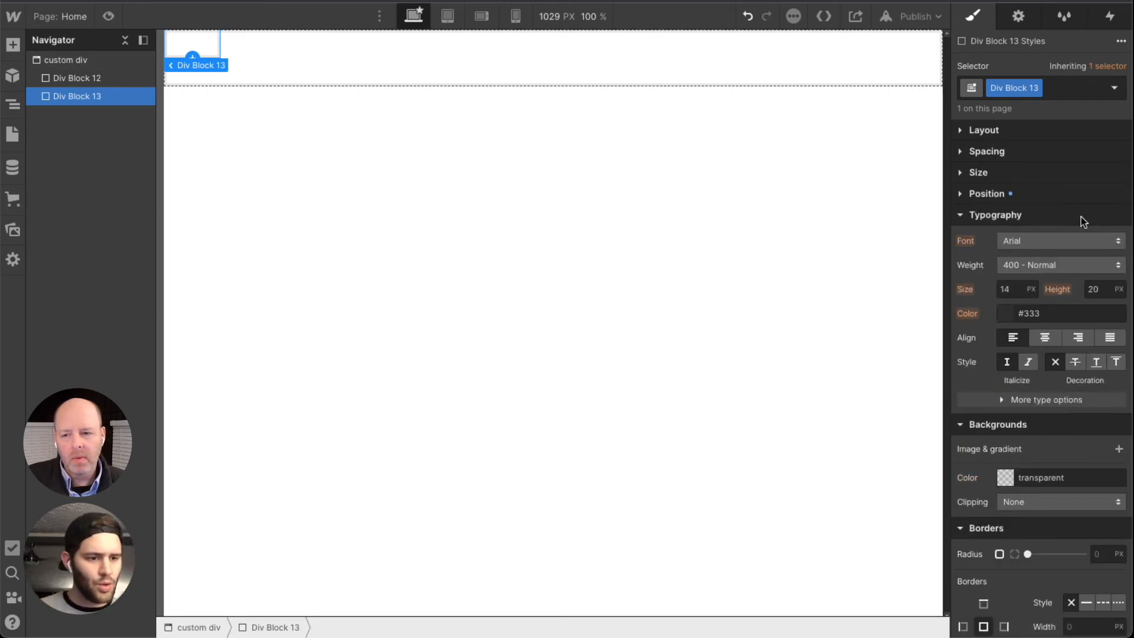
click(974, 196)
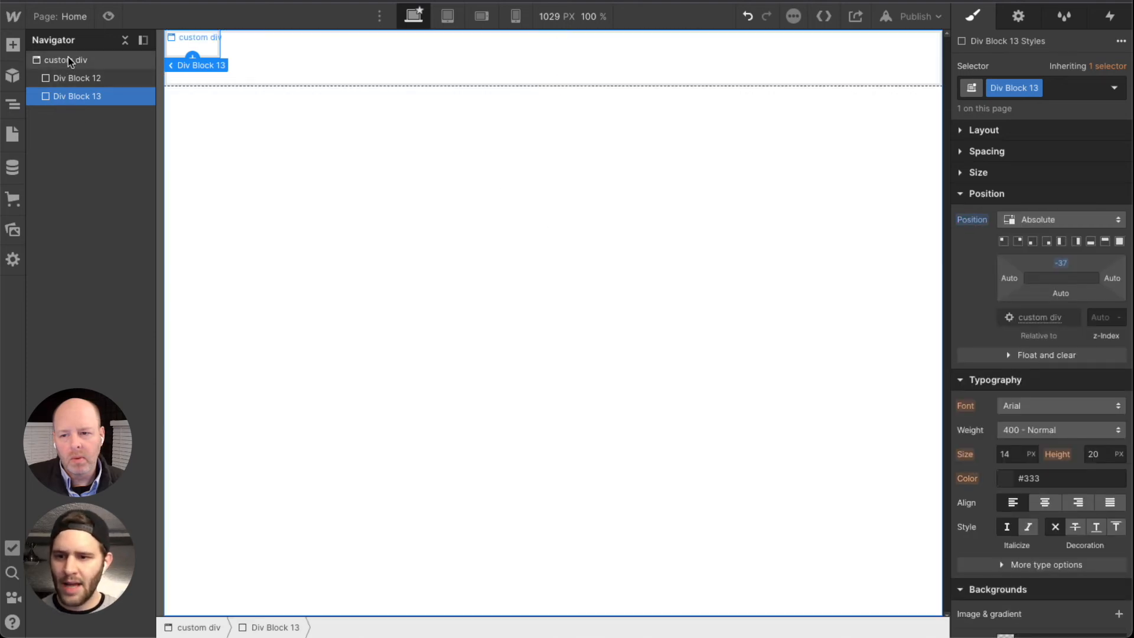
Delete Div Block 12 and keep Div Block 13's position set to Absolute
click(83, 78)
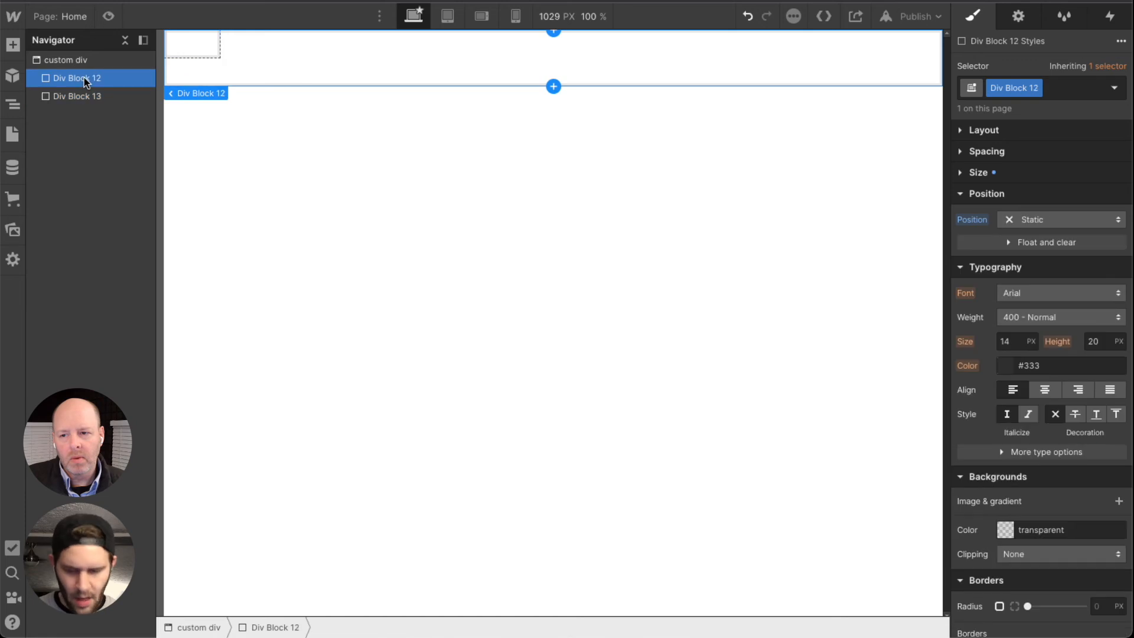
key(Delete)
click(1092, 221)
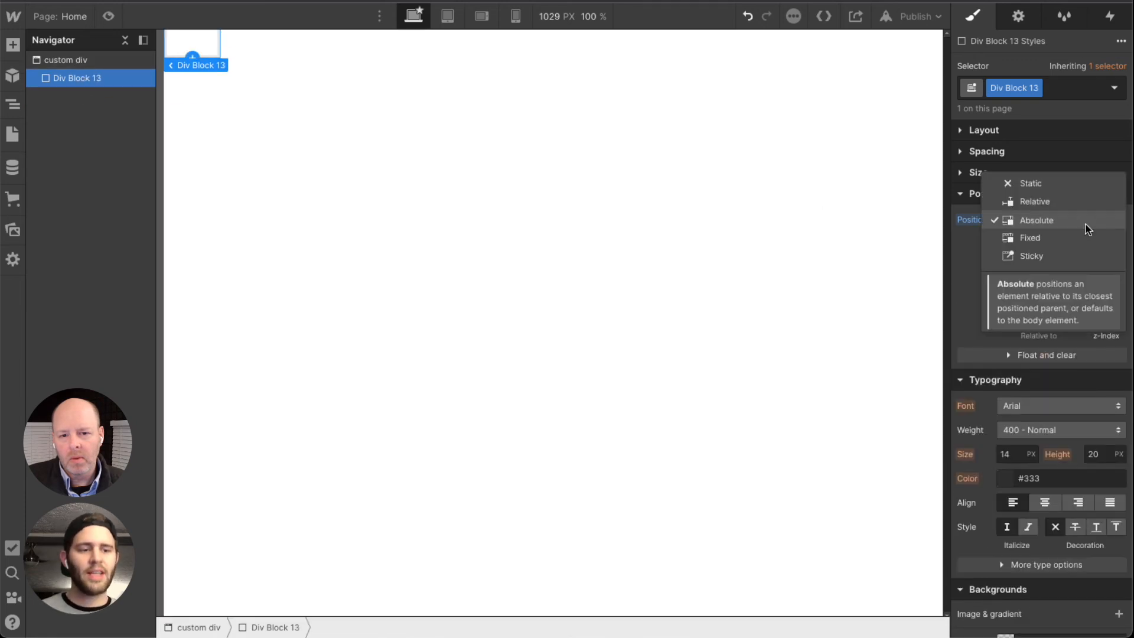
click(1048, 219)
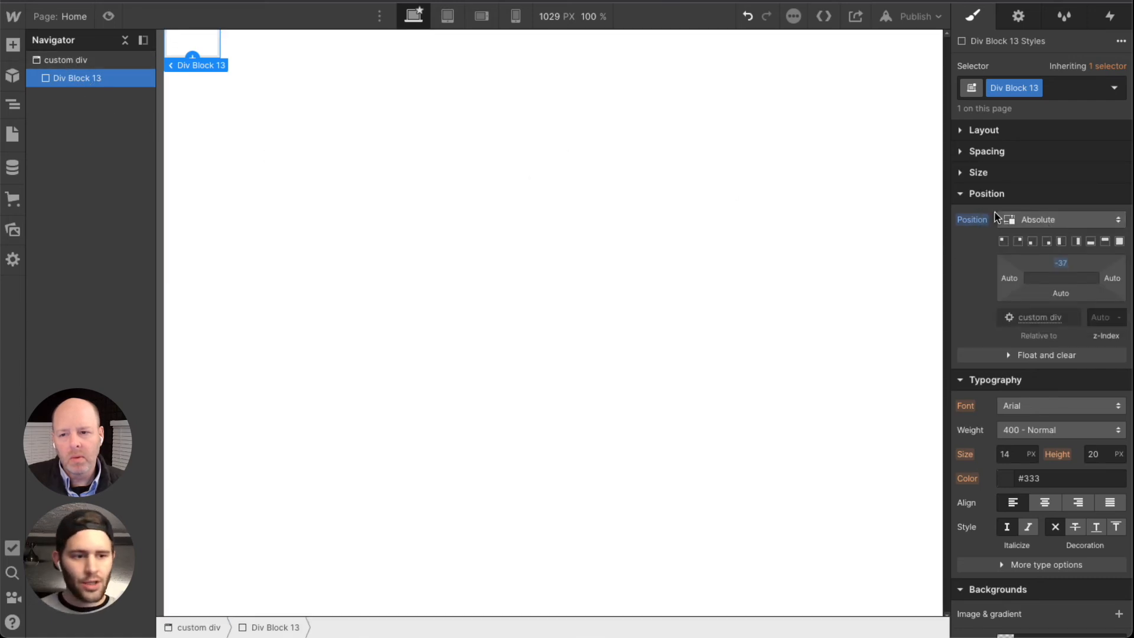
Insert a new div block into custom div and change its position setting
click(81, 61)
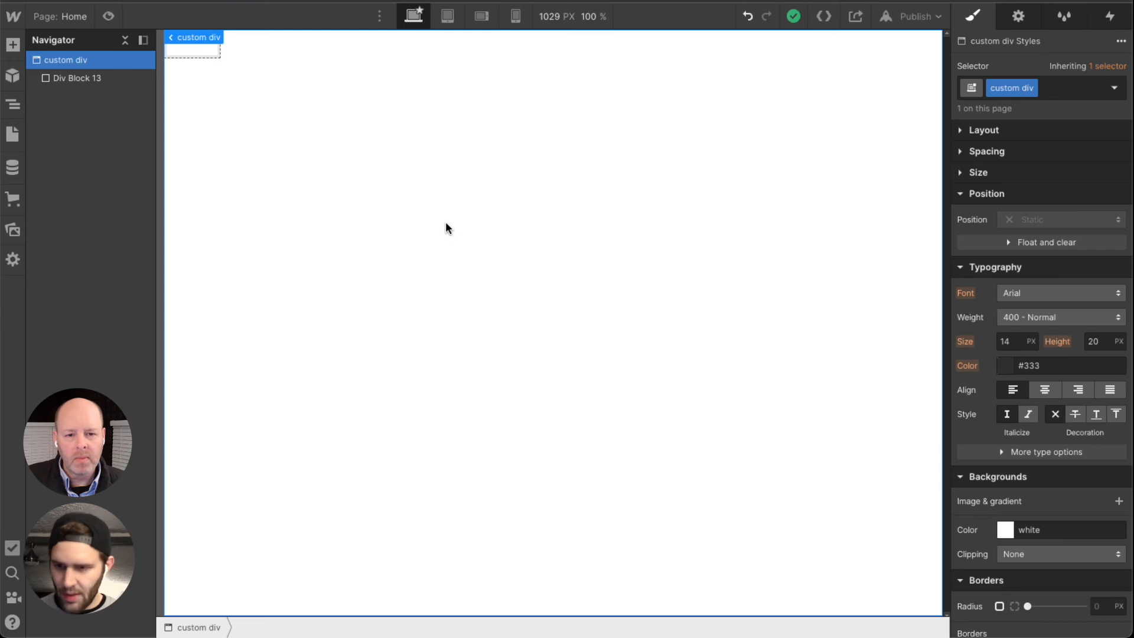
key(super+e)
text(di)
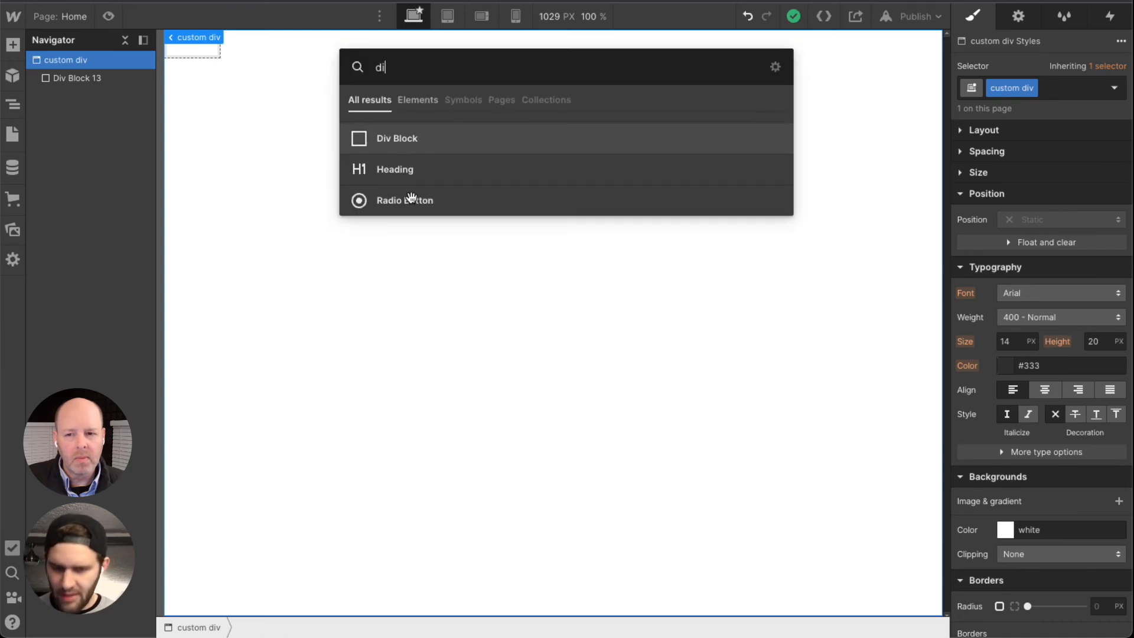
key(Return)
click(1061, 220)
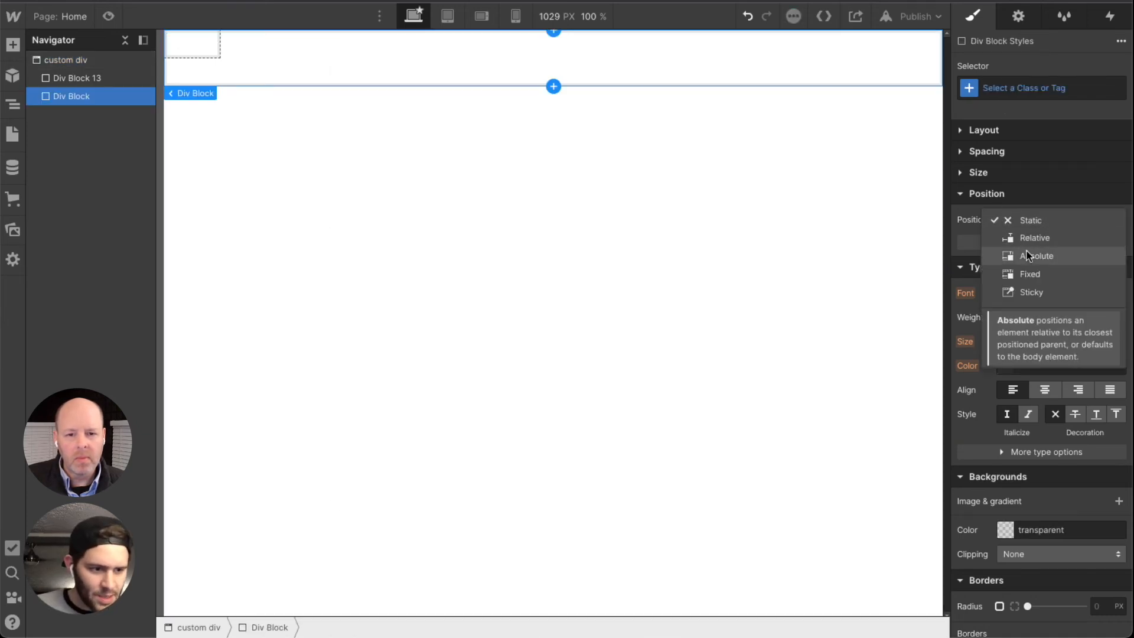
click(1028, 255)
Move Div Block 13 below the new div block in the element tree and set its top offset to 72
click(112, 74)
drag(102, 99, 111, 105)
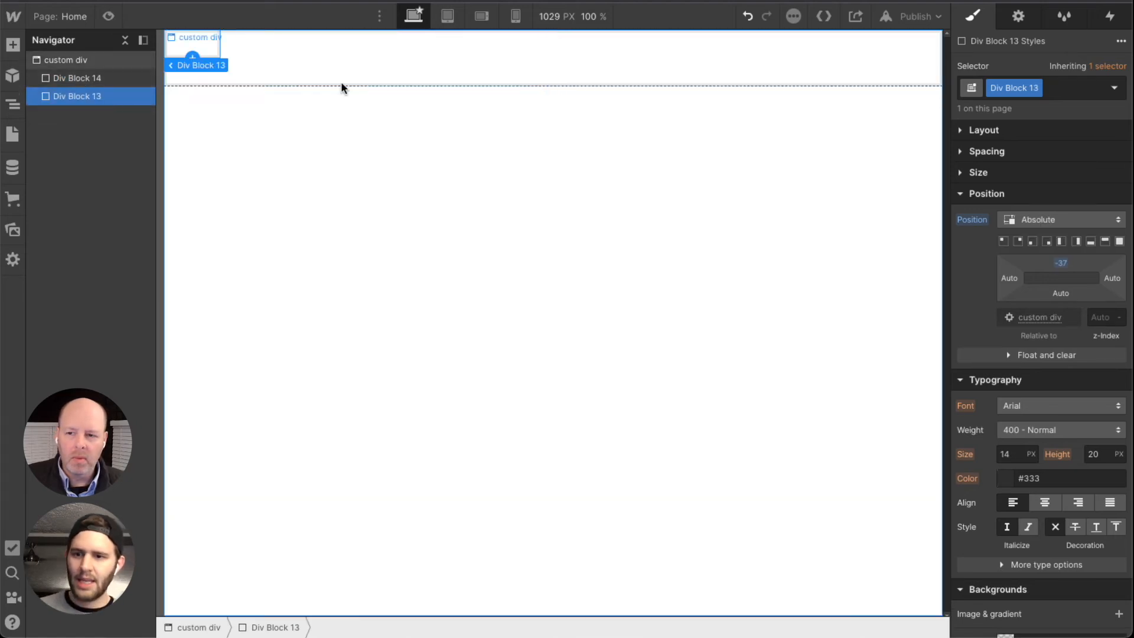
click(285, 104)
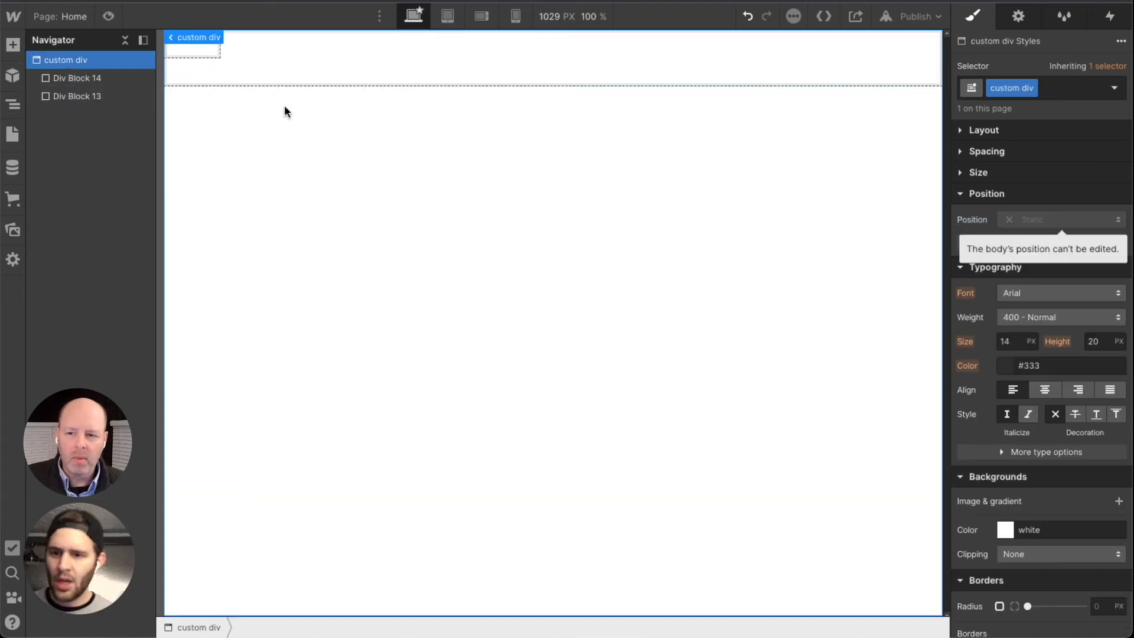
click(205, 55)
drag(1067, 258, 1078, 337)
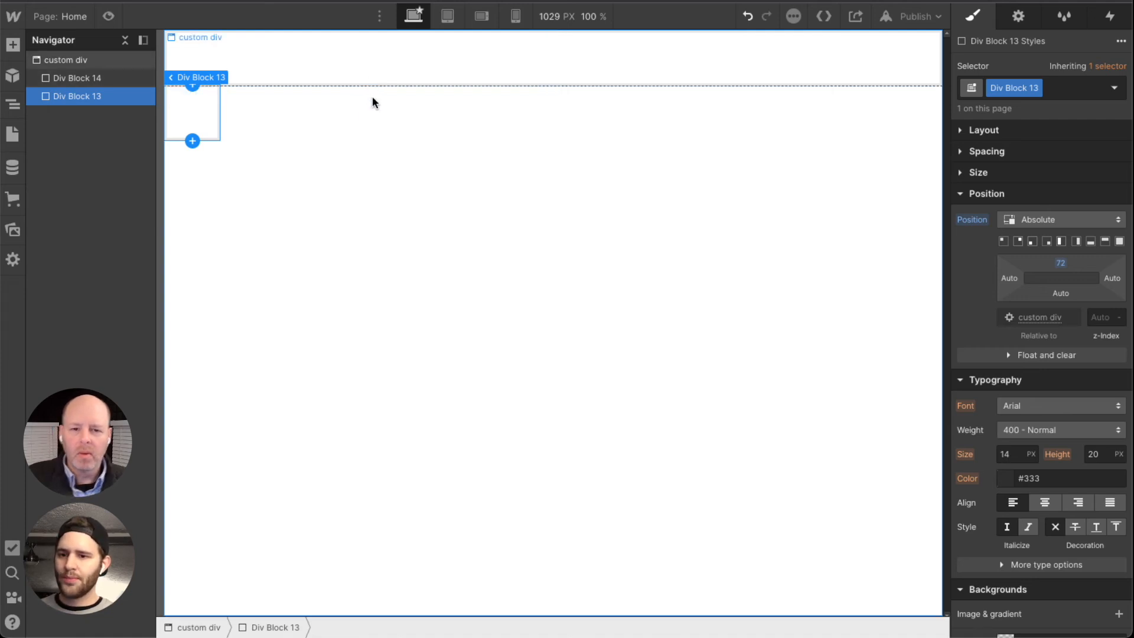
Insert two more div blocks at the end of custom div and delete Div Block 13
click(317, 242)
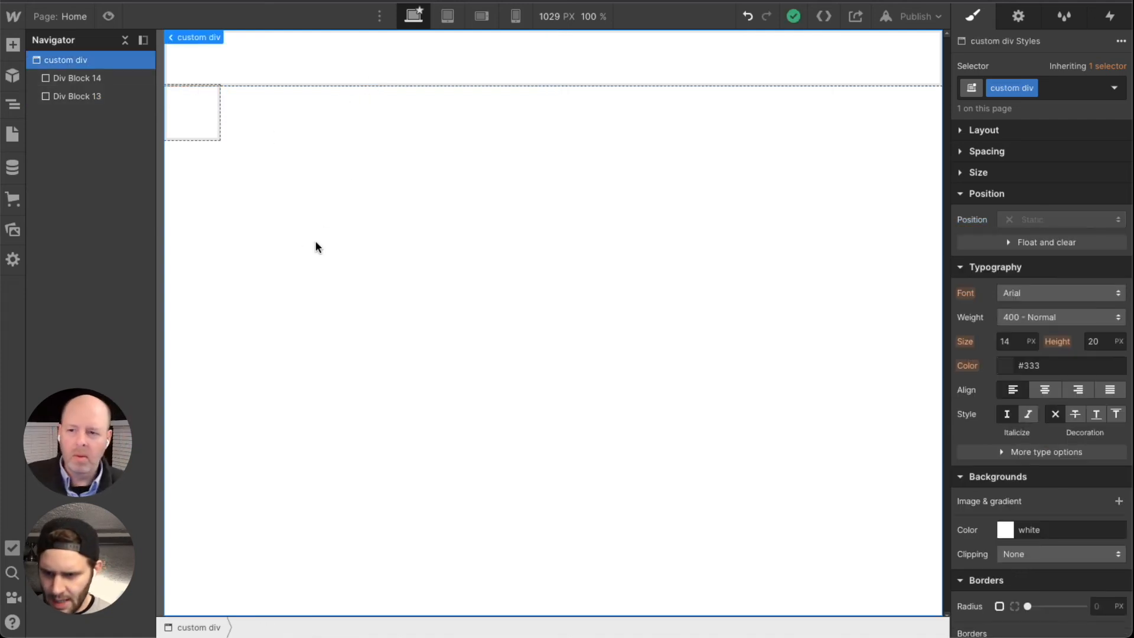
key(super+e)
text(div)
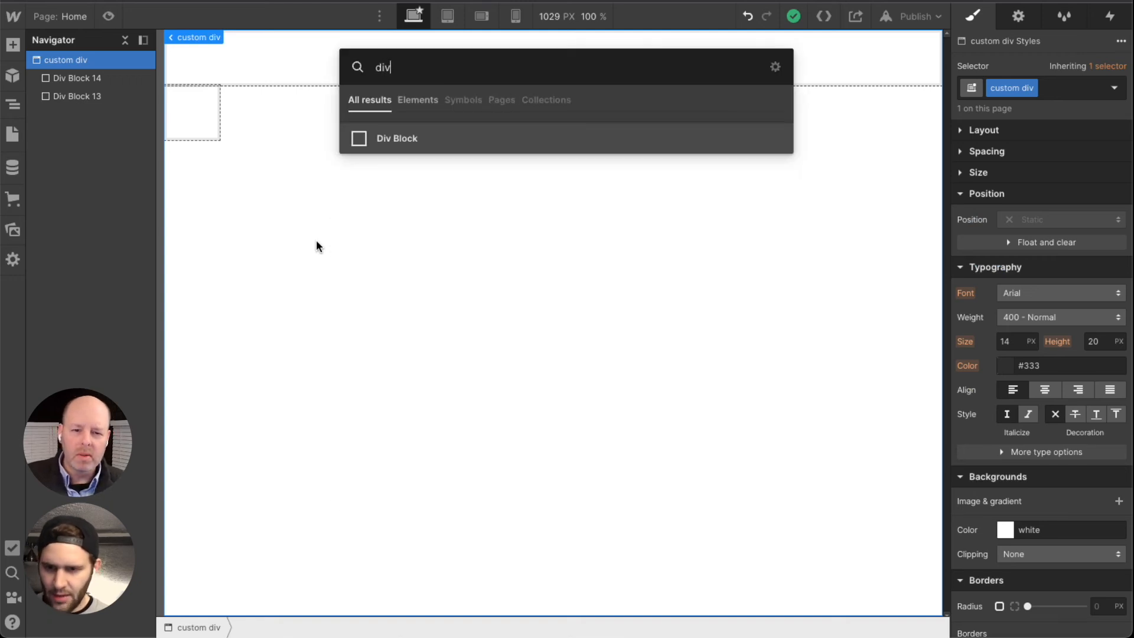
key(Return)
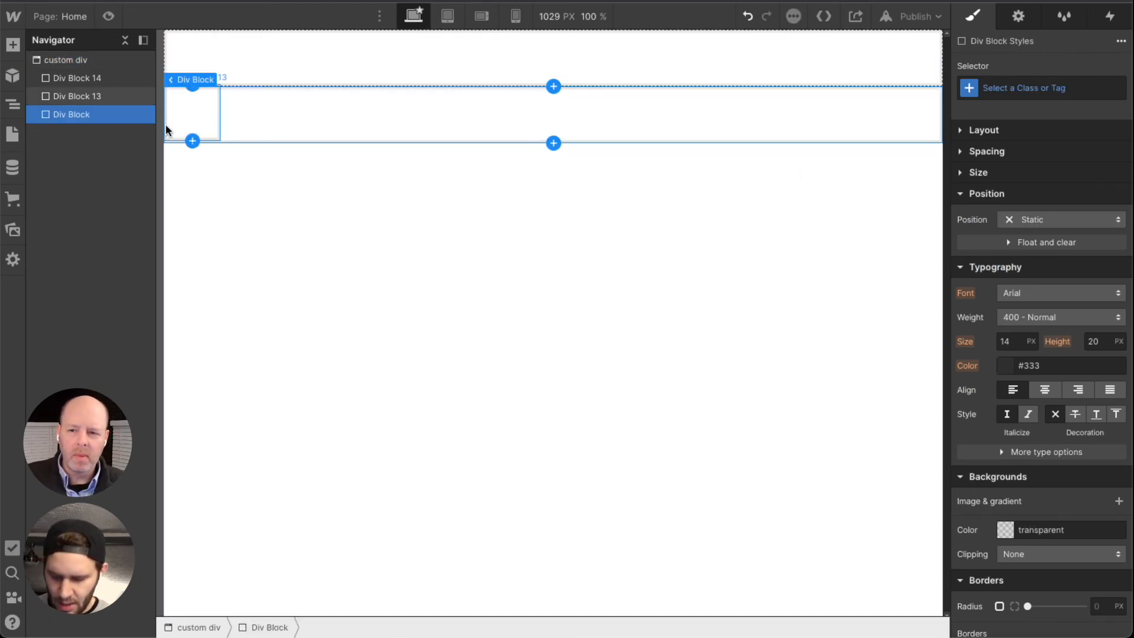
key(super+e)
text(d)
key(Return)
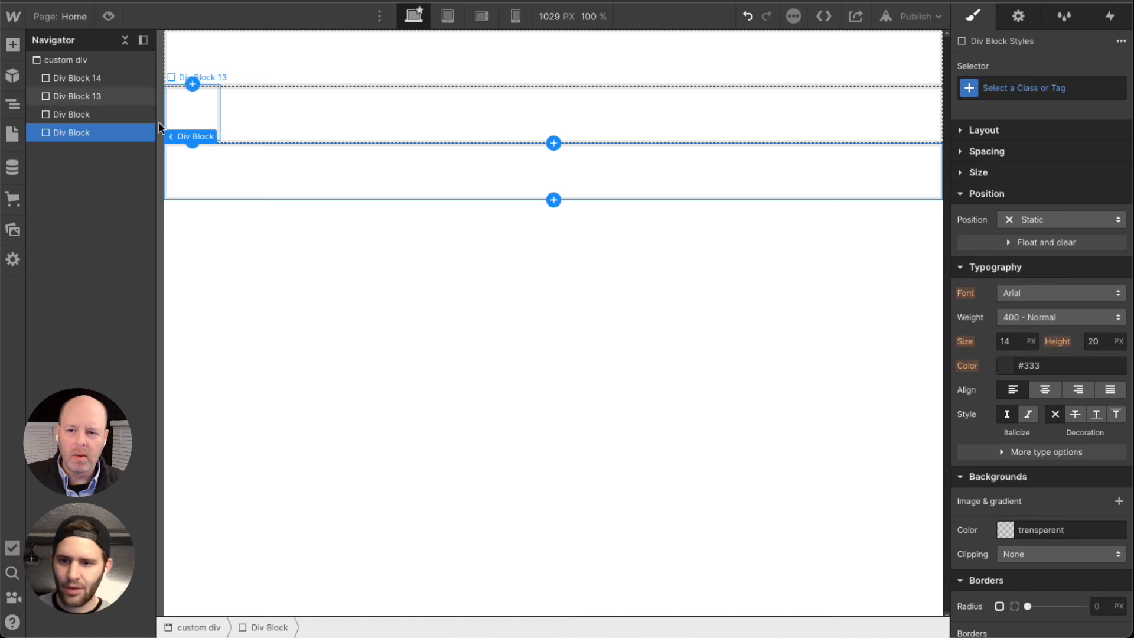
click(89, 97)
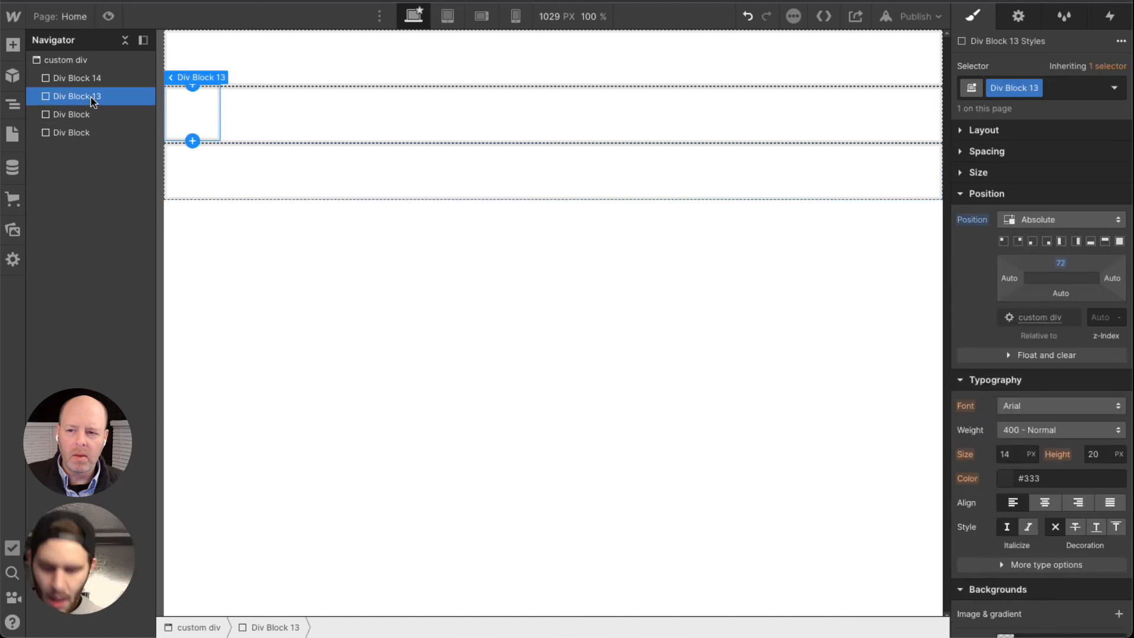
key(Delete)
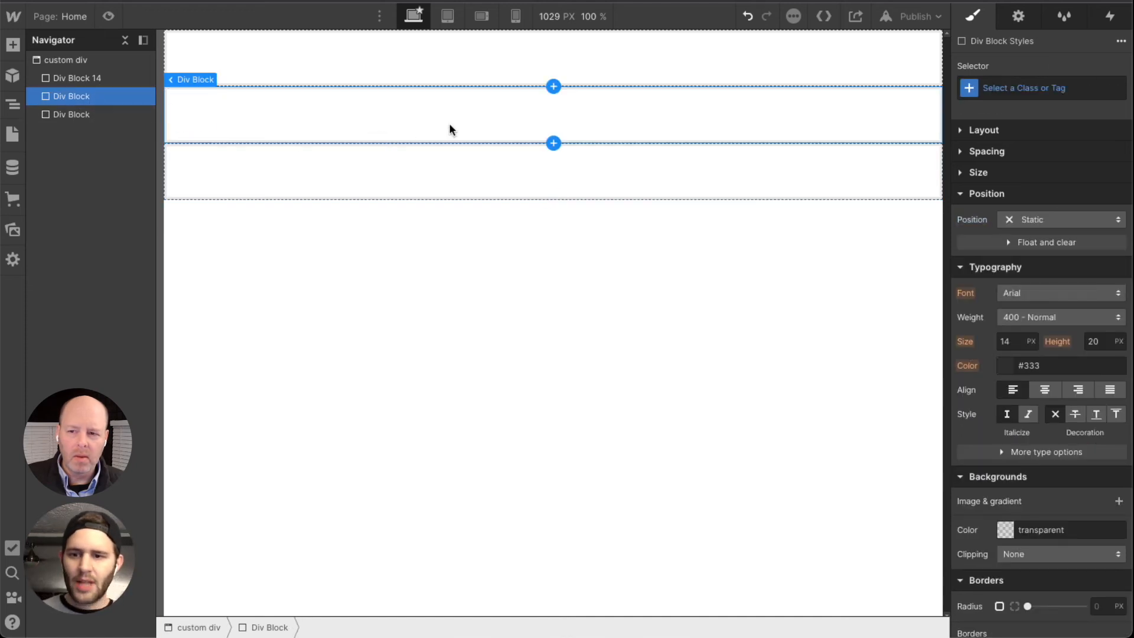
Set the middle div block's position to Relative with a top offset of 145
click(1058, 219)
click(1053, 235)
drag(1054, 236, 1062, 359)
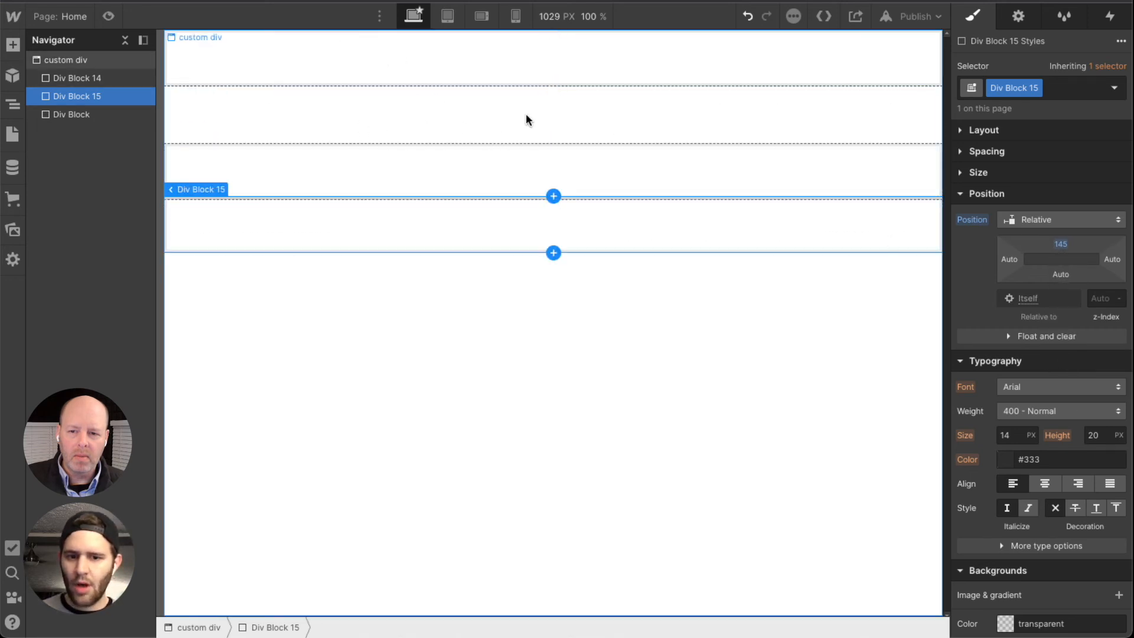
Switch the middle div block's position to Absolute and set its top offset to 39
click(1054, 221)
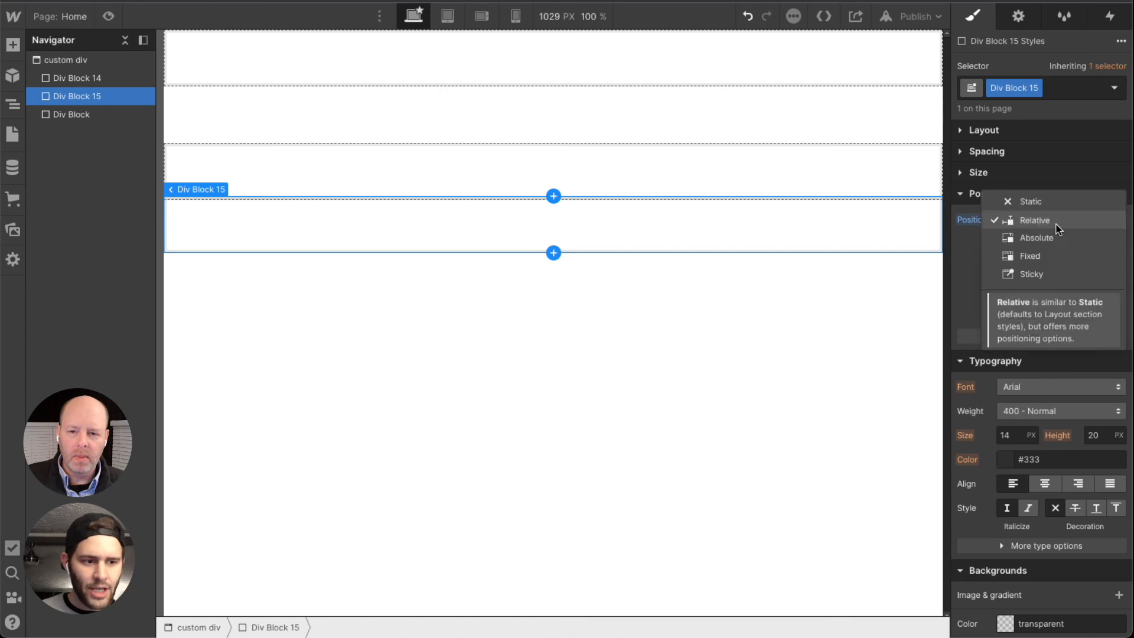
click(1049, 229)
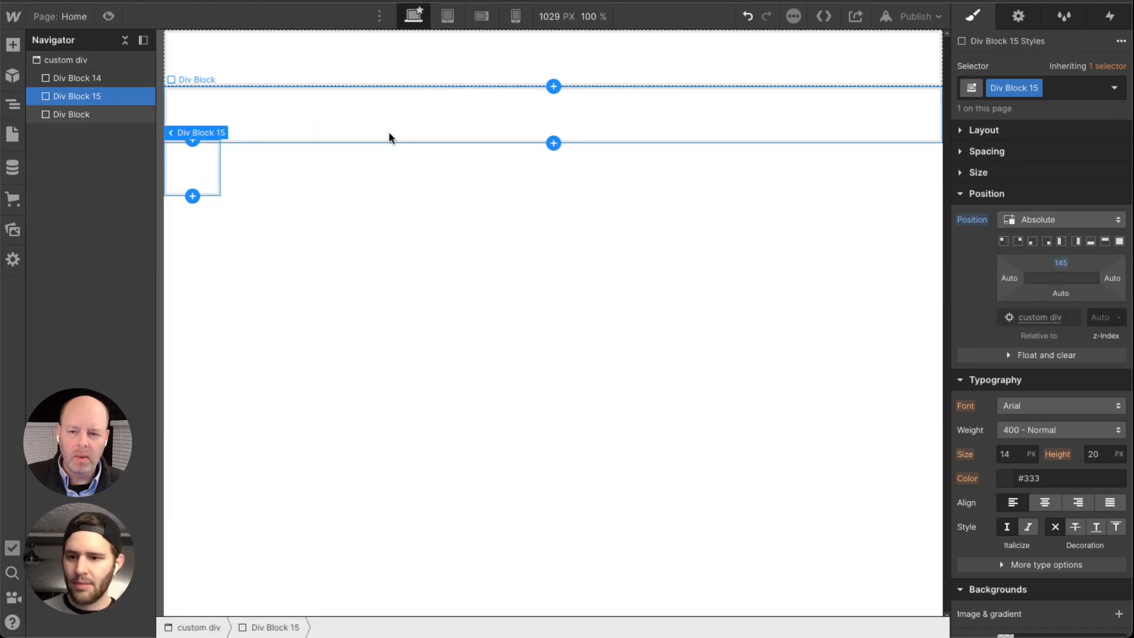
drag(1062, 261, 1070, 190)
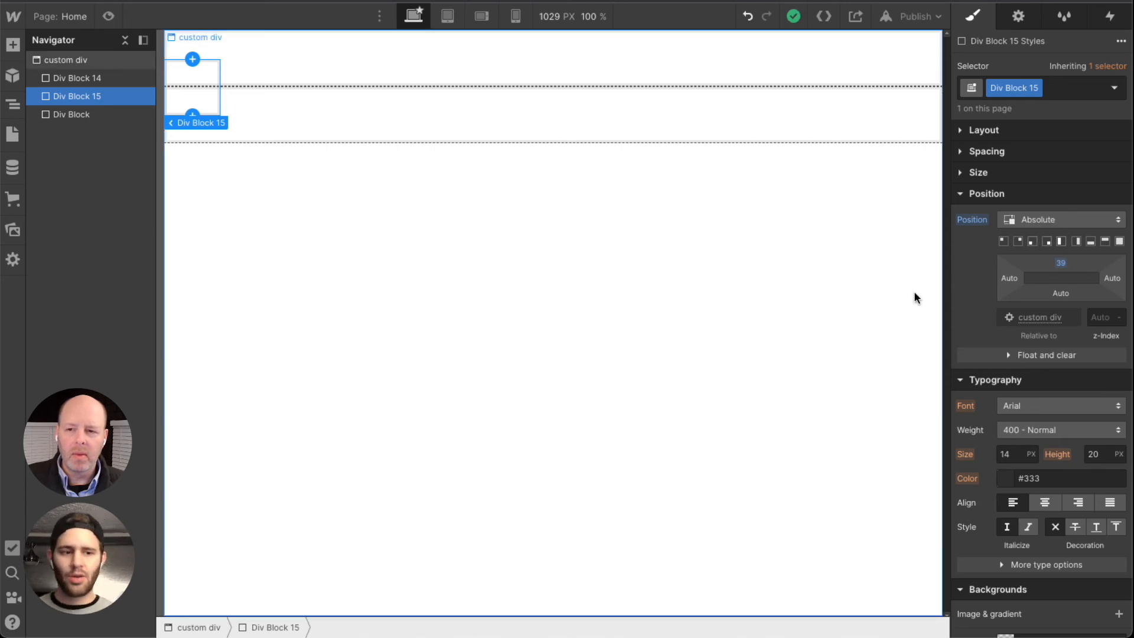
Switch the middle div block's position to Relative, set its top offset to -3, and return its position to Absolute
click(1065, 222)
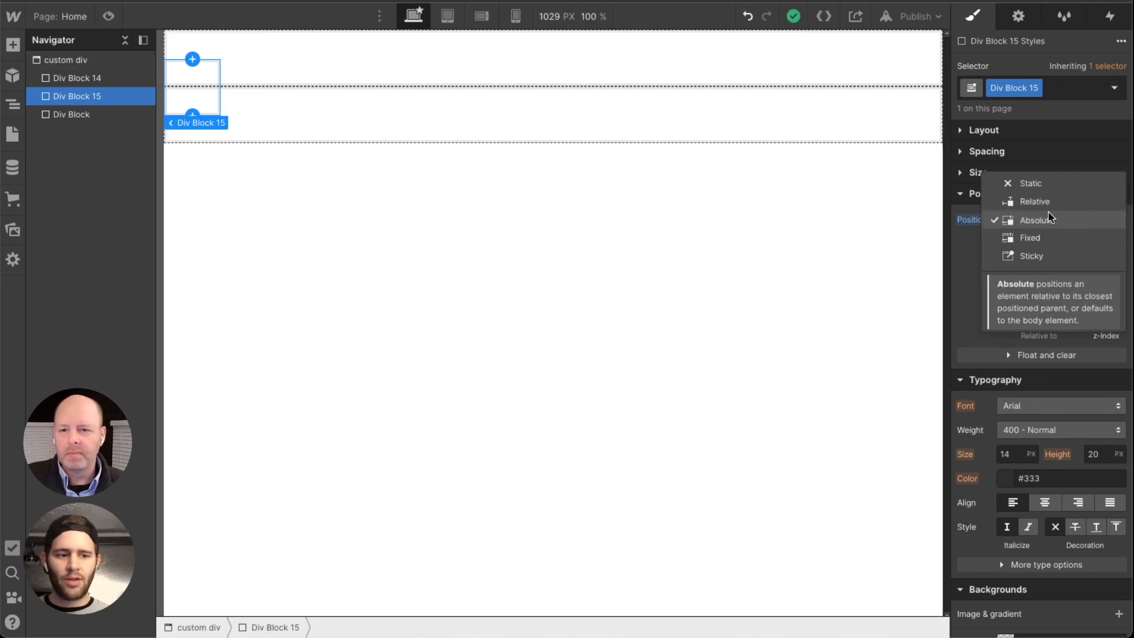
click(1047, 203)
drag(1082, 260, 1068, 222)
click(1067, 222)
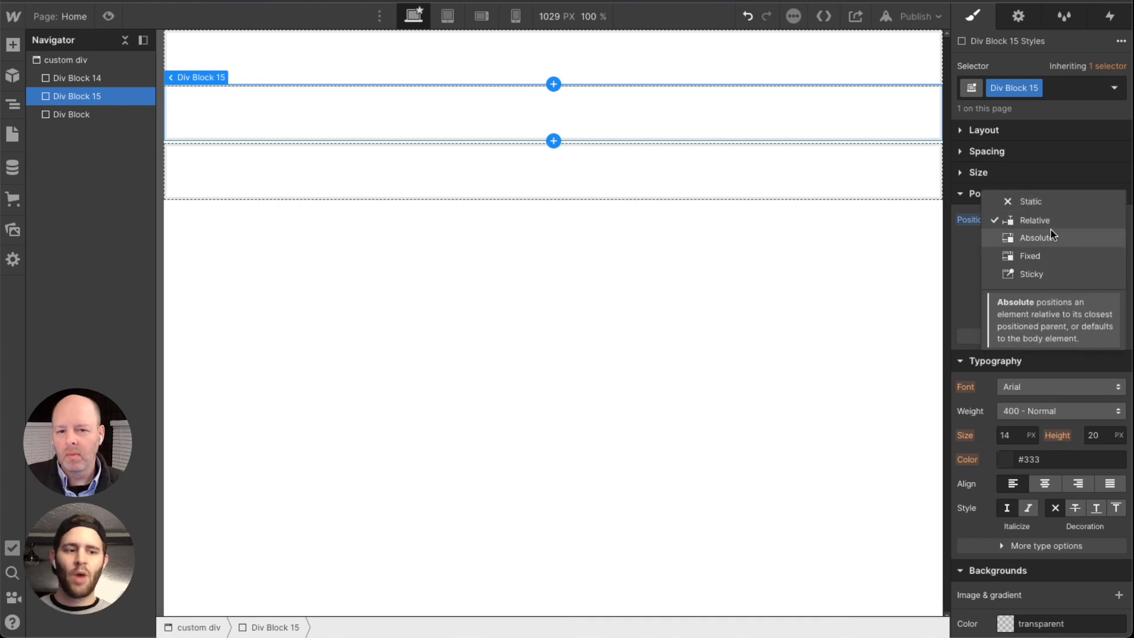
click(1053, 236)
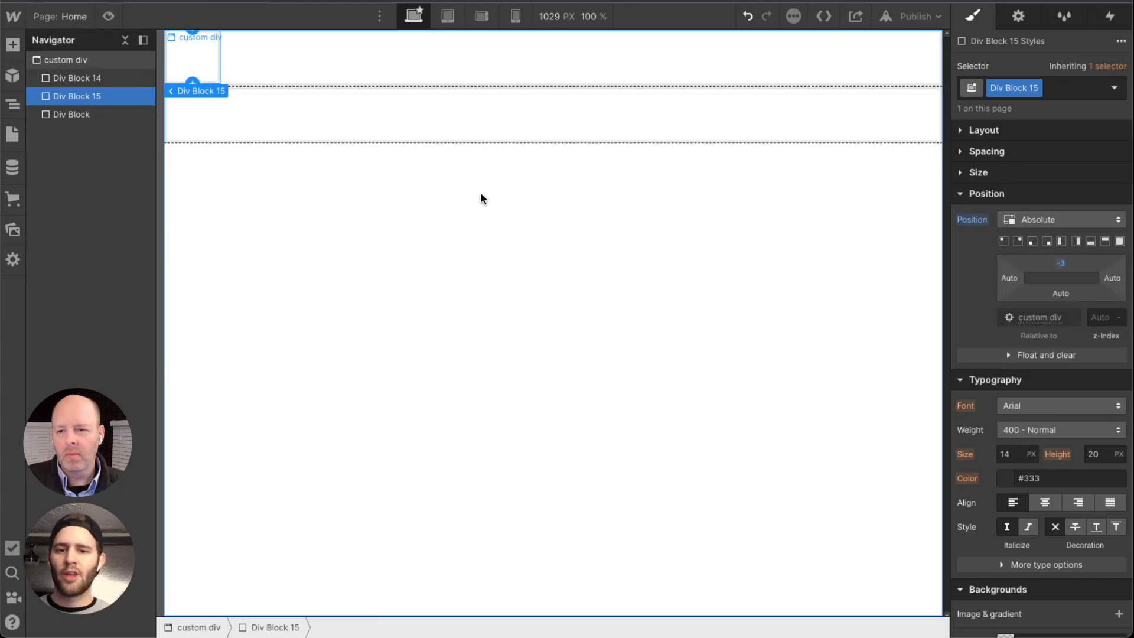
click(1035, 221)
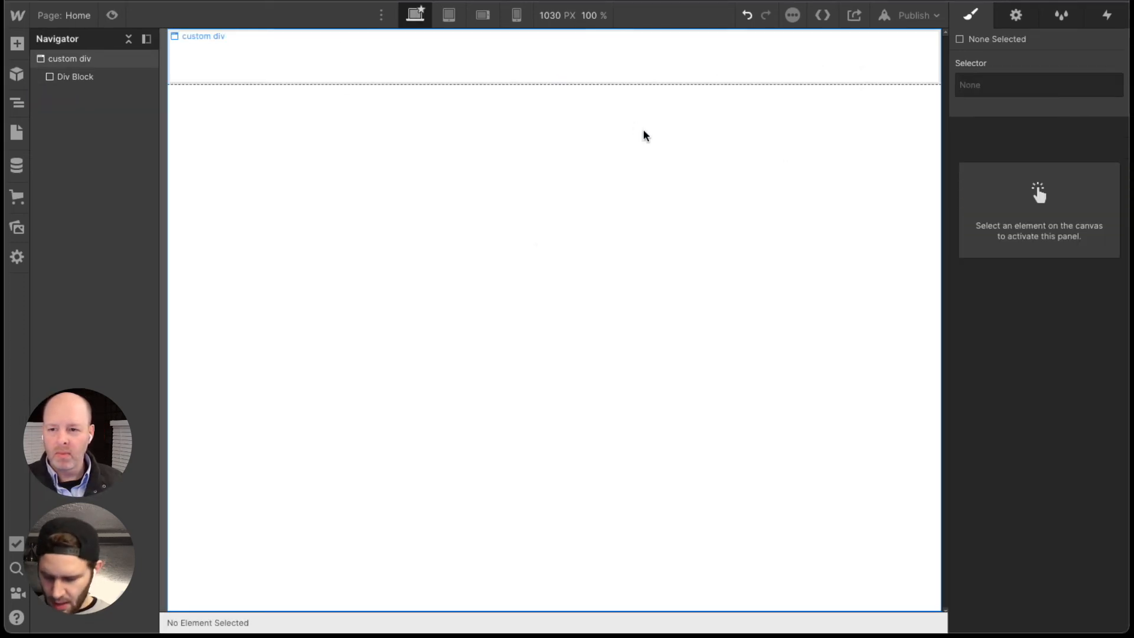
Add an H1 heading to the page and nest it inside the Div Block
key(super+e)
text(hea)
key(Return)
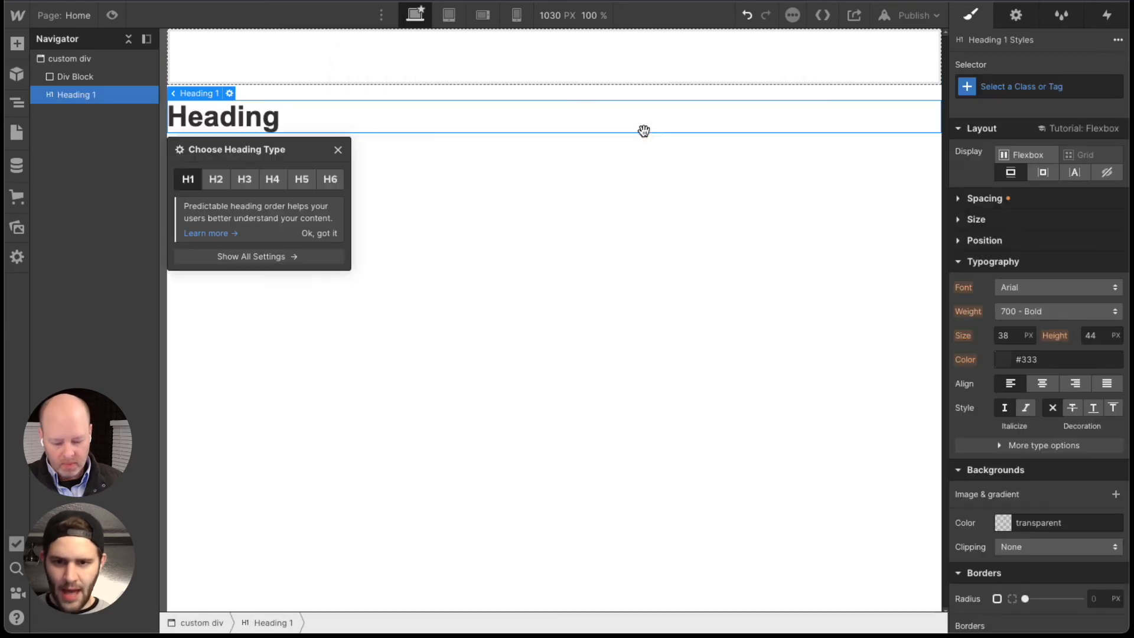
mouse_move(92, 95)
mouse_down()
mouse_move(109, 79)
mouse_move(92, 84)
mouse_up()
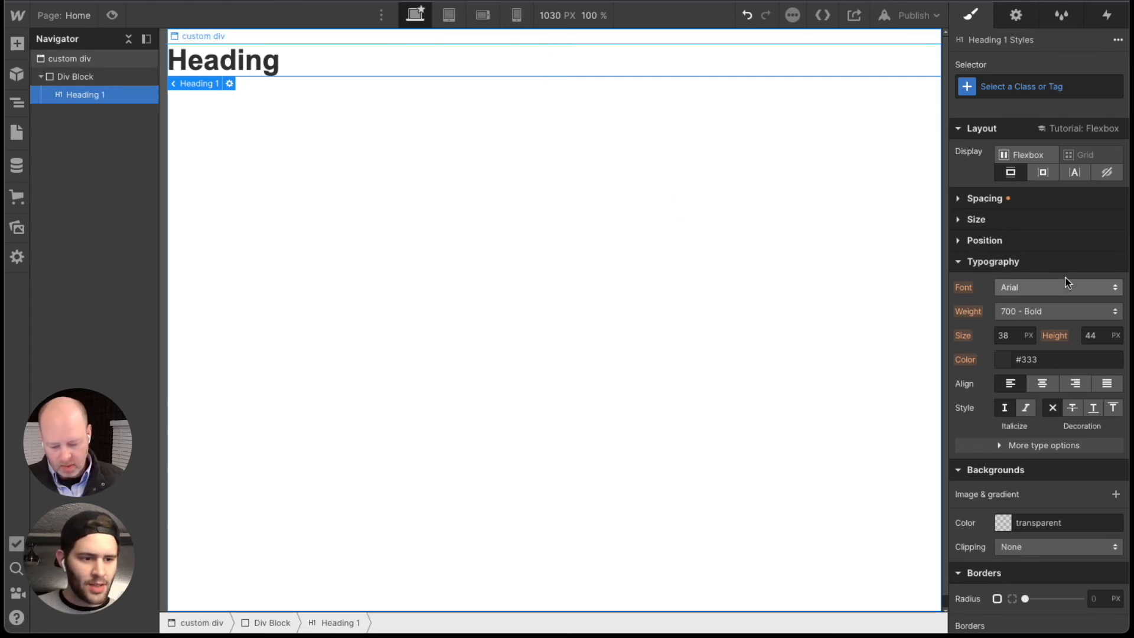
Set the heading's font to Oswald with a 600 - Semi Bold weight and view the available size units
click(1029, 286)
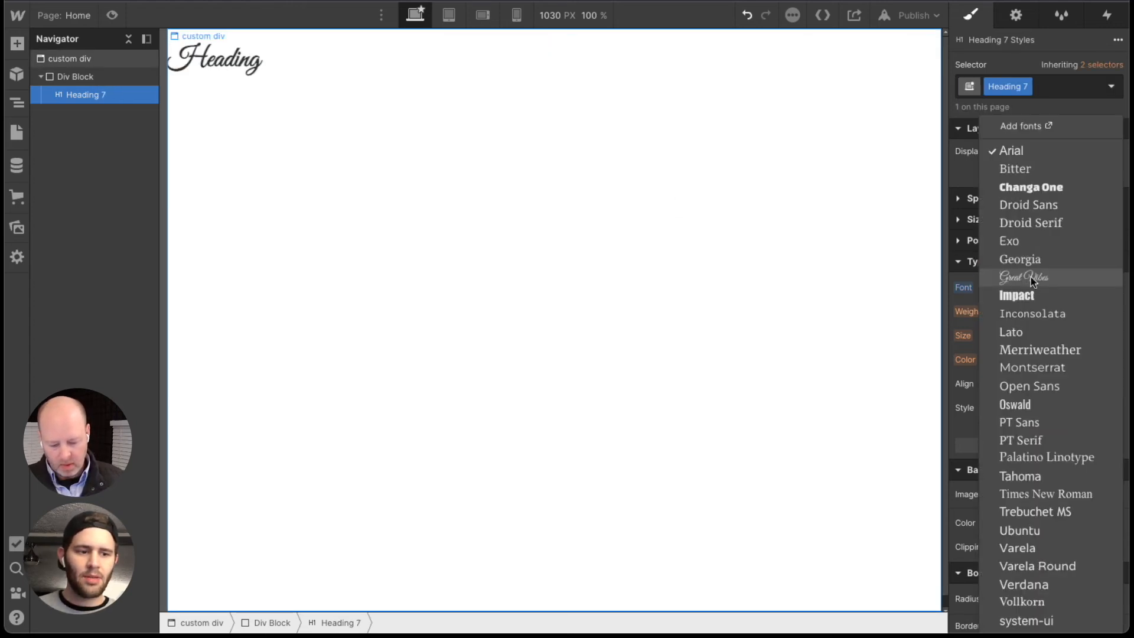
click(1061, 403)
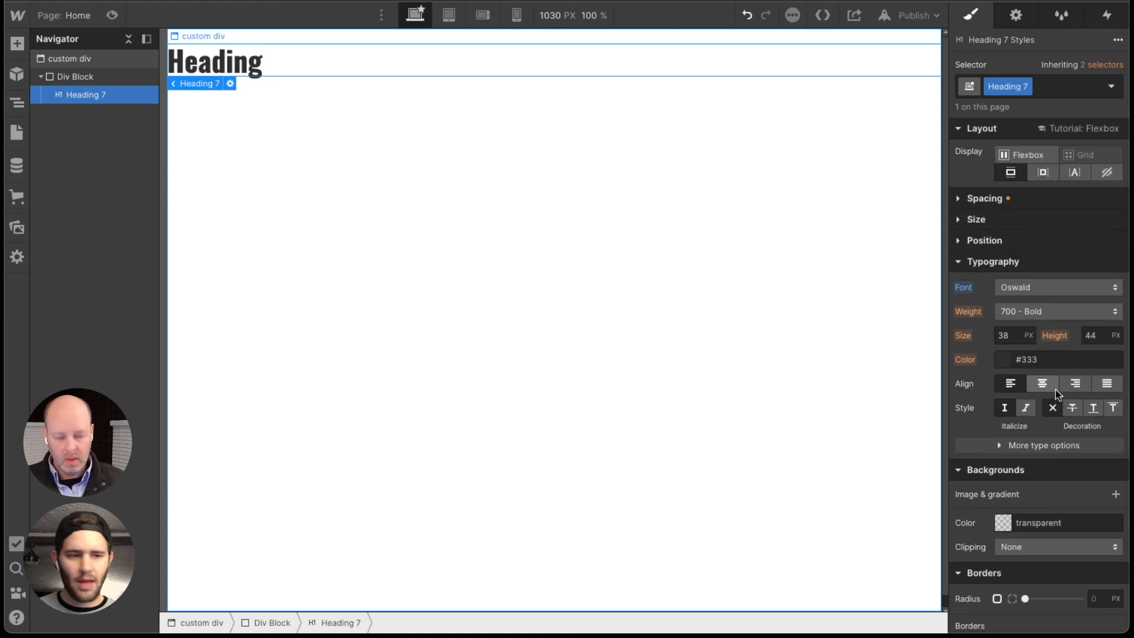
click(1016, 314)
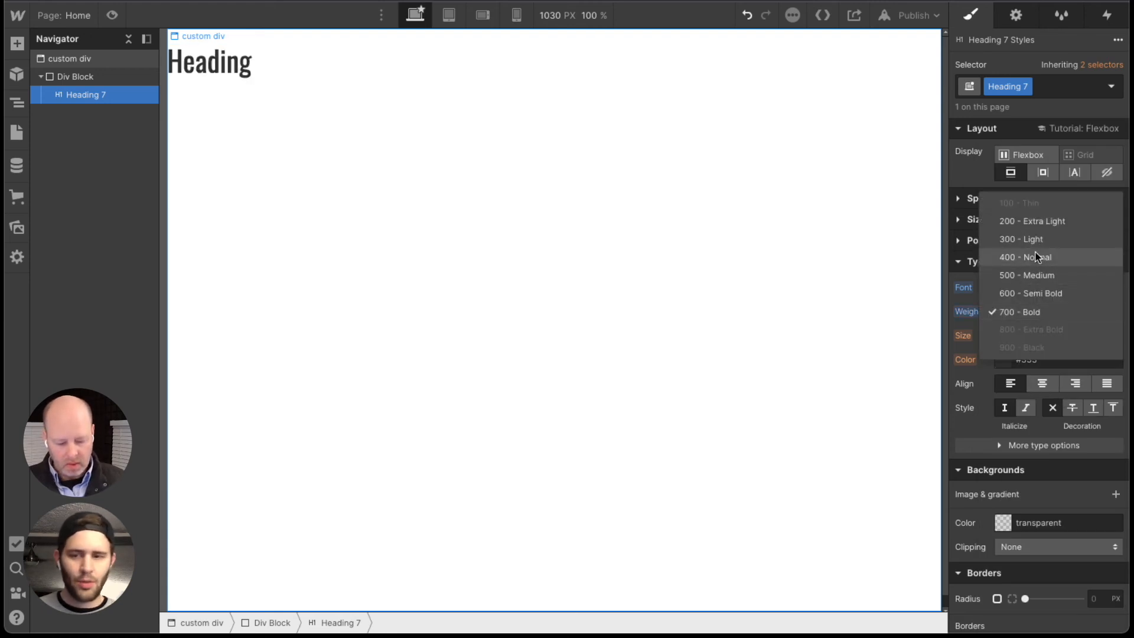
click(1047, 295)
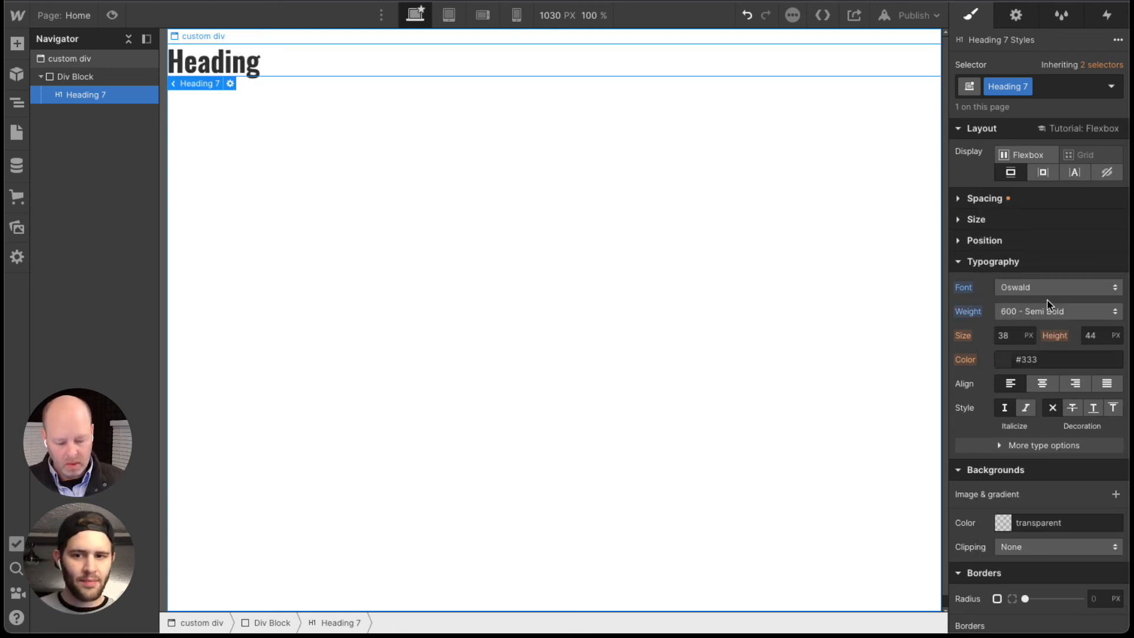
click(1029, 335)
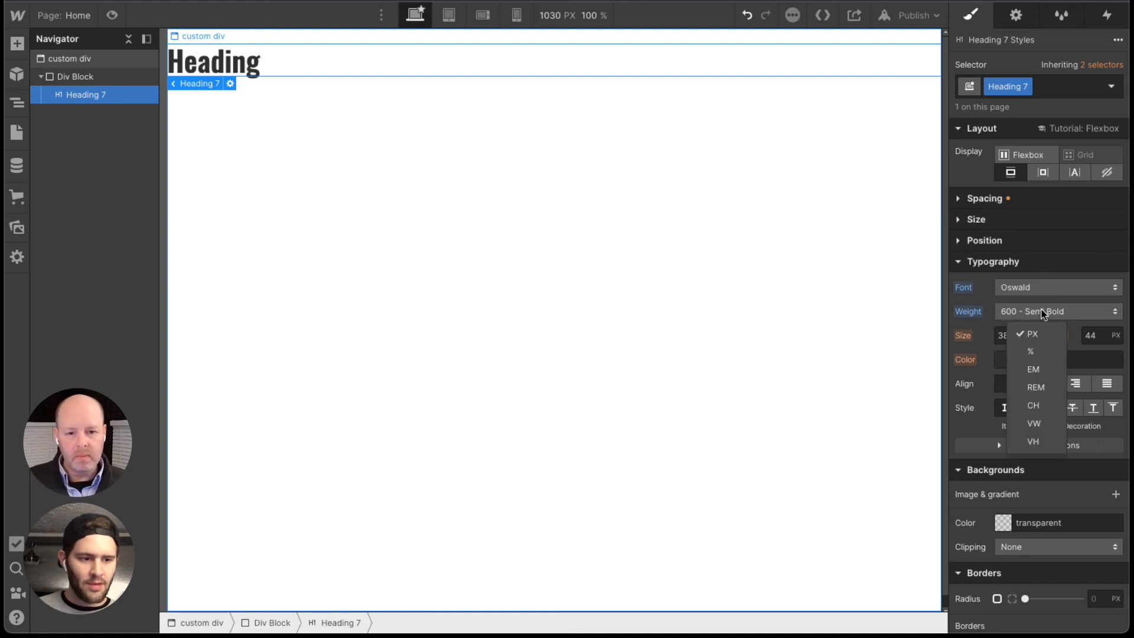
click(995, 344)
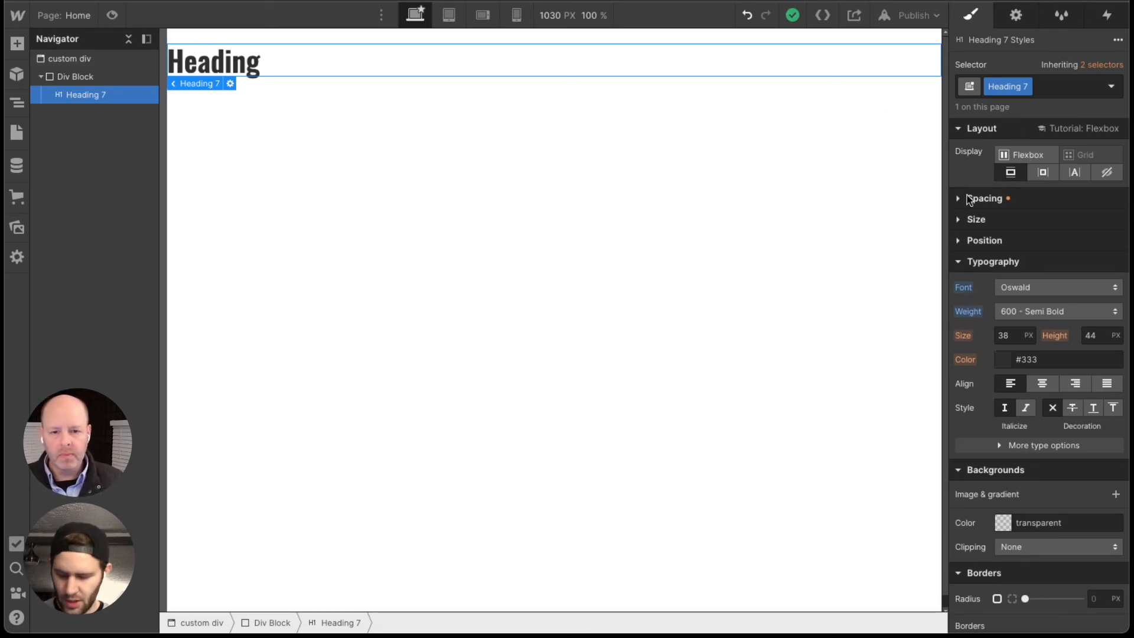
Undo the heading's font and weight changes and reselect the heading
key(ctrl+z)
key(ctrl+z)
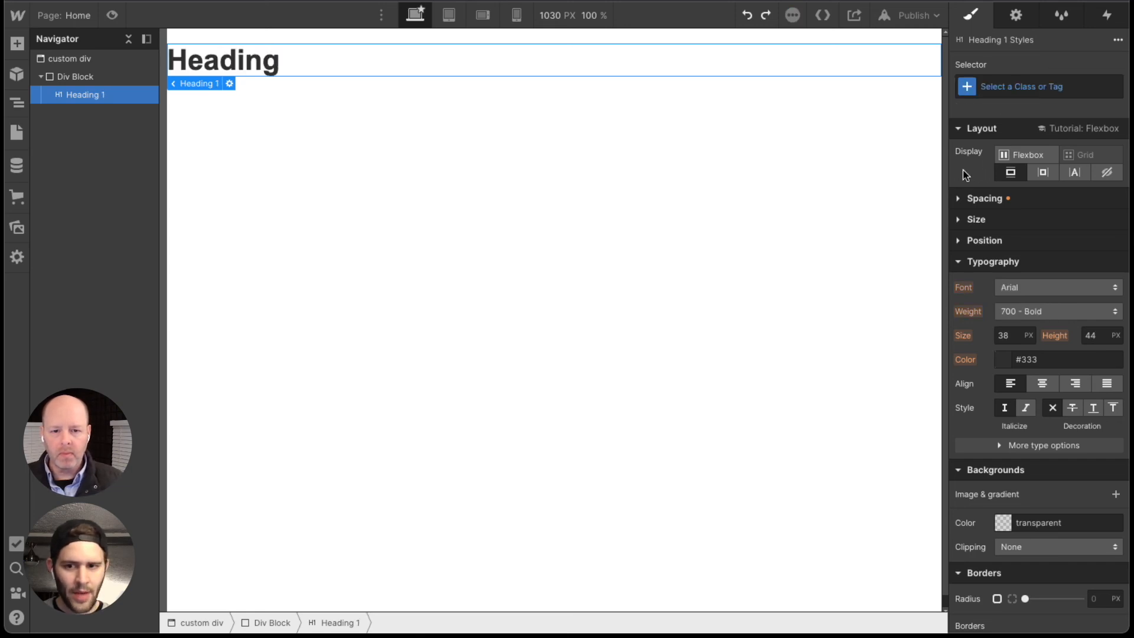
click(440, 147)
click(255, 66)
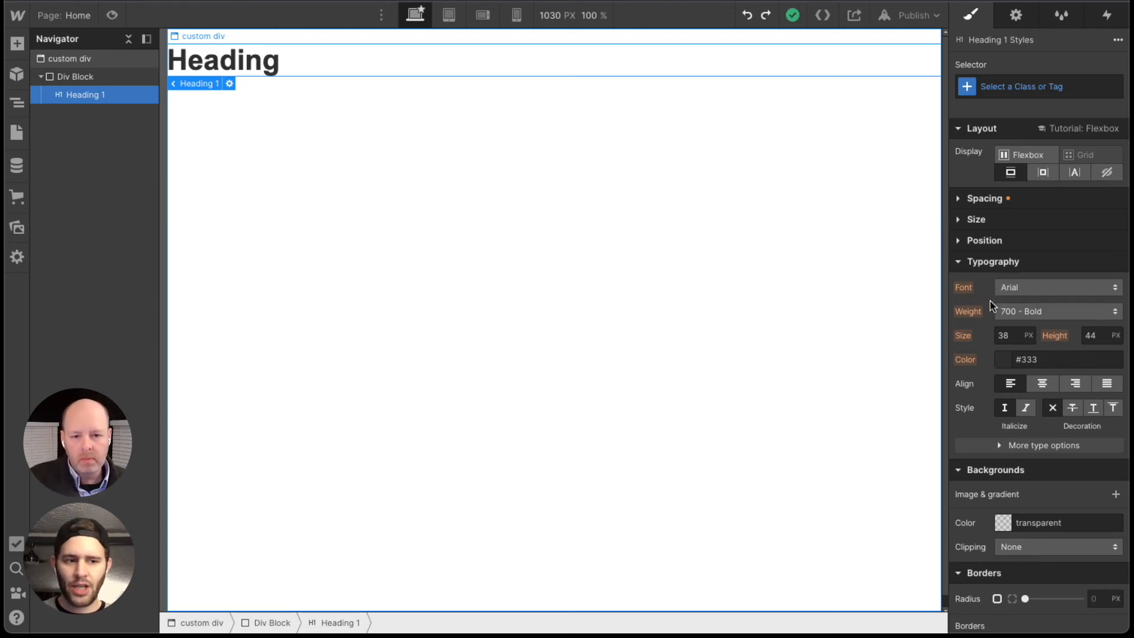
Check where the heading's font value comes from and set its weight to 400 - Normal
click(968, 289)
click(981, 373)
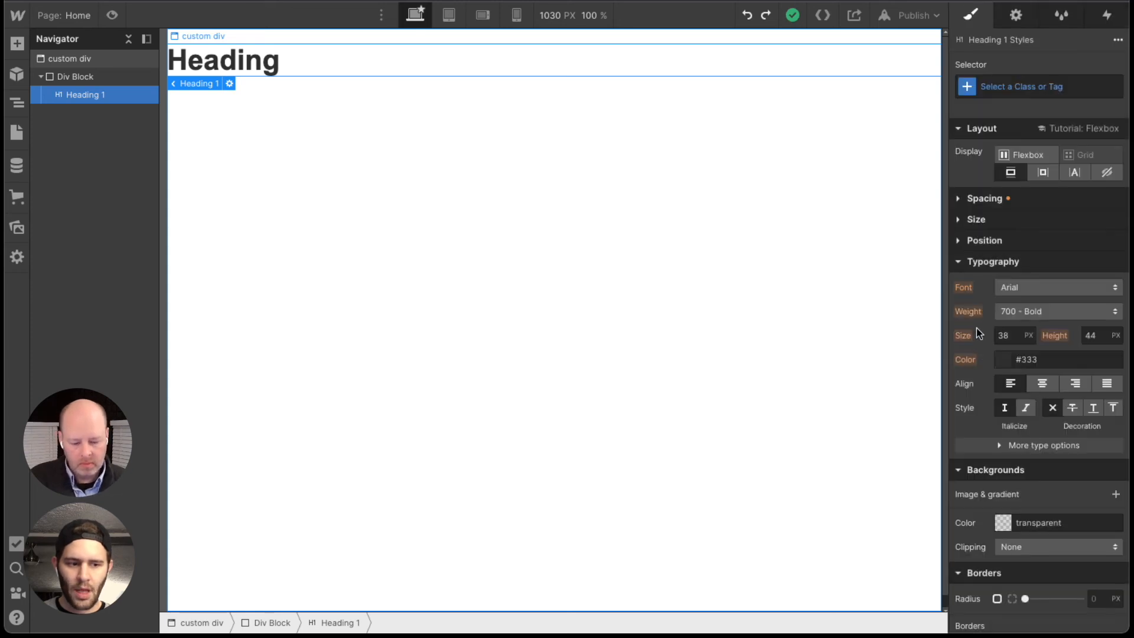
click(1023, 315)
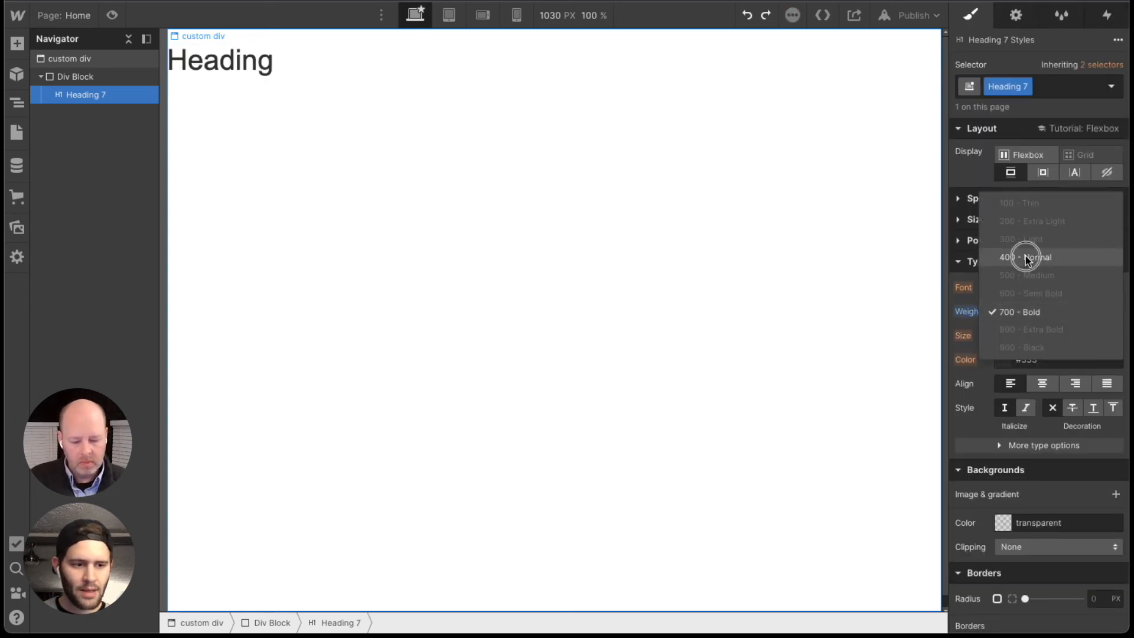
click(1025, 256)
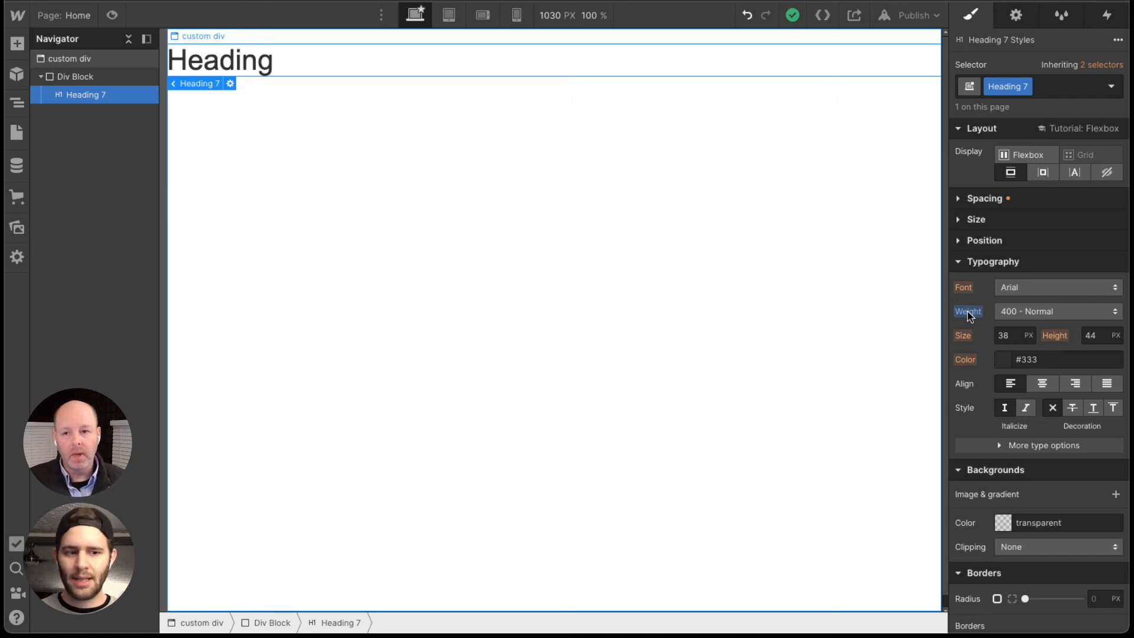
Add a second H1 heading at the end of custom div
click(608, 218)
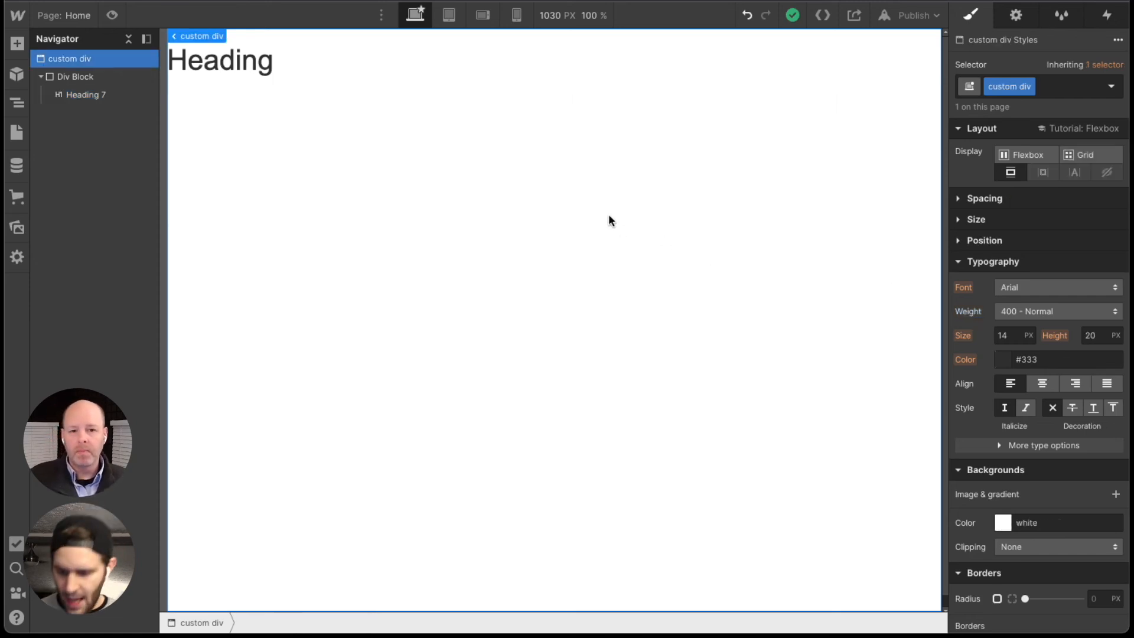
key(ctrl+e)
text(head)
key(Return)
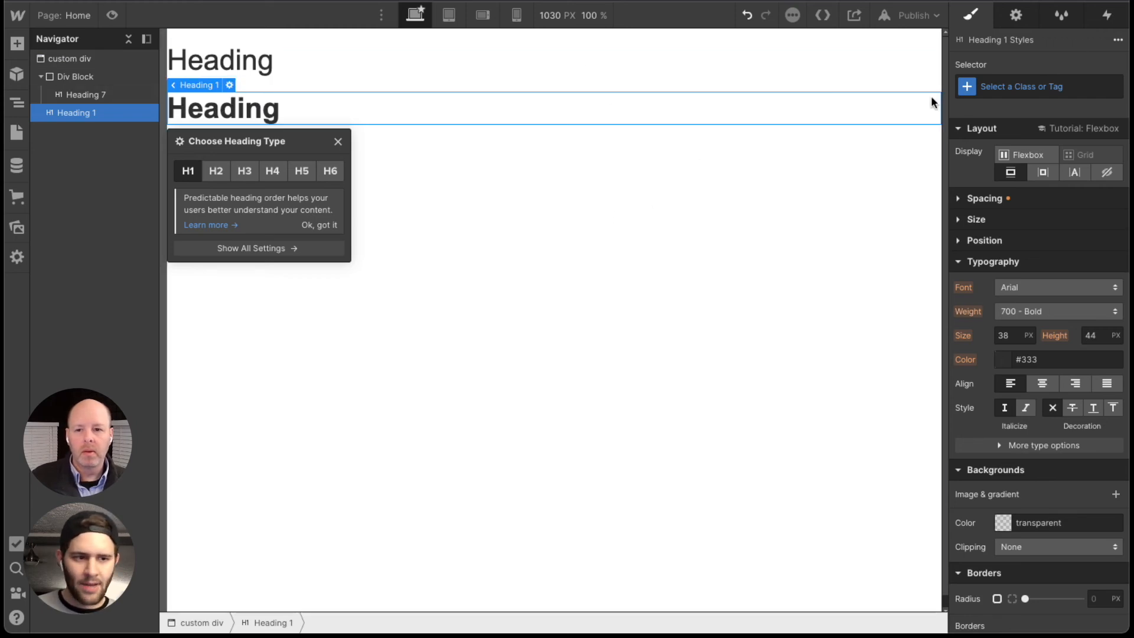
Apply the existing Heading 7 class to the second heading and compare it with the first heading
click(995, 88)
text(head)
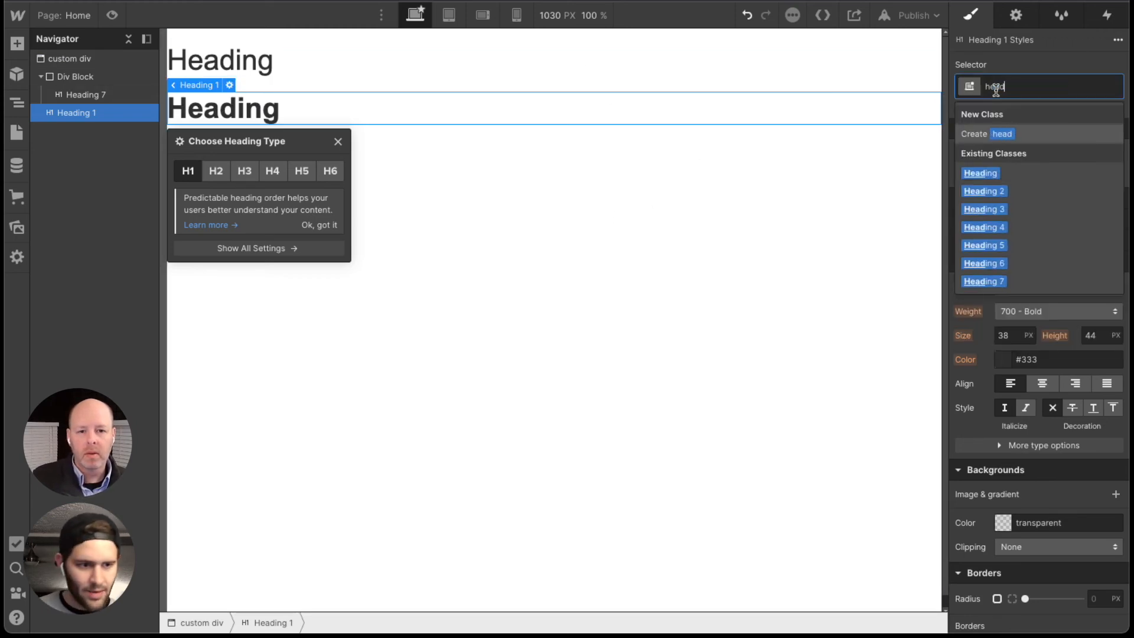
click(994, 283)
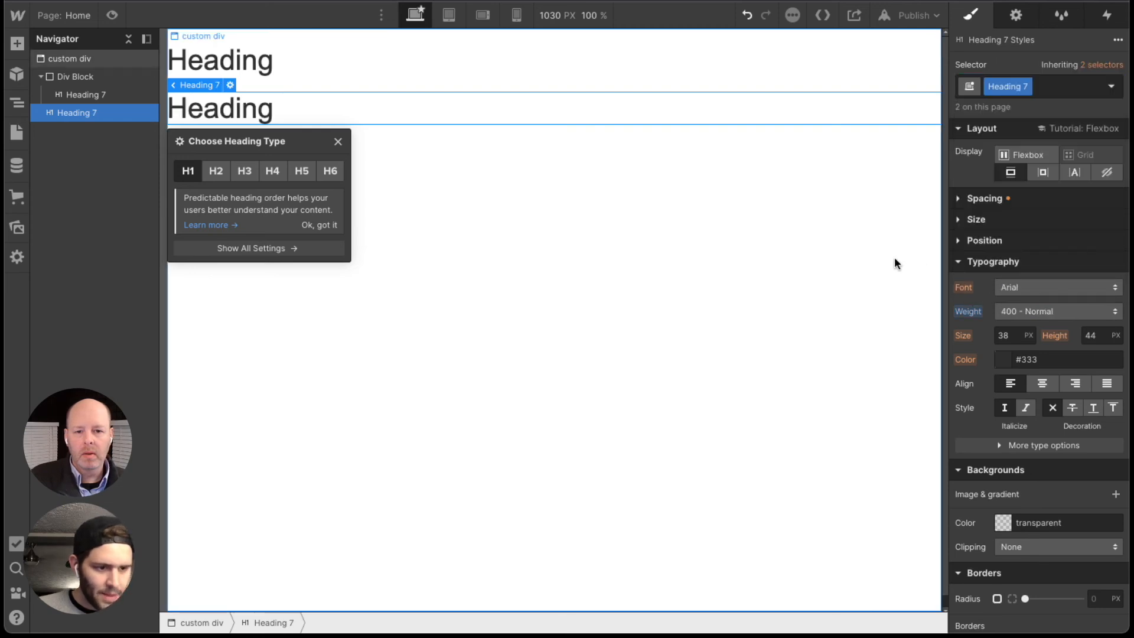
click(378, 67)
click(393, 106)
click(383, 68)
click(395, 106)
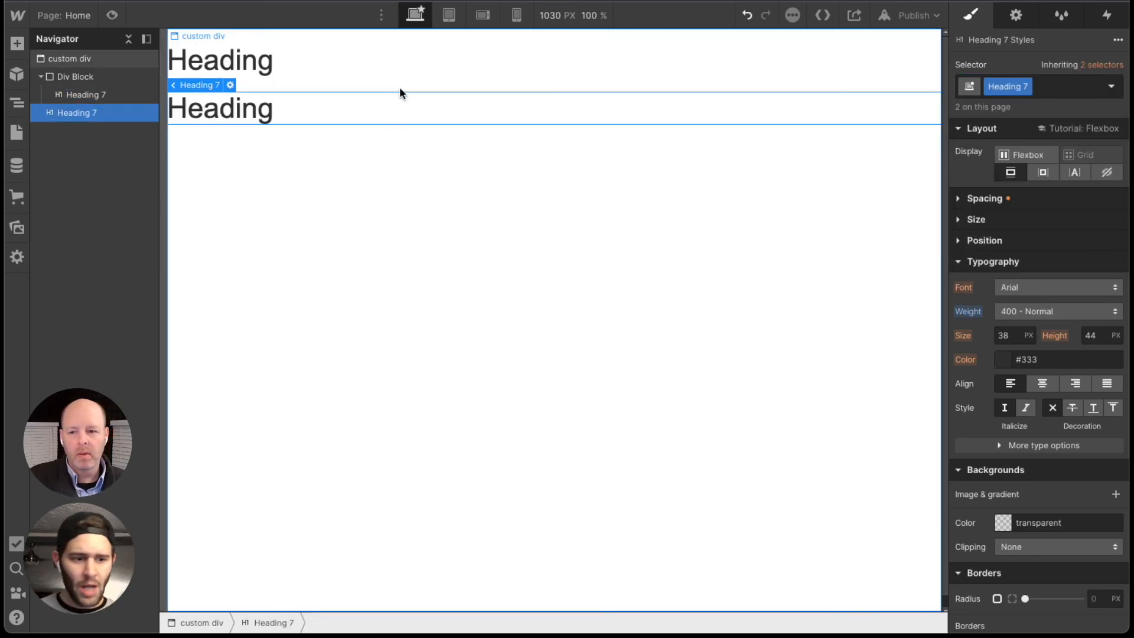
Add a combo class named large to the upper heading, set its font size to 100 px, and compare both headings' classes
click(392, 67)
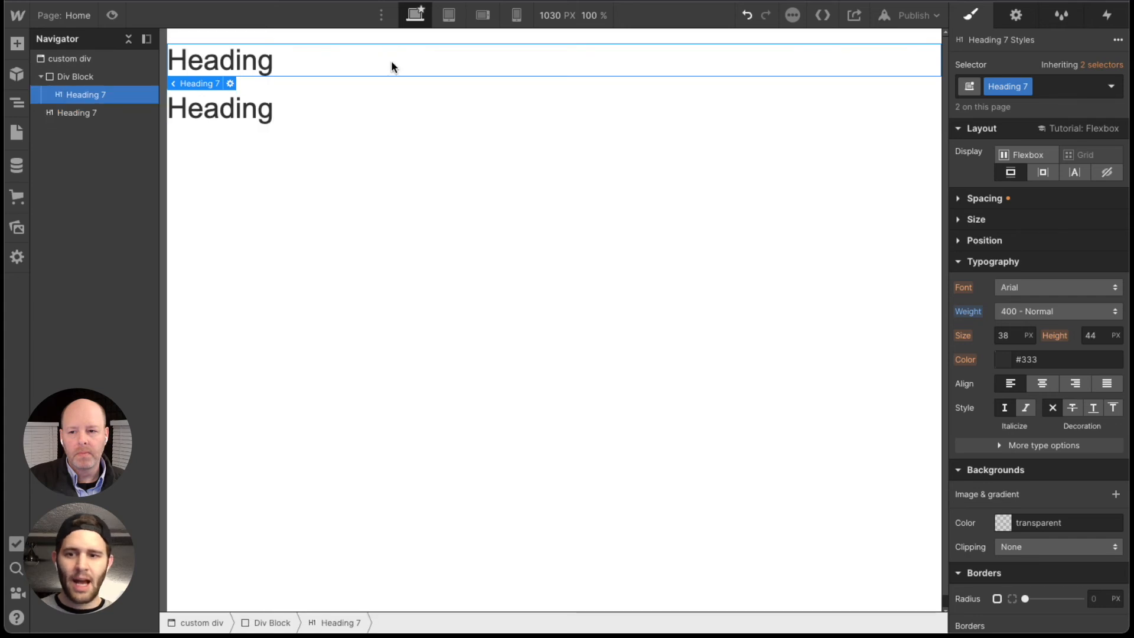
click(1068, 84)
text(large)
key(Return)
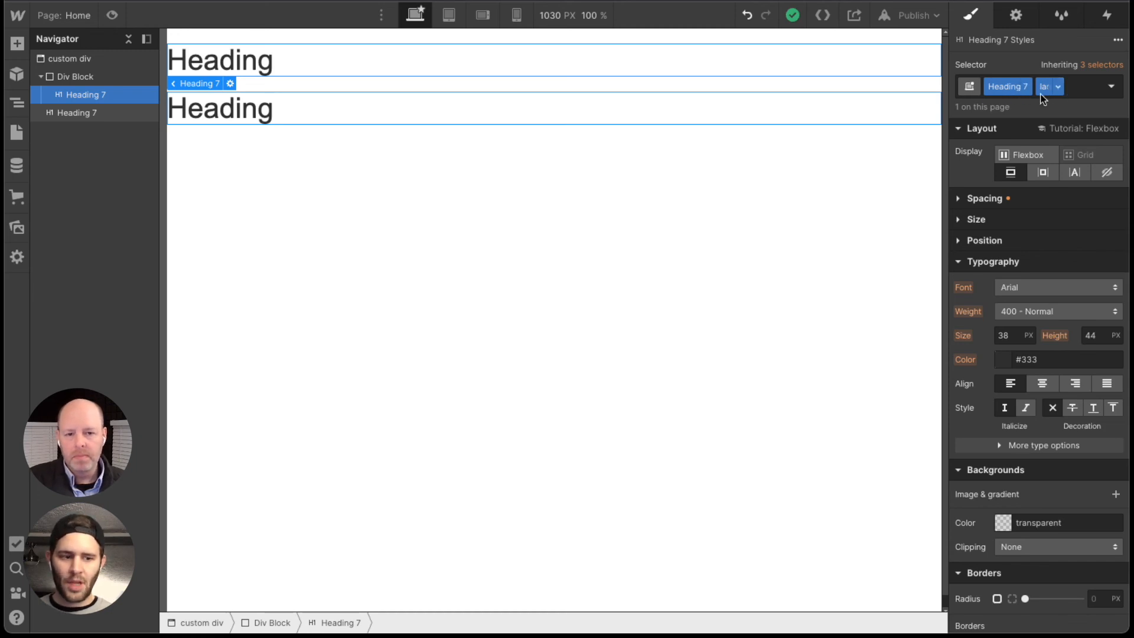
click(1007, 335)
text(100)
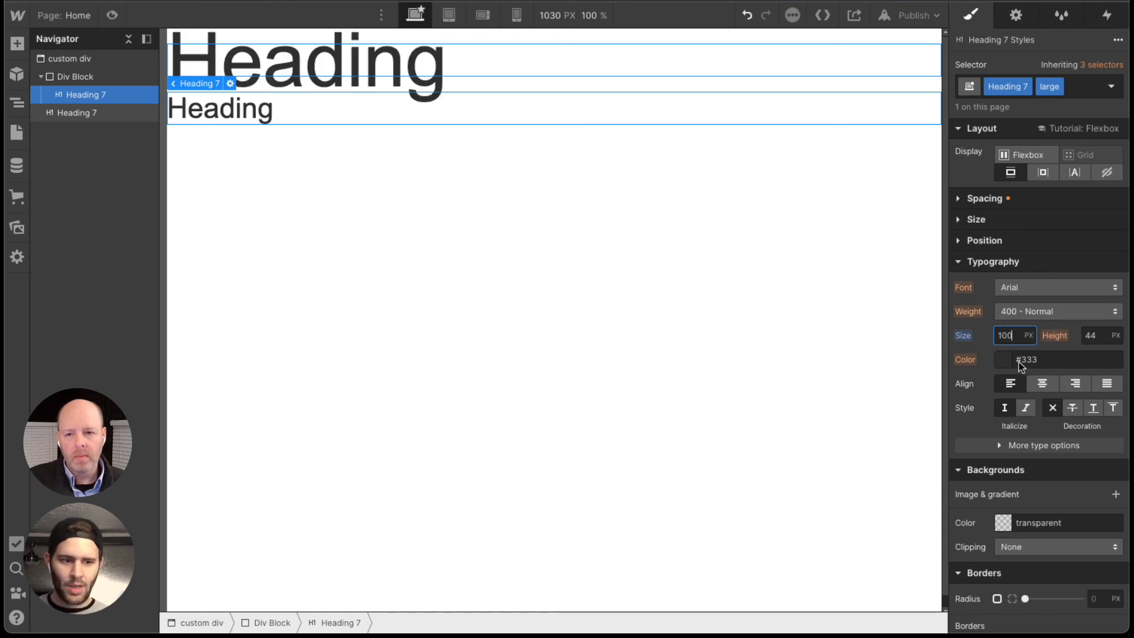
click(305, 106)
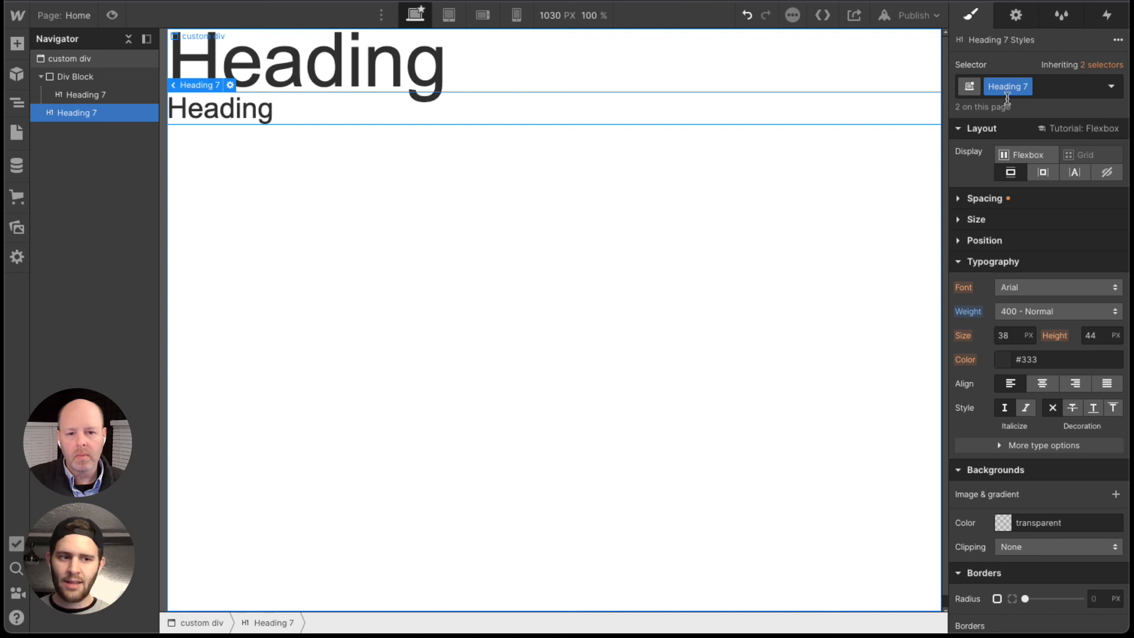
click(850, 79)
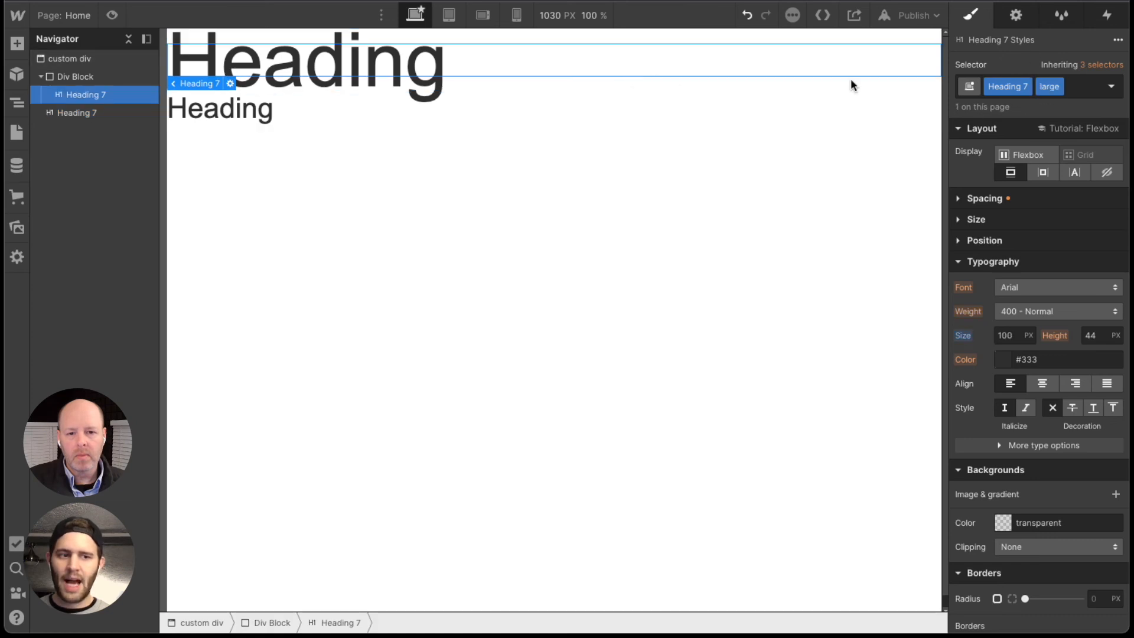
Add a combo class named larg to the lower heading
click(673, 104)
click(1064, 83)
text(larg)
key(Return)
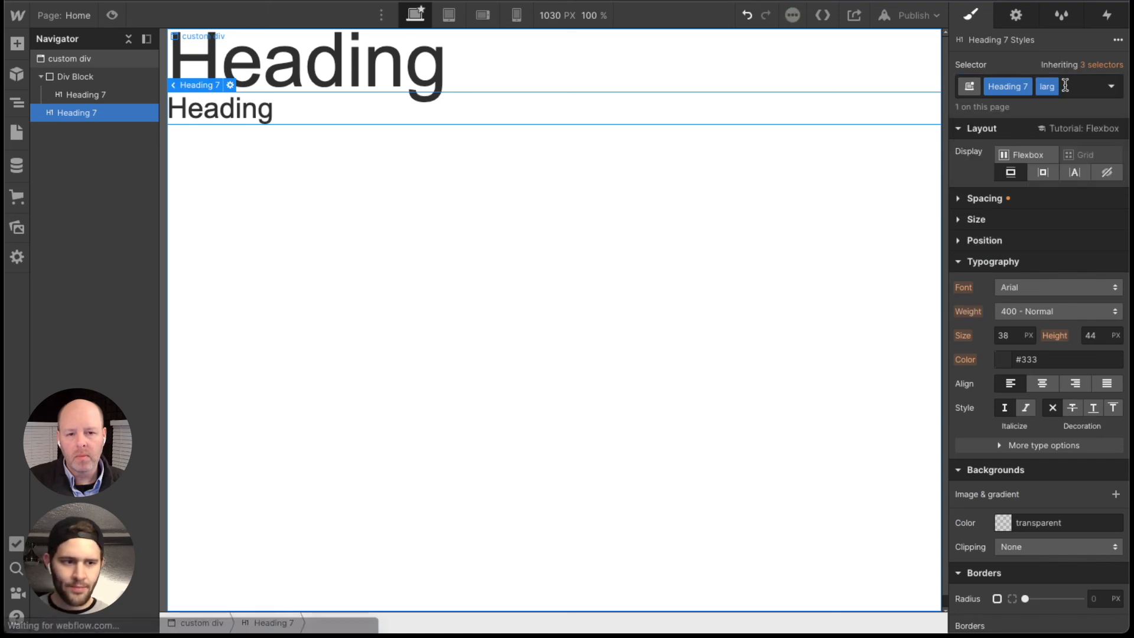
Replace the lower heading's larg combo class with the existing large class, and remove that class again
key(BackSpace)
text(la)
key(Down)
key(Down)
key(Return)
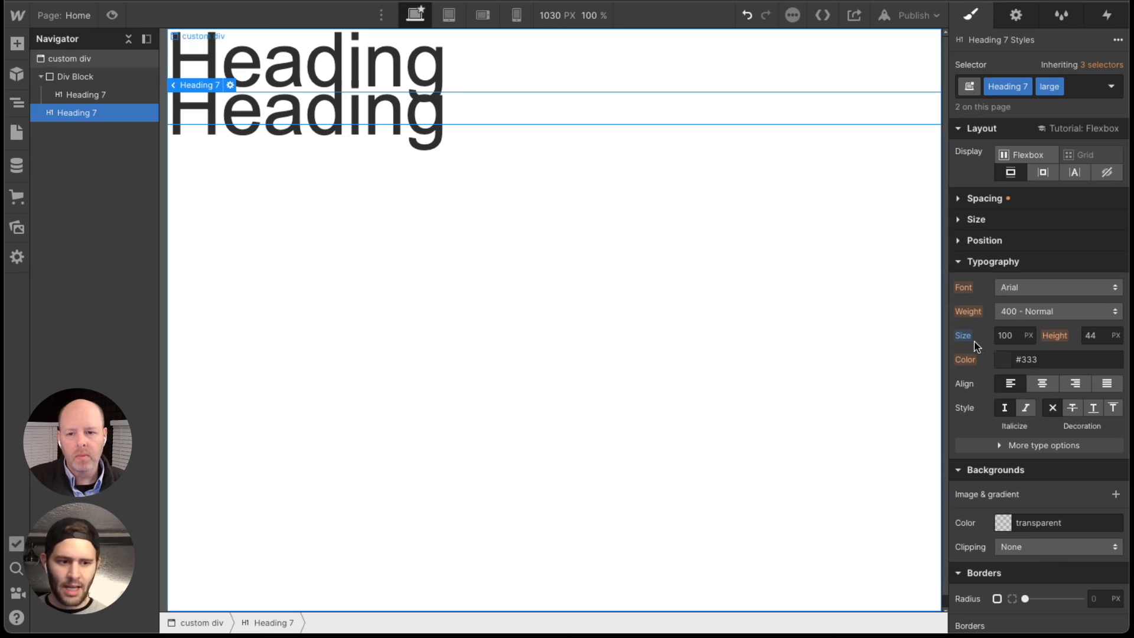
click(1087, 89)
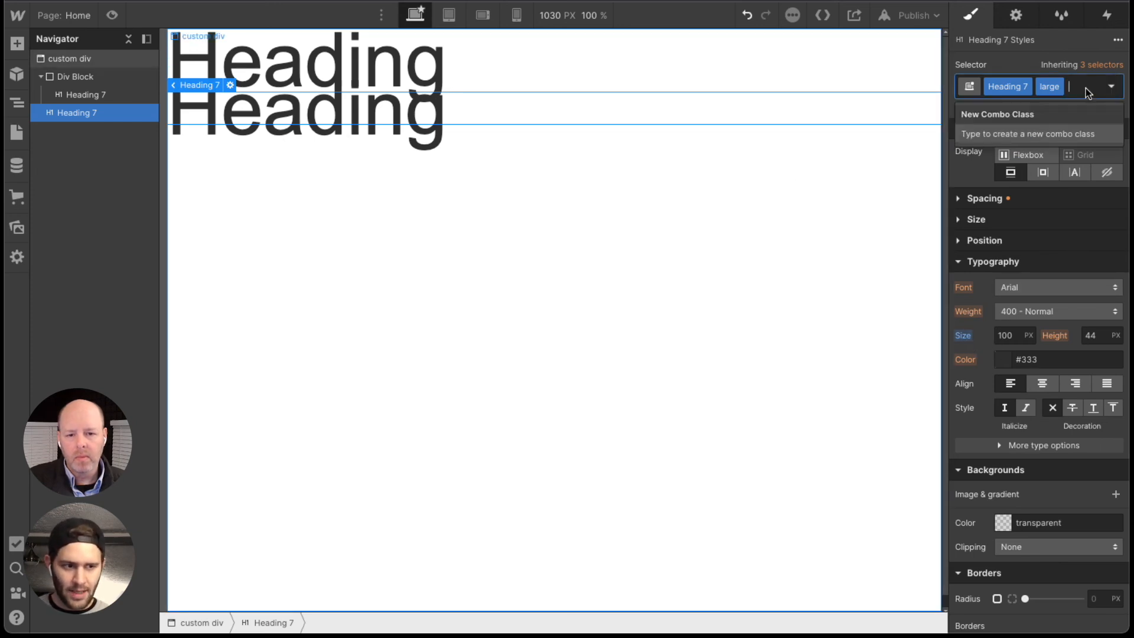
key(BackSpace)
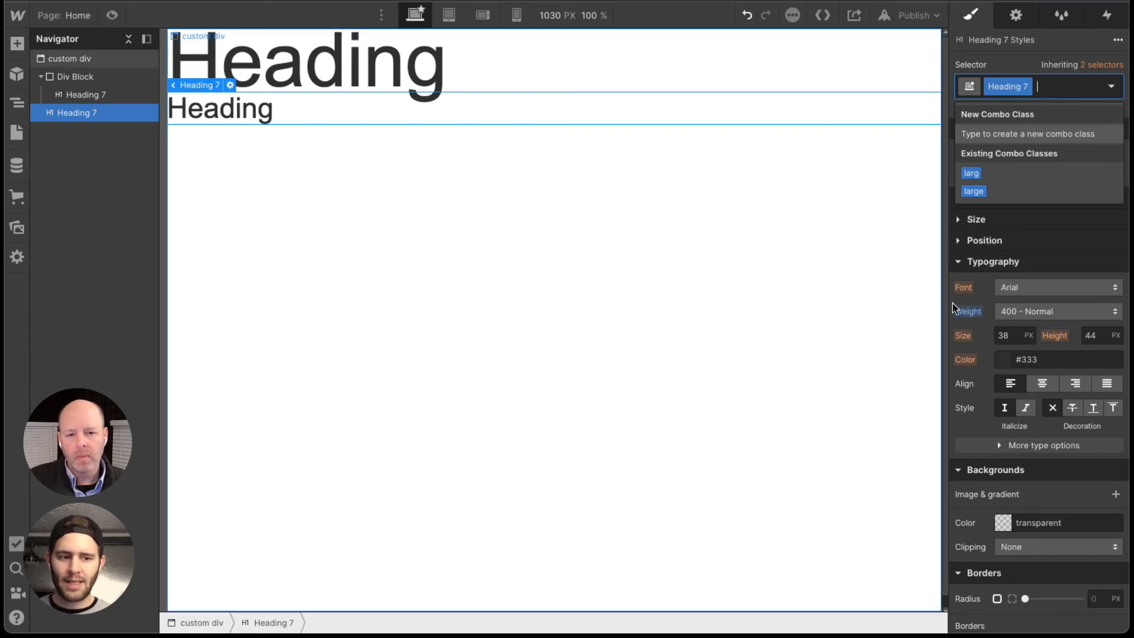
Examine which styles the lower heading's weight and font and the upper heading's size inherit from
click(965, 313)
click(967, 312)
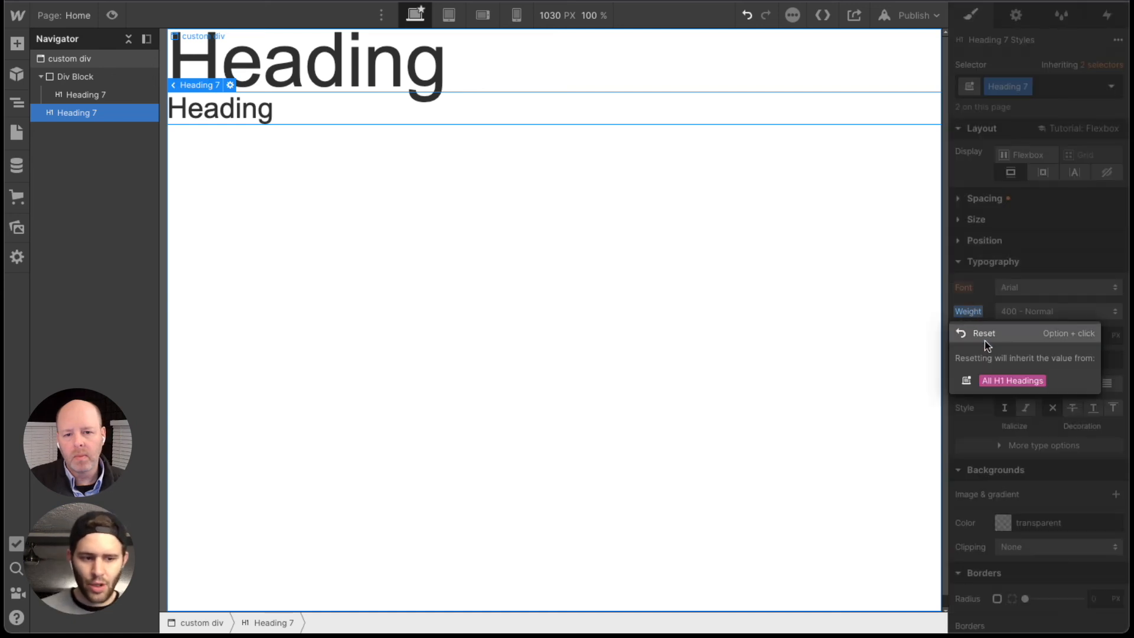
click(980, 281)
click(965, 287)
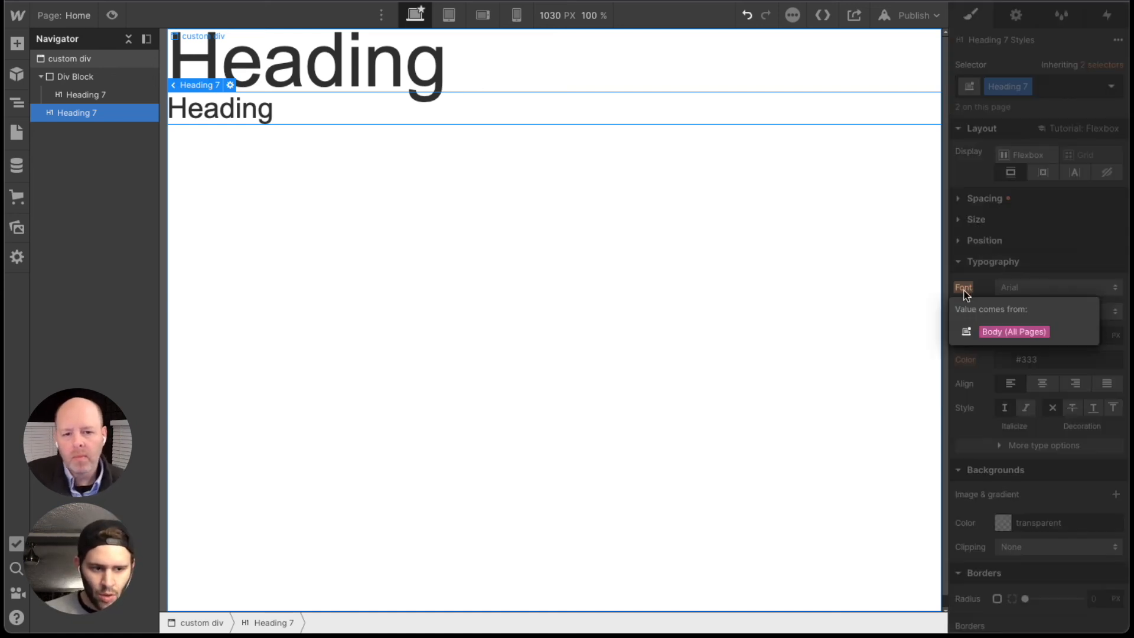
click(974, 377)
click(437, 76)
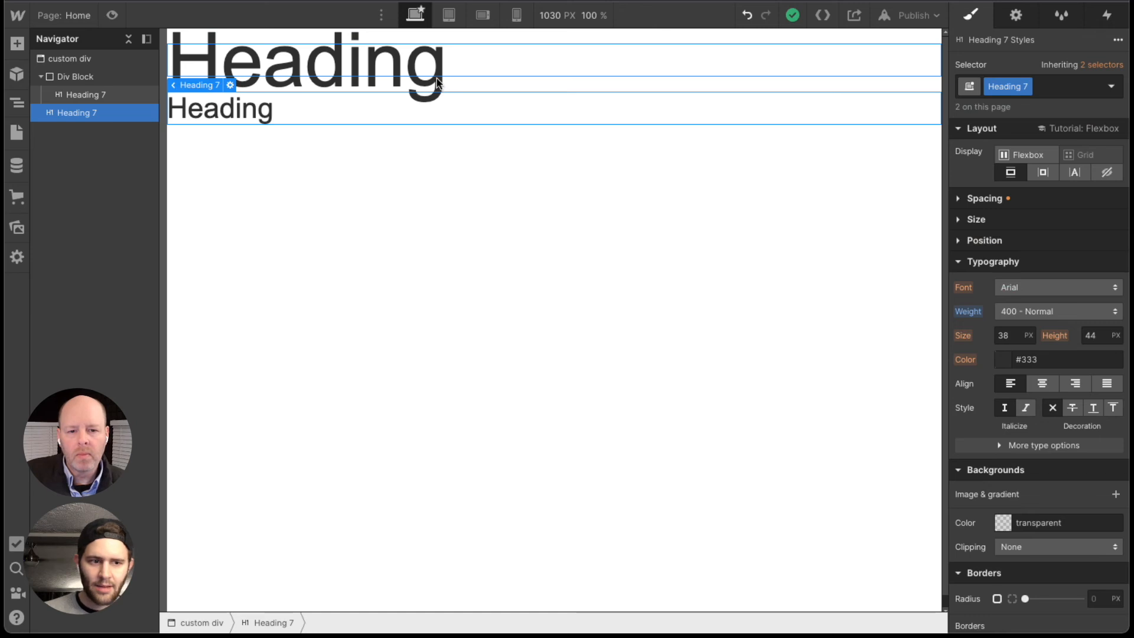
click(963, 335)
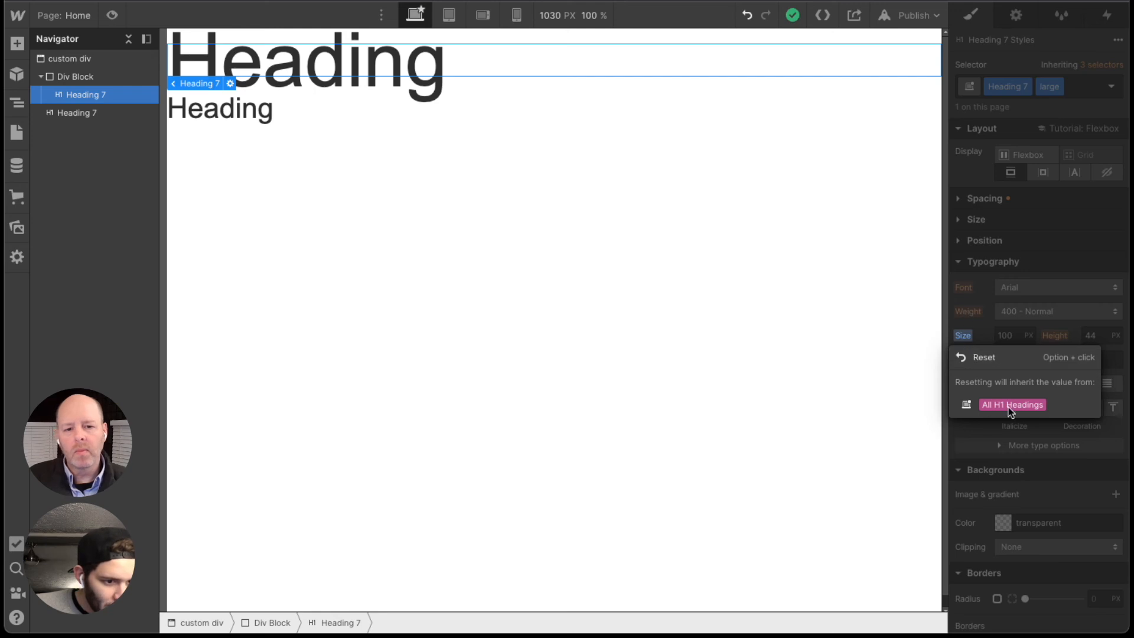
Examine where the upper heading's font weight comes from and which style sections carry inherited or own-style markers
click(975, 313)
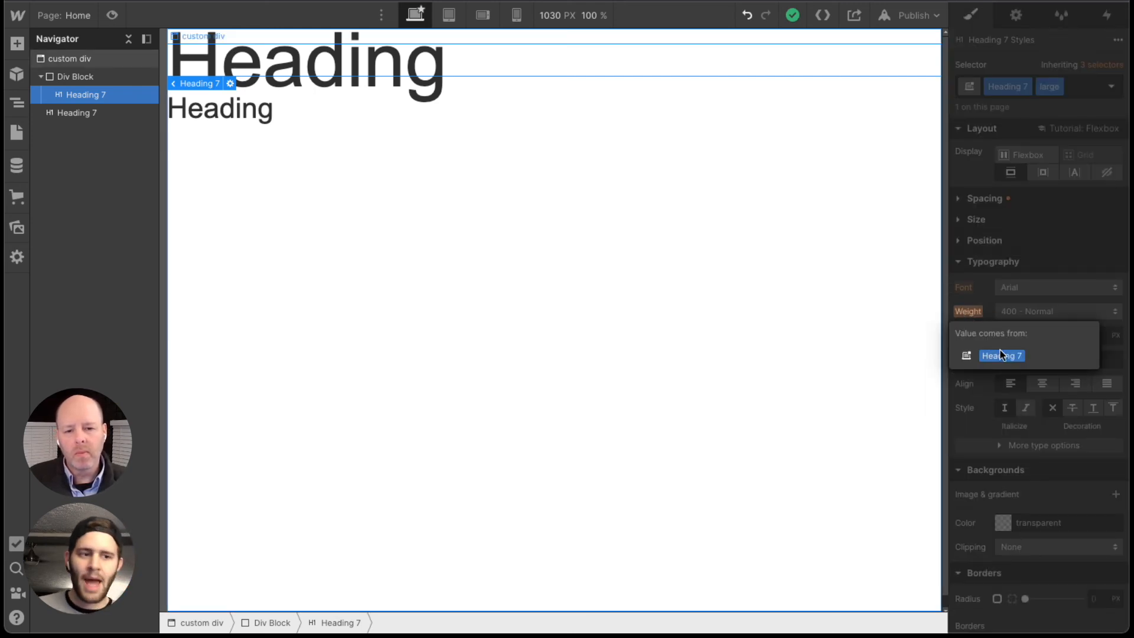
click(982, 314)
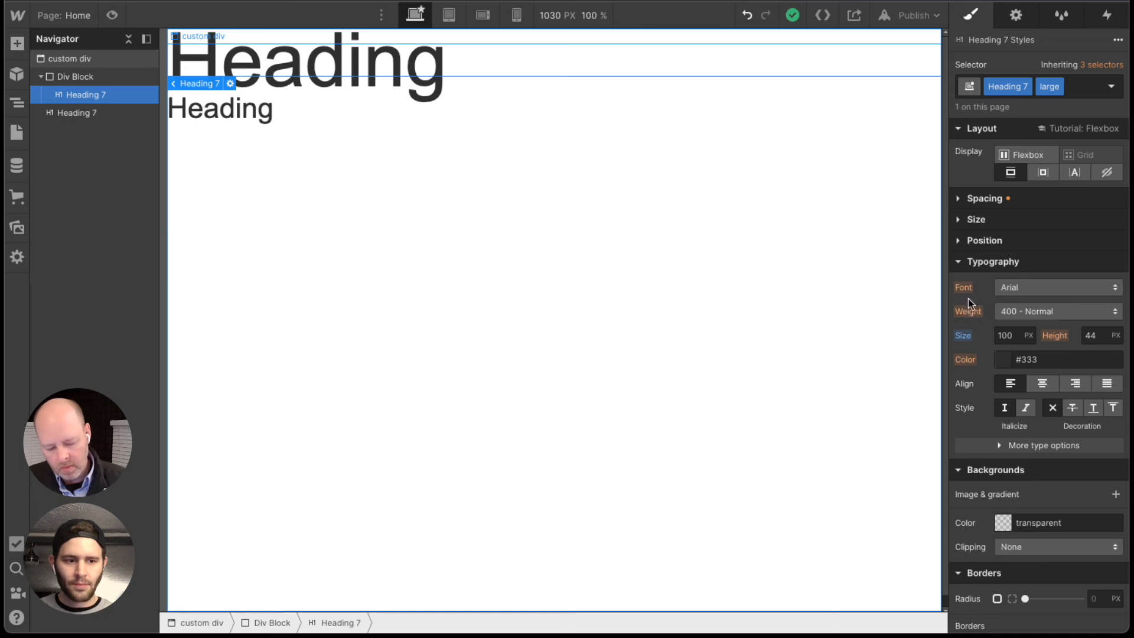
click(962, 266)
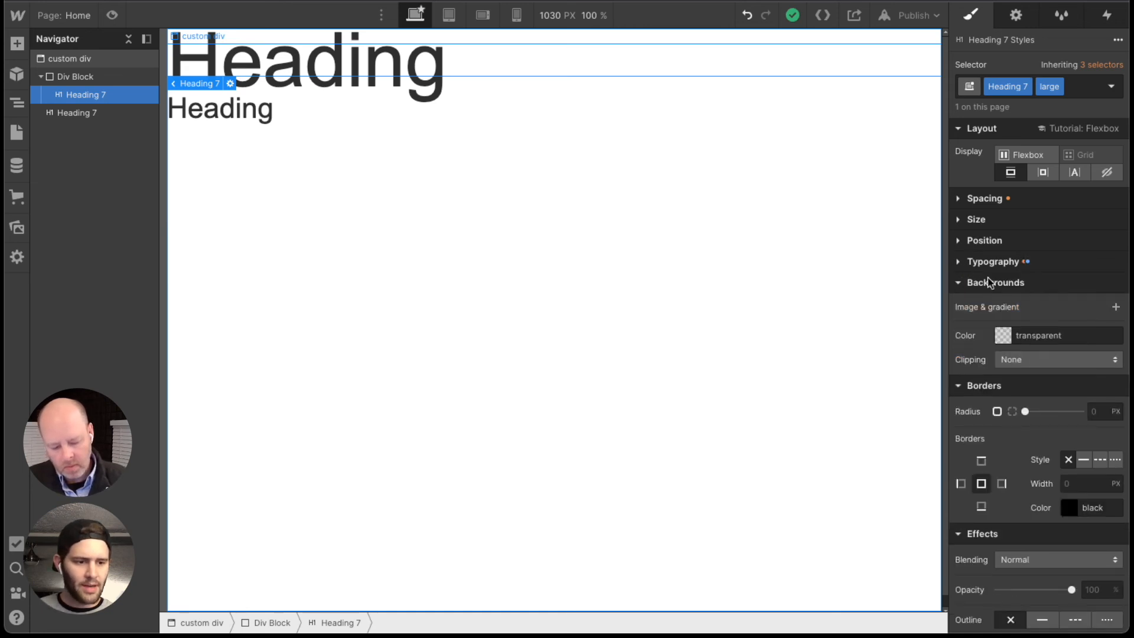
click(990, 267)
click(990, 267)
click(1005, 203)
click(1006, 205)
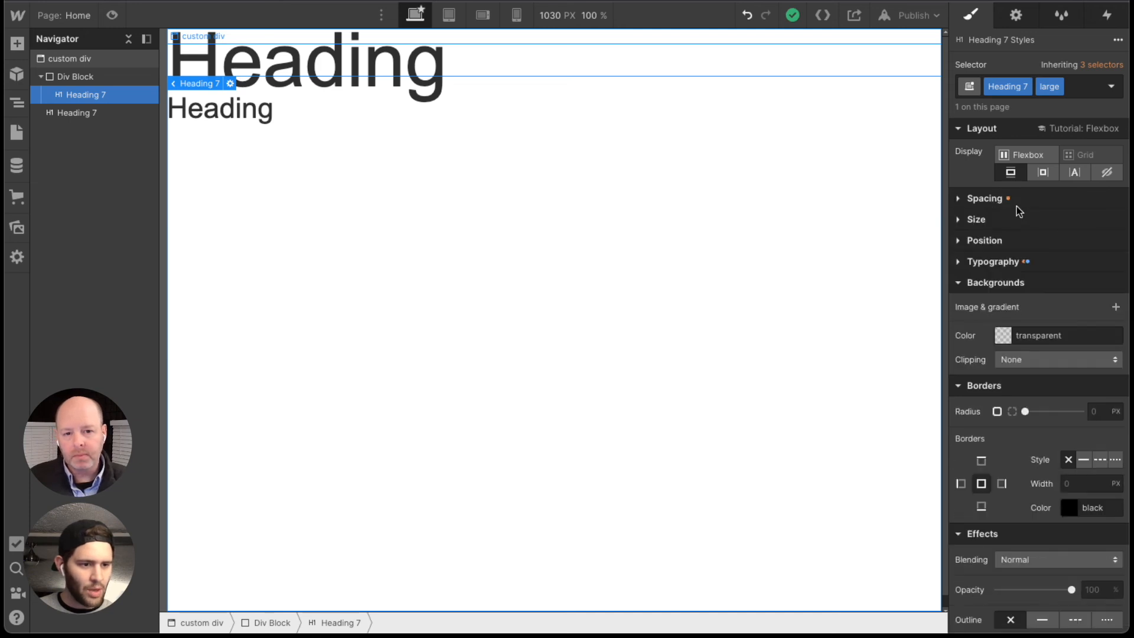
click(1025, 264)
click(1027, 265)
click(1009, 264)
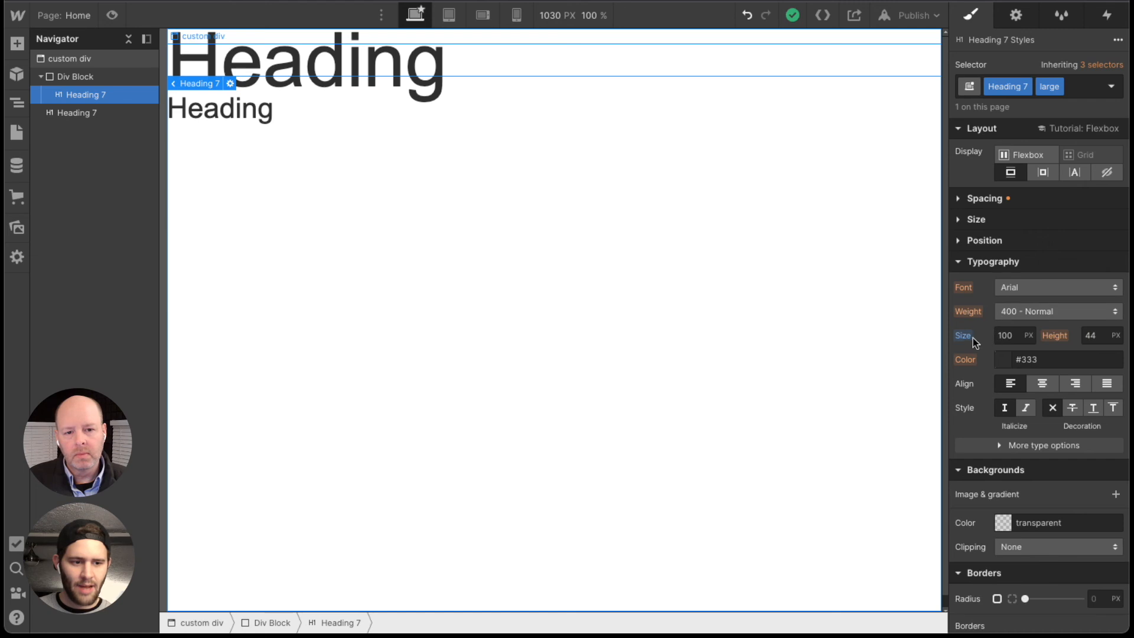
Remove the large and Heading 7 classes from the upper heading, and check the page body's inherited typography
click(1080, 93)
key(BackSpace)
key(BackSpace)
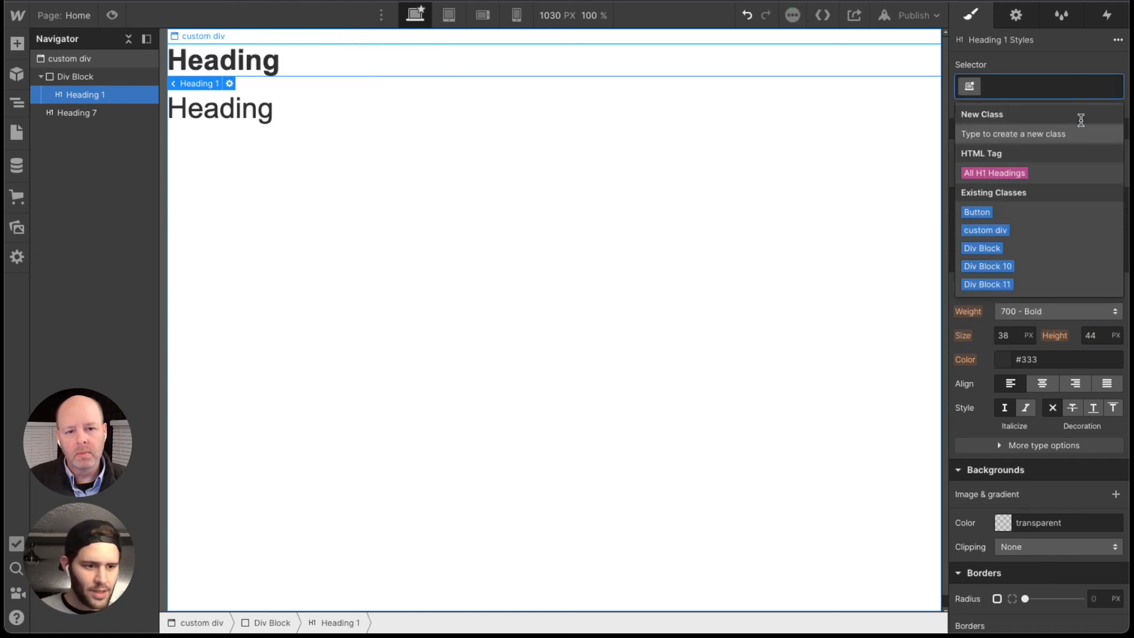
click(884, 317)
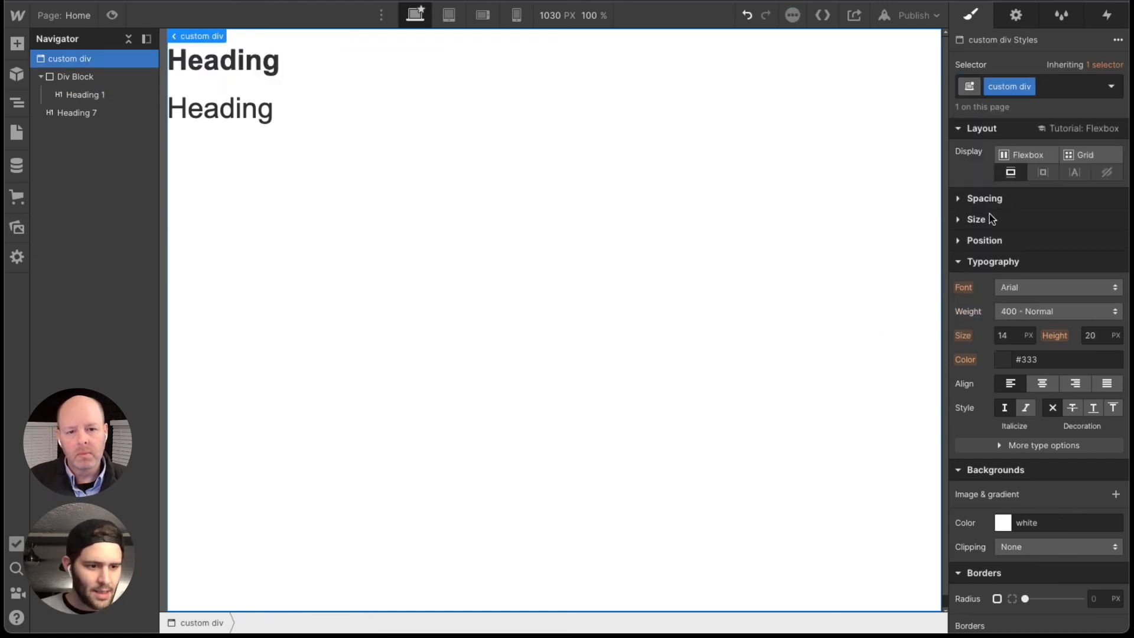
click(1004, 268)
click(1004, 261)
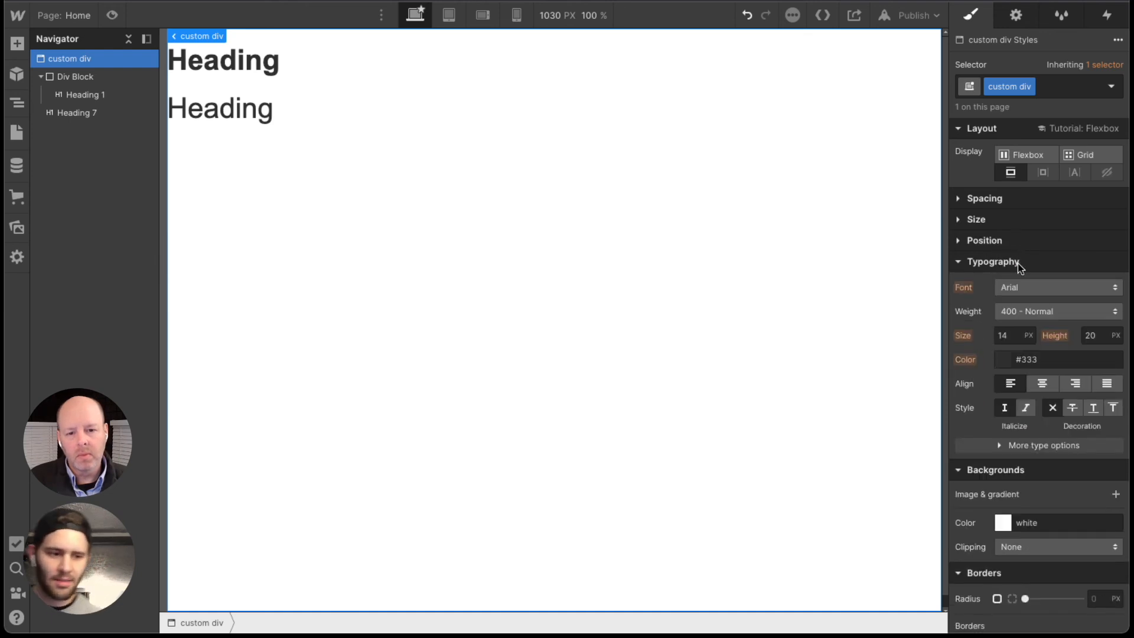
click(959, 265)
click(604, 130)
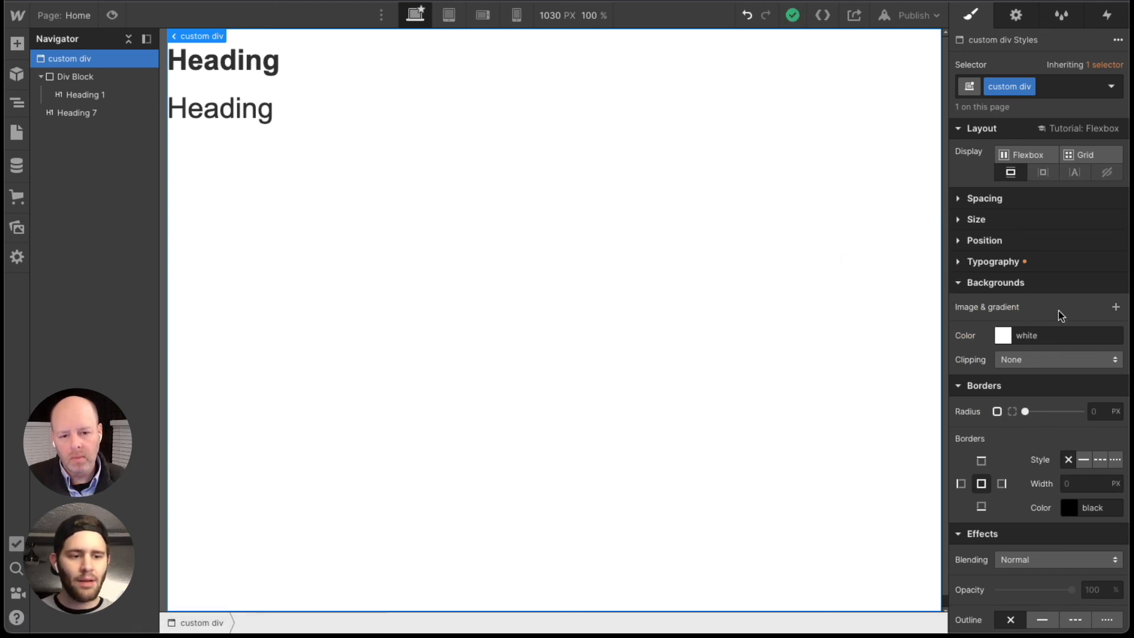
Delete both headings and their div block, and add a new empty div block to the page body
click(95, 113)
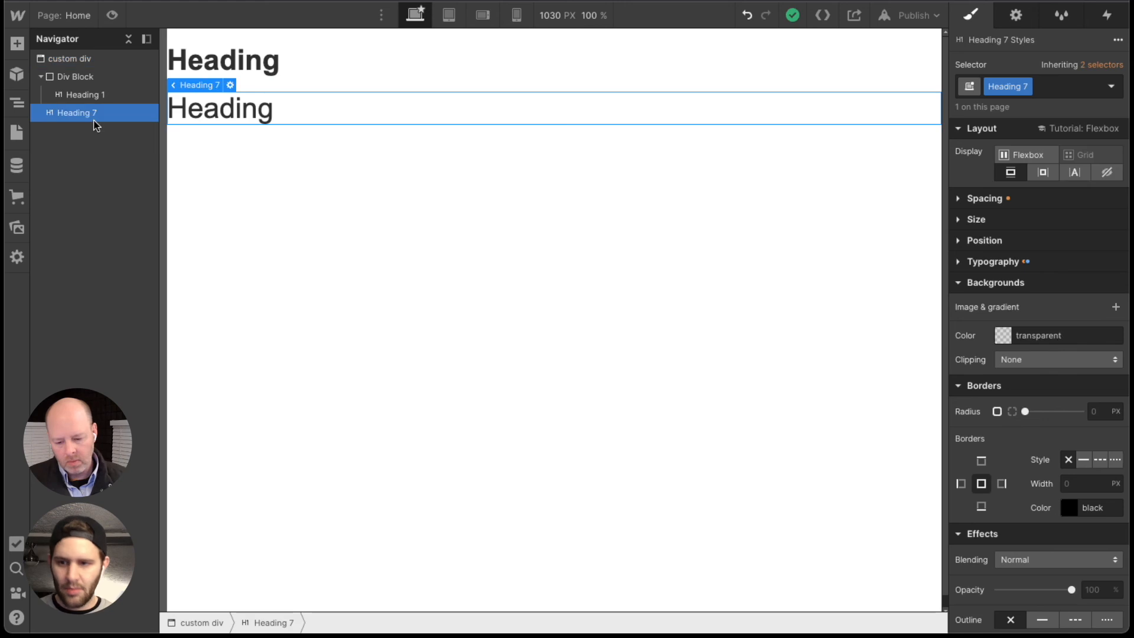
key(Delete)
key(Delete)
key(super+e)
text(d)
key(Return)
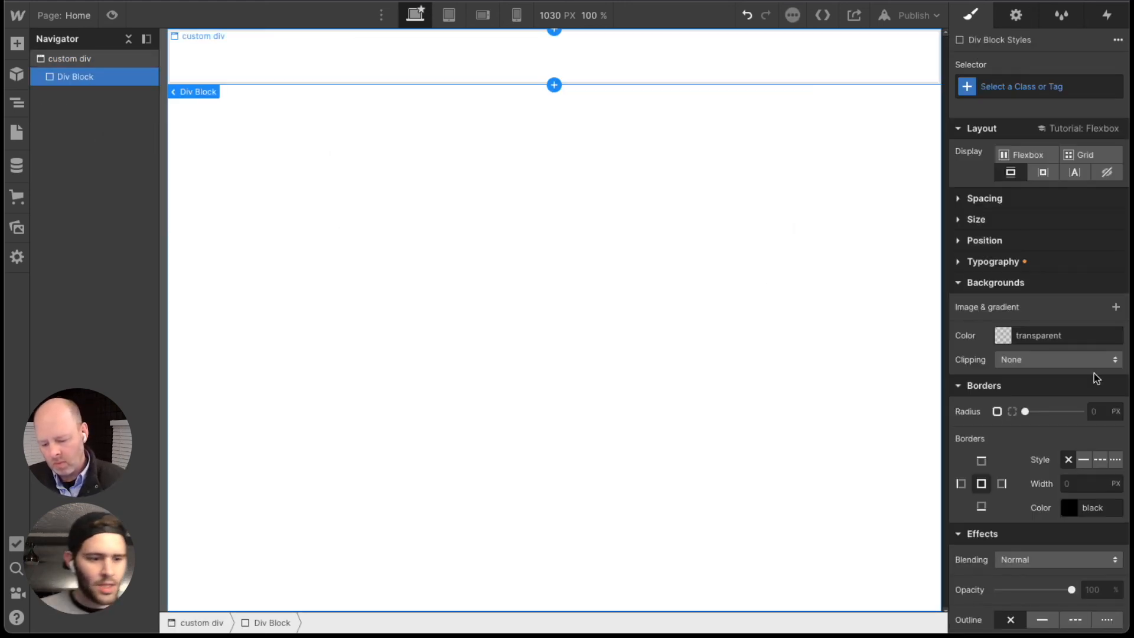
Try a background image on the new div block and remove it again
click(1115, 306)
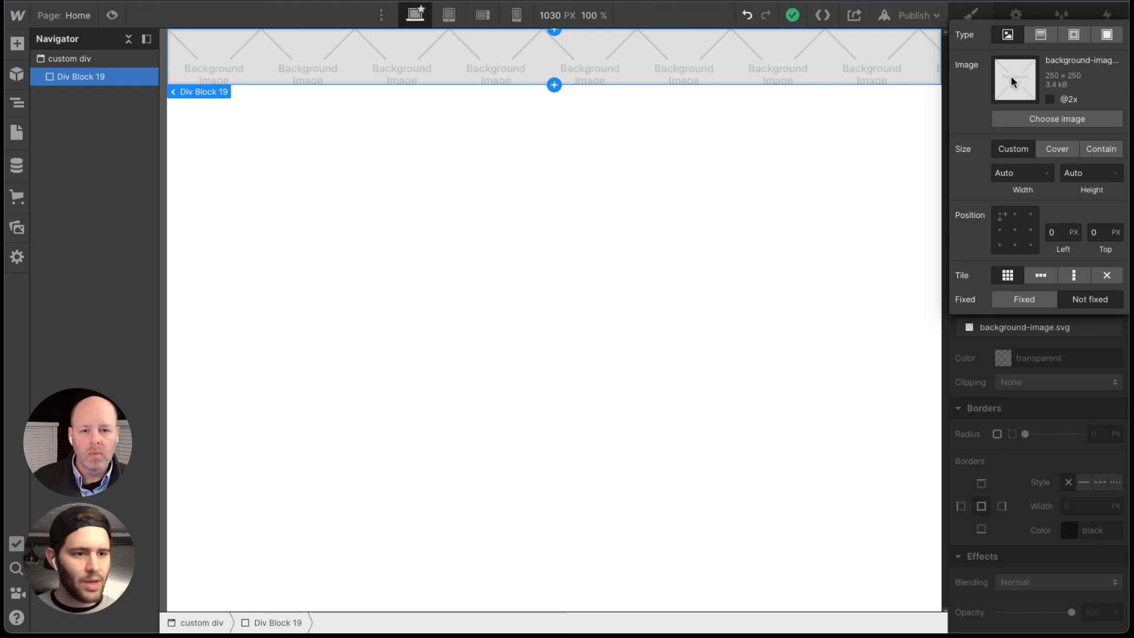
click(1086, 365)
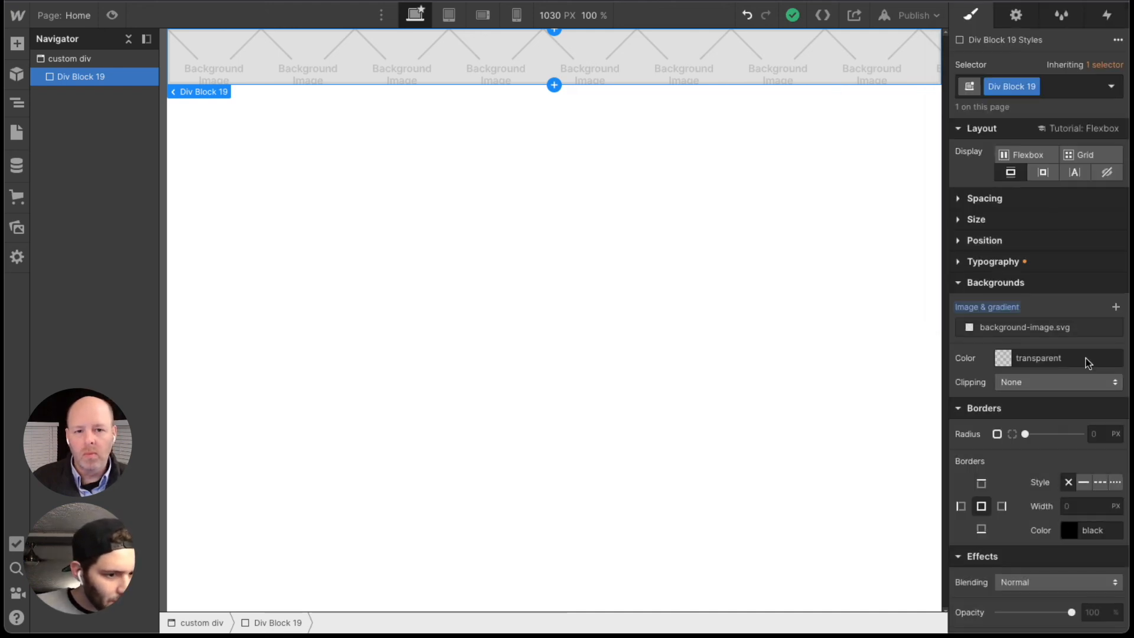
click(1111, 328)
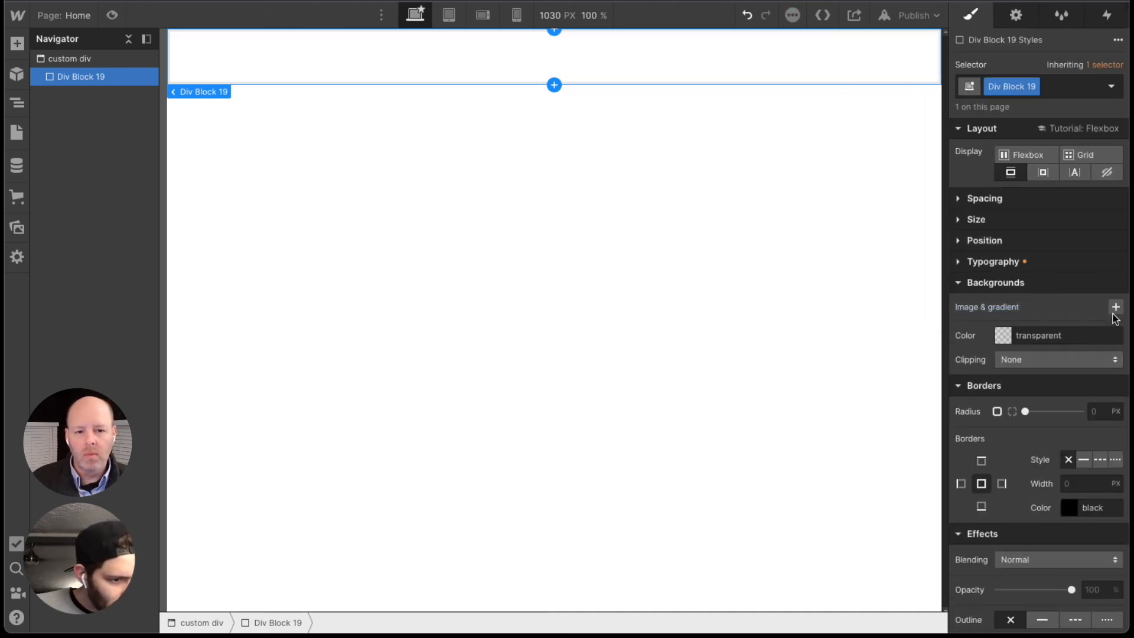
Set the div block's background color to red #a54141
click(1004, 336)
drag(1017, 379, 1058, 392)
click(1037, 319)
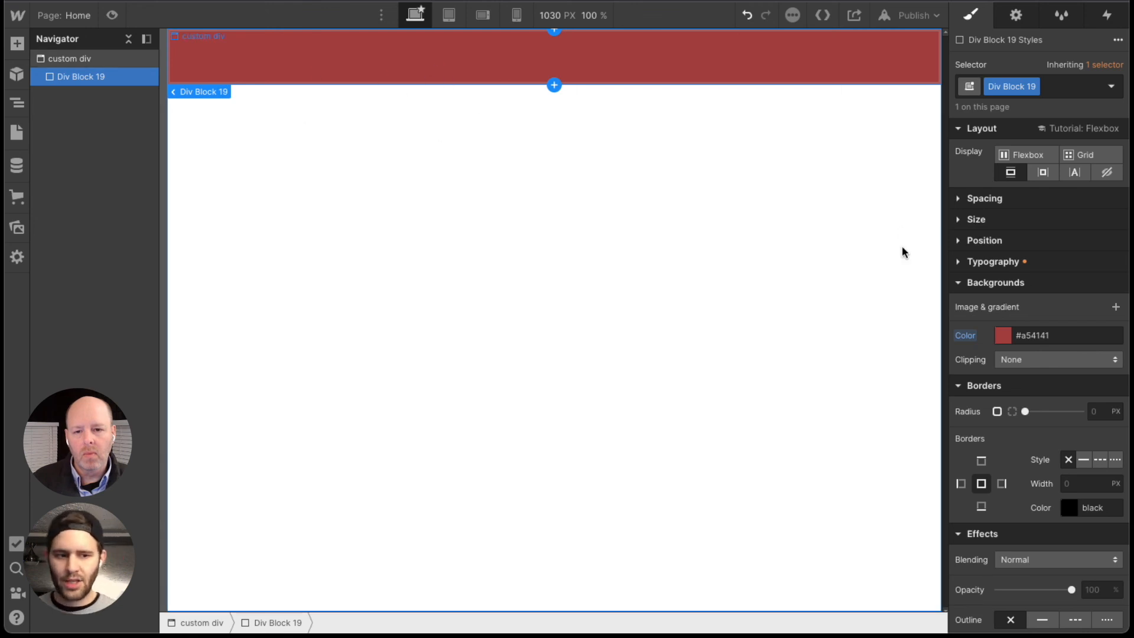
Add a background image to the div block and center its position at 50% left and 50% top
click(1113, 309)
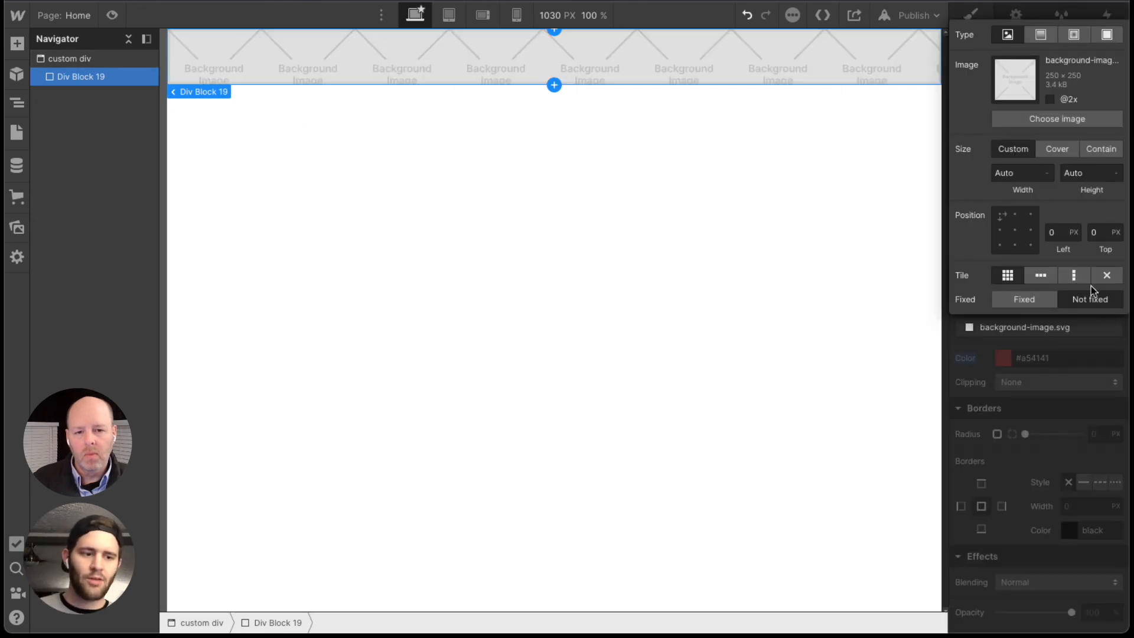
click(1030, 230)
click(1031, 215)
click(1030, 245)
click(1014, 245)
click(1015, 230)
Try Cover and Contain sizing for the background image, return it to Custom, and tile the centered image vertically only
click(1059, 152)
click(1111, 155)
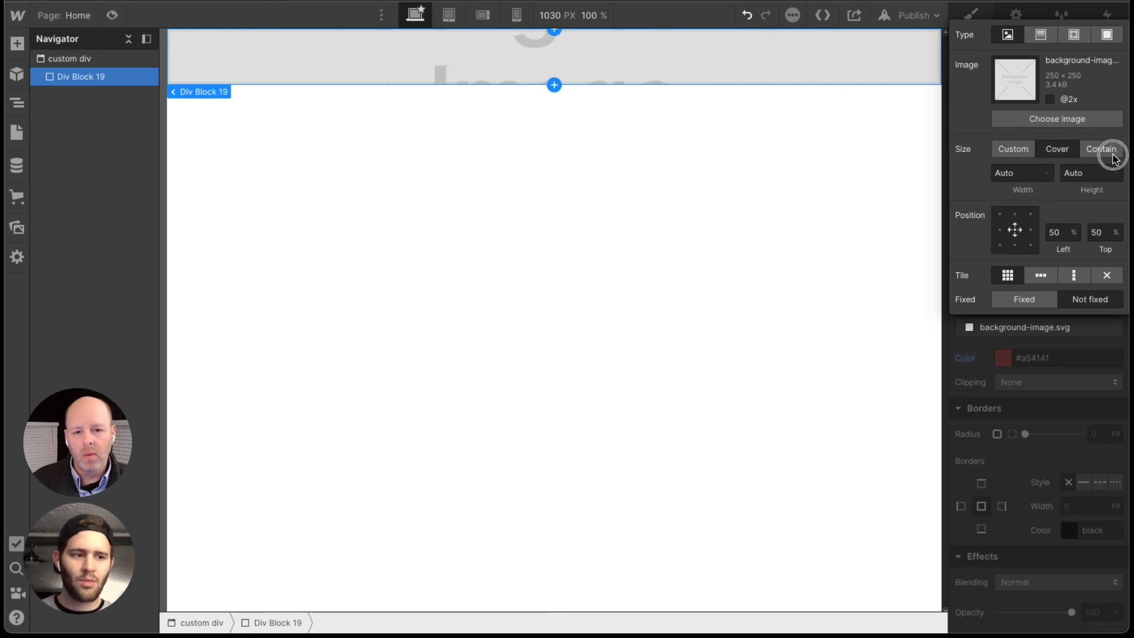
click(1020, 151)
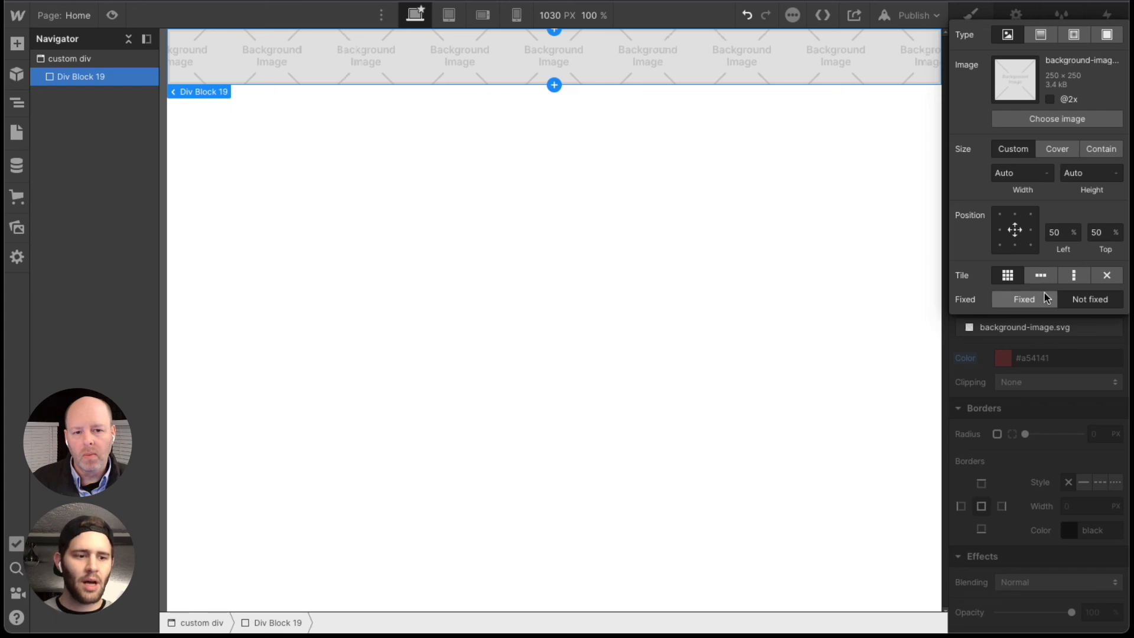
click(1061, 279)
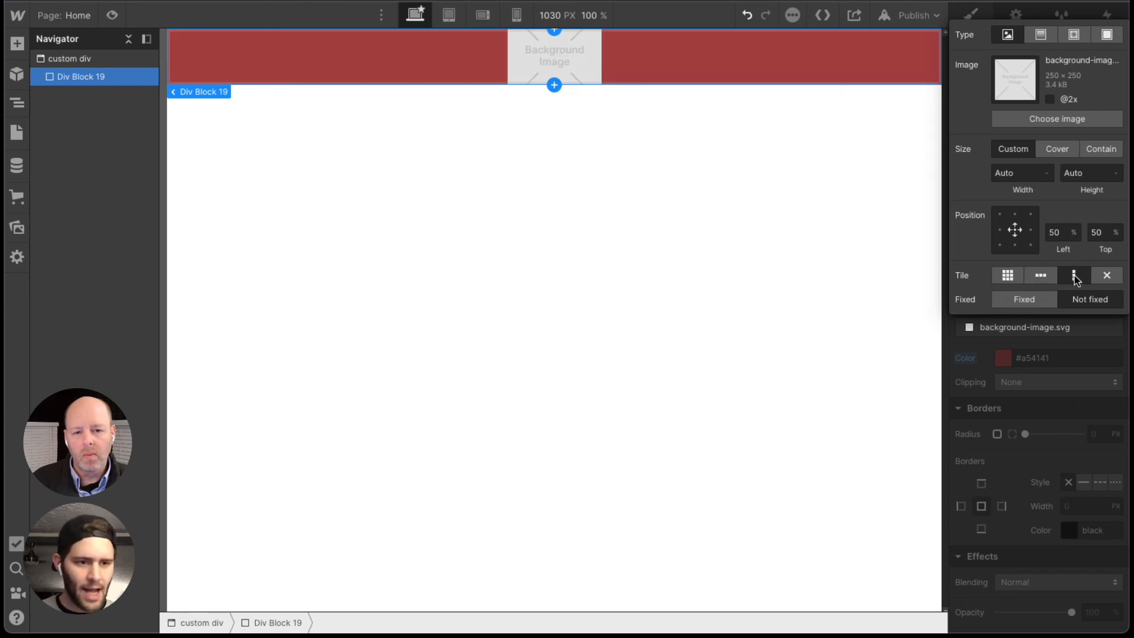
click(1030, 216)
click(1012, 231)
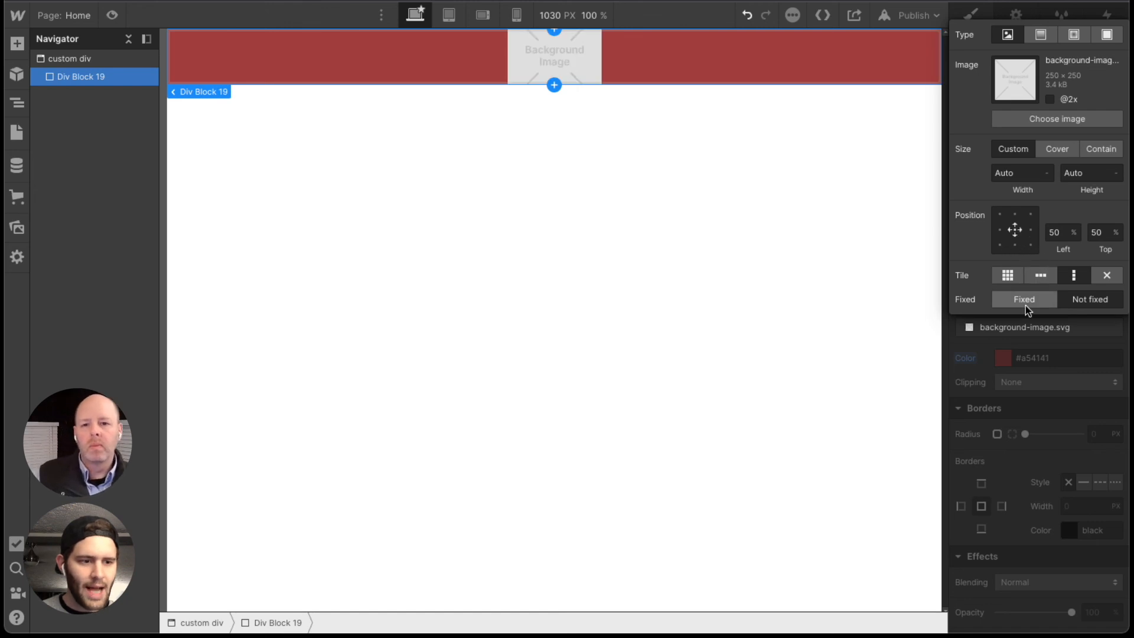
click(1050, 351)
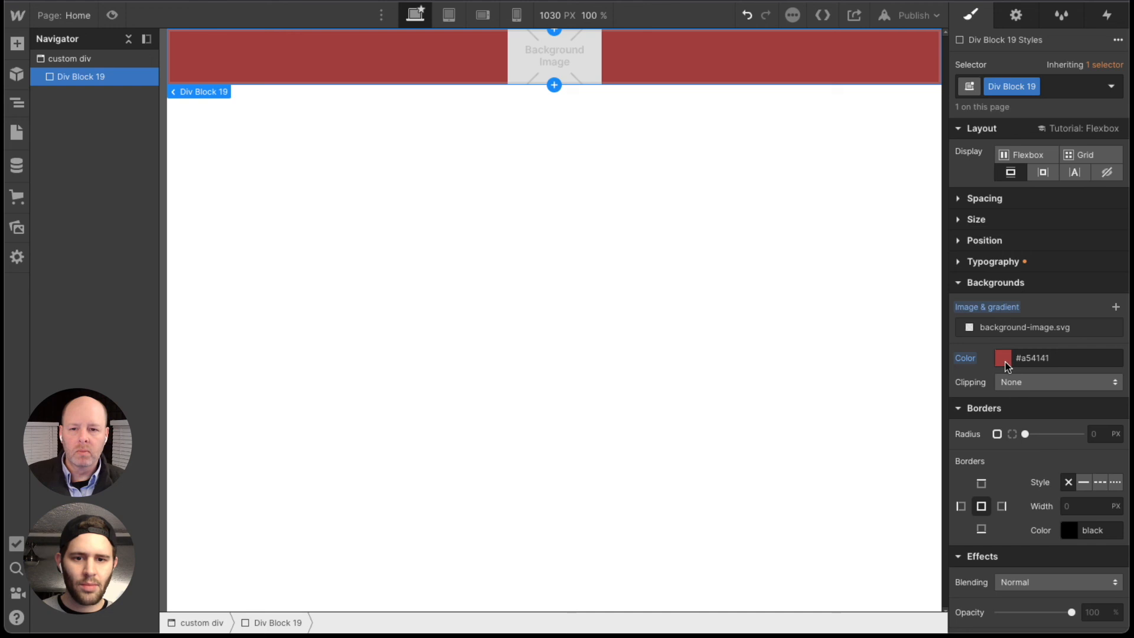
Layer a linear gradient at 180 degrees and a radial gradient over the div block's background image
click(1116, 307)
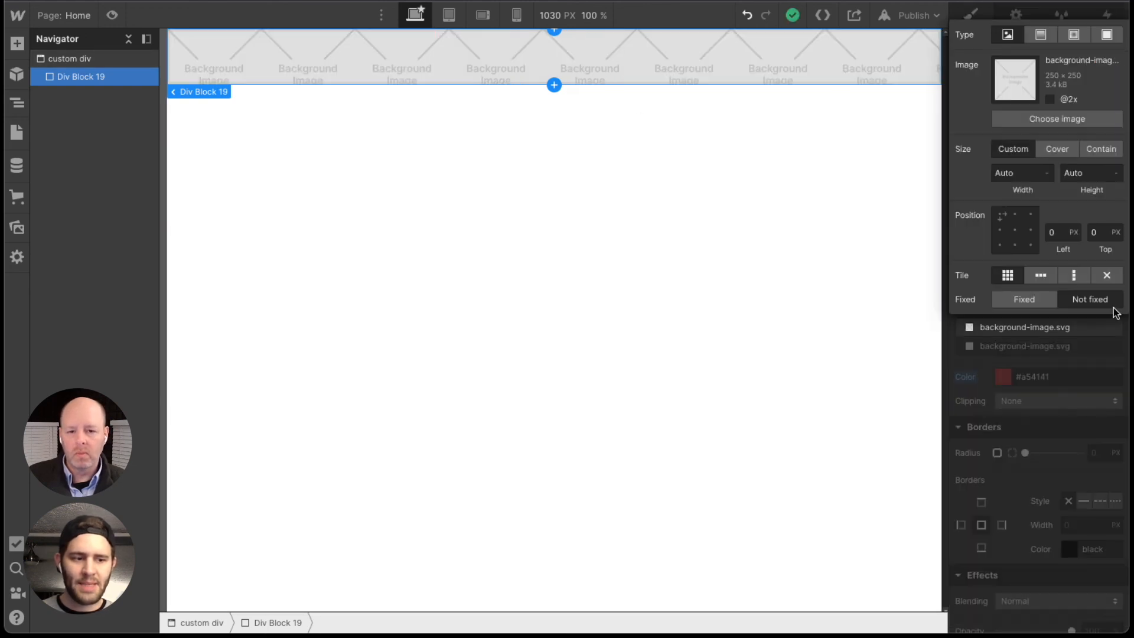
click(1041, 35)
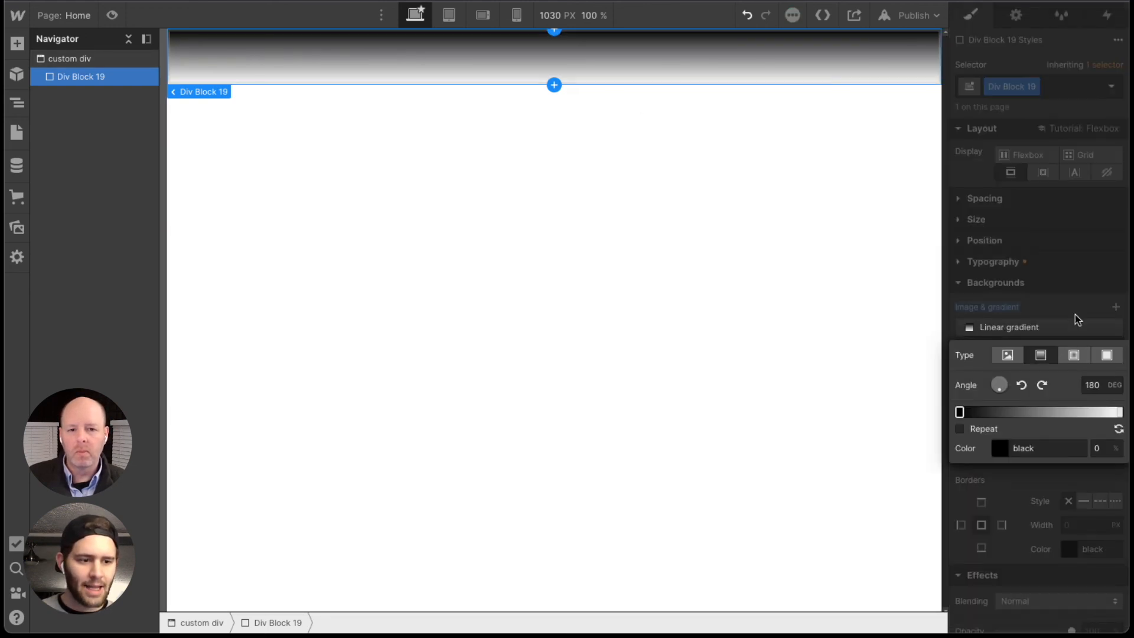
click(1079, 278)
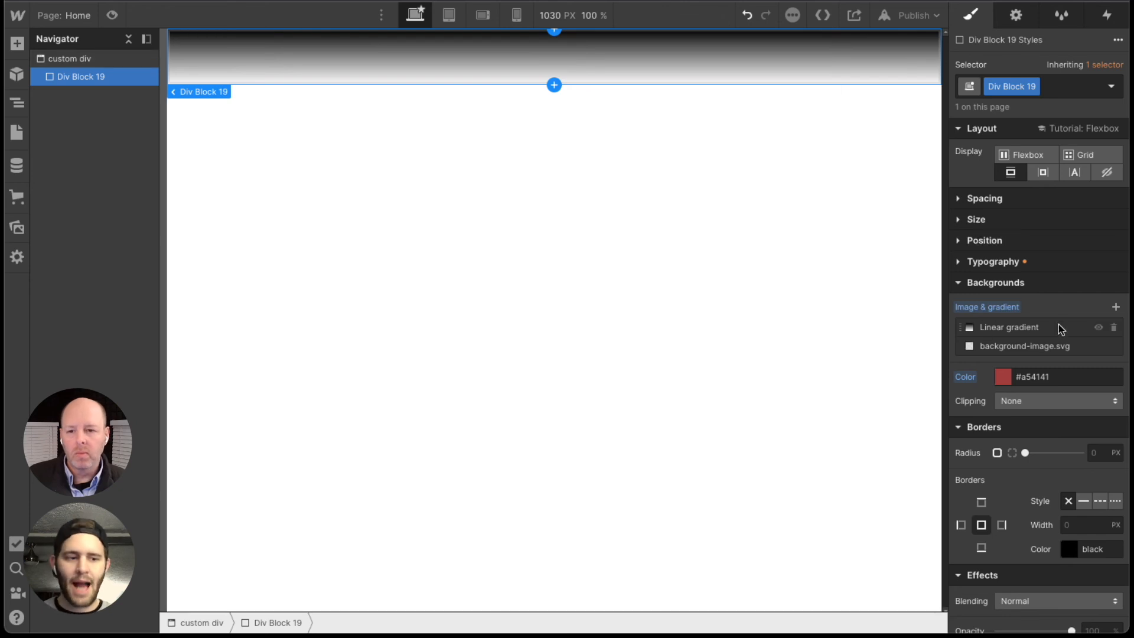
click(1113, 306)
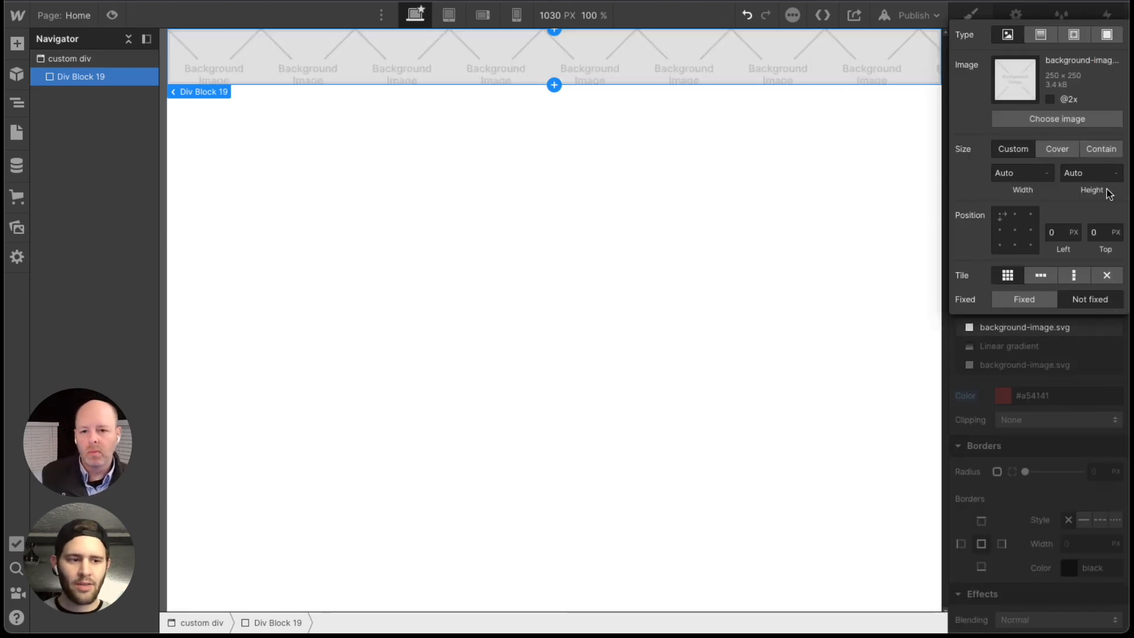
click(1074, 35)
click(1077, 37)
scroll(1058, 360, down, 2)
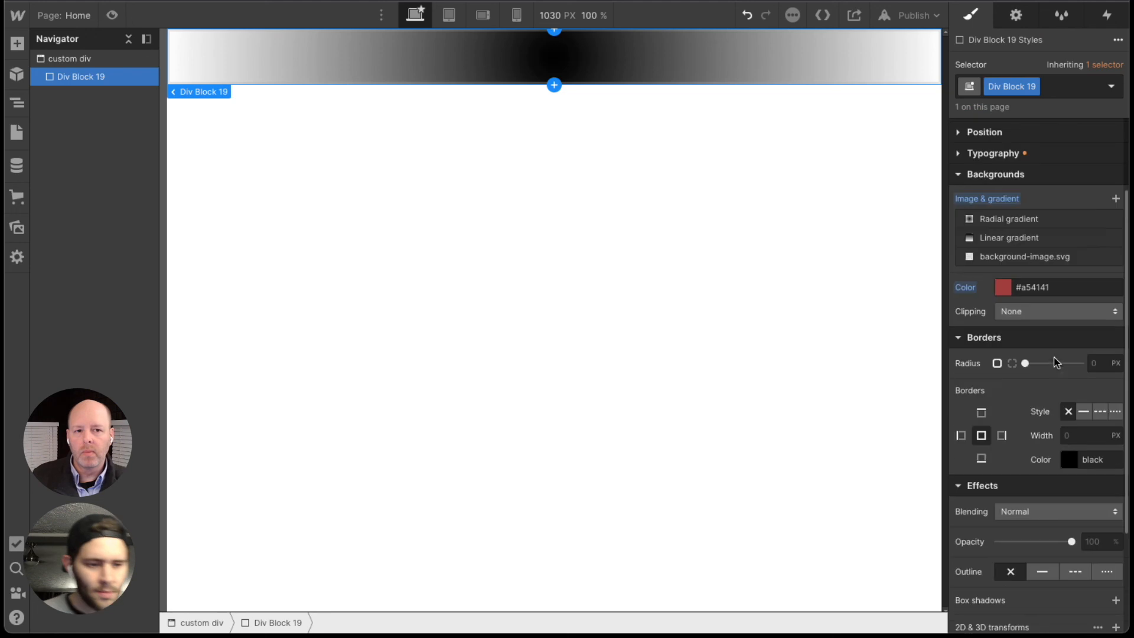
click(973, 176)
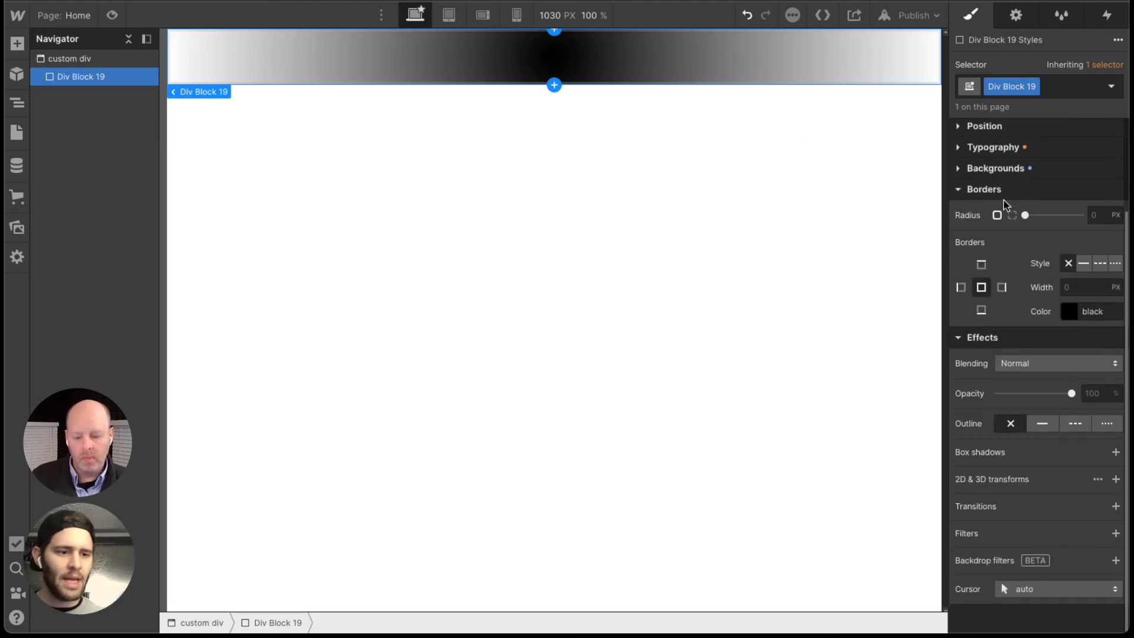
Delete the div block with the gradient background from the page
click(489, 238)
key(Delete)
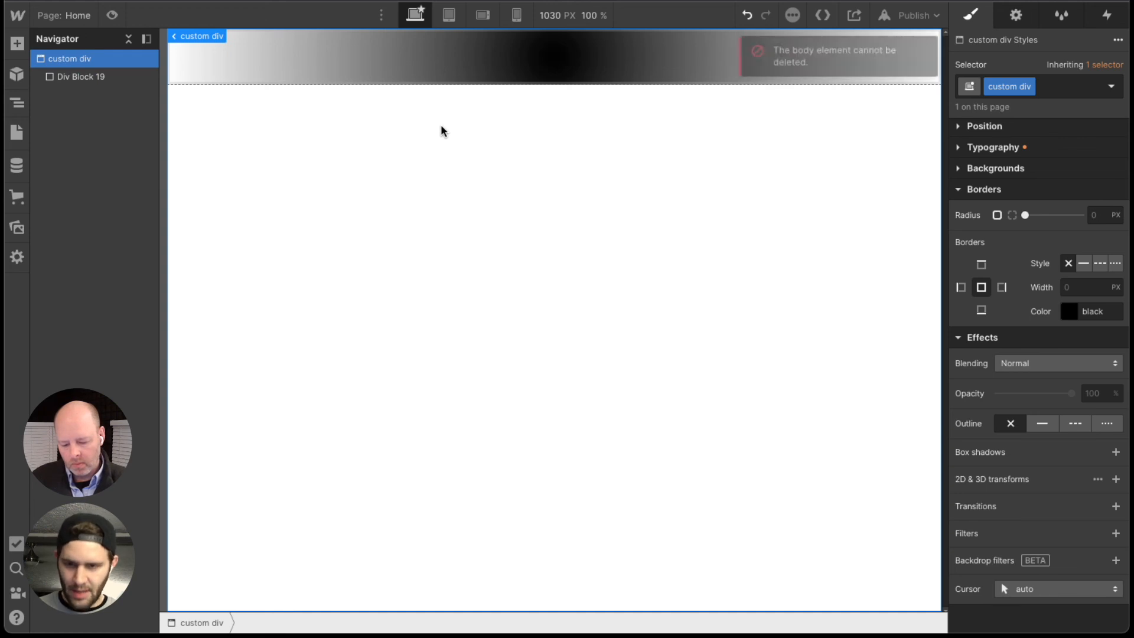
click(480, 82)
key(Delete)
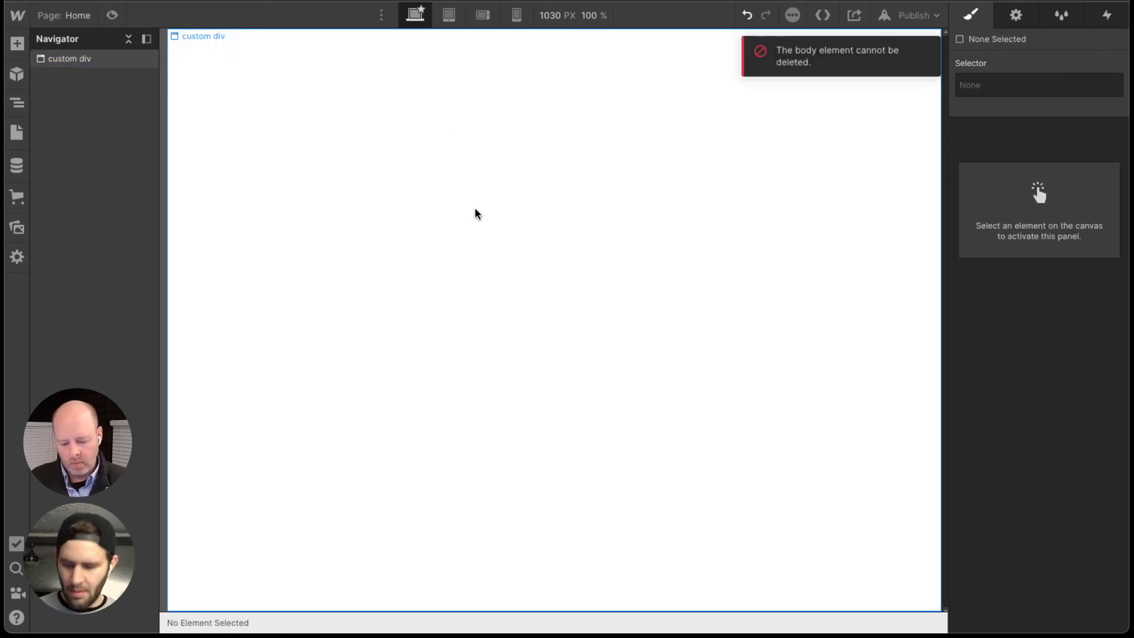
Add a Button element to the empty page body
key(ctrl+e)
text(but)
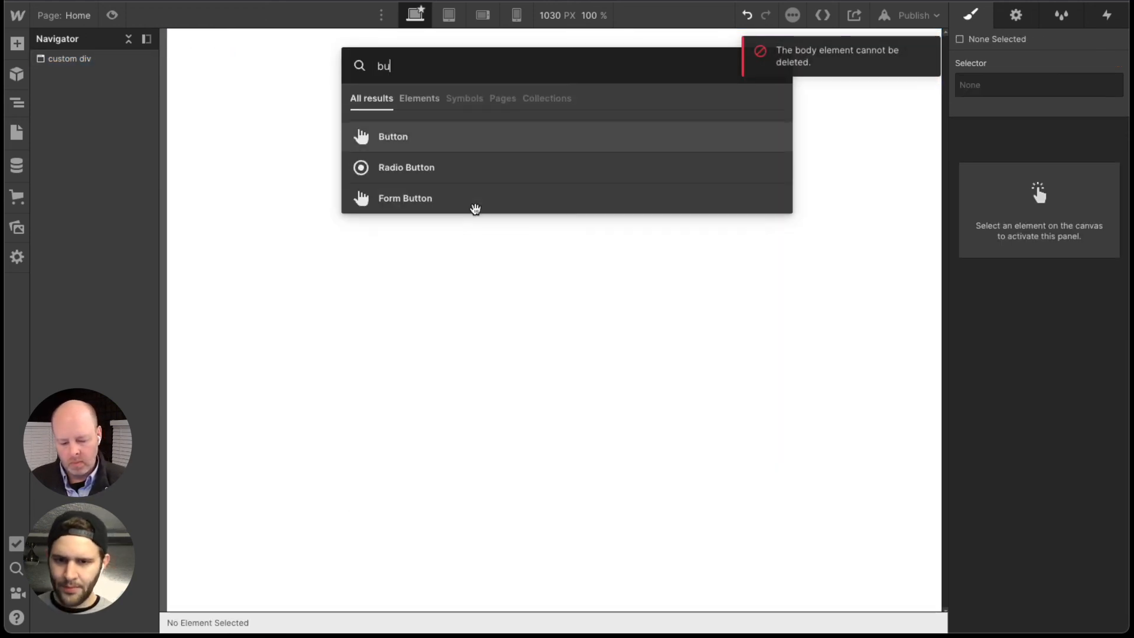
key(Return)
key(Escape)
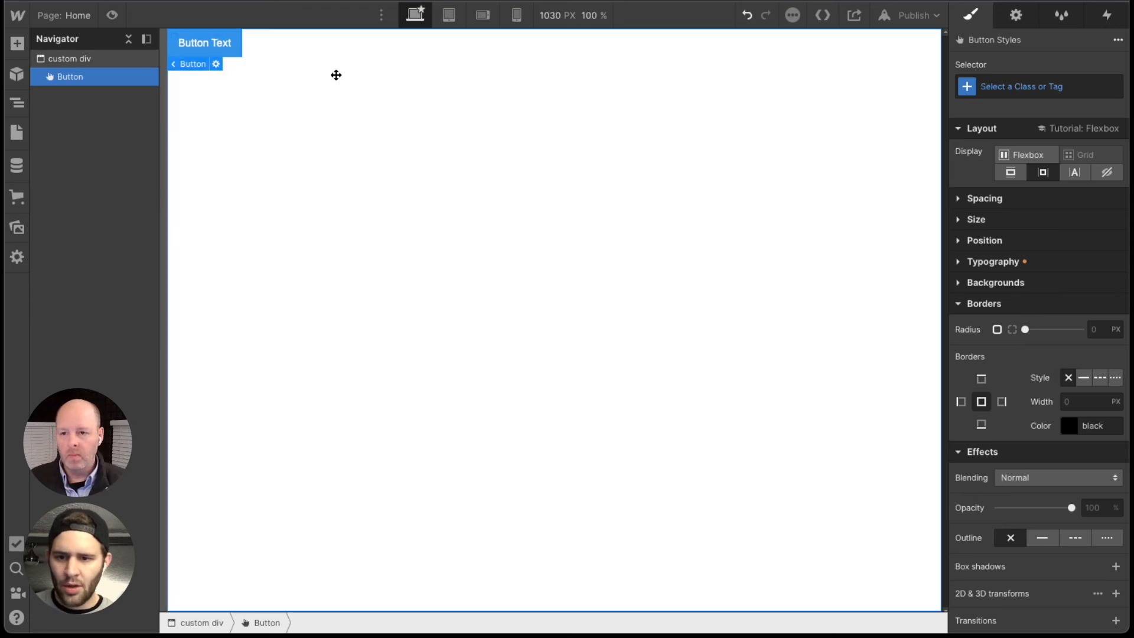
Give the button a top margin of 92 px and a left margin of 175 px, and select the page body
click(1004, 223)
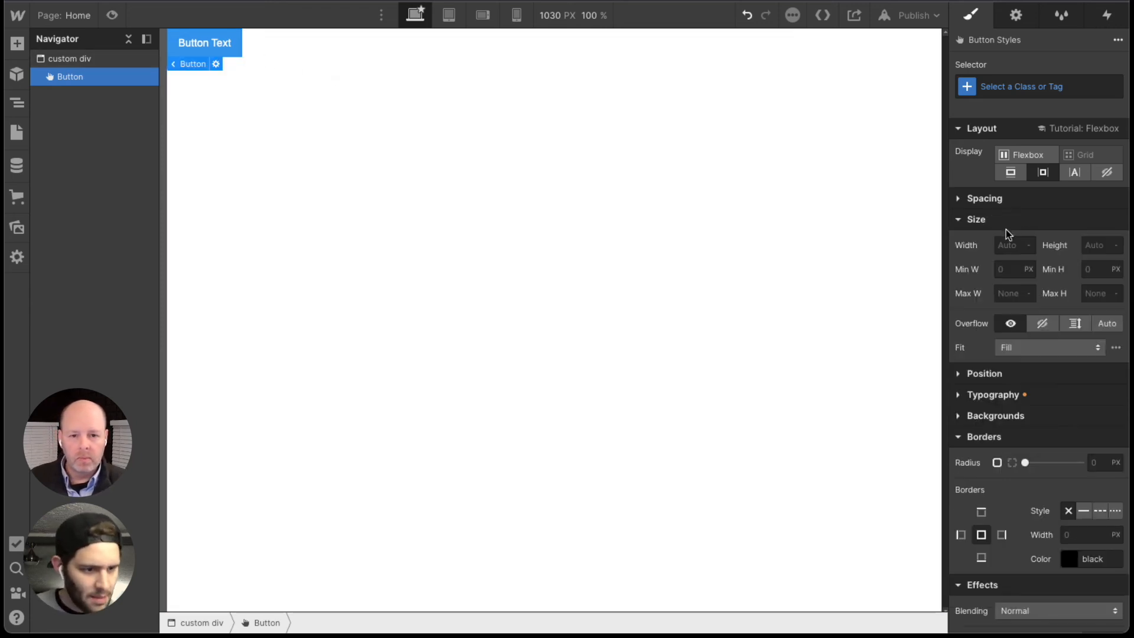
click(980, 201)
drag(970, 254, 909, 256)
drag(1048, 230, 1044, 157)
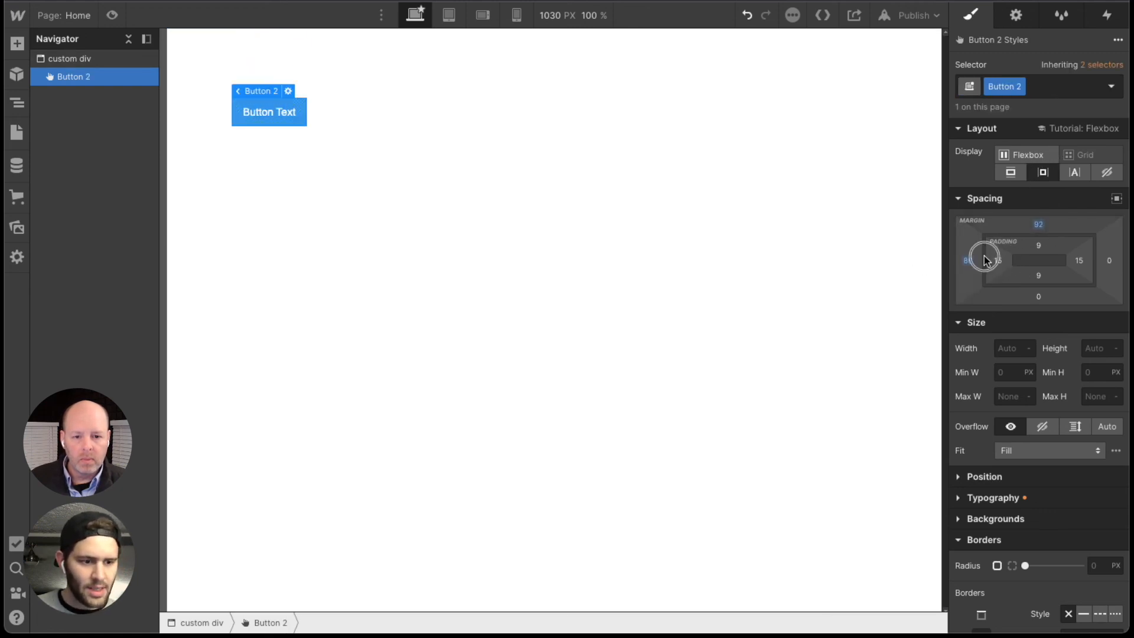
drag(975, 260, 909, 274)
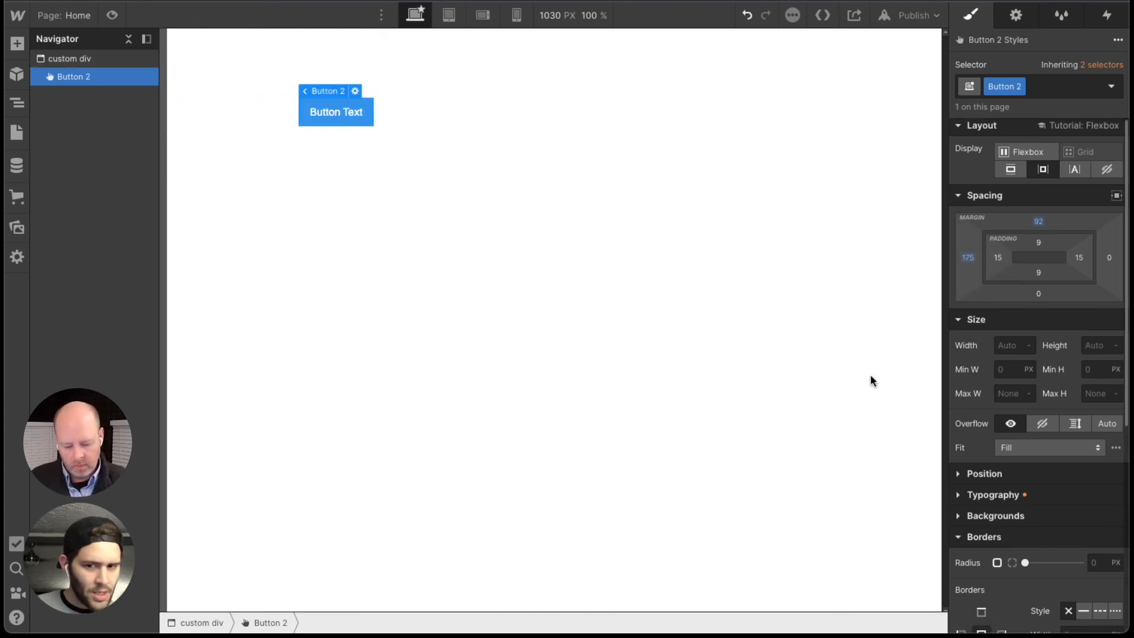
click(397, 148)
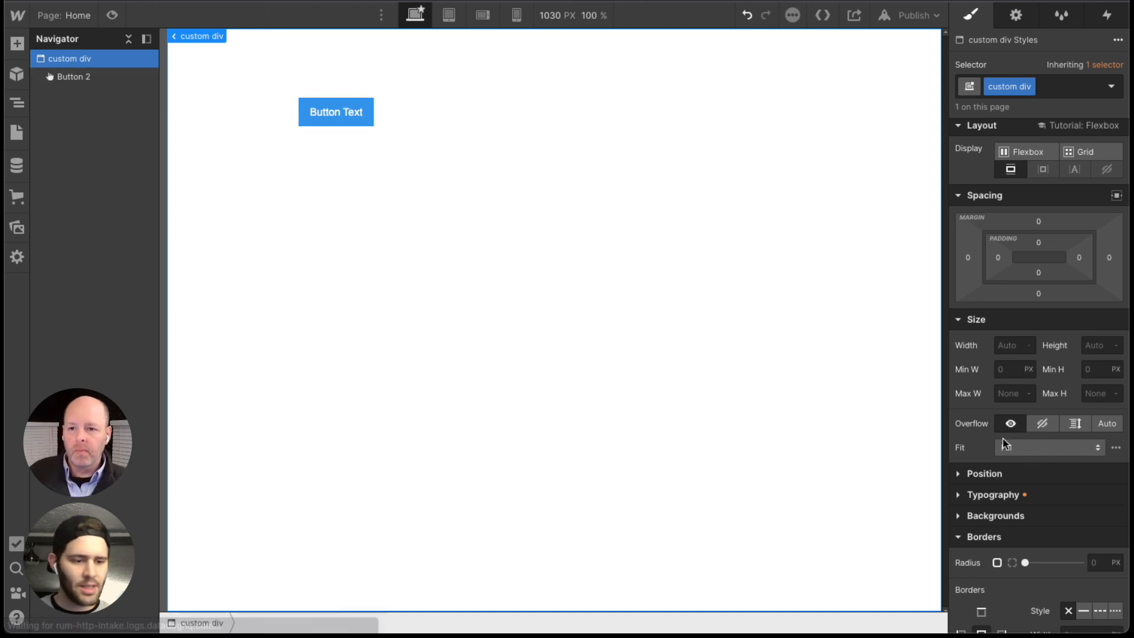
Select the button and switch its border radius from a uniform value to individually controlled corners
scroll(982, 508, down, 3)
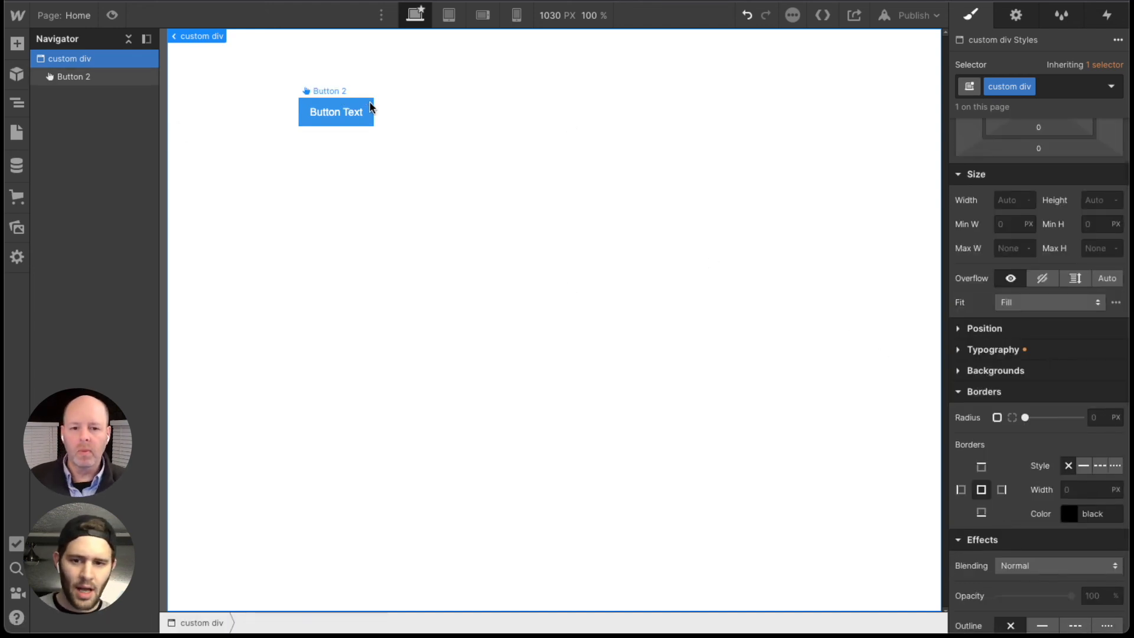
click(330, 112)
scroll(1077, 458, down, 1)
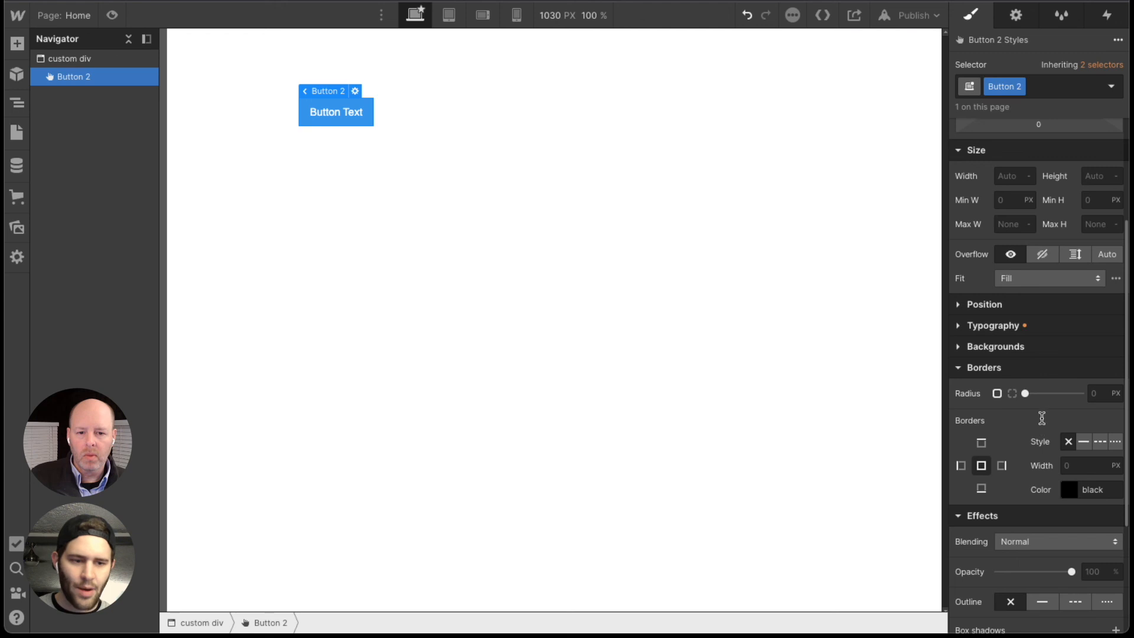
drag(1026, 394, 997, 393)
click(1012, 394)
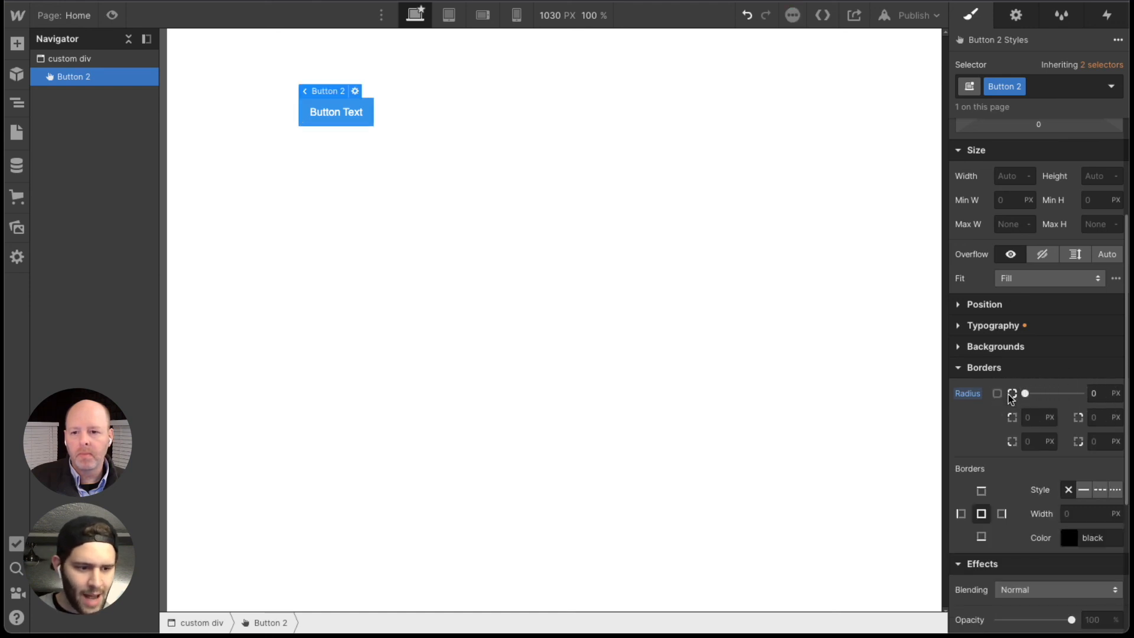
click(1008, 394)
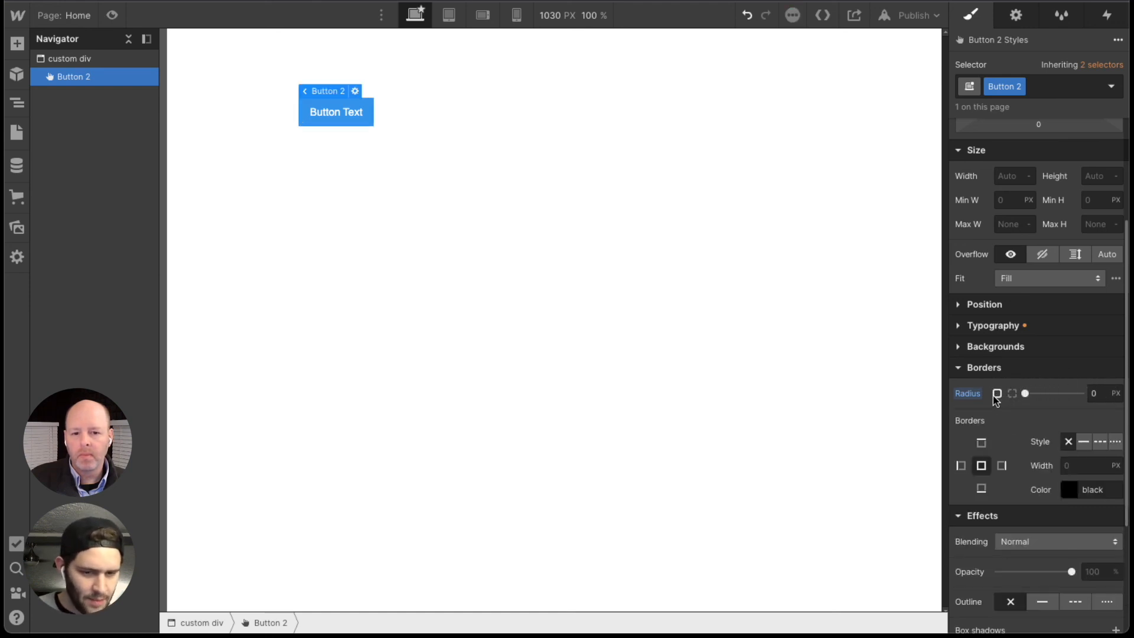
mouse_move(1024, 394)
mouse_down()
mouse_move(1083, 392)
mouse_move(1025, 393)
mouse_up()
click(1012, 394)
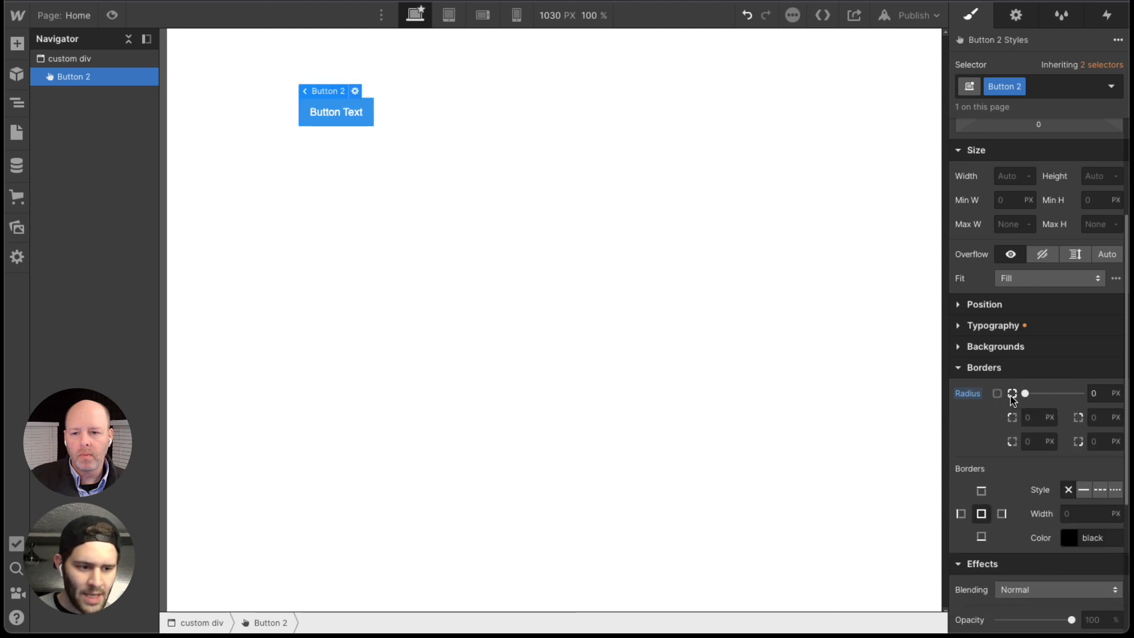
Set the button's corner radii to 50 px top-left, 25 px top-right, 100 px bottom-right and 40 px bottom-left
click(1044, 417)
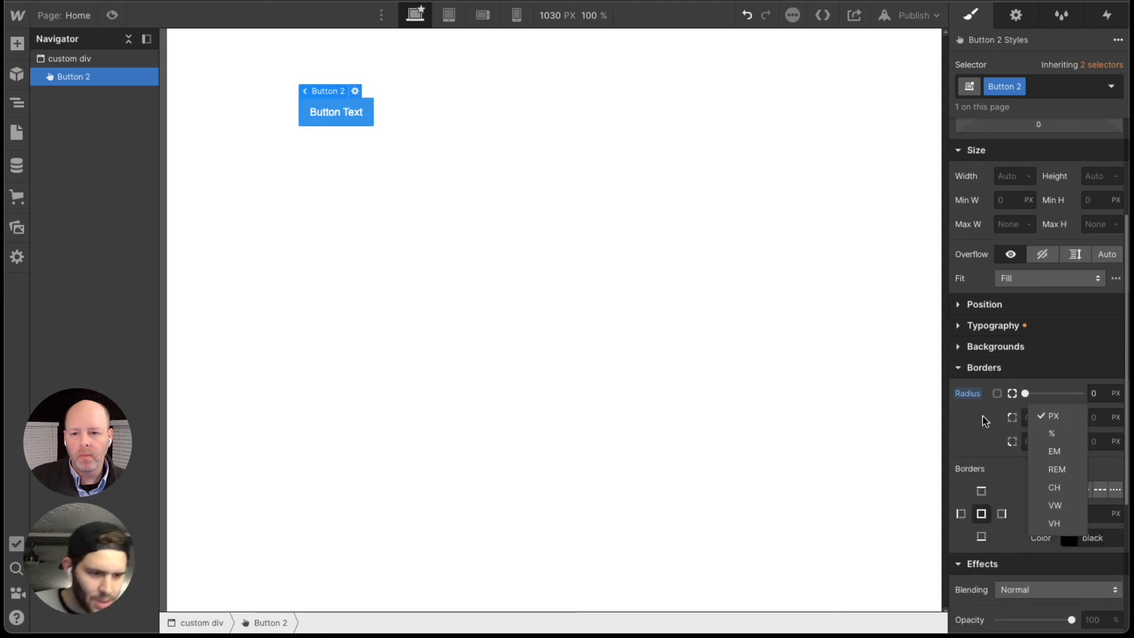
click(1033, 422)
text(50)
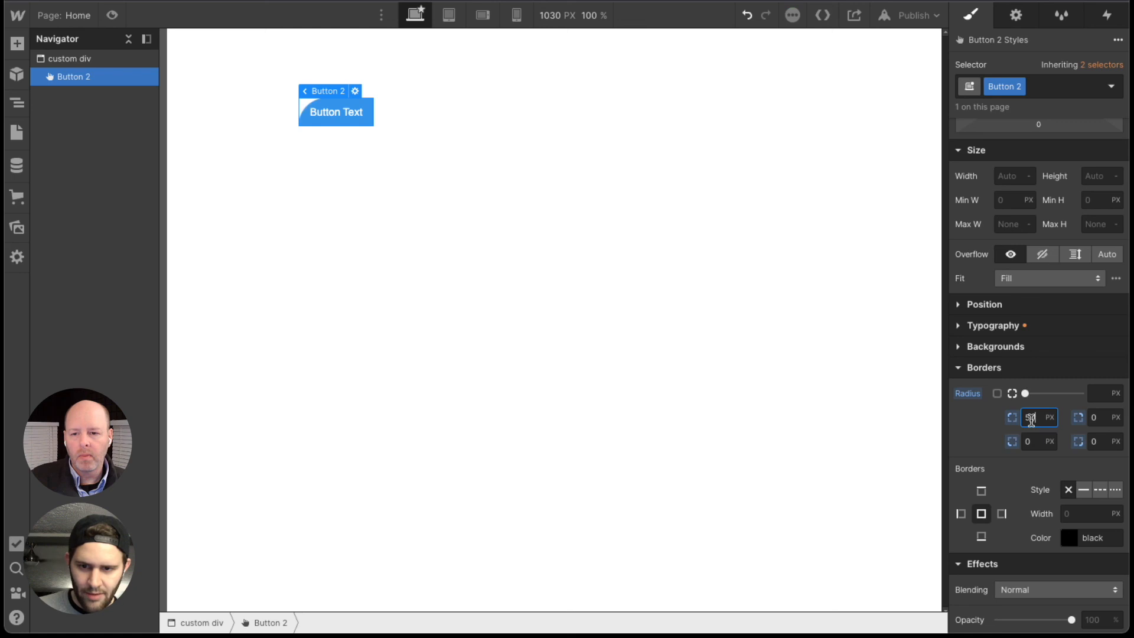
click(1097, 417)
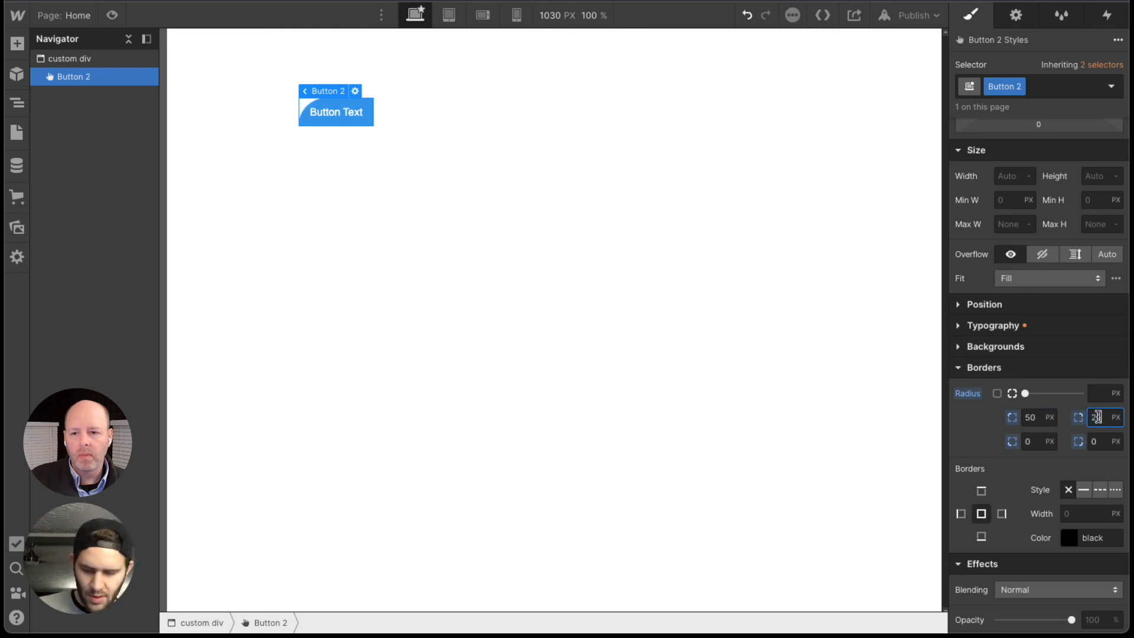
text(25)
click(1104, 441)
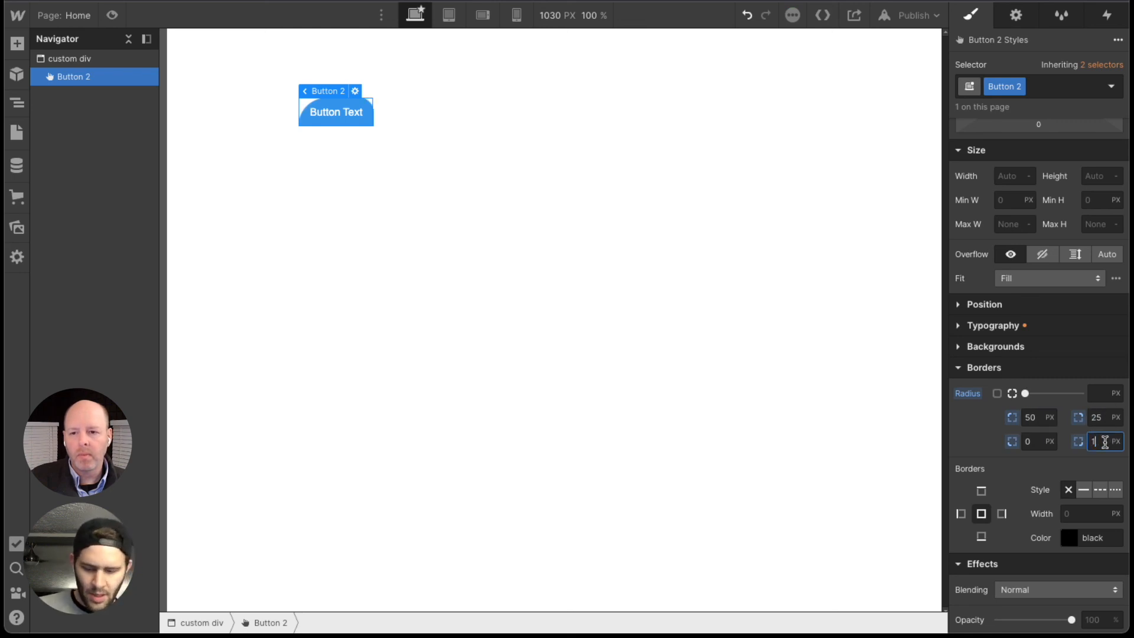
click(1031, 443)
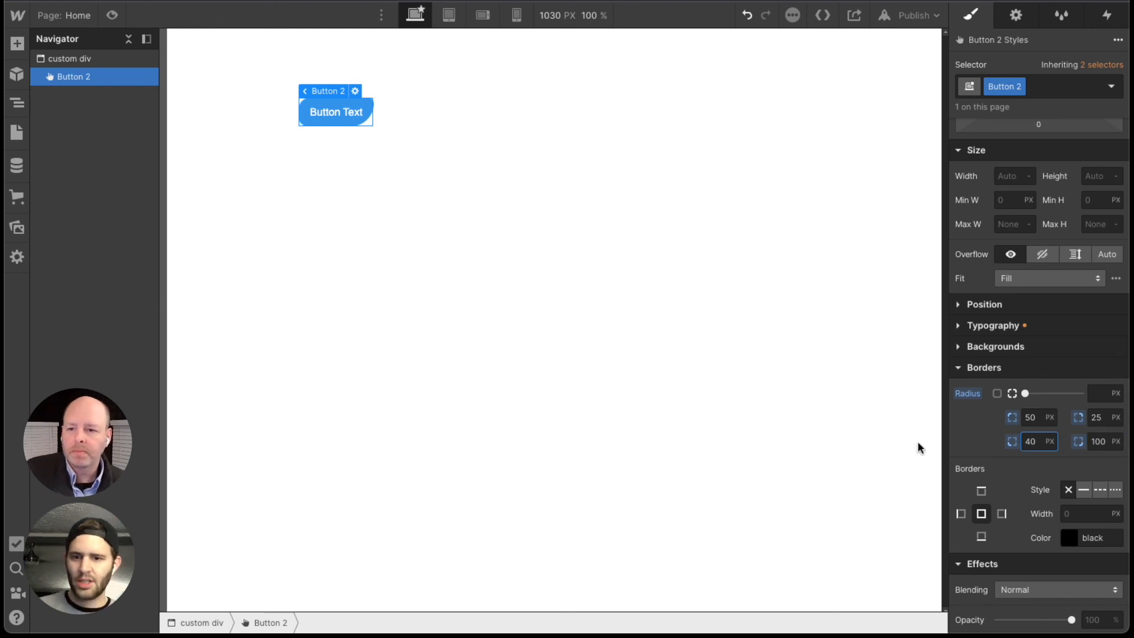
click(550, 442)
click(362, 109)
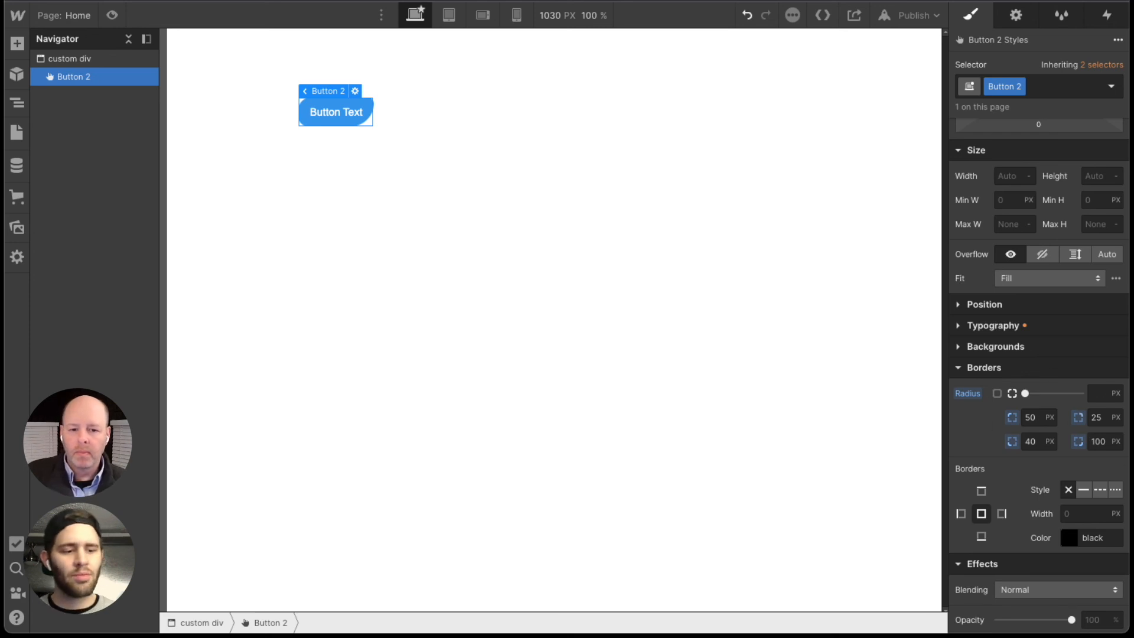
scroll(1054, 487, down, 1)
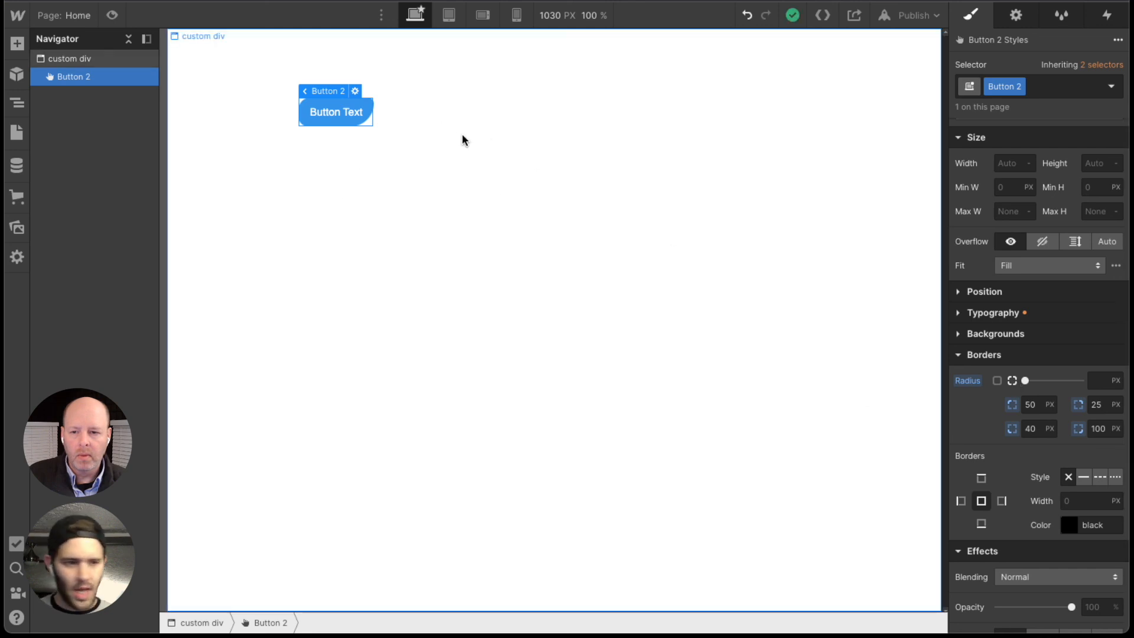
scroll(1021, 295, up, 3)
scroll(1006, 488, down, 6)
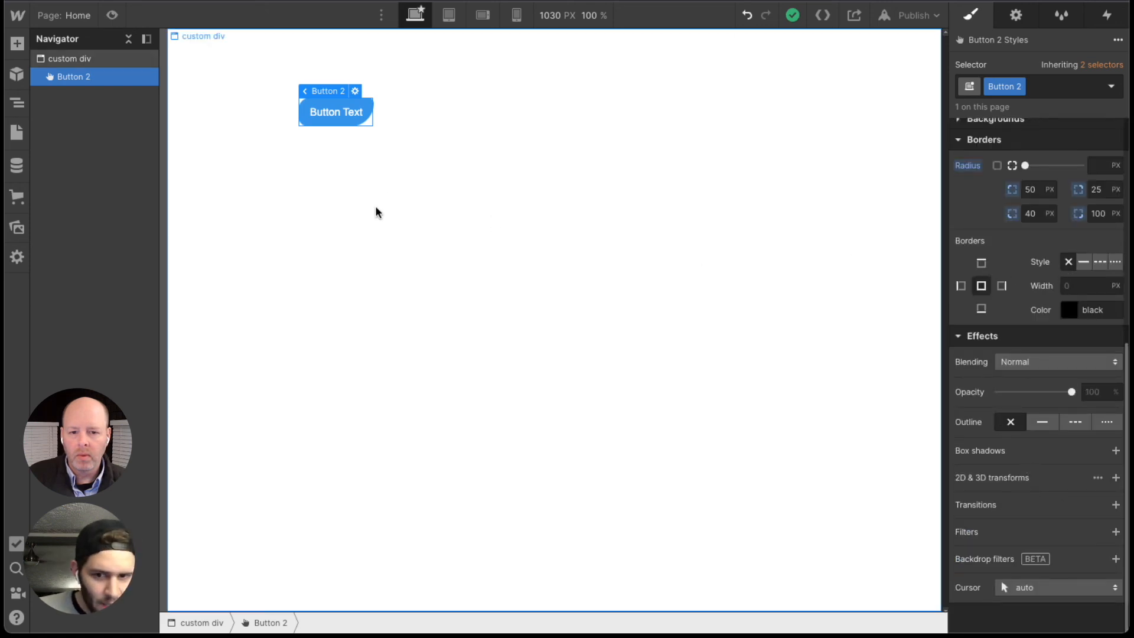
Enlarge the interface to 110% and close the Navigator so the whole button shows
click(328, 151)
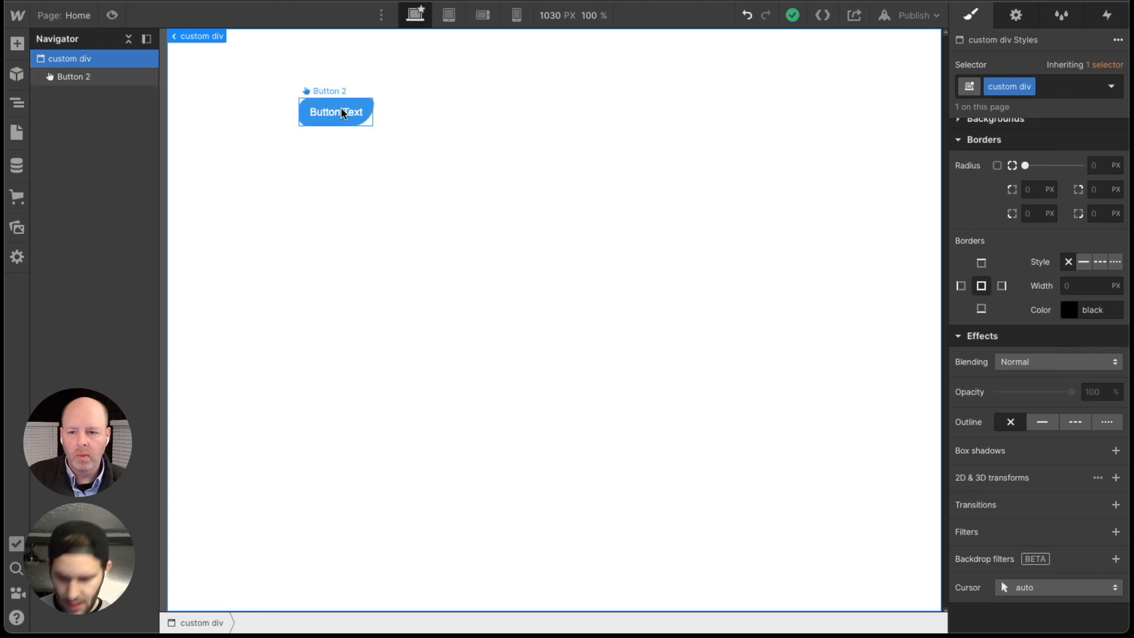
key(ctrl+plus)
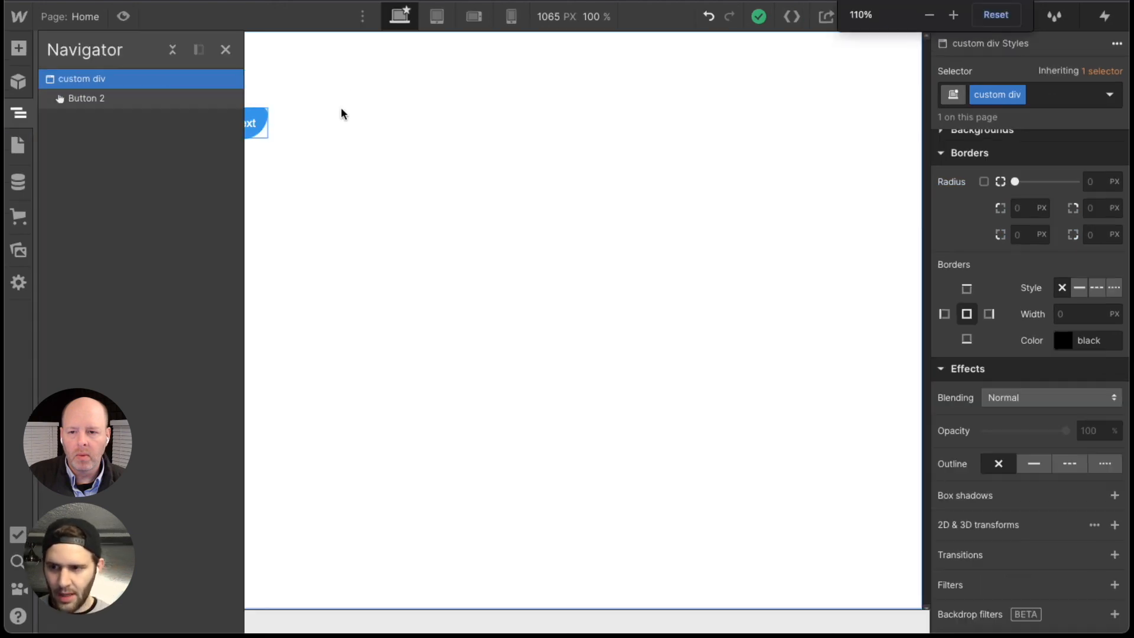
click(225, 49)
Give the button a solid 3 px border on all sides in red #cf1111
click(232, 131)
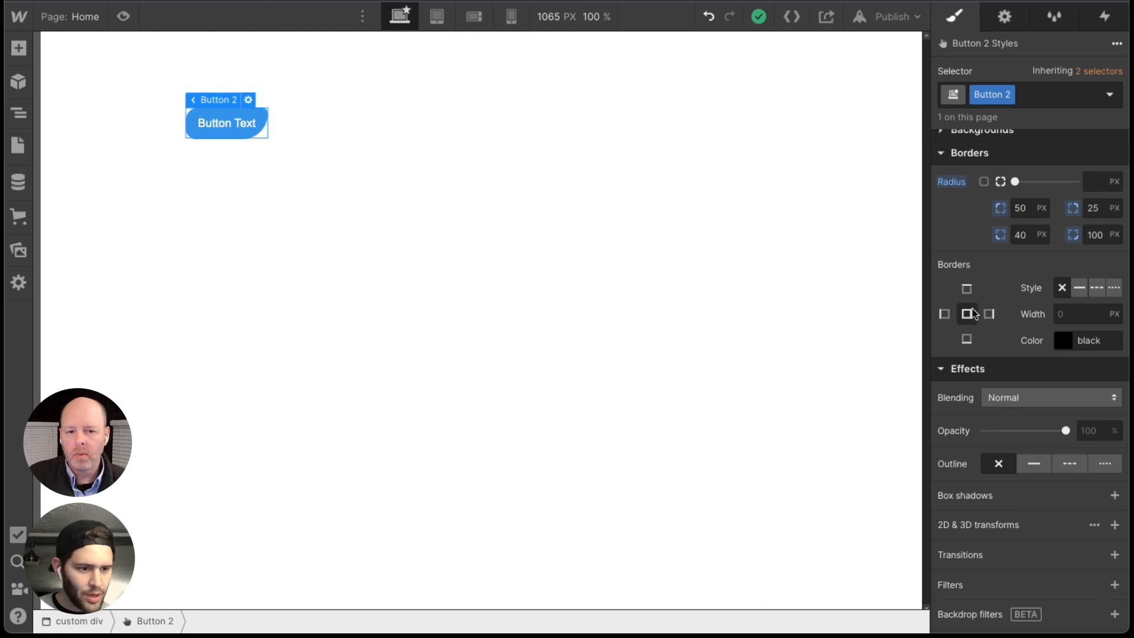
click(1079, 289)
click(1073, 313)
text(3)
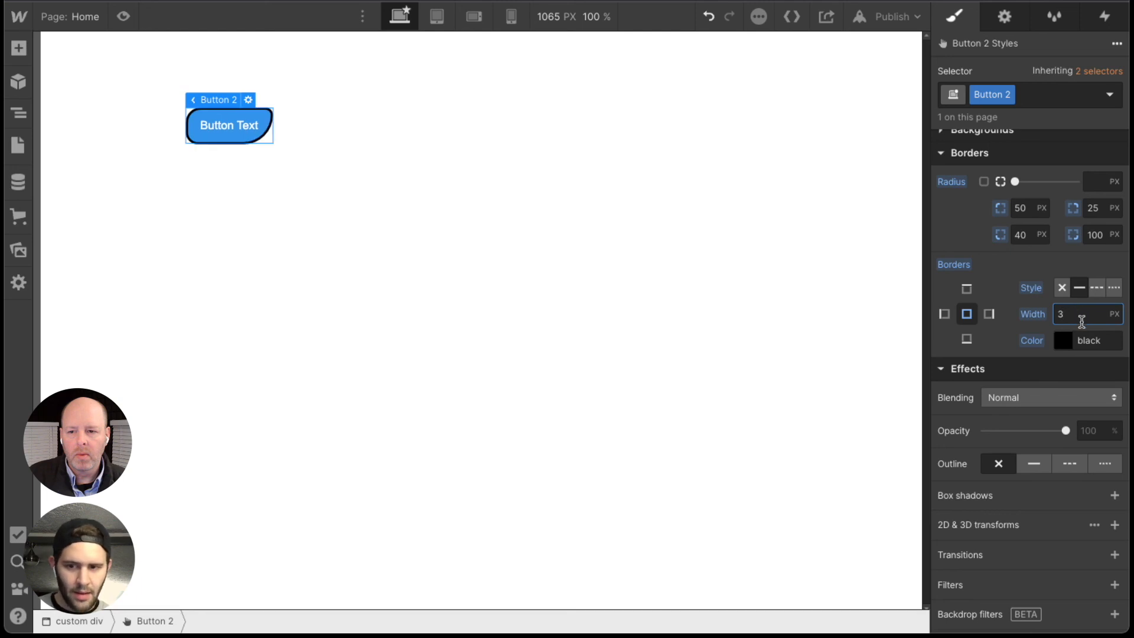
click(1070, 346)
drag(1031, 424, 1107, 384)
click(1051, 282)
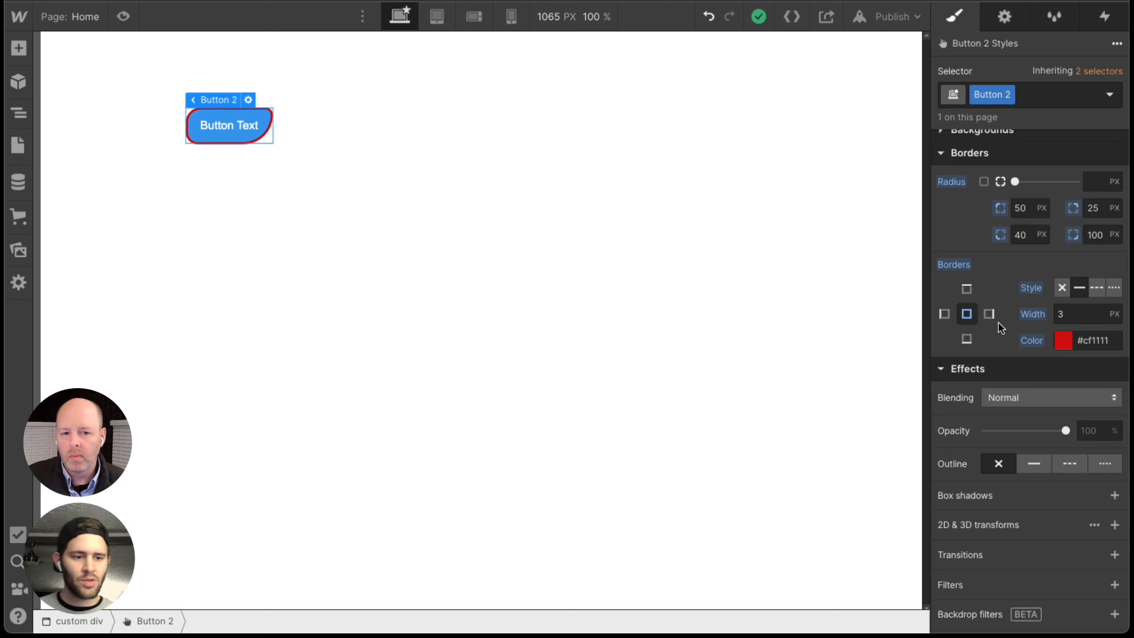
Try Overlay blending on the button, then settle on Darken with the opacity set to 100%
click(967, 154)
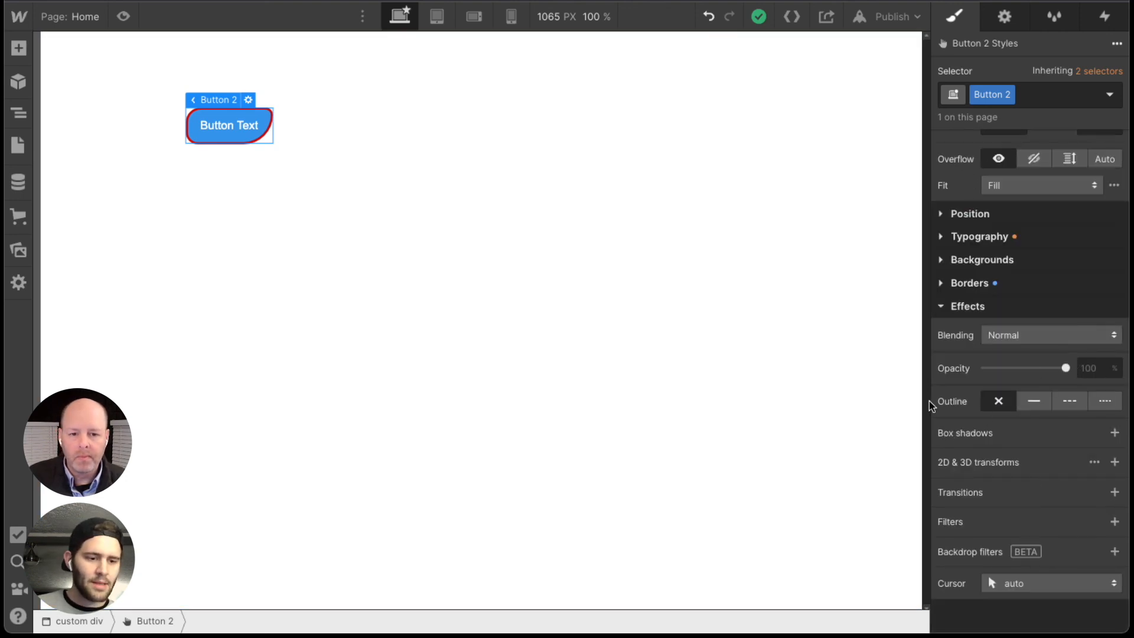
click(1003, 335)
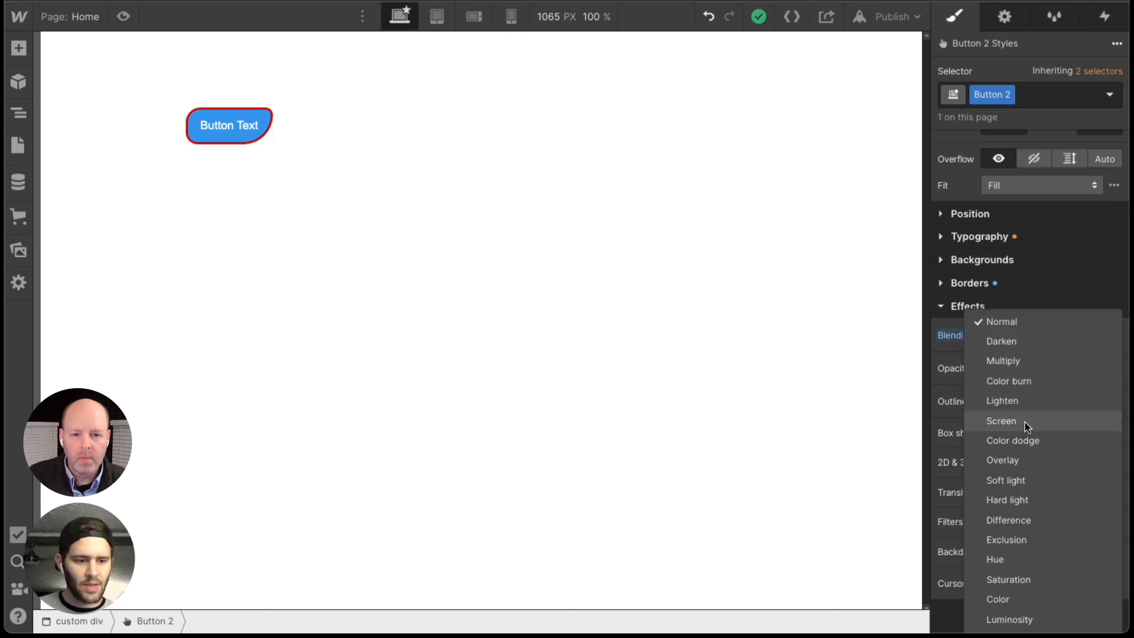
click(1026, 453)
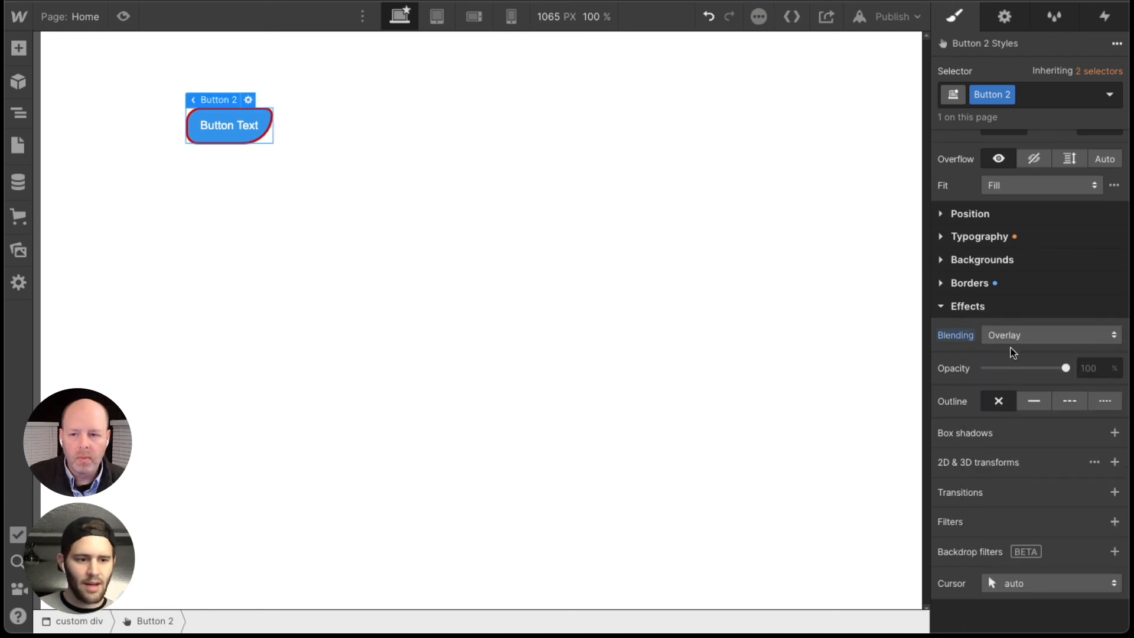
click(1011, 339)
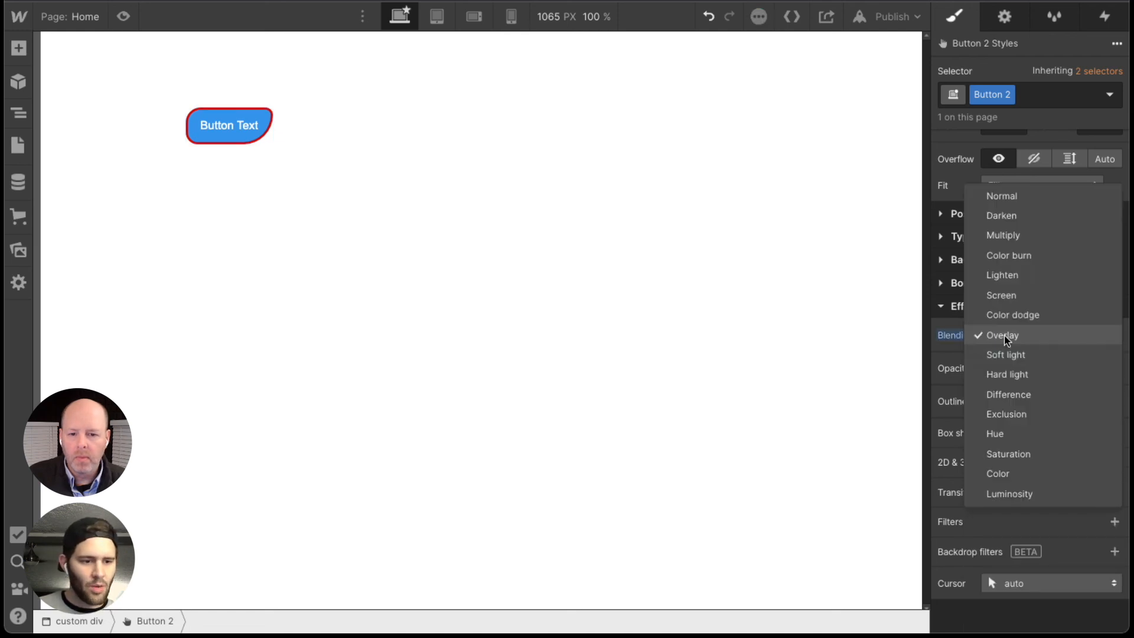
click(1020, 216)
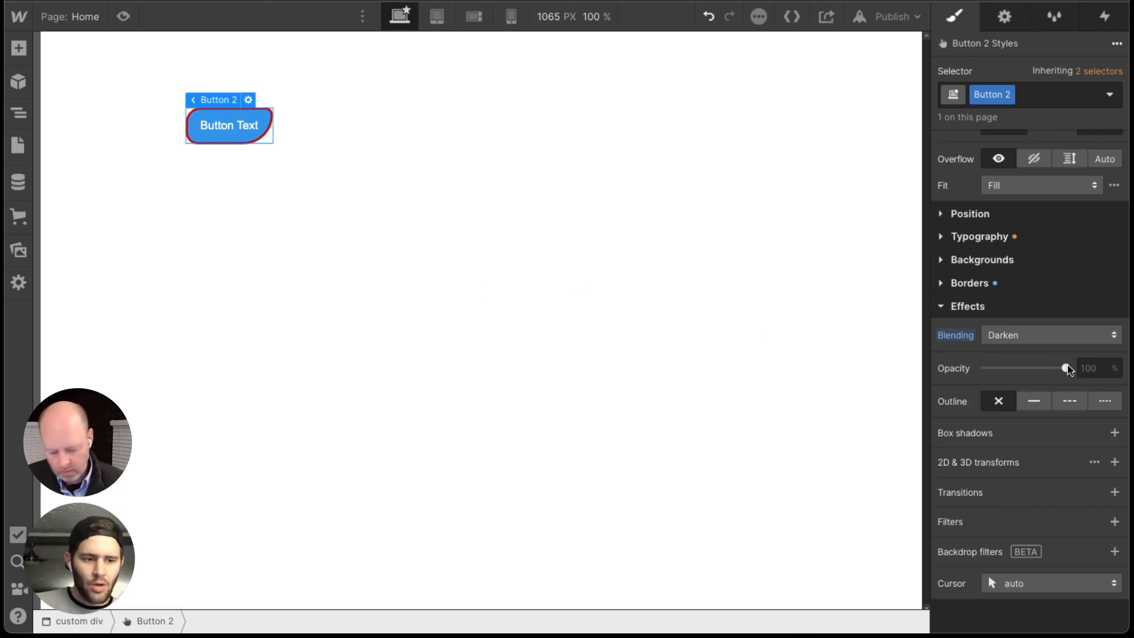
drag(1062, 368, 1087, 372)
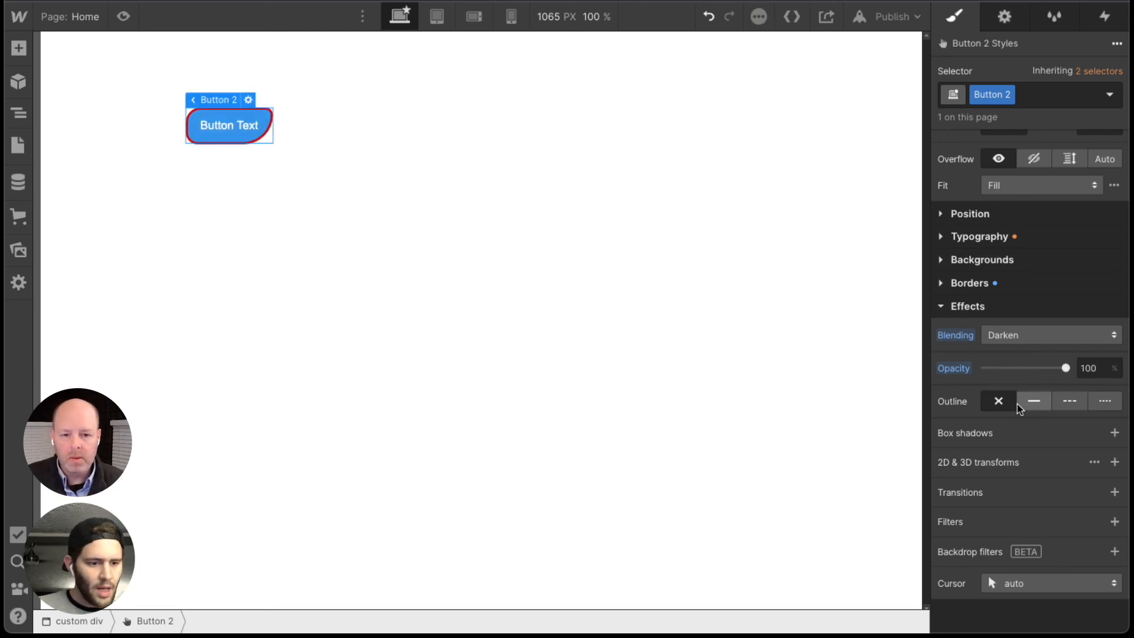
Add an outside box shadow to the button with a 310-degree angle, 16 px distance, 16 px blur and -1 px size
click(1115, 432)
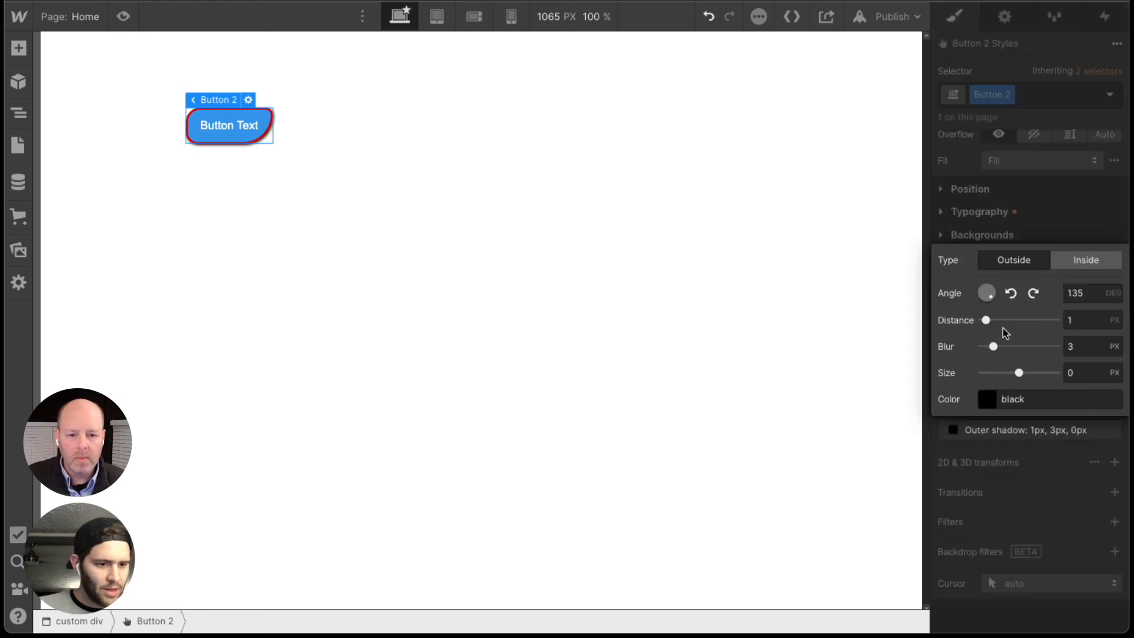
drag(995, 346, 1041, 320)
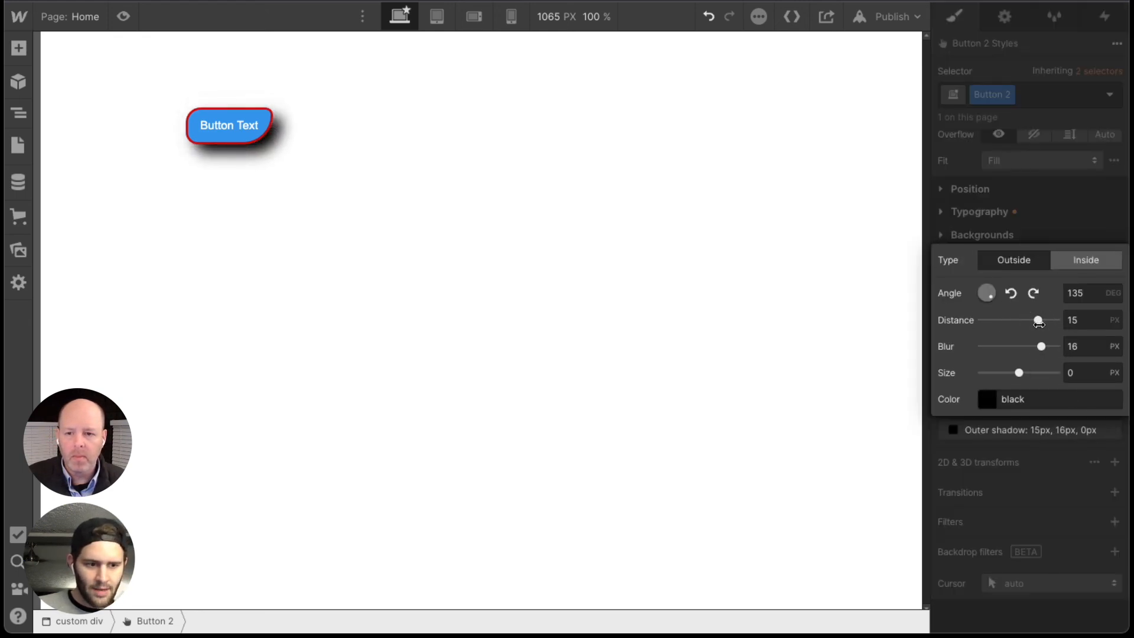
drag(1021, 372, 1017, 375)
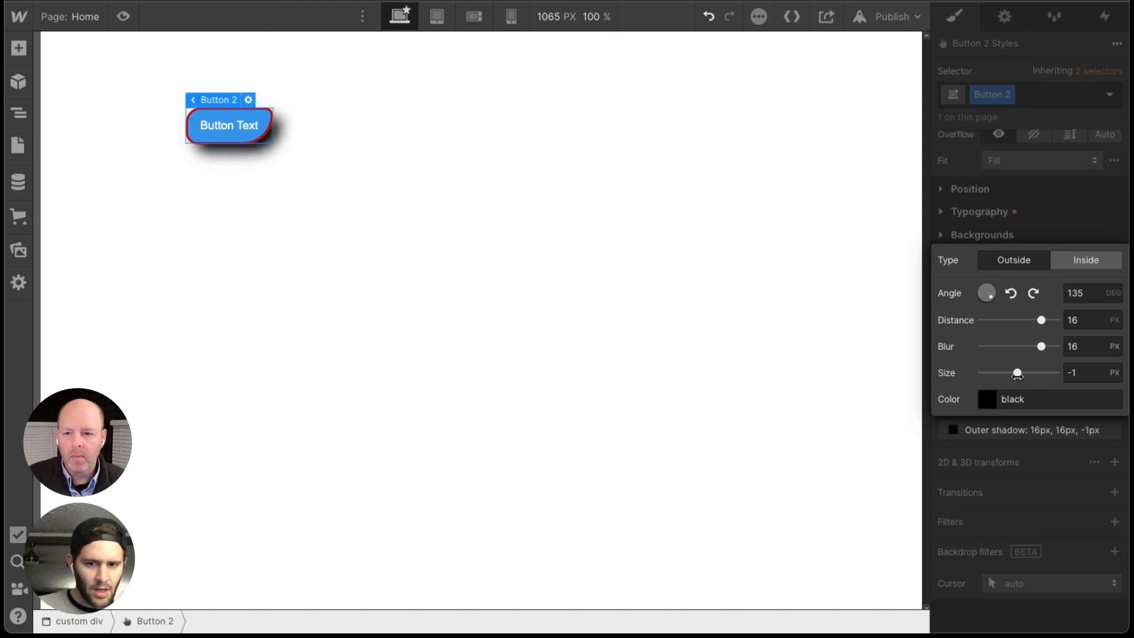
mouse_move(987, 293)
mouse_down()
mouse_move(984, 282)
mouse_move(962, 293)
mouse_move(979, 310)
mouse_move(988, 310)
mouse_move(982, 278)
mouse_move(965, 291)
mouse_move(975, 282)
mouse_up()
click(1076, 264)
click(1012, 266)
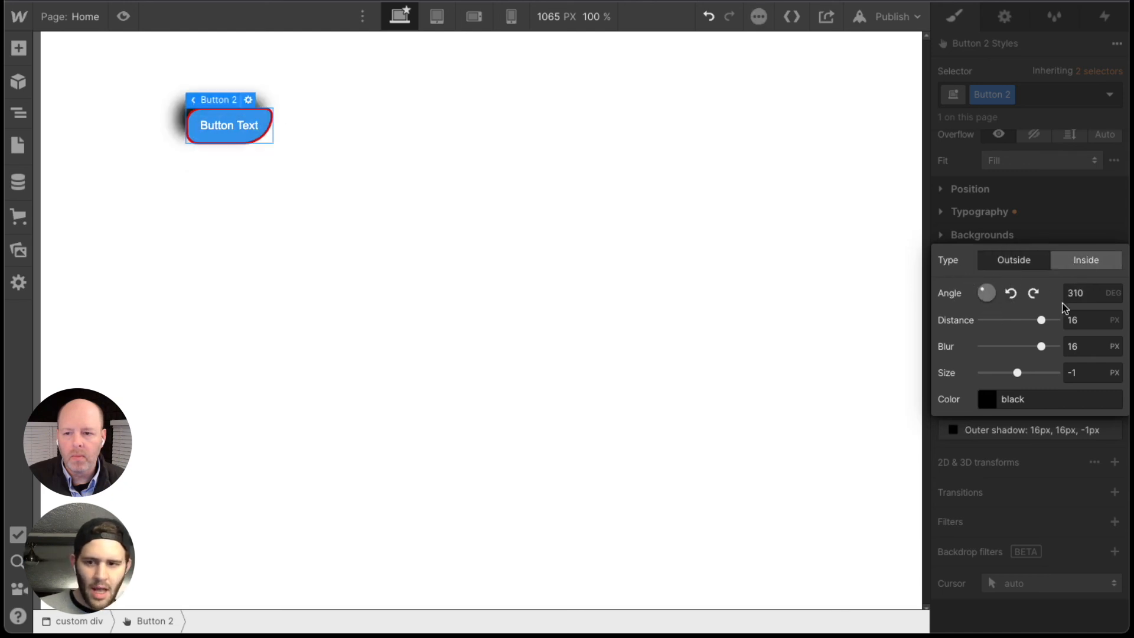
Redirect the button's shadow toward the lower right, with 9 px distance, 20 px blur and -8 px size
drag(986, 293, 1091, 346)
drag(1017, 373, 1004, 373)
click(448, 248)
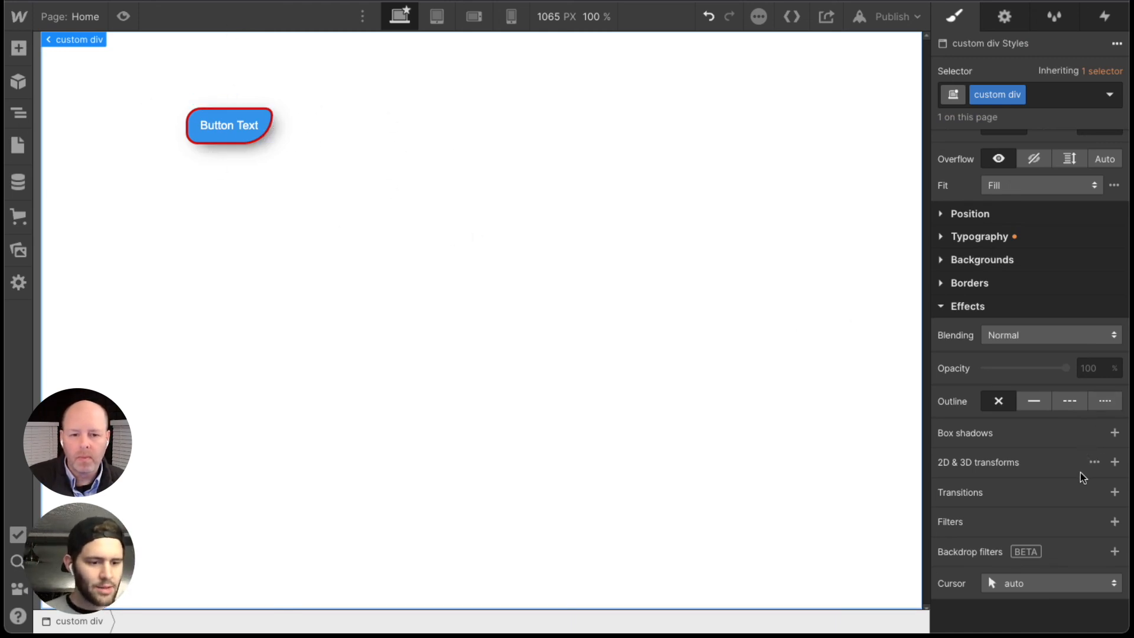
click(1114, 493)
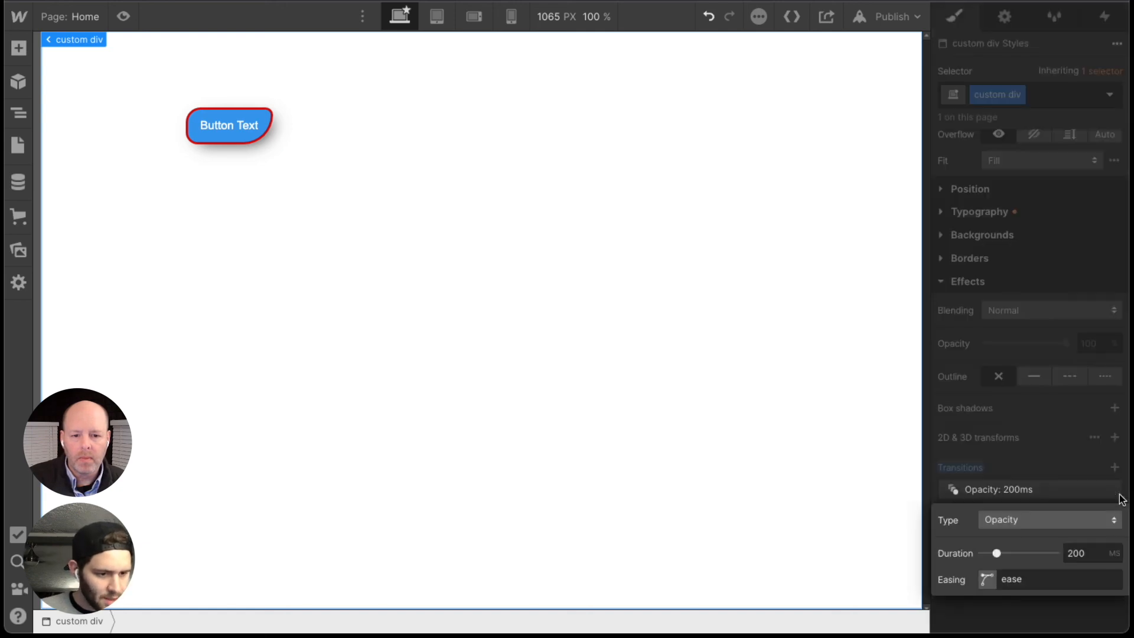
click(1024, 443)
mouse_move(1038, 491)
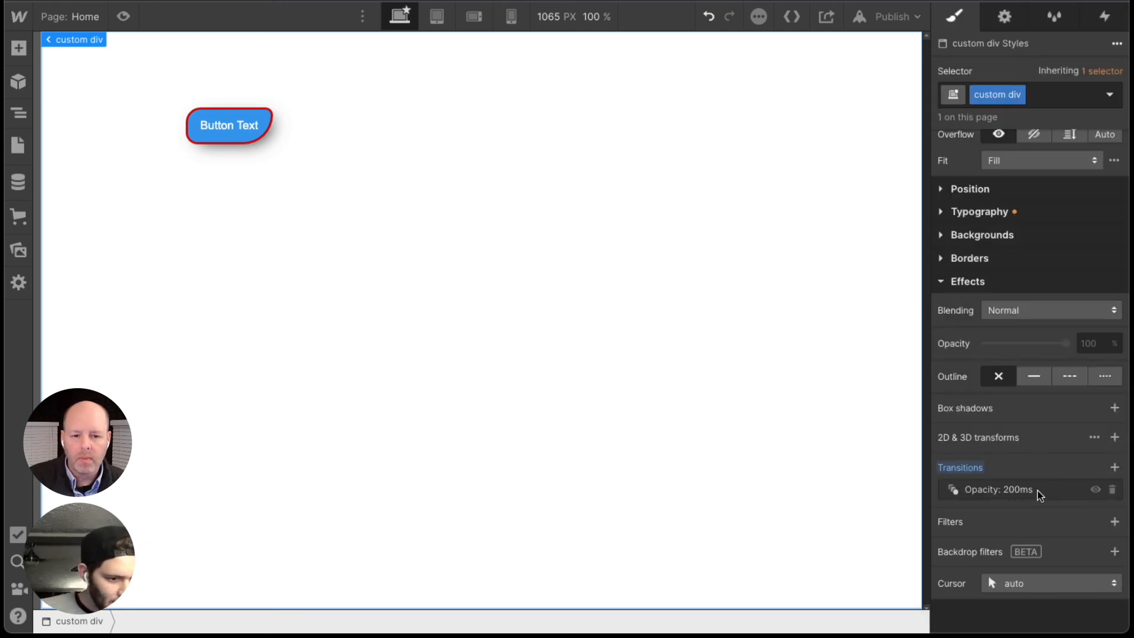
click(1114, 493)
click(1074, 469)
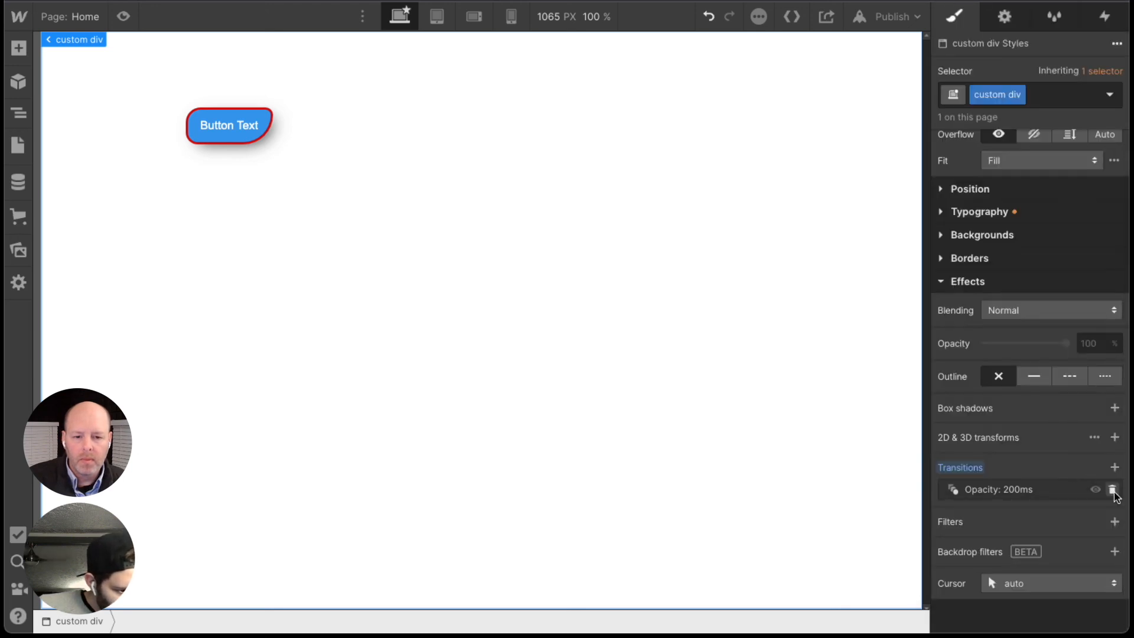
click(1112, 489)
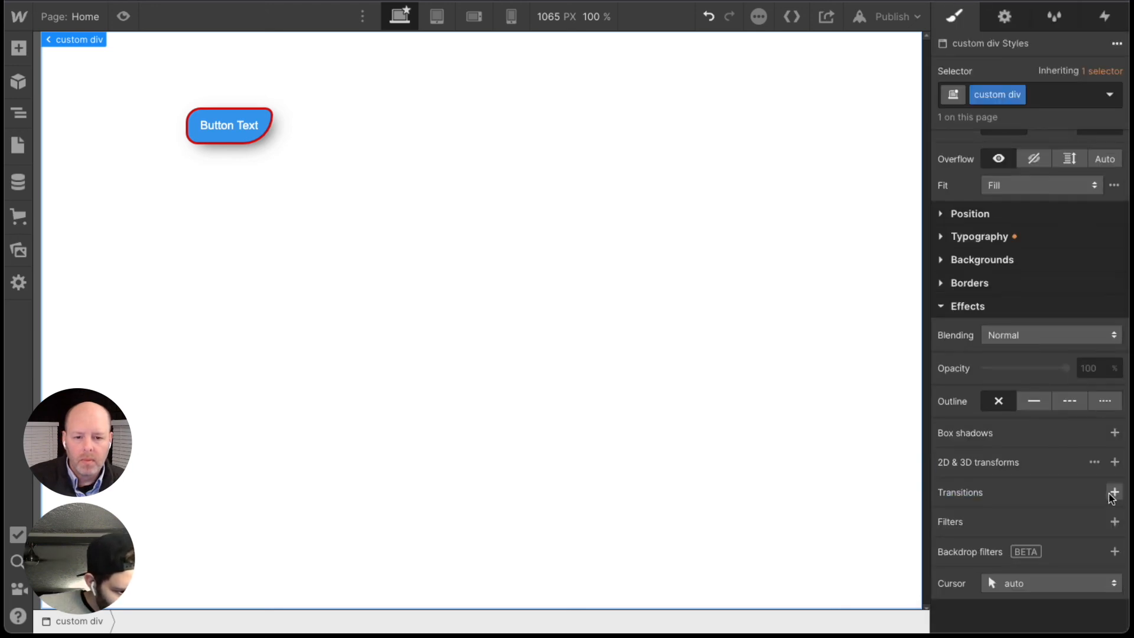
Set the button's cursor style to pointer and check it in a page preview
click(260, 115)
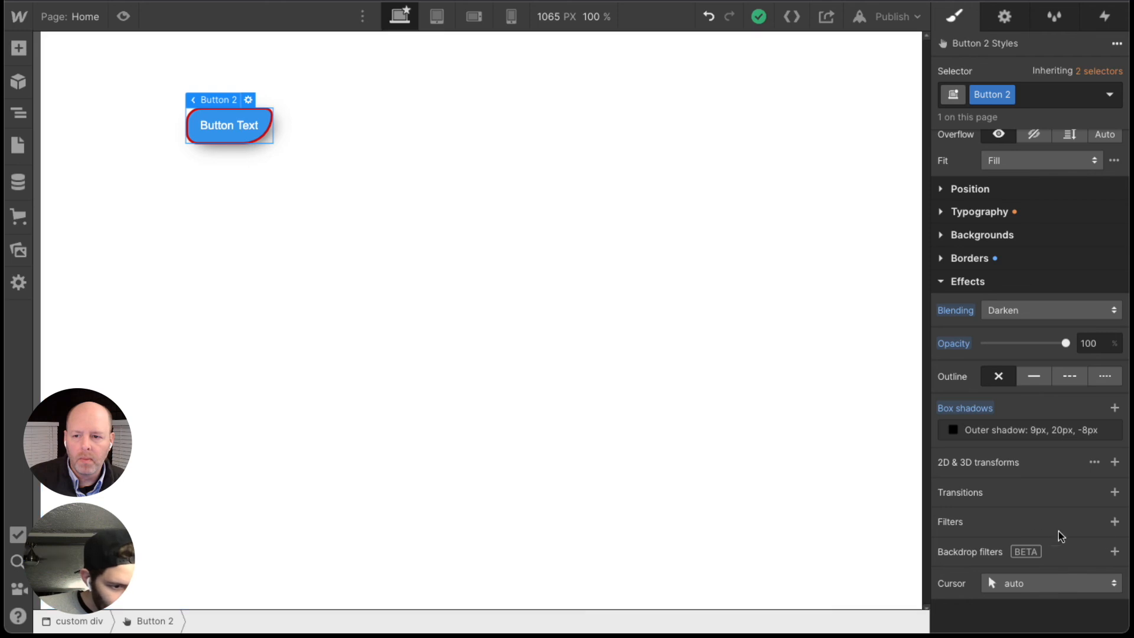
click(1081, 586)
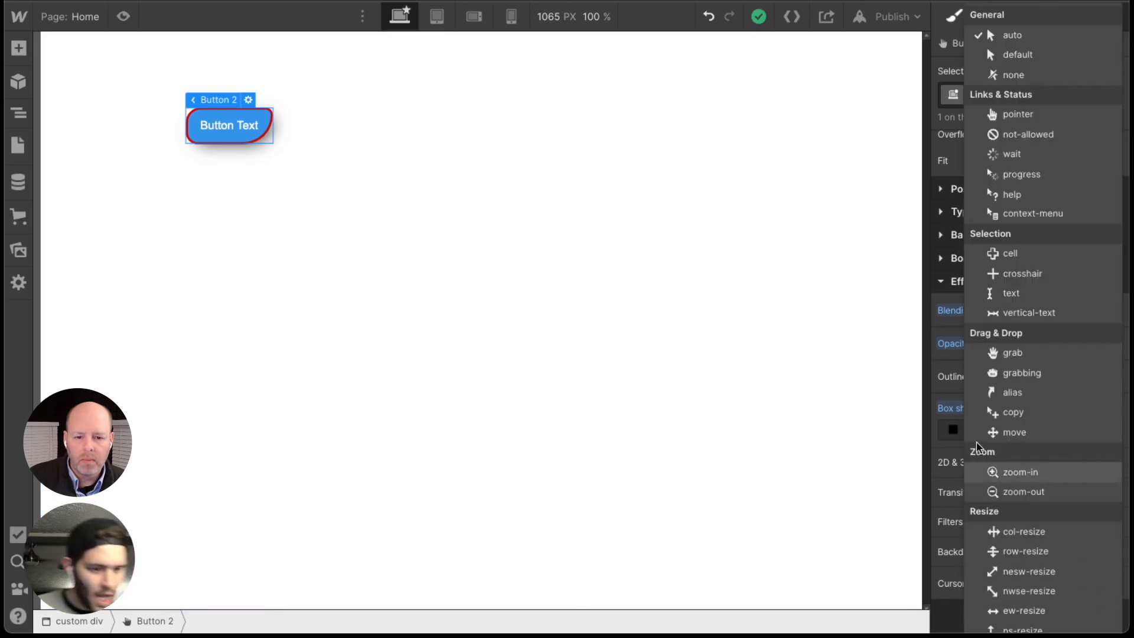
click(941, 455)
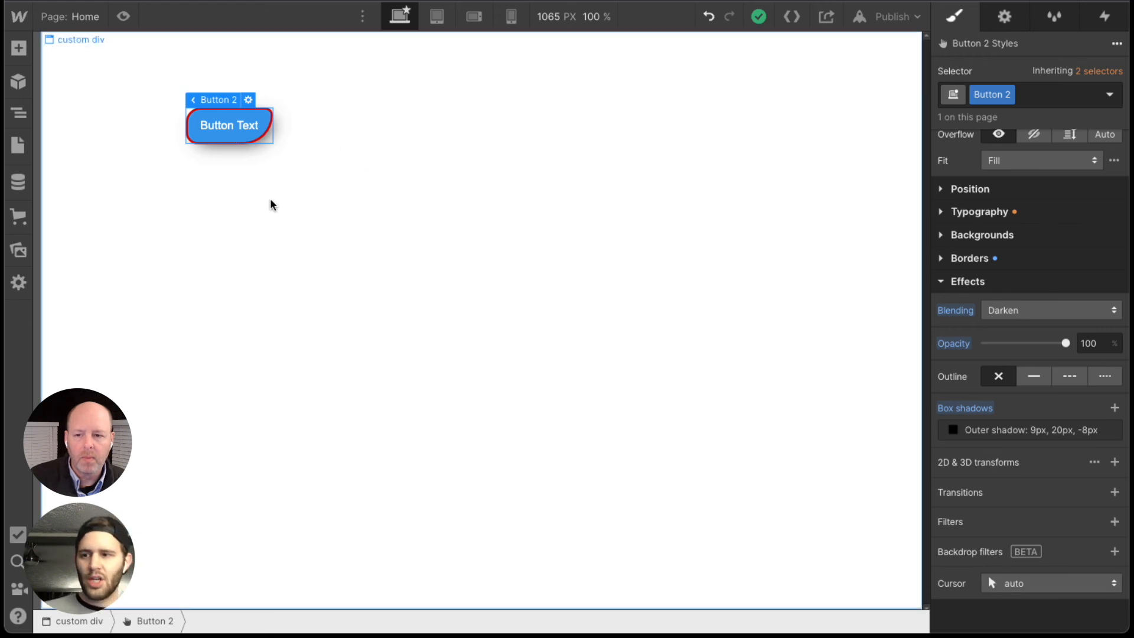
click(1013, 581)
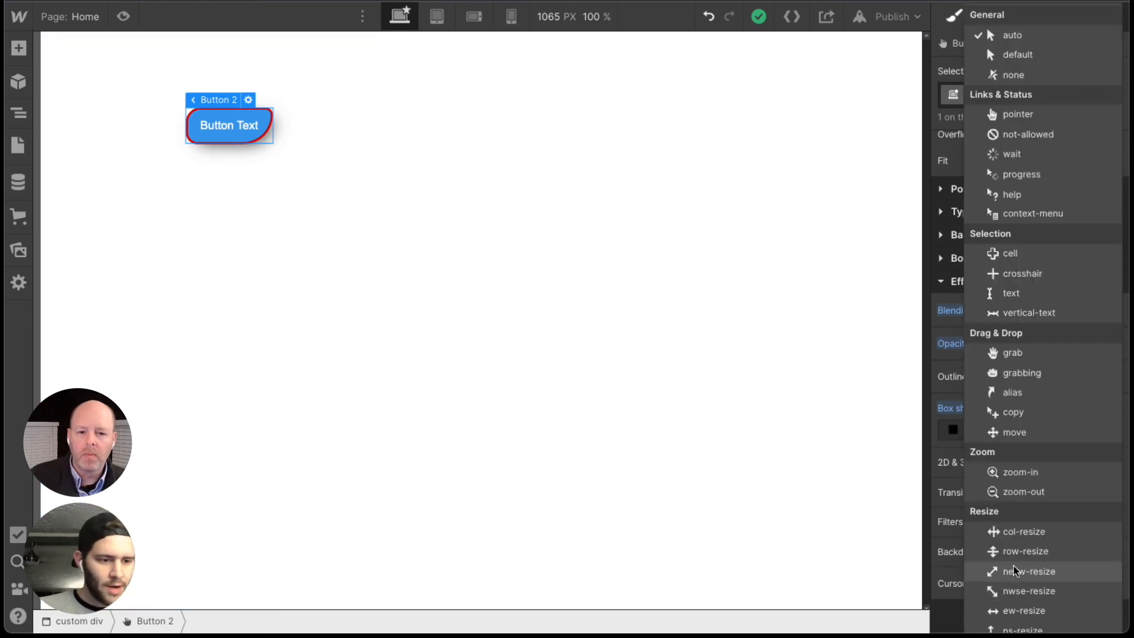
click(1047, 121)
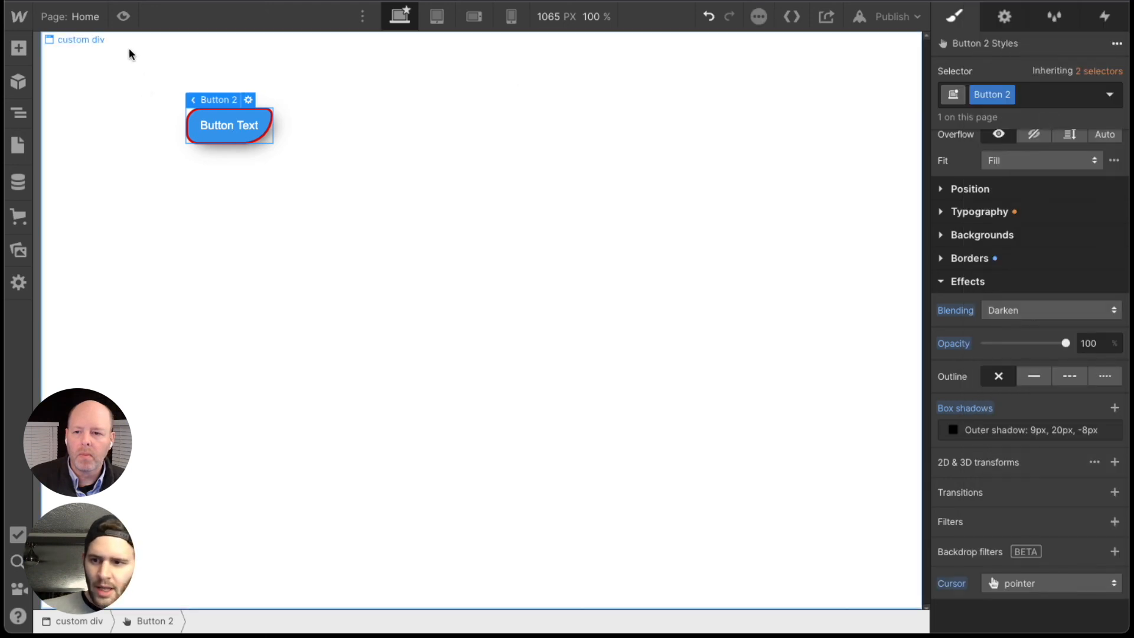
click(122, 17)
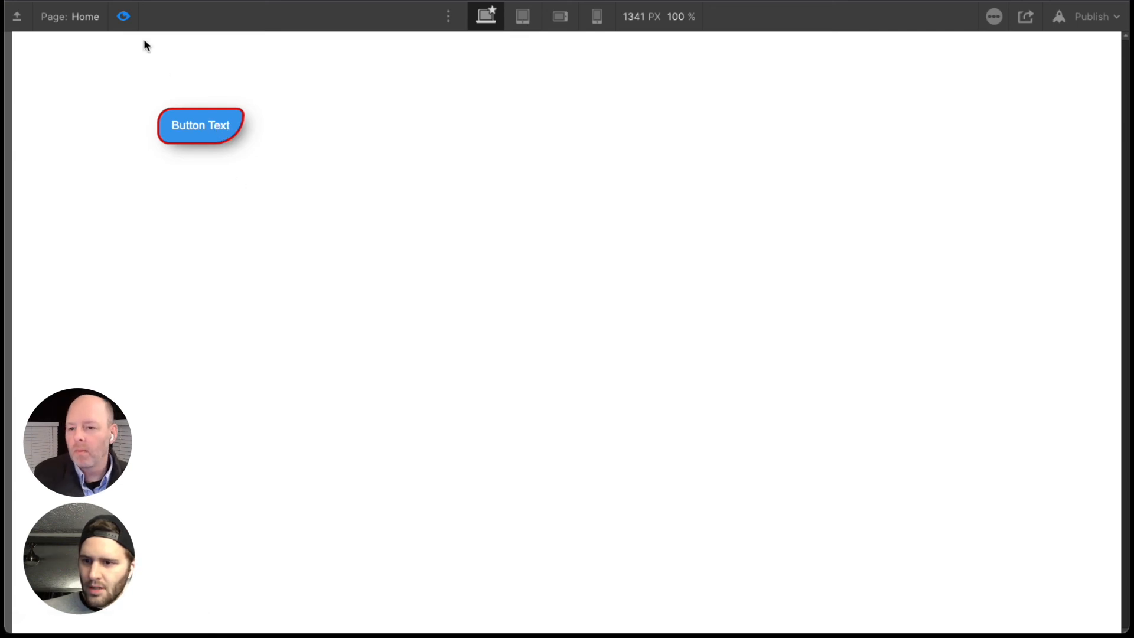
click(122, 16)
Change the button's cursor style to grab and check it in a page preview
scroll(1016, 588, down, 5)
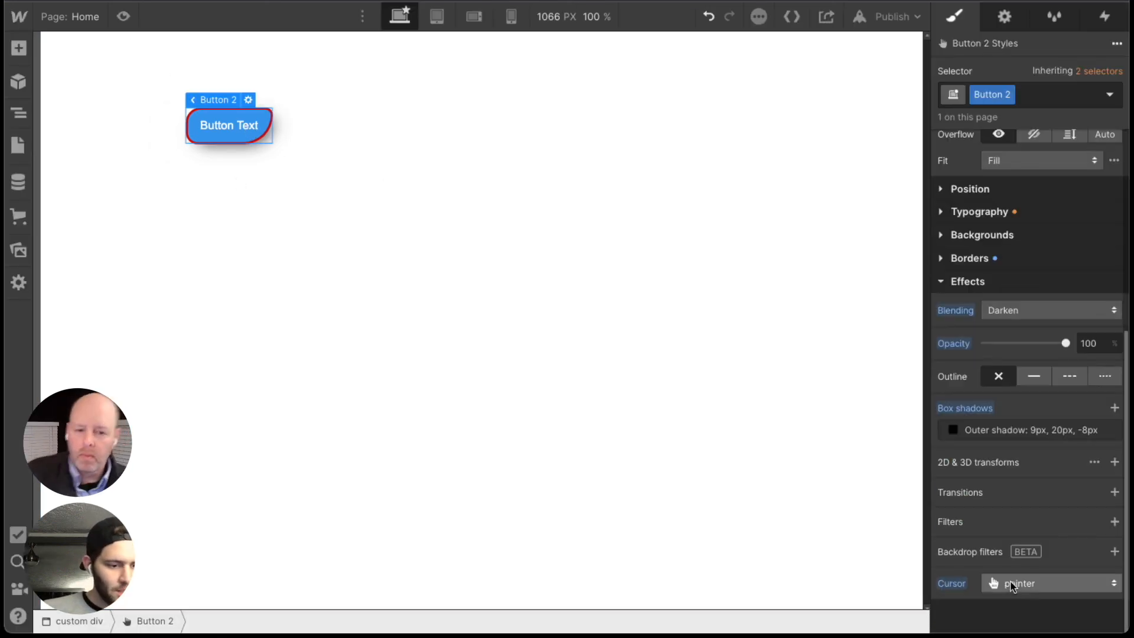
click(1008, 585)
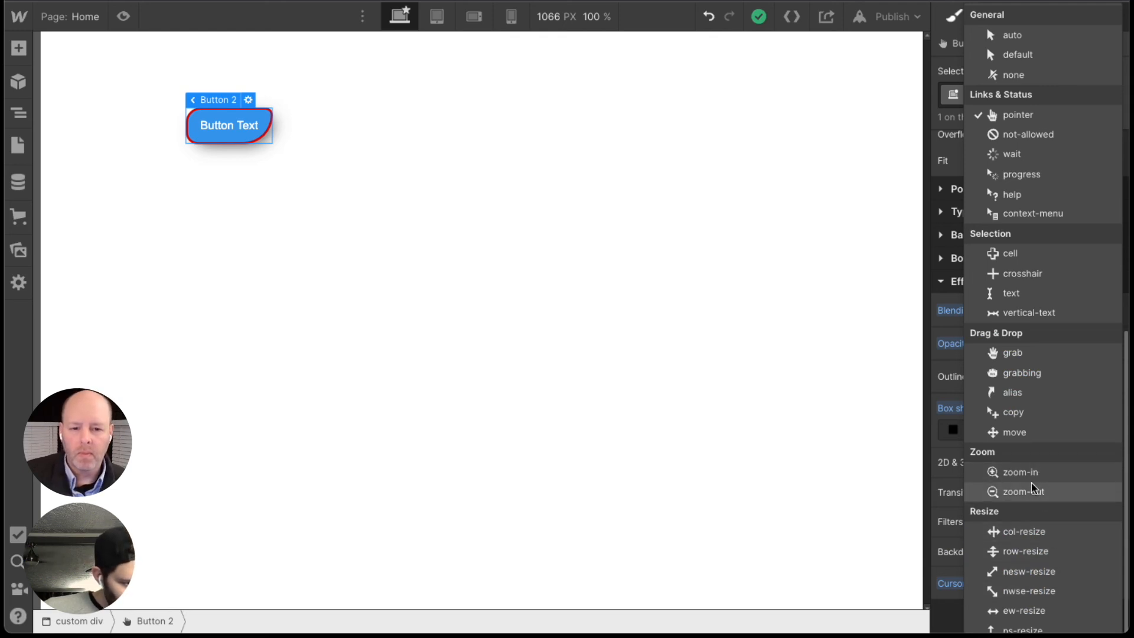
click(1034, 356)
click(123, 16)
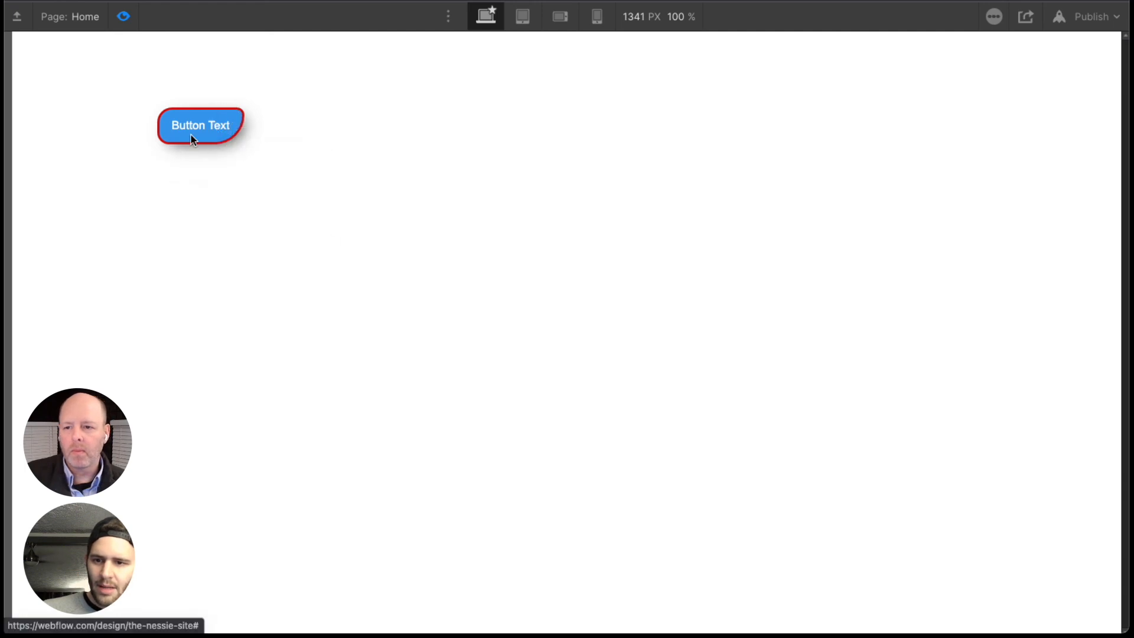
click(124, 17)
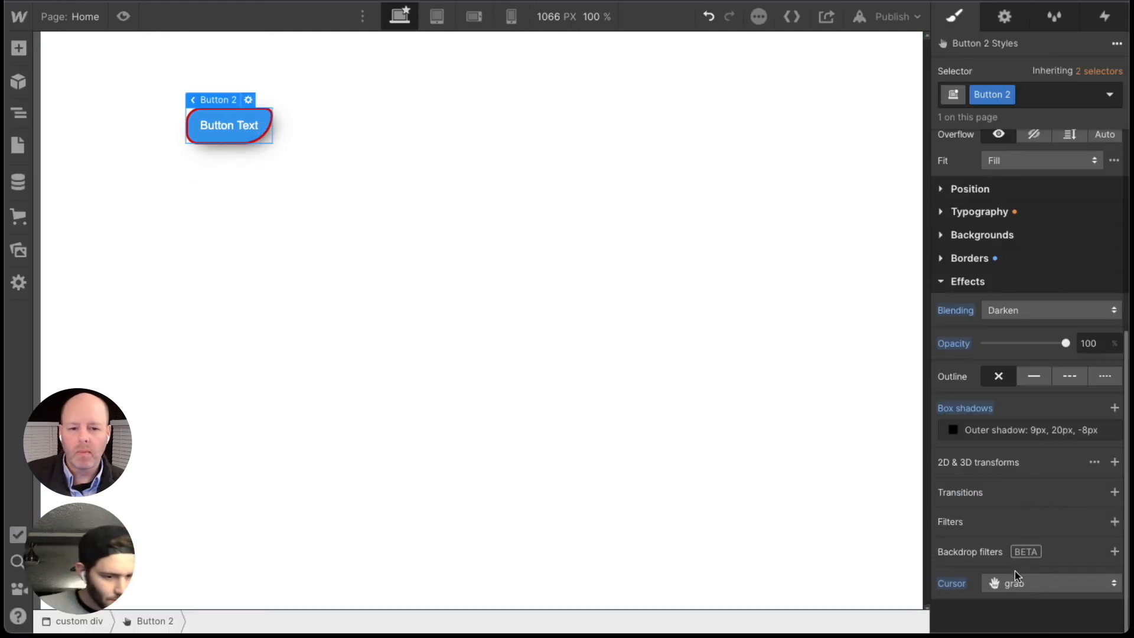
Add a Grayscale filter of 100% to the button
click(1112, 522)
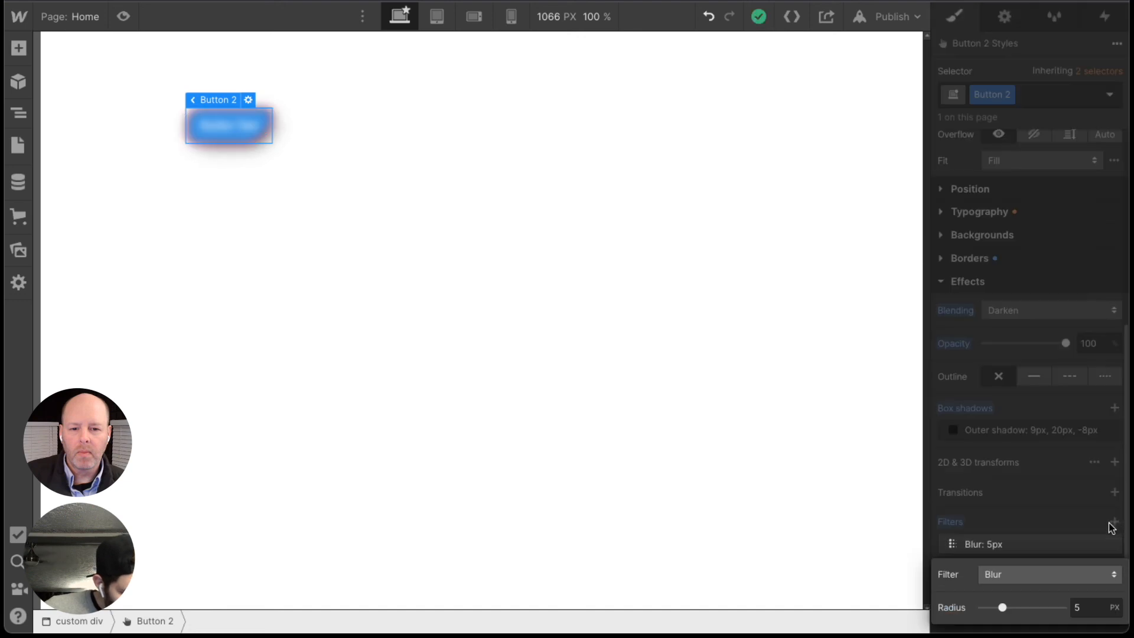
click(1030, 575)
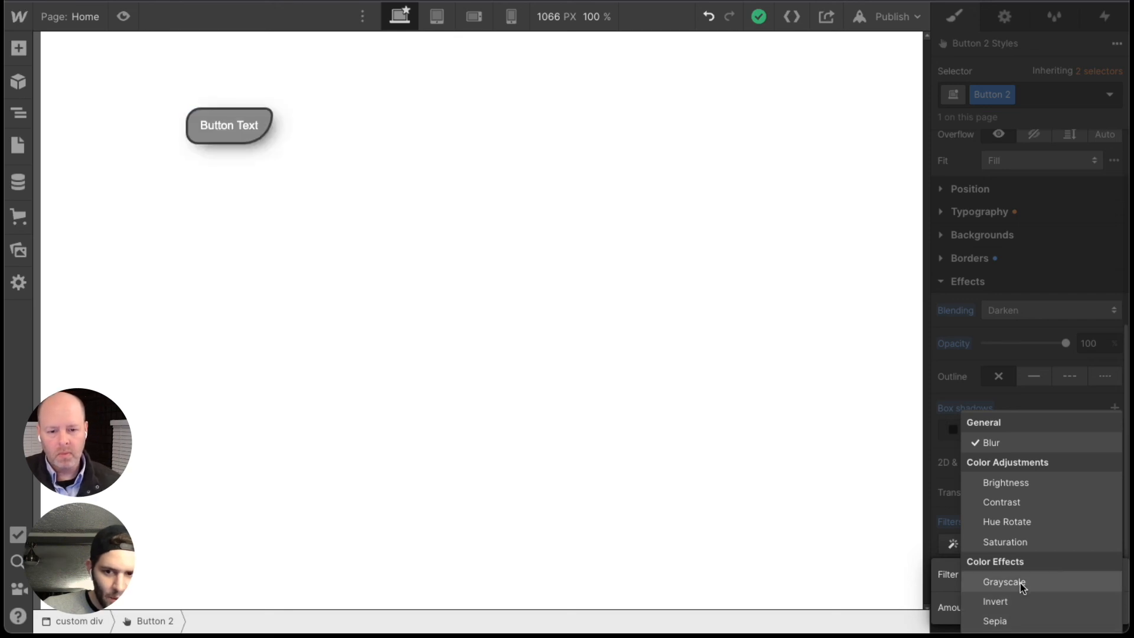
click(1019, 583)
click(1034, 511)
Try a Move transform of 162 px along X on the button, and remove the added Move transforms
click(1114, 463)
click(1077, 455)
click(1118, 464)
drag(1014, 548, 1042, 547)
click(1033, 463)
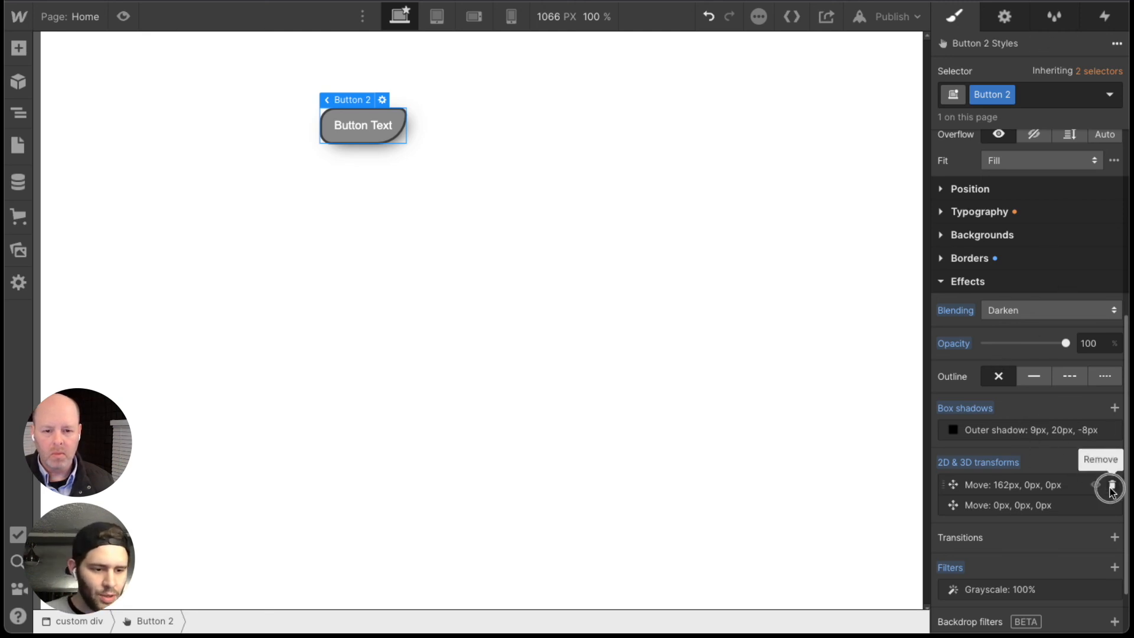
click(1109, 484)
click(1110, 483)
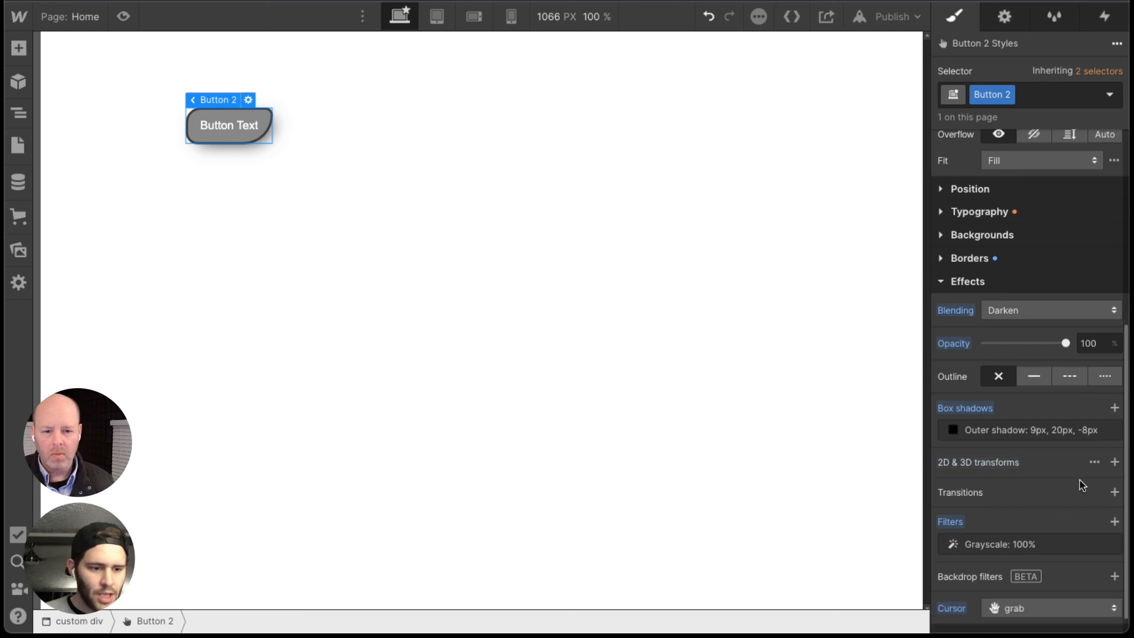
Add a Scale transform of 1.3 in X and Y to the button
click(1115, 462)
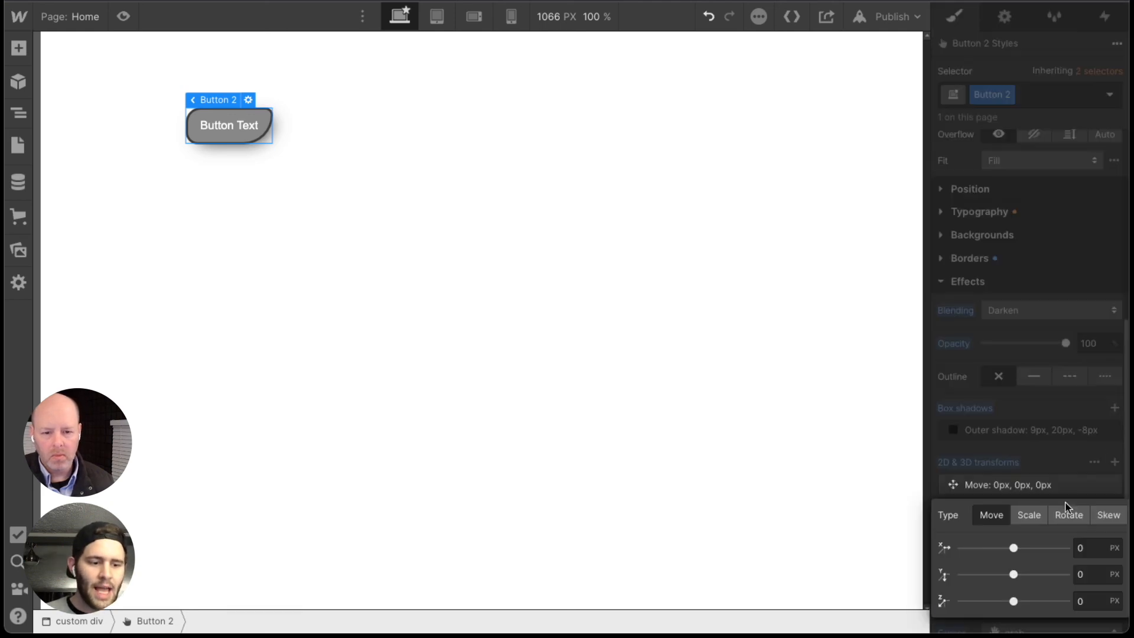
click(1030, 515)
drag(1011, 548, 1023, 547)
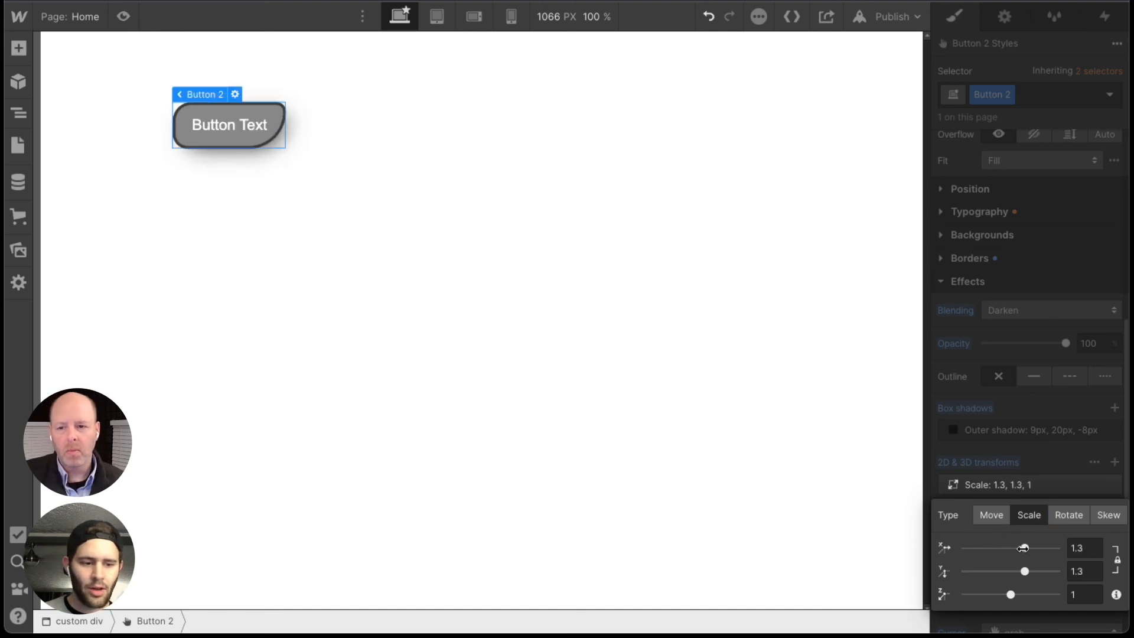
click(1039, 466)
Add an Opacity transition of 200 ms with ease easing to the button and check it in a page preview
click(1114, 516)
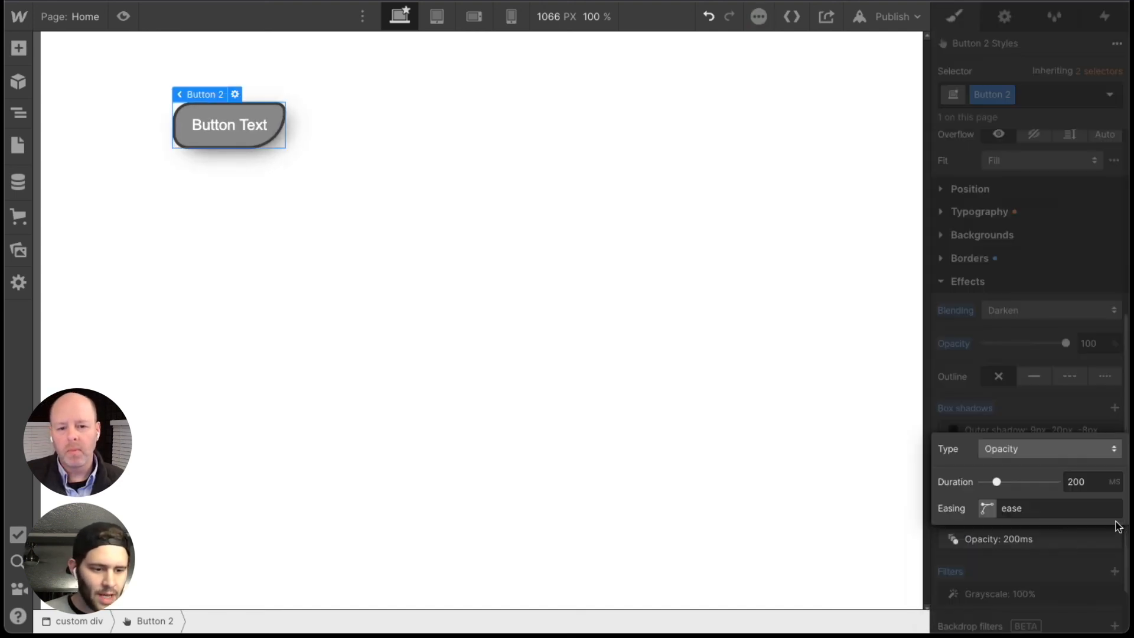
click(1022, 419)
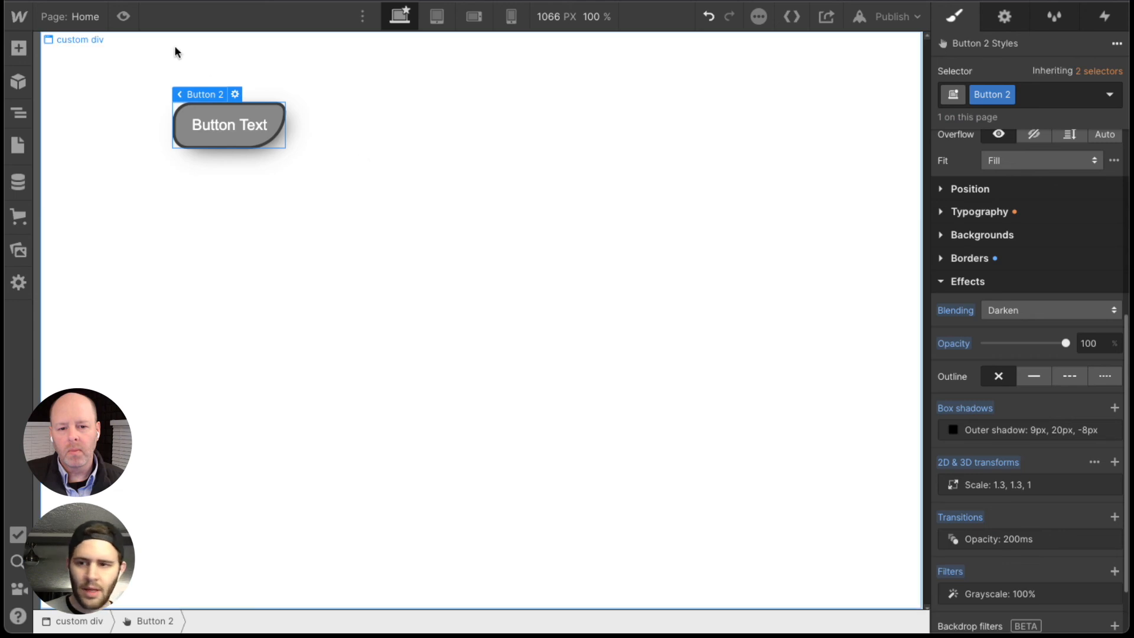
click(129, 17)
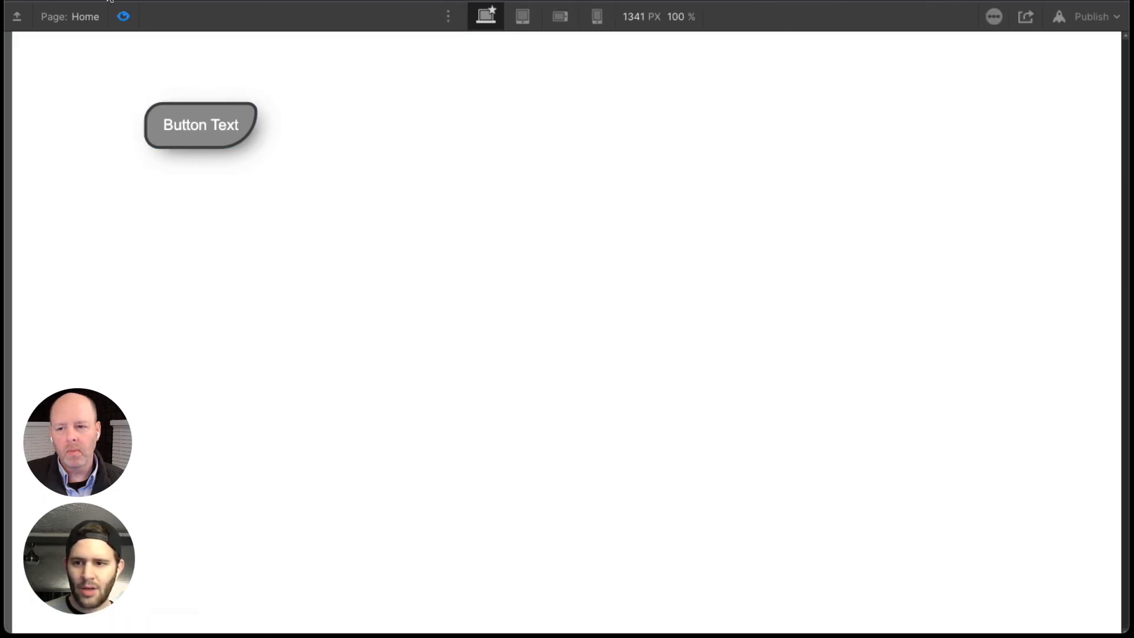
click(136, 25)
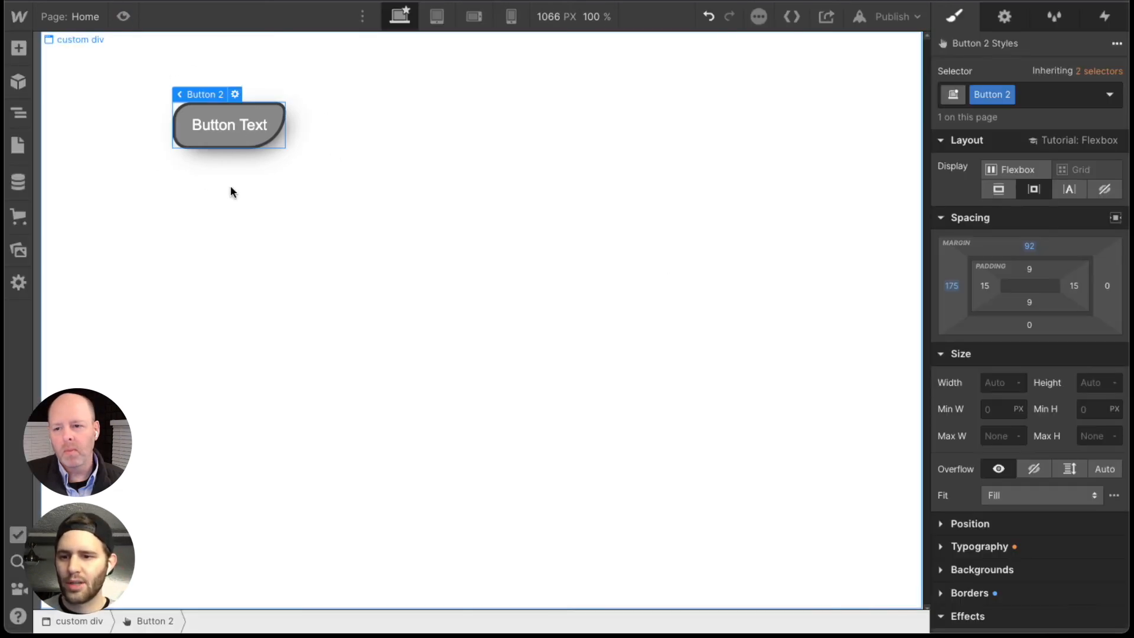
Expand the Position, Typography, Backgrounds, Borders and Effects sections of the button's style settings
scroll(1066, 556, down, 6)
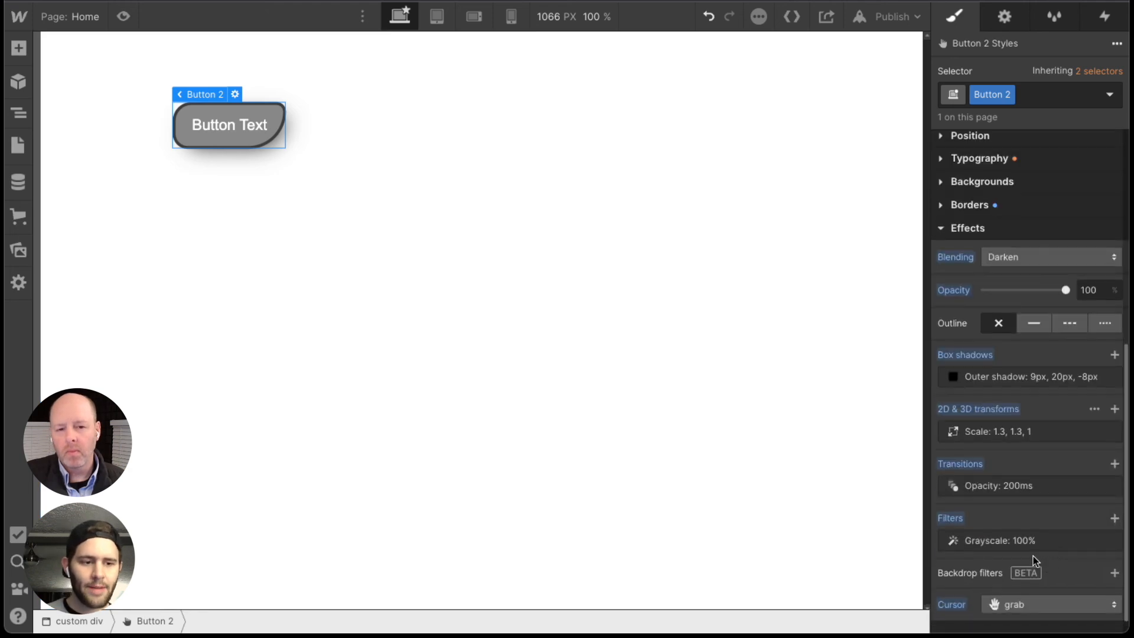
scroll(1018, 355, down, 1)
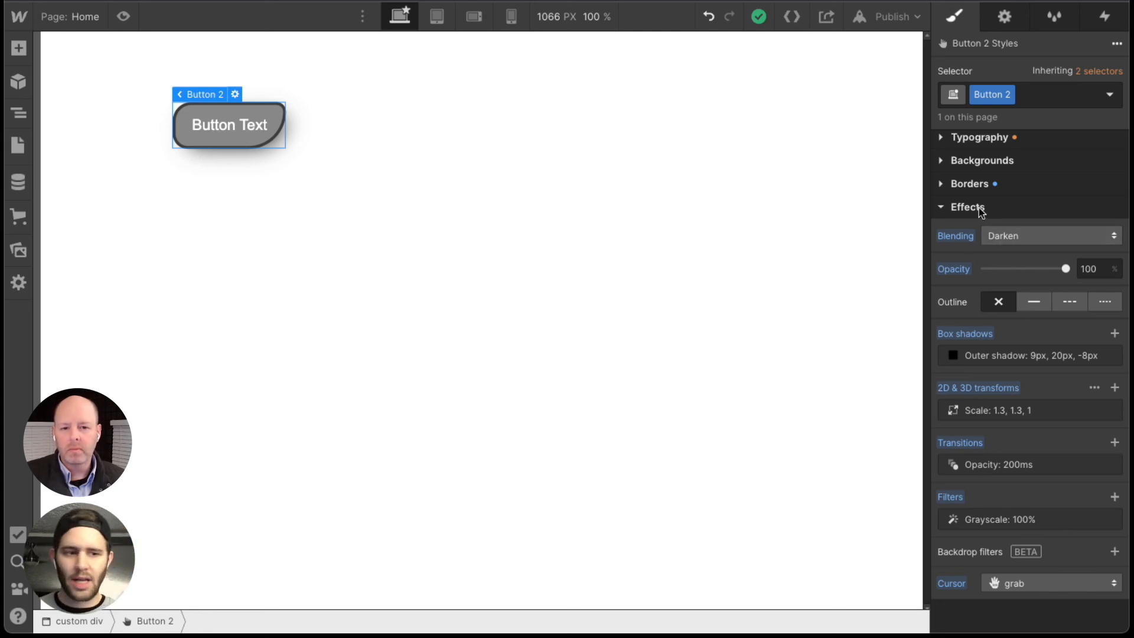
click(979, 207)
scroll(979, 208, up, 1)
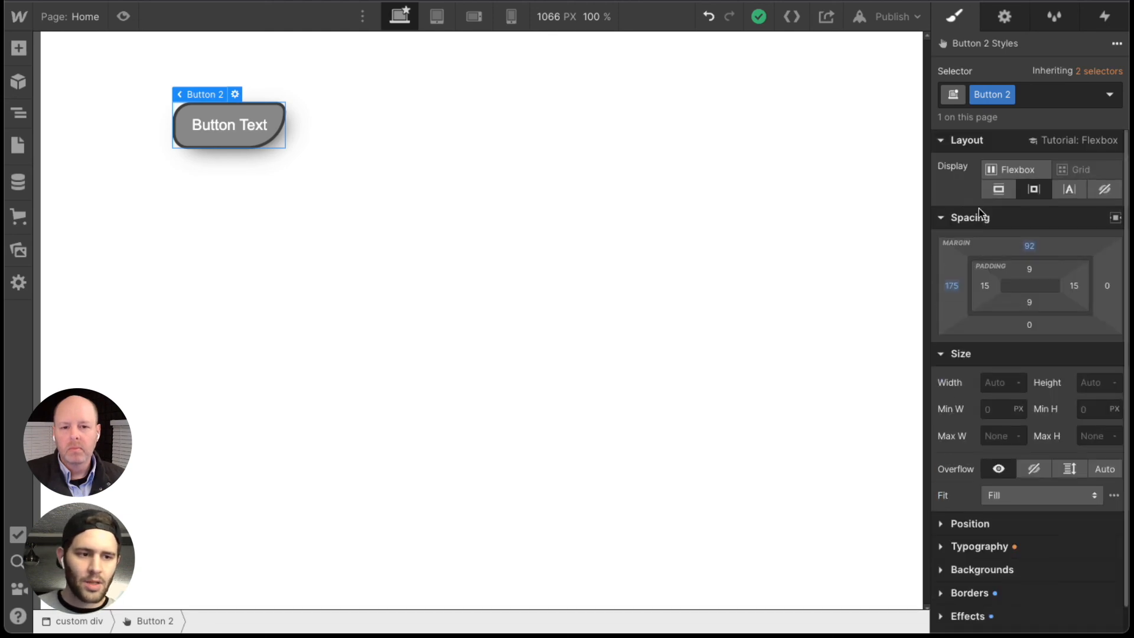
click(977, 524)
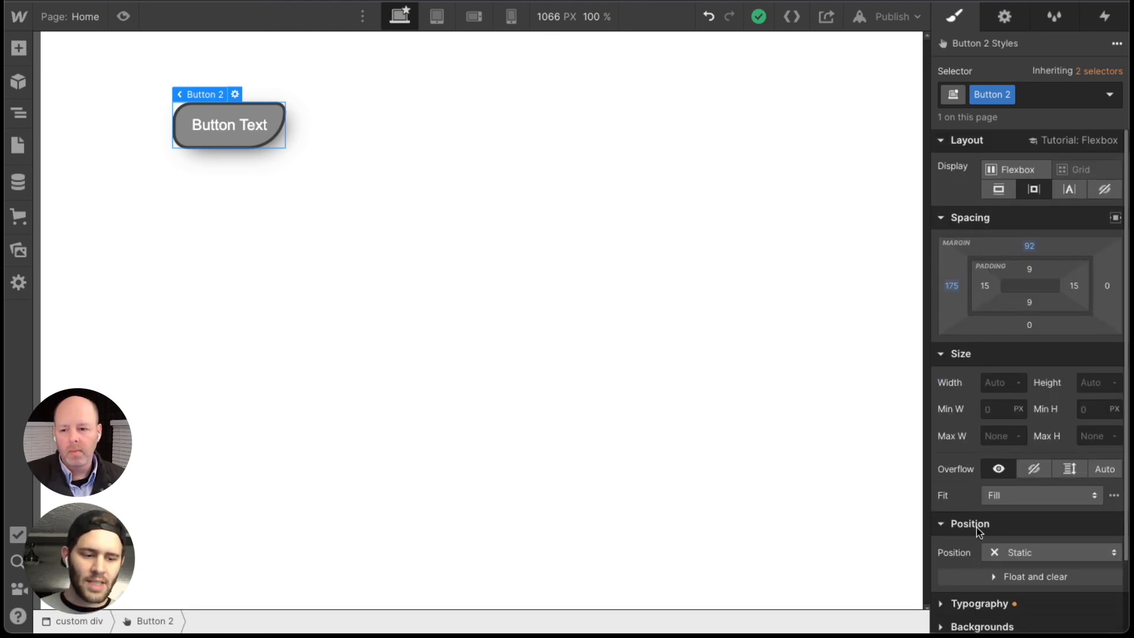
scroll(980, 523, down, 1)
click(985, 523)
scroll(1001, 551, down, 2)
click(987, 548)
scroll(986, 552, down, 1)
click(987, 561)
scroll(990, 591, down, 3)
click(987, 589)
scroll(998, 417, up, 7)
scroll(999, 421, up, 2)
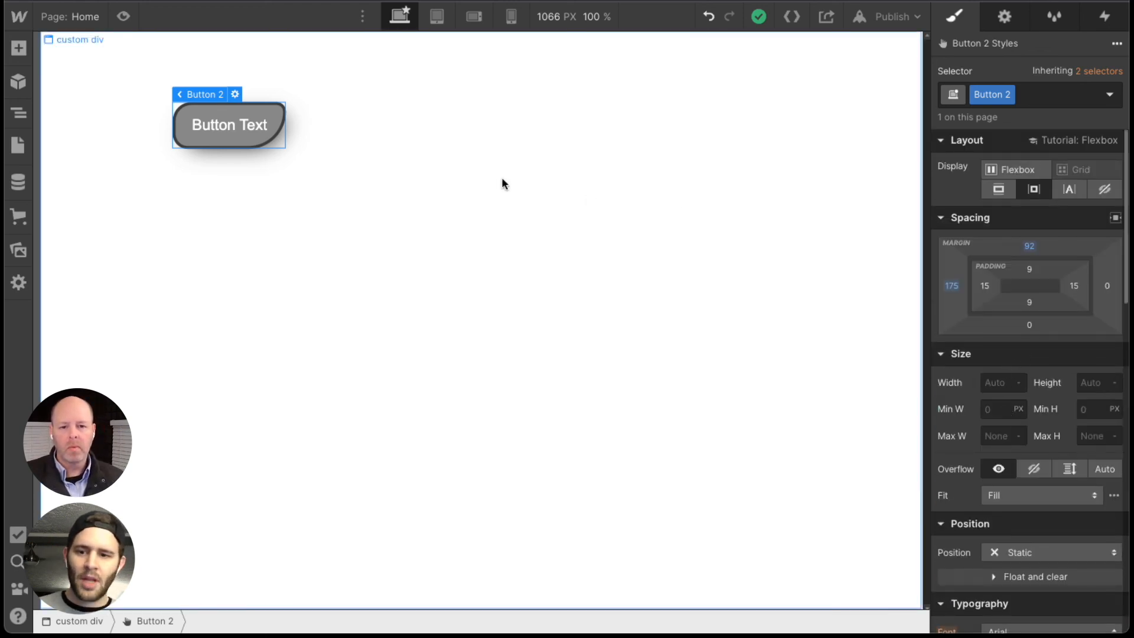
Delete the button and insert a new Div Block into the custom div
key(Delete)
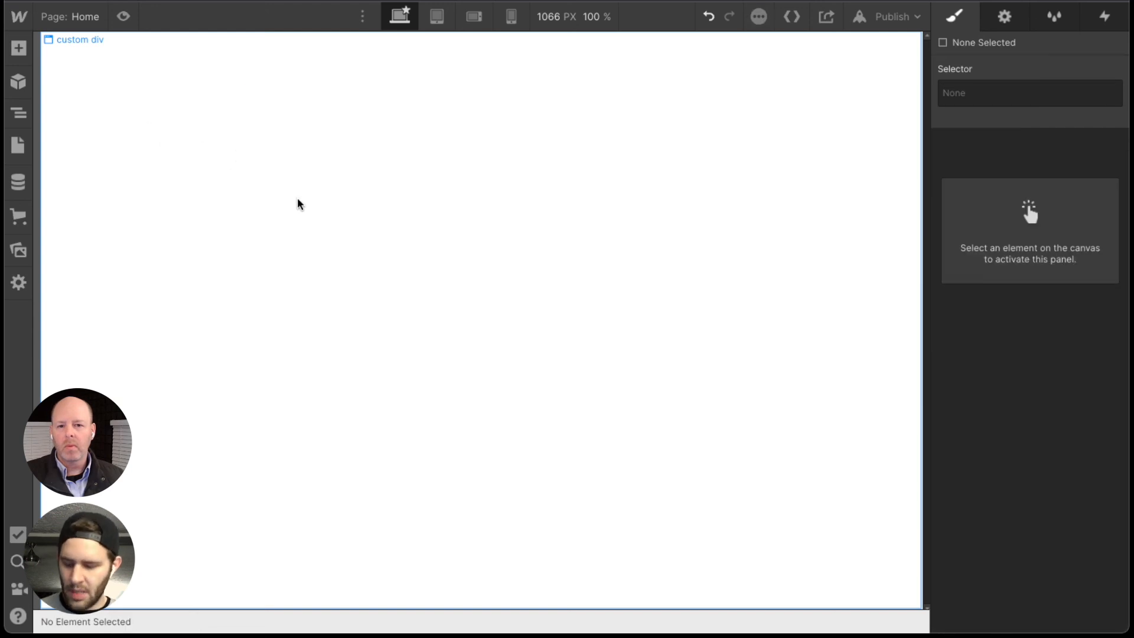
key(ctrl+e)
text(di)
key(Return)
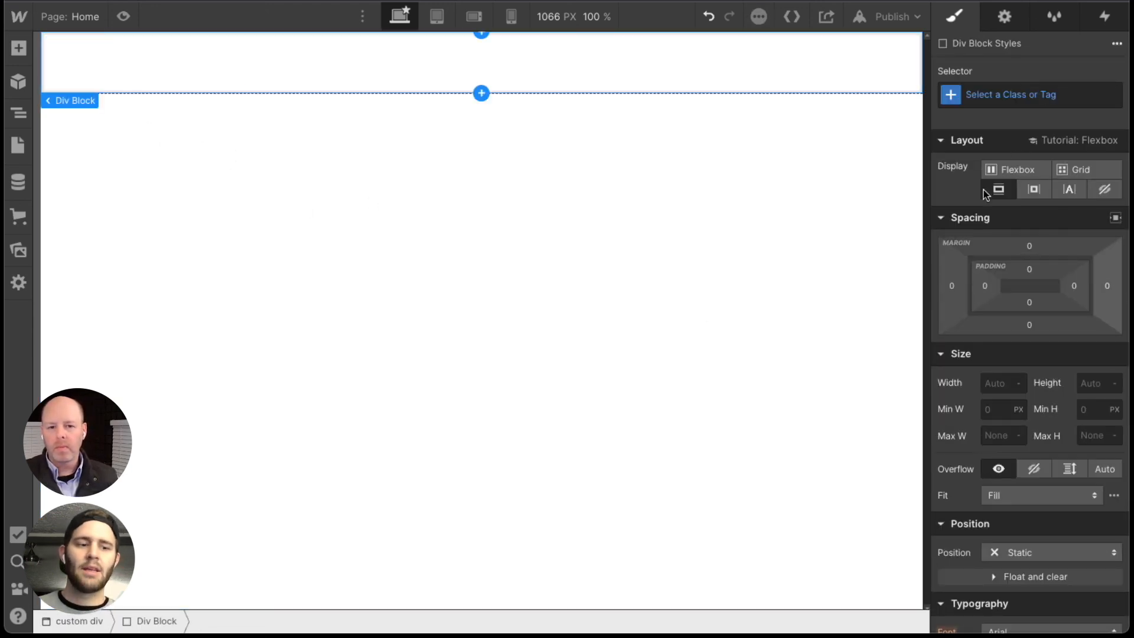
scroll(1046, 402, down, 10)
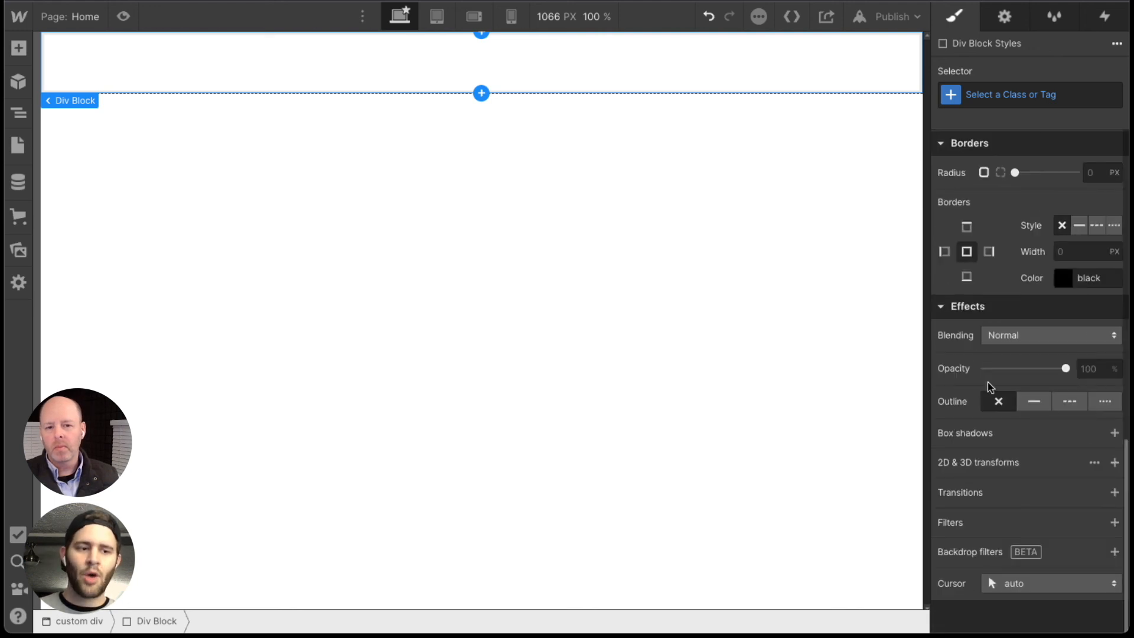
scroll(991, 385, up, 10)
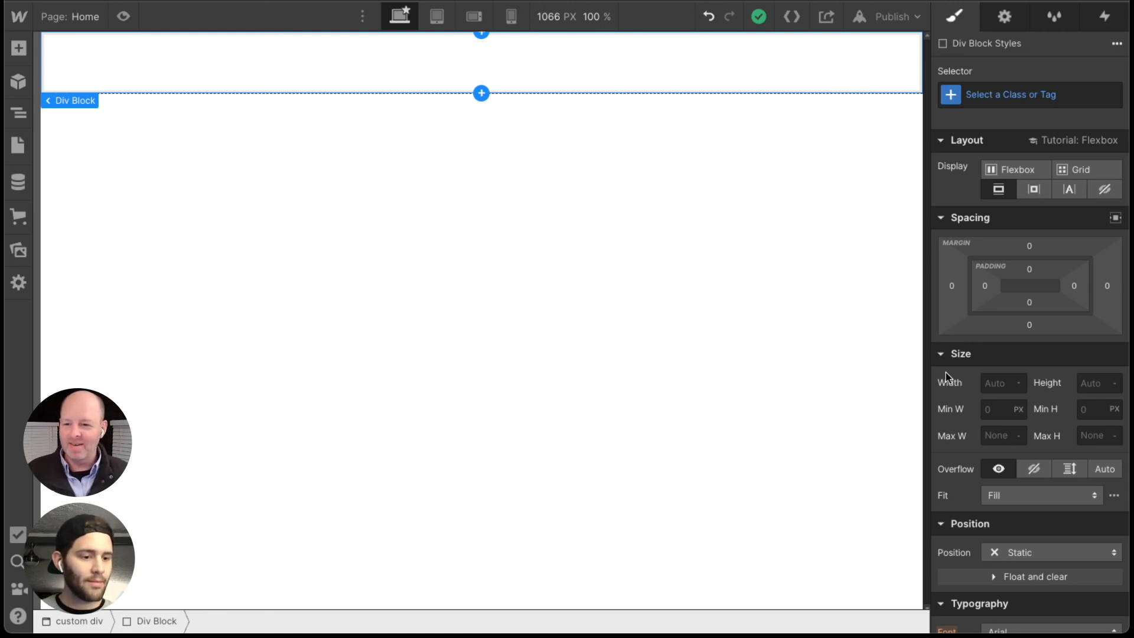
scroll(962, 365, down, 10)
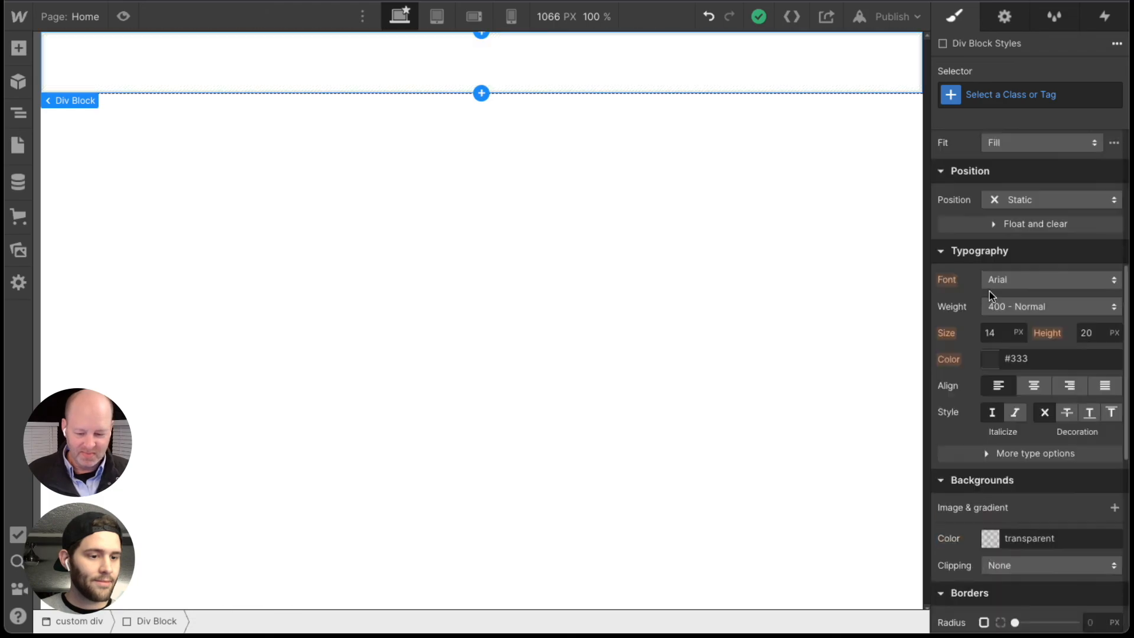
scroll(991, 292, up, 10)
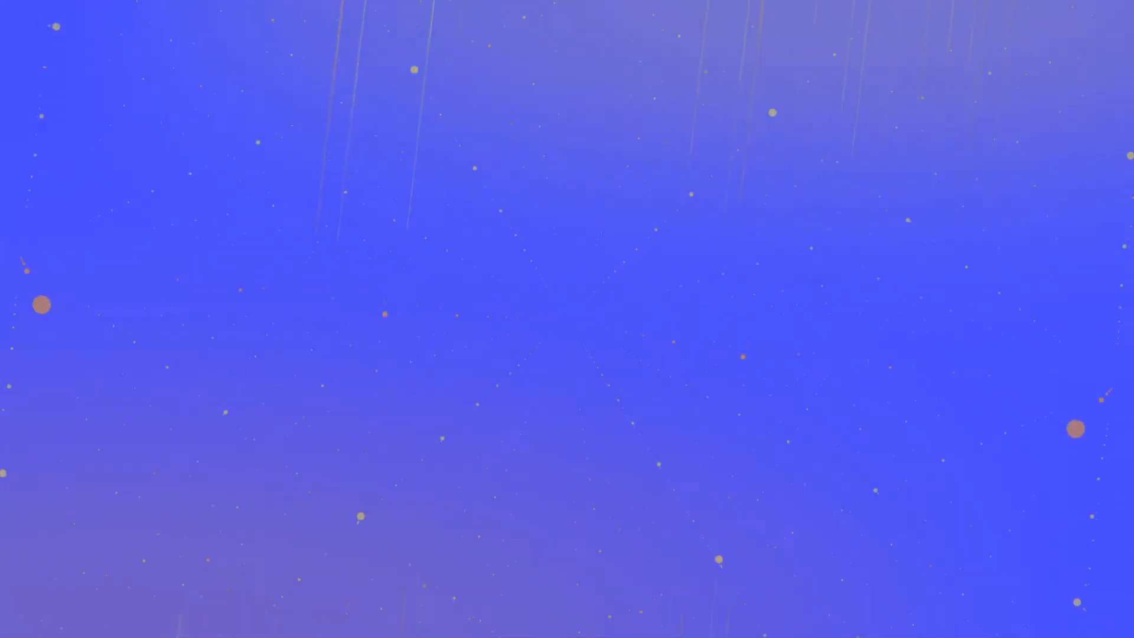